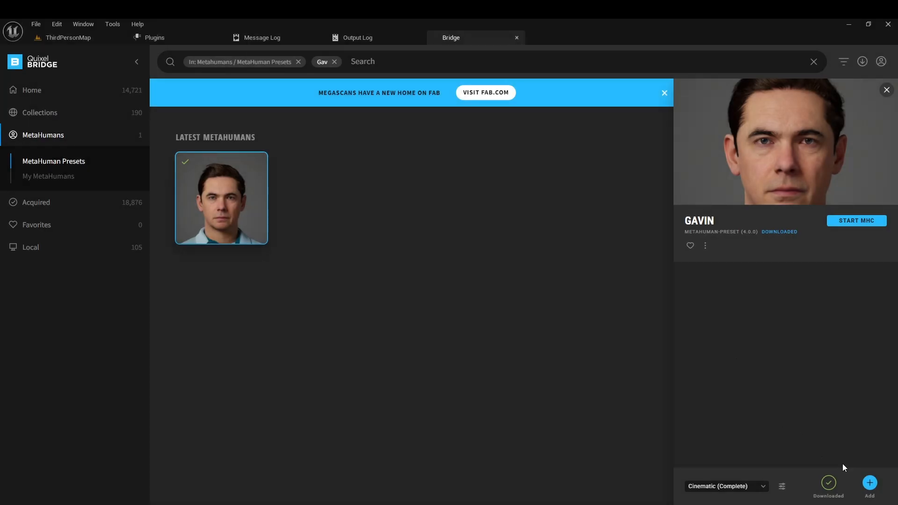
# Add the downloaded MetaHuman presets Gavin, Emanuel and Danielle to the project from Quixel Bridge
pyautogui.click(872, 484)
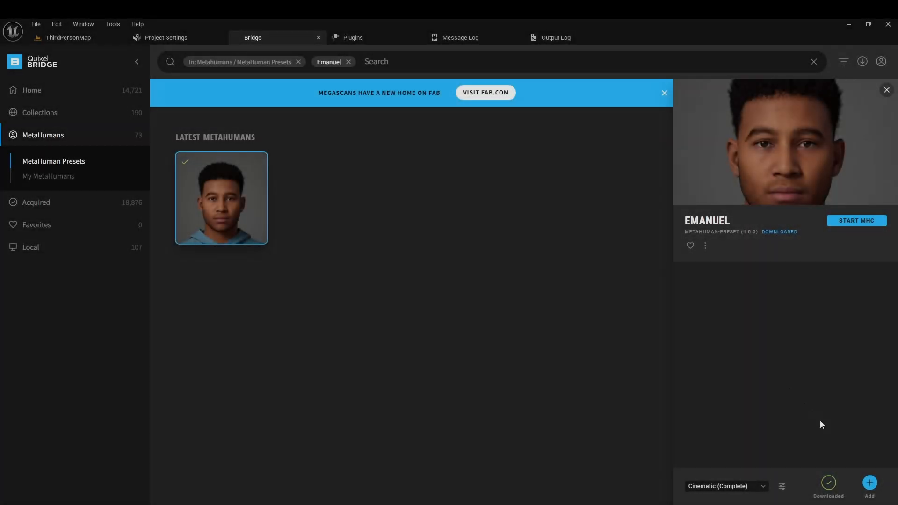
pyautogui.click(871, 485)
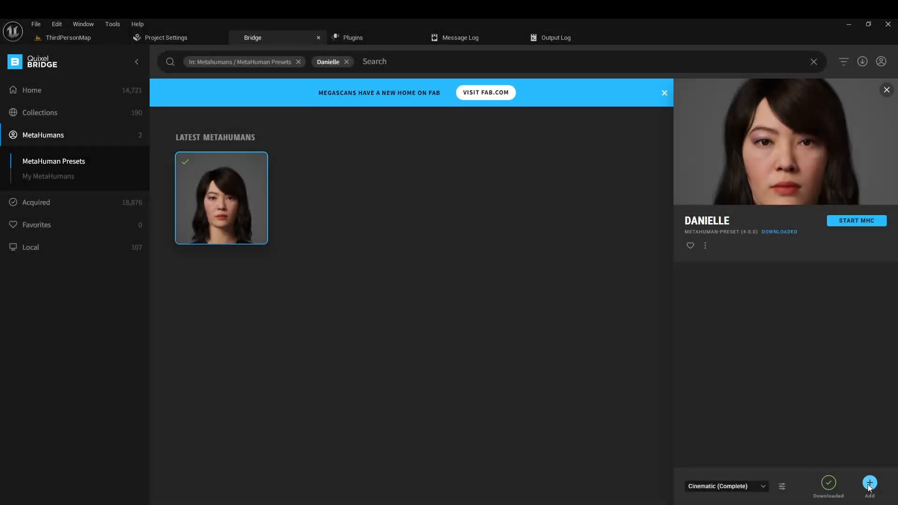
pyautogui.click(869, 485)
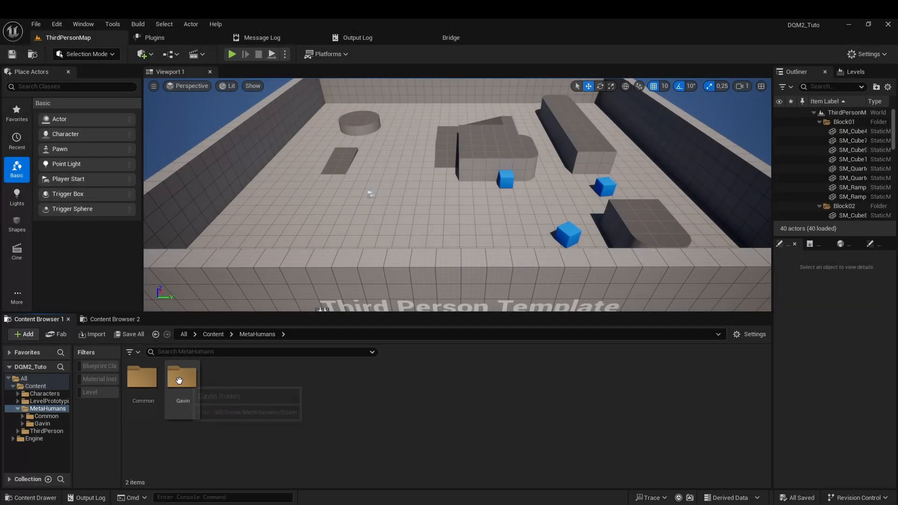
# Place BP_Gavin from the MetaHumans/Gavin folder in the level and enable the missing plugins and project settings it needs
pyautogui.doubleClick(183, 377)
pyautogui.click(421, 391)
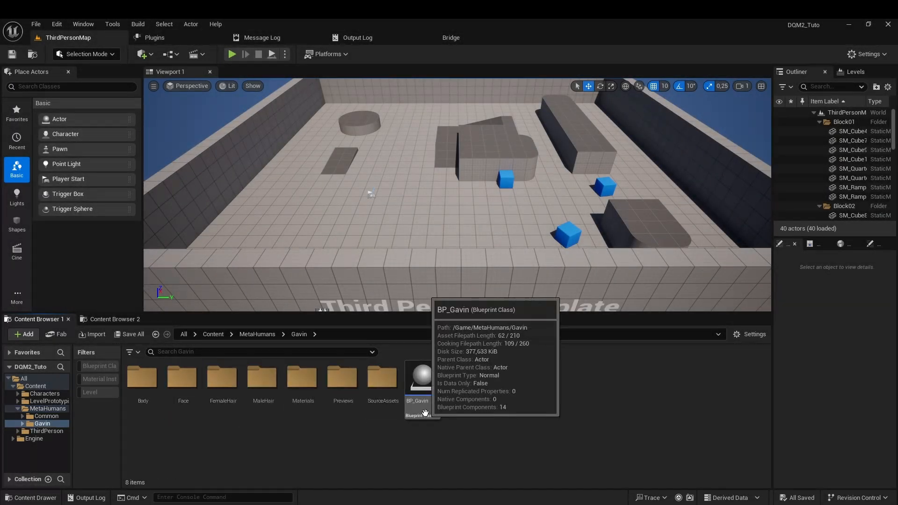
pyautogui.moveTo(416, 203); pyautogui.dragTo(435, 206)
pyautogui.click(758, 375)
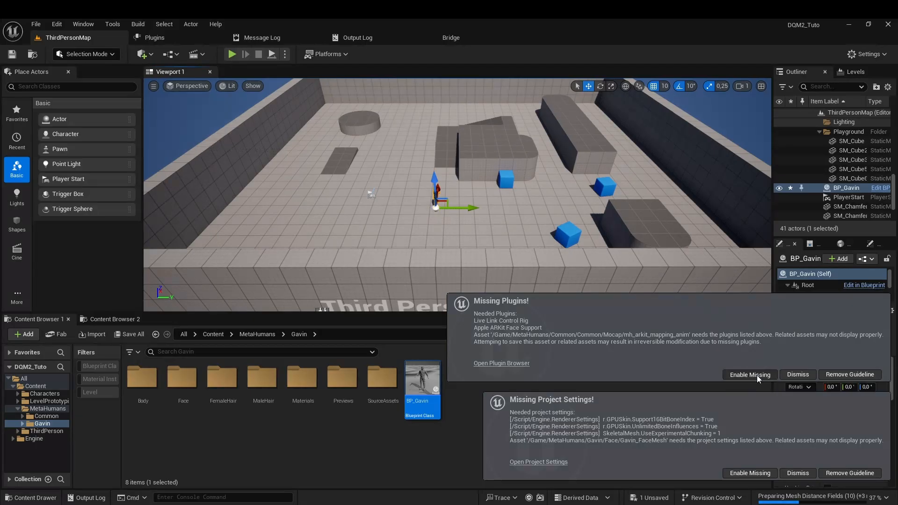
pyautogui.click(751, 473)
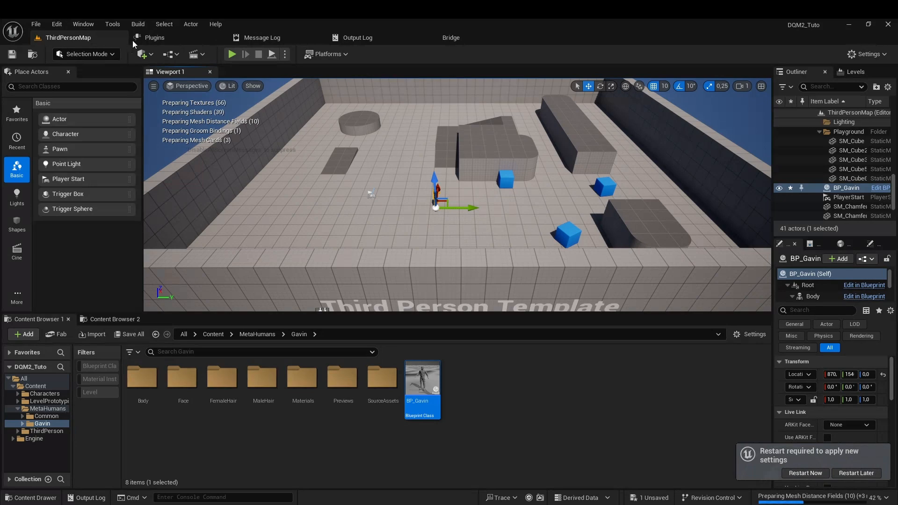
# Look up the Enhanced Input plugin in the project's plugin list to check that it is enabled
pyautogui.click(57, 24)
pyautogui.click(86, 185)
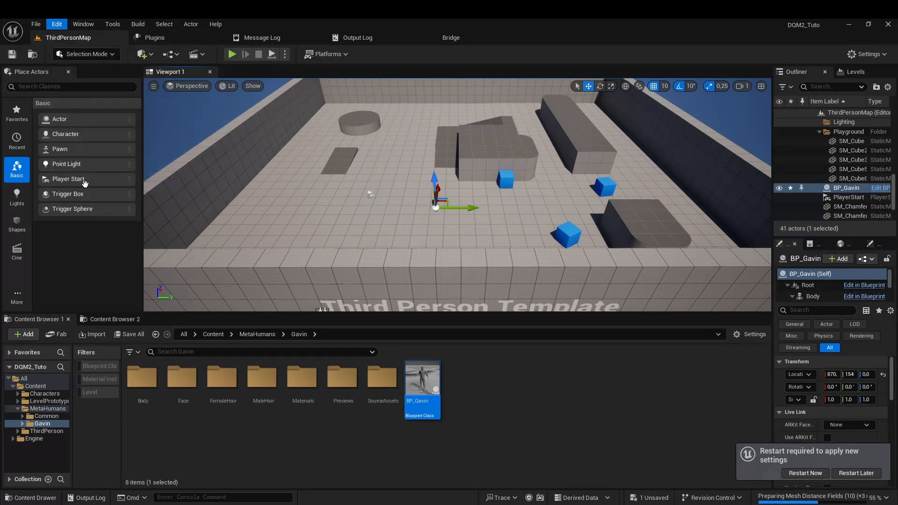
pyautogui.write('en')
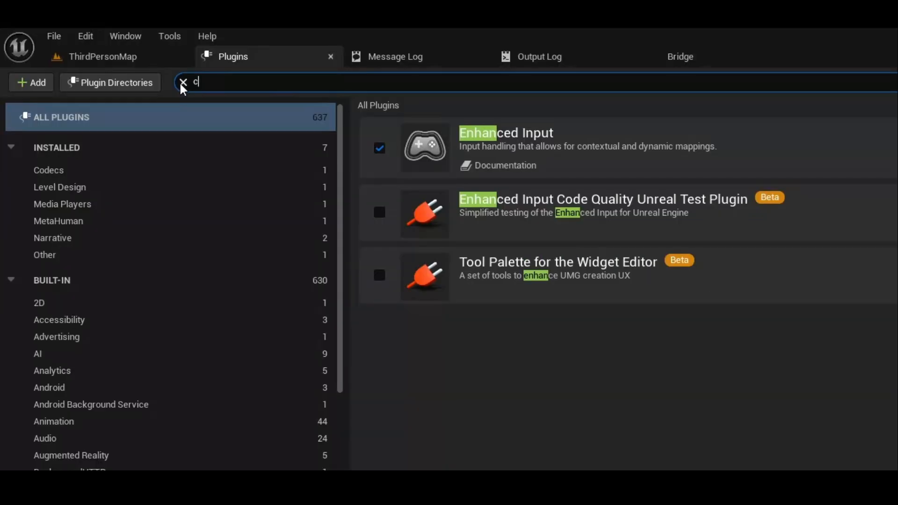
# Find and enable the Common UI Plugin, accept its beta version, and restart the editor
pyautogui.click(211, 223)
pyautogui.write('common')
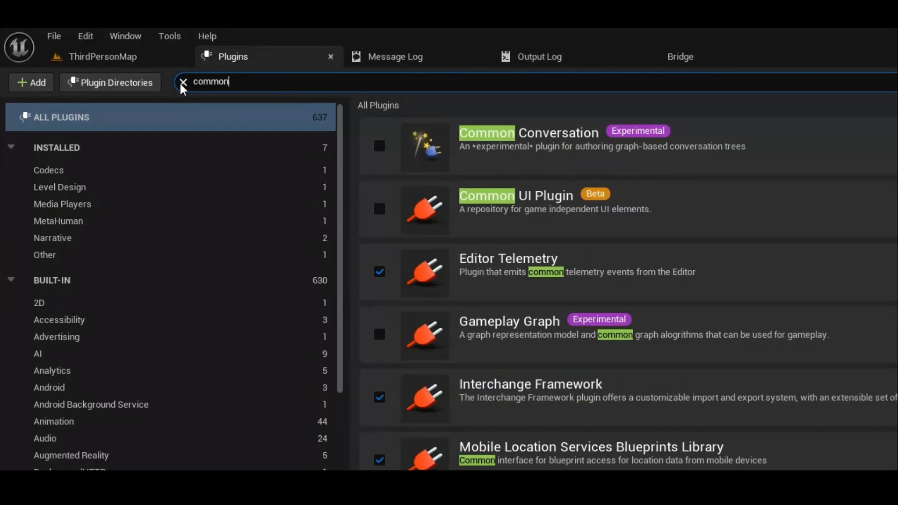
pyautogui.click(379, 209)
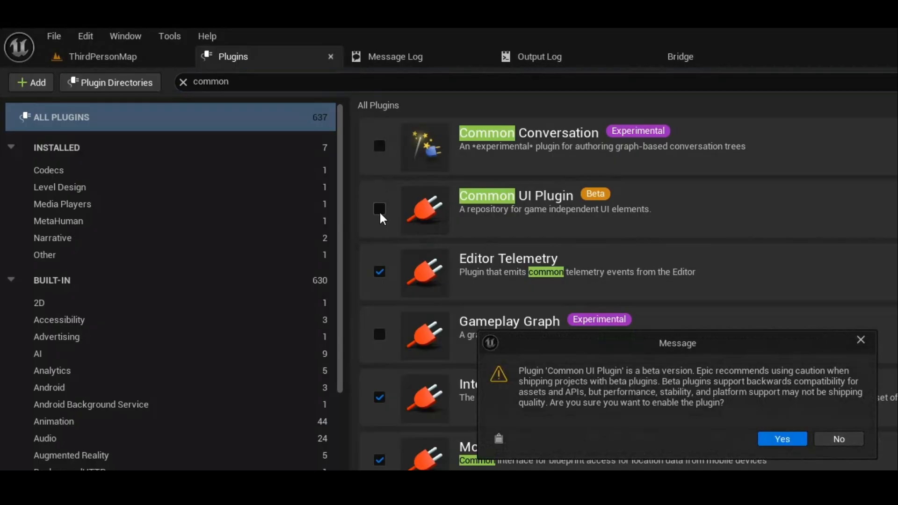
pyautogui.click(782, 440)
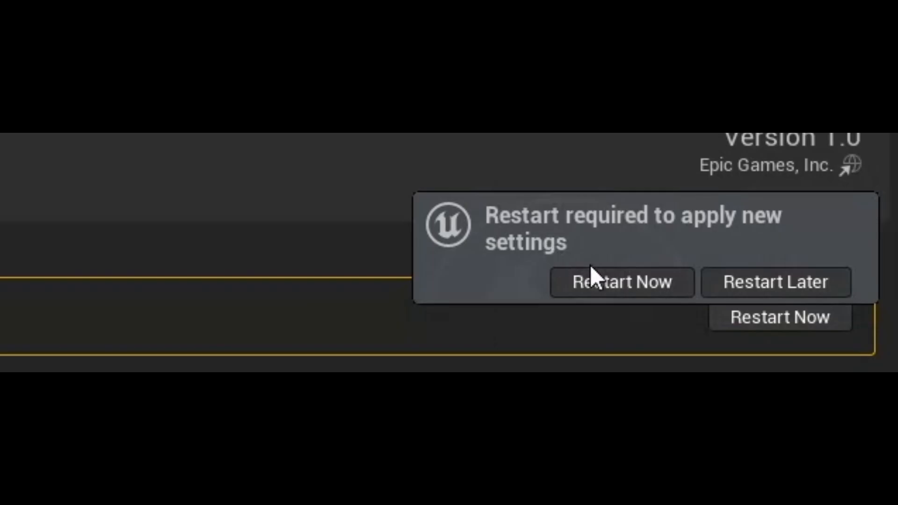
pyautogui.click(748, 468)
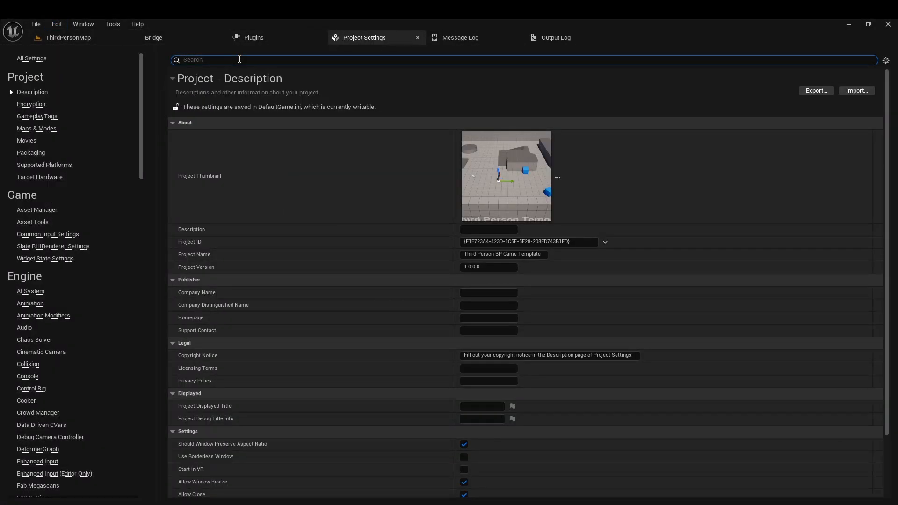
# Turn on Enable Enhanced Input Support in the project's Common Input Settings
pyautogui.write('enh')
pyautogui.write('anced')
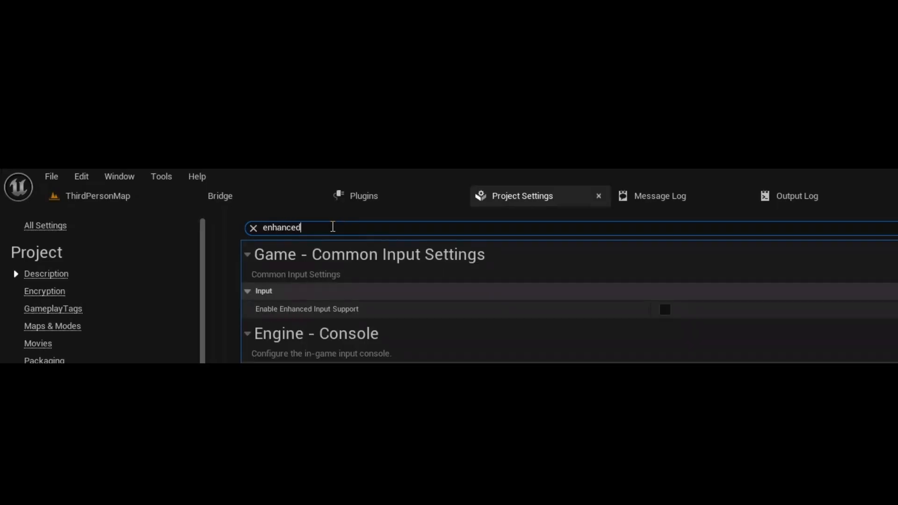
pyautogui.click(664, 310)
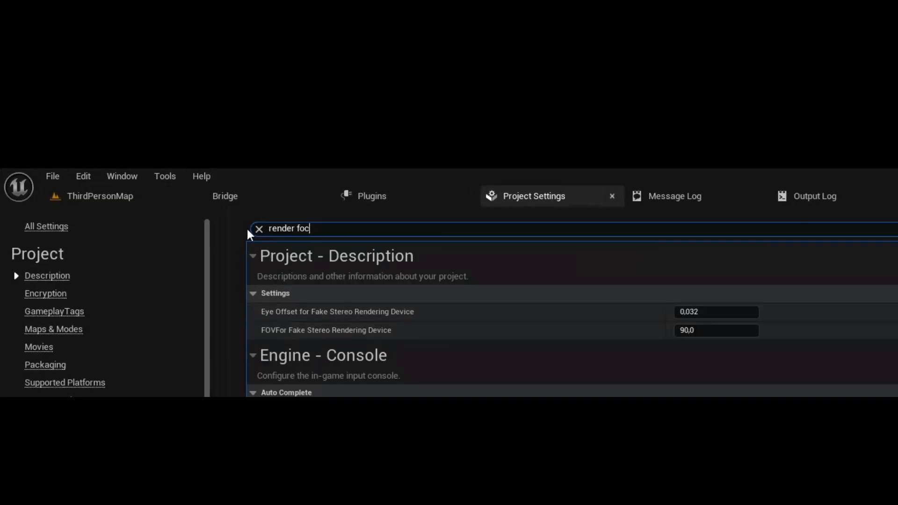
# Find the Render Focus Rule in the project's User Interface settings and change it
pyautogui.write('us')
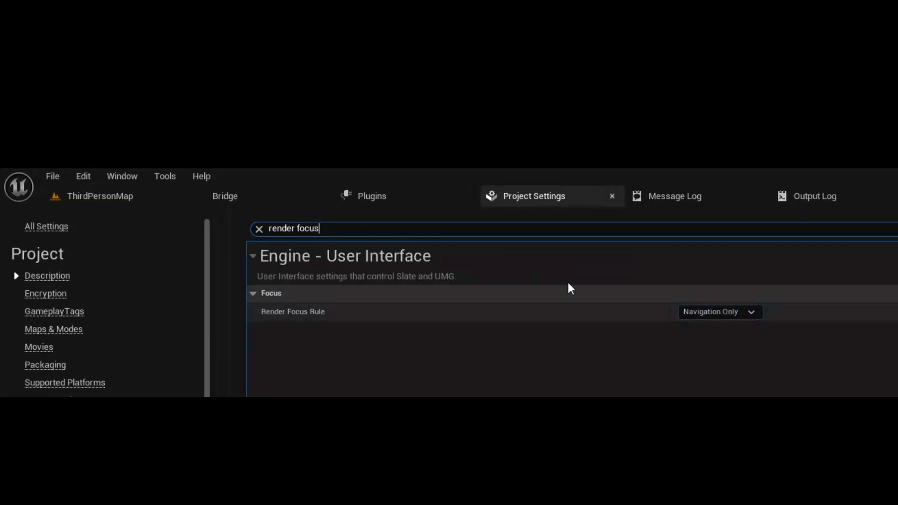
pyautogui.click(719, 312)
pyautogui.click(697, 364)
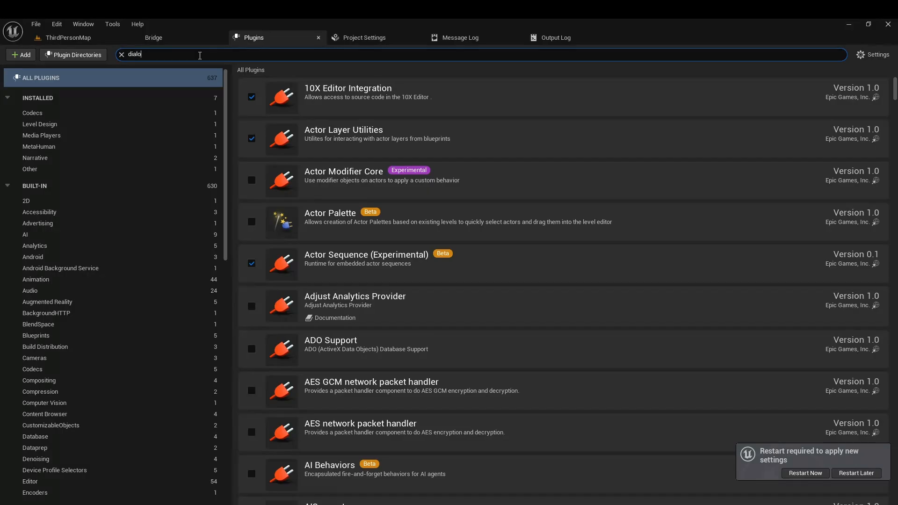
# Find and enable the Dialogue & Quest Master plugin, and restart the editor to apply it
pyautogui.write('ma')
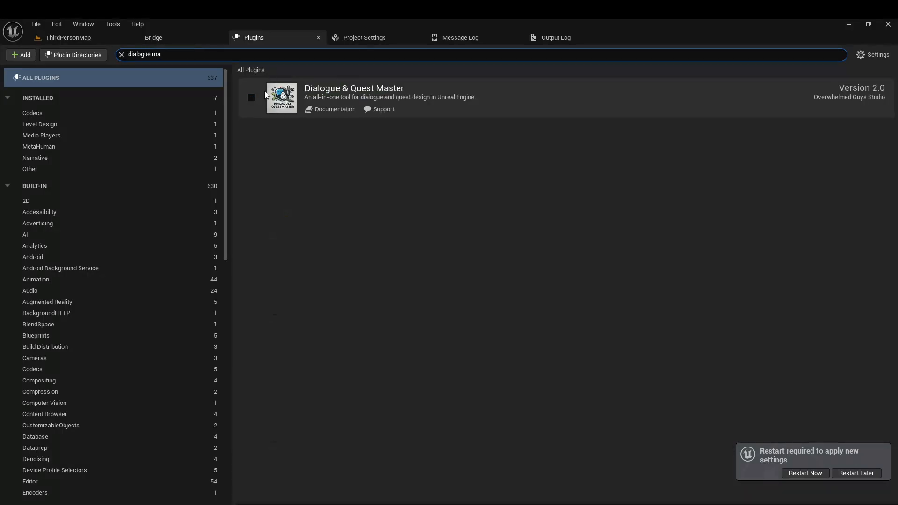
pyautogui.click(249, 97)
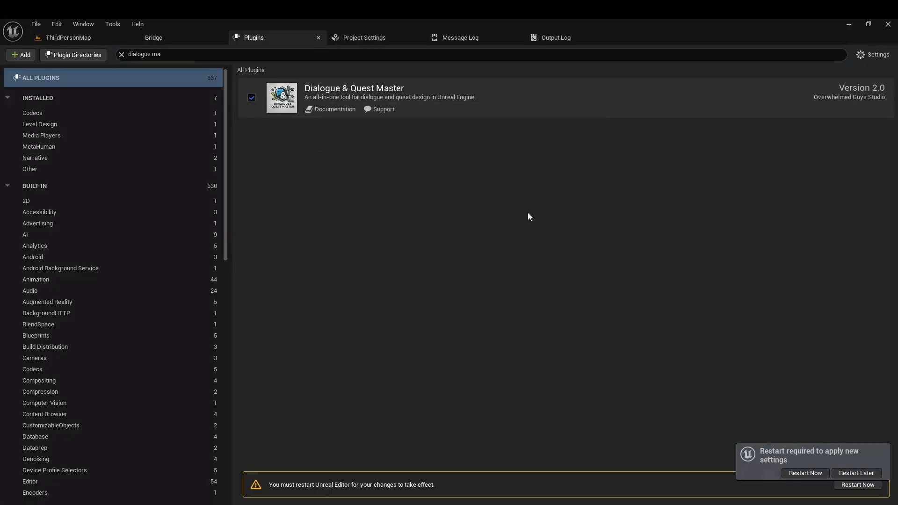
pyautogui.click(800, 473)
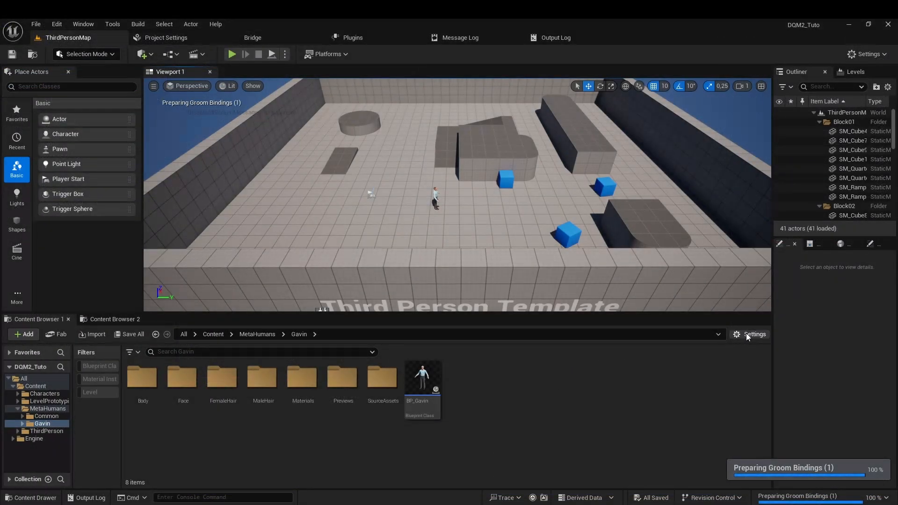
# Check in the content browser's view settings that Show Plugin Content is on
pyautogui.click(748, 336)
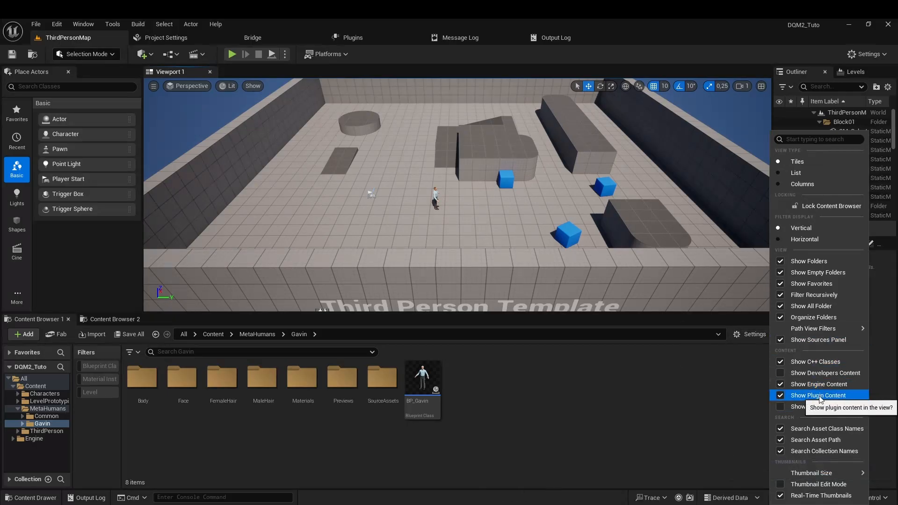
pyautogui.click(700, 409)
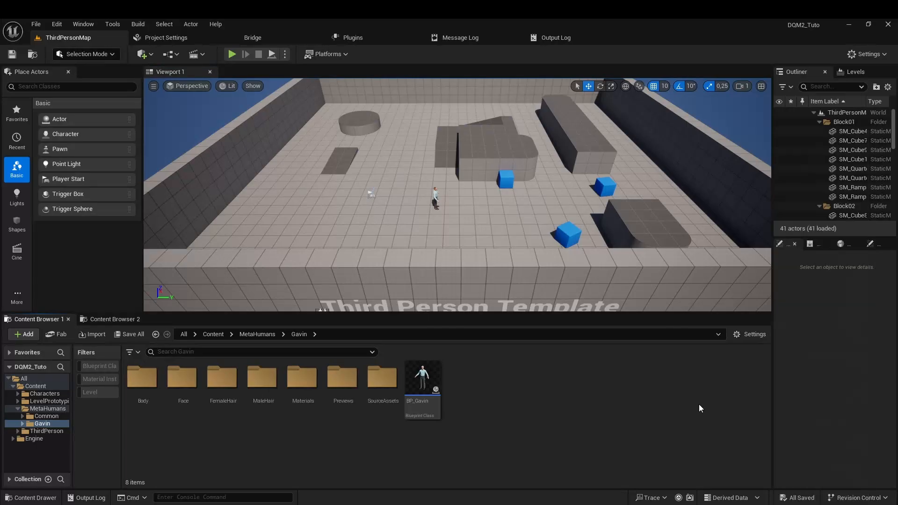
# In the project's Common Input Settings, add two Controller Data elements to the Windows platform's default input
pyautogui.click(166, 38)
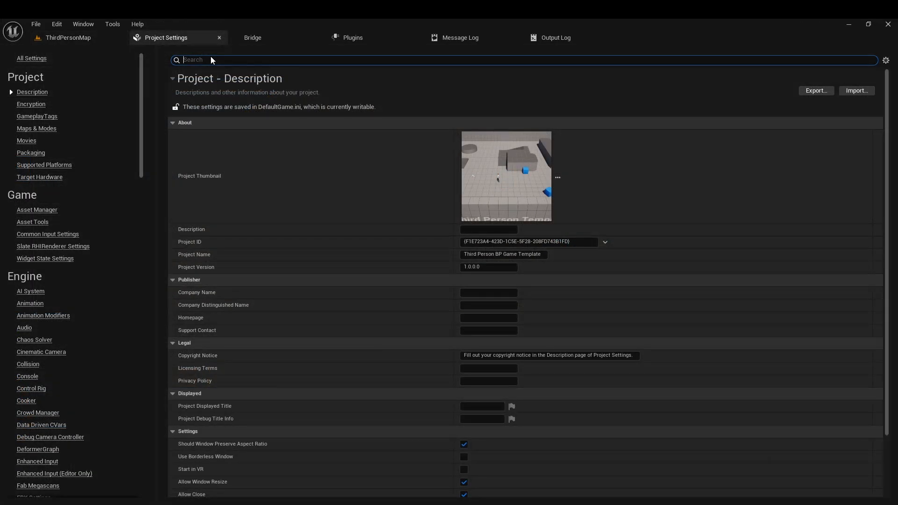
pyautogui.write('contro')
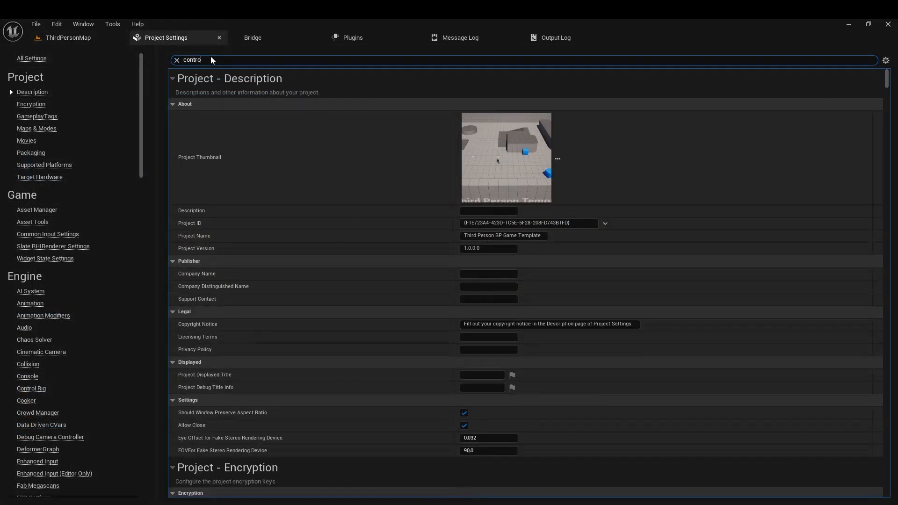
pyautogui.write('ller')
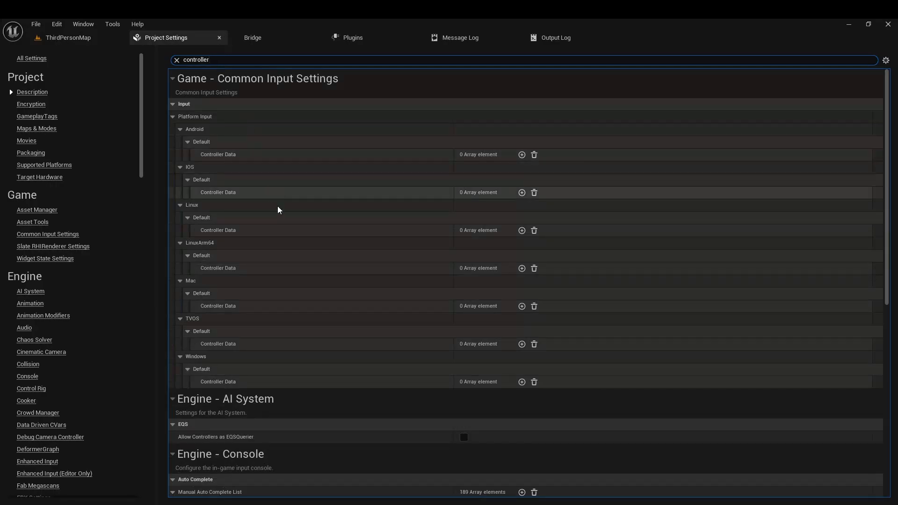
pyautogui.click(522, 381)
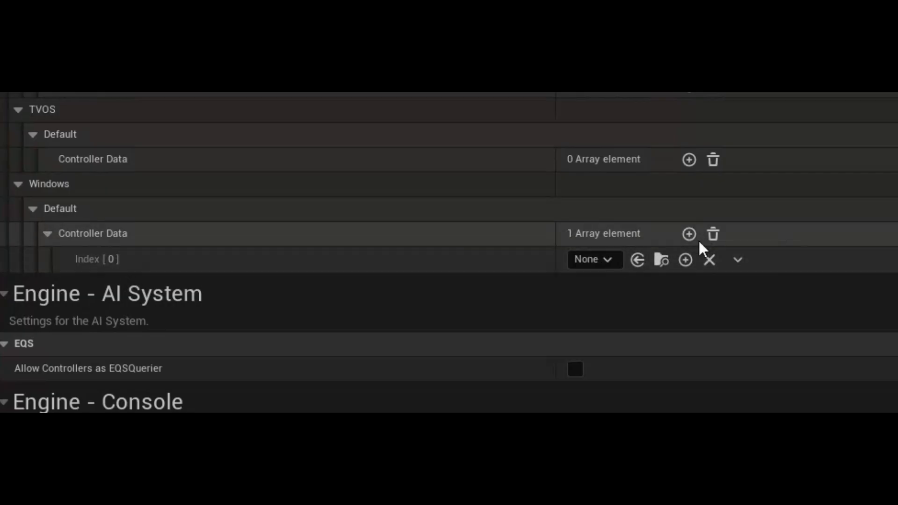
pyautogui.click(689, 235)
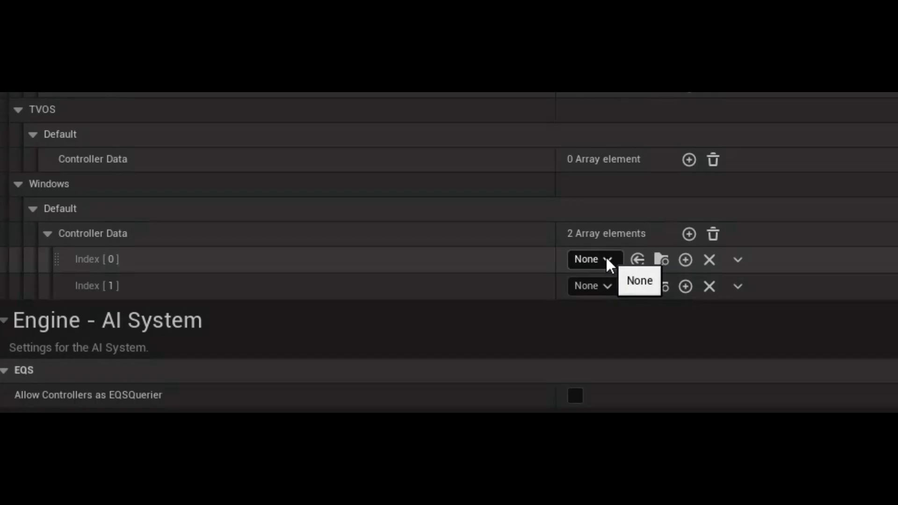
# Set the Windows Controller Data elements to CommonInput_Xbox for Index 0 and CommonInput_KeyboardMouse for Index 1
pyautogui.click(607, 260)
pyautogui.click(672, 347)
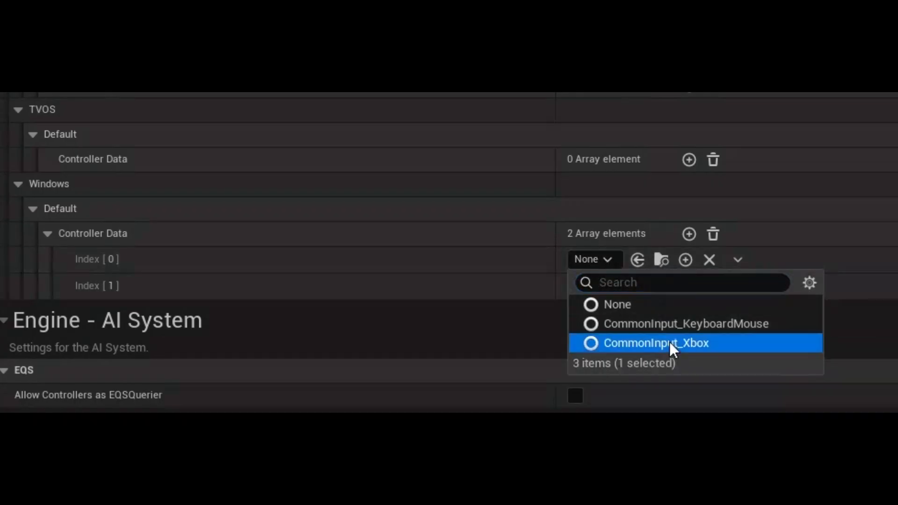
pyautogui.click(604, 286)
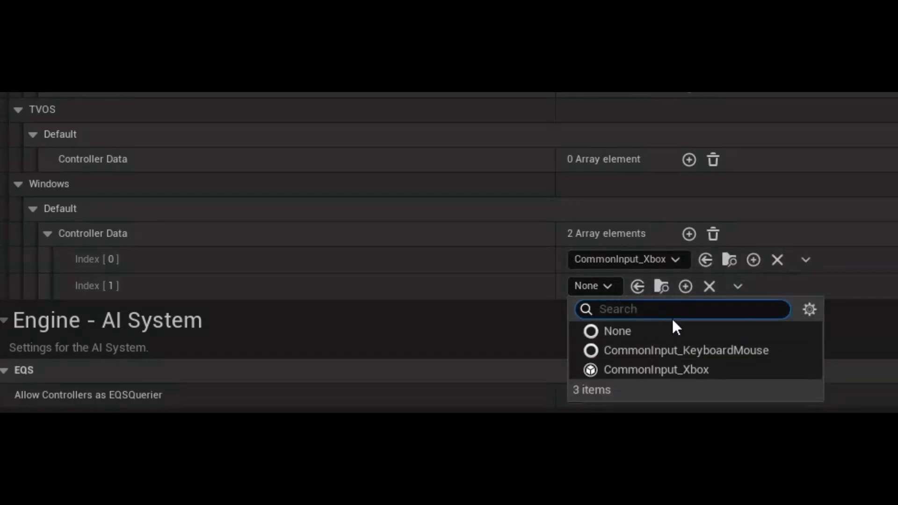
pyautogui.click(691, 350)
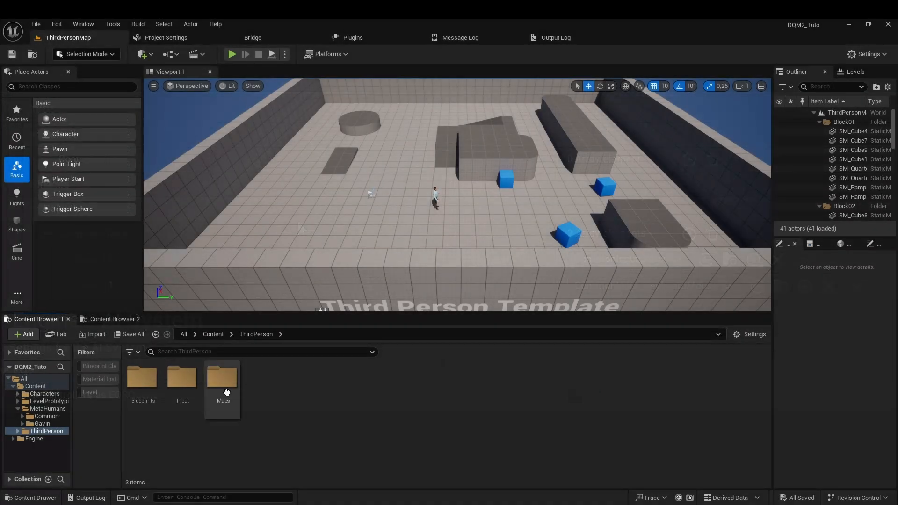
# Open IMC_Default from the ThirdPerson/Input folder and add a mapping for the IA_ToggleQuestJournalUI input action
pyautogui.doubleClick(182, 376)
pyautogui.doubleClick(182, 379)
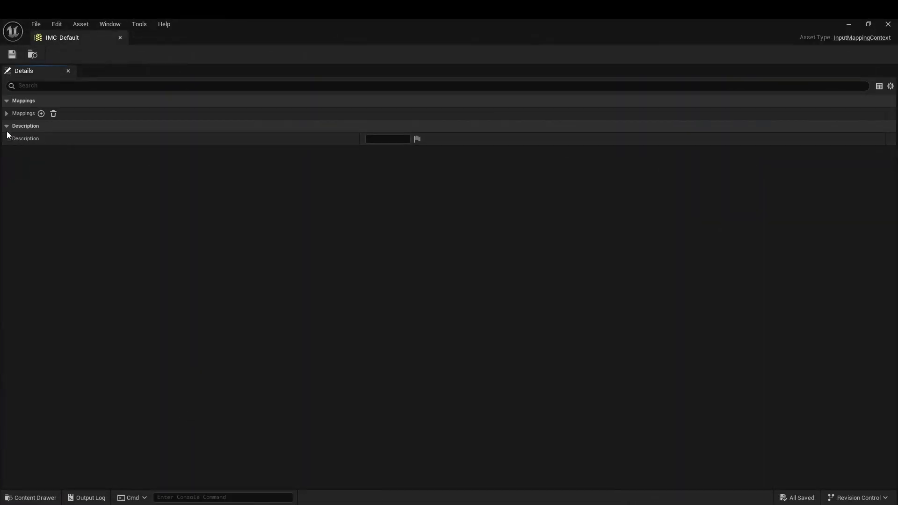
pyautogui.click(6, 113)
pyautogui.click(42, 113)
pyautogui.click(56, 164)
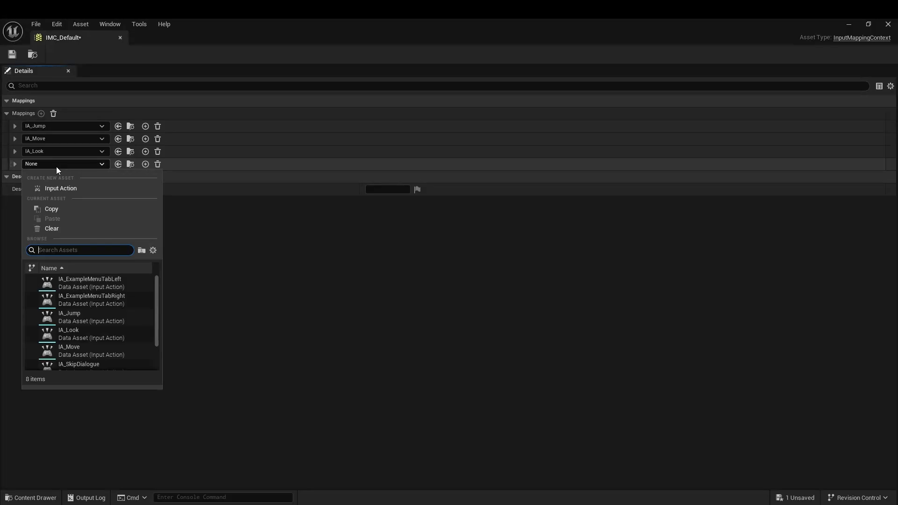
pyautogui.write('toggle')
pyautogui.click(90, 280)
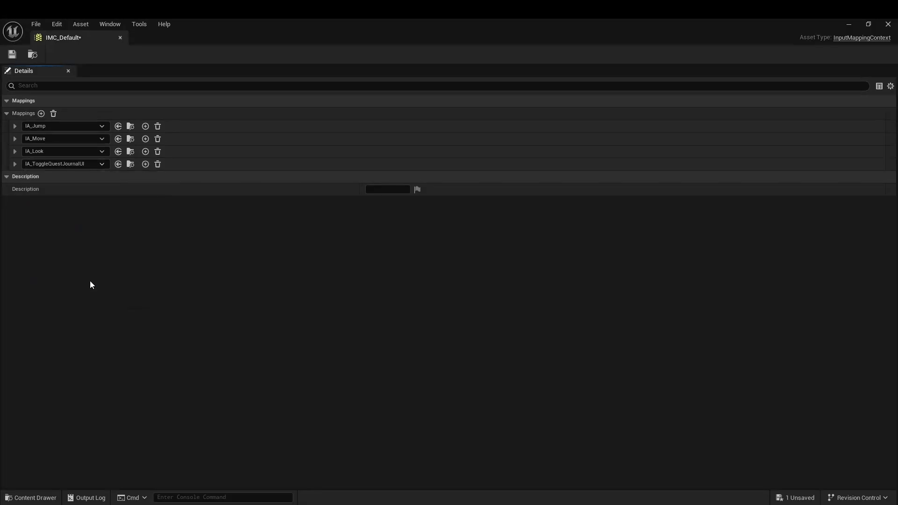
# Bind the IA_ToggleQuestJournalUI mapping to the M key
pyautogui.click(14, 164)
pyautogui.click(38, 177)
pyautogui.press('m')
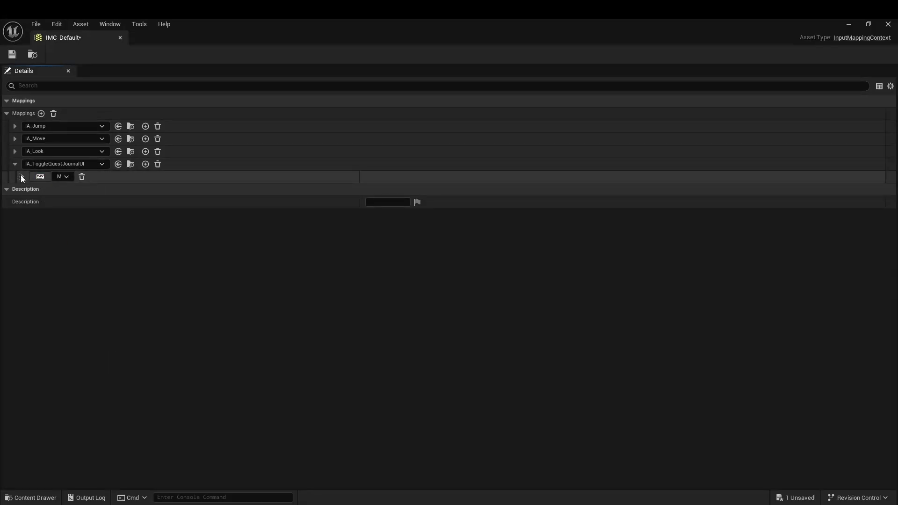
# Add a second IA_ToggleQuestJournalUI binding set to Gamepad Special Right, then save and close IMC_Default
pyautogui.click(22, 176)
pyautogui.click(145, 164)
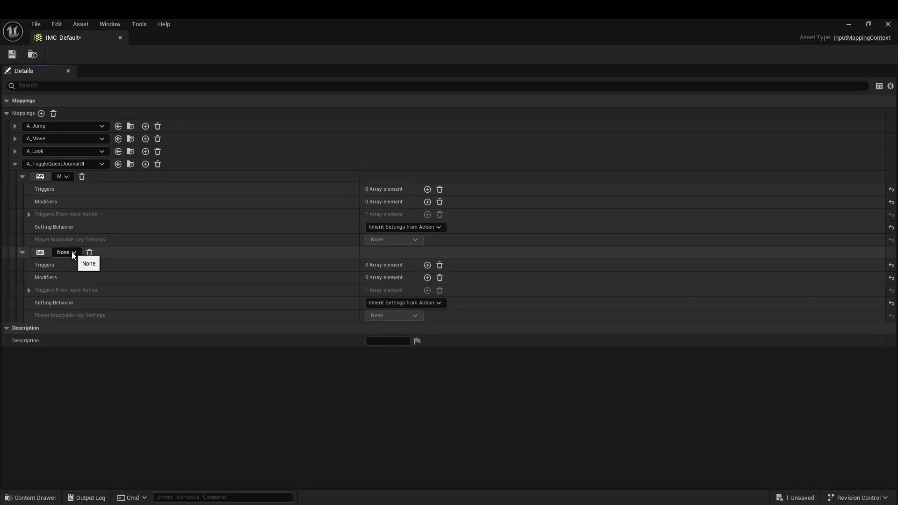
pyautogui.click(71, 252)
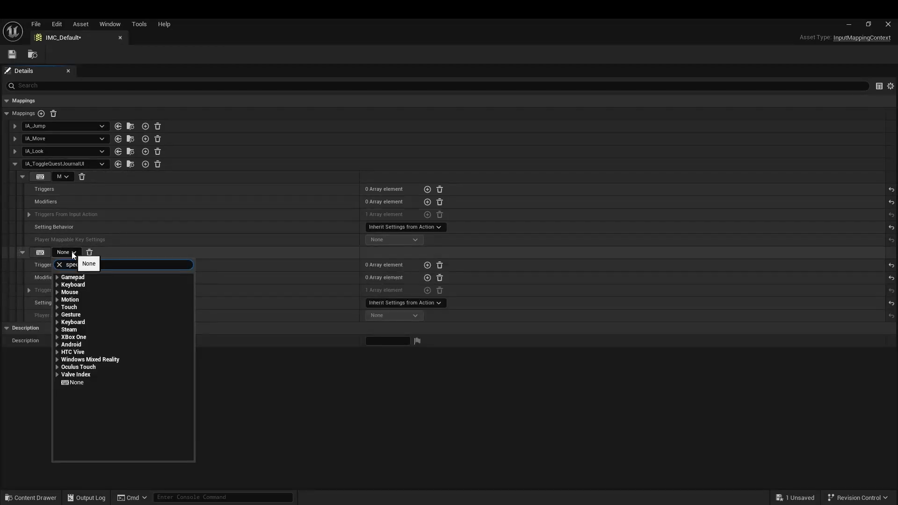
pyautogui.write('special')
pyautogui.click(122, 293)
pyautogui.click(16, 55)
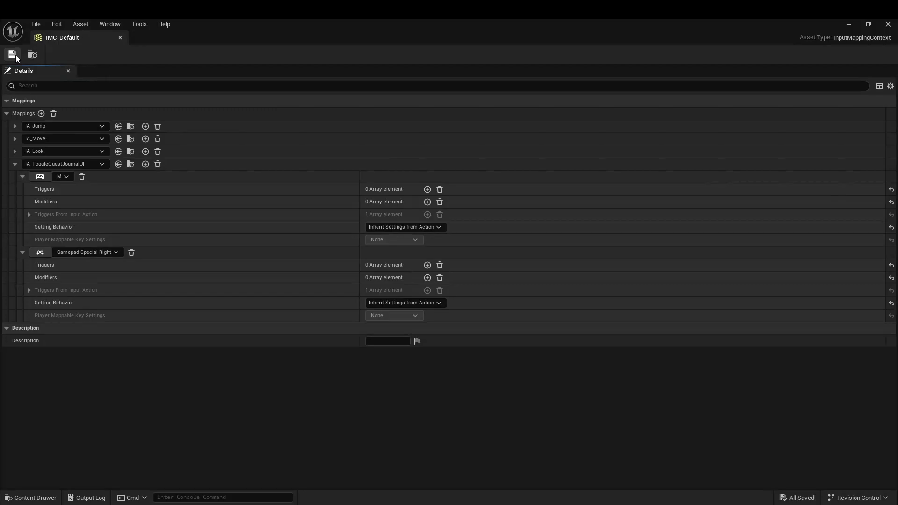
pyautogui.click(121, 38)
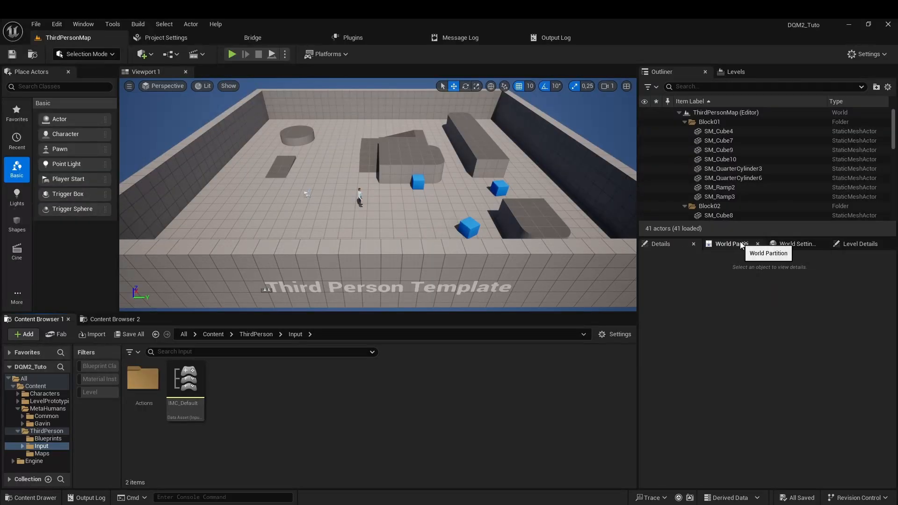
# Open the level's GameMode Override blueprint from the World Settings and set its Player Controller Class to BP_DialogueMaster_PlayerController
pyautogui.click(788, 244)
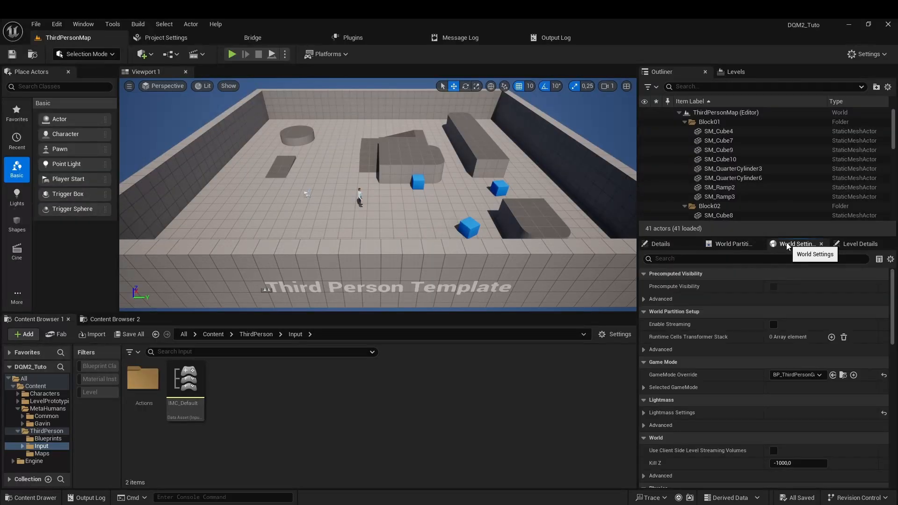
pyautogui.click(843, 375)
pyautogui.doubleClick(186, 388)
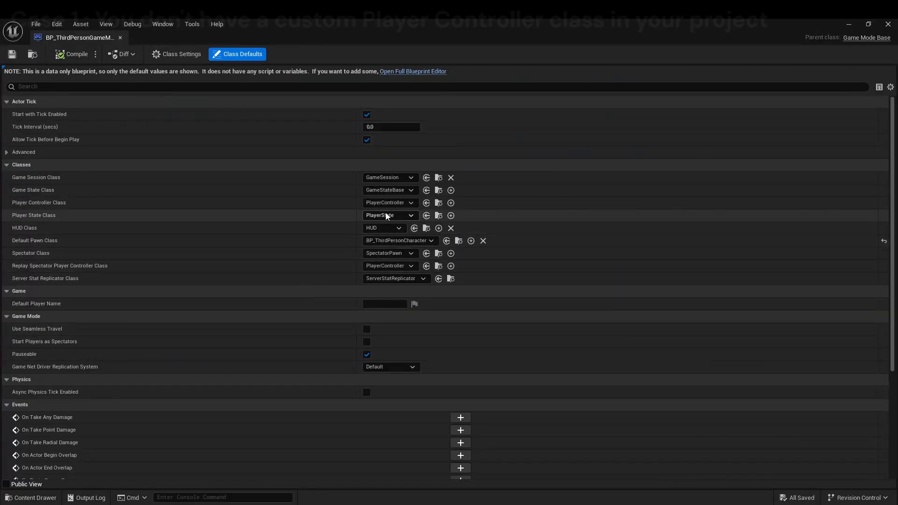
pyautogui.click(395, 204)
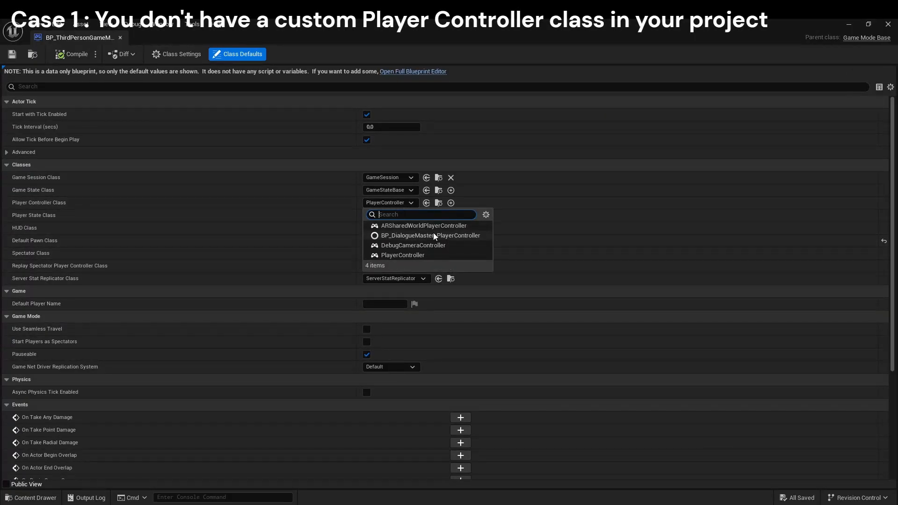
pyautogui.click(449, 236)
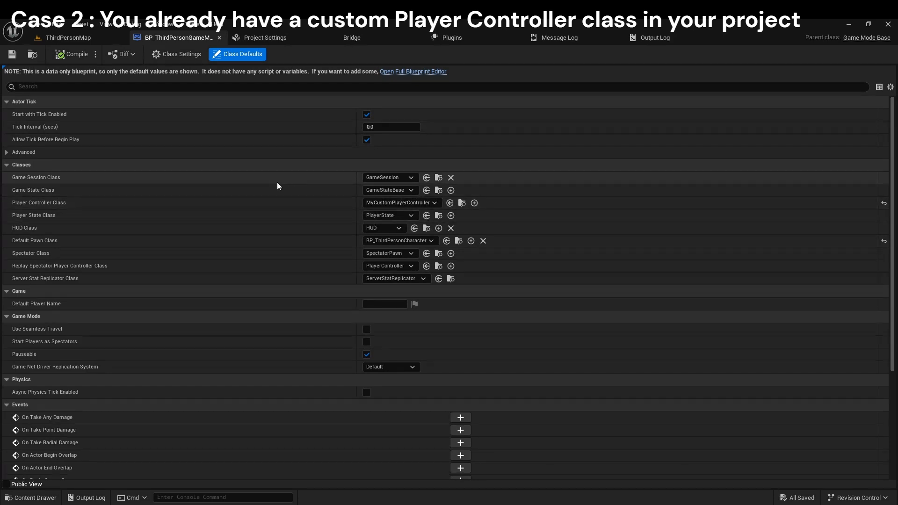
# Locate the game mode's MyCustomPlayerController class and open it in the full Blueprint editor
pyautogui.click(461, 203)
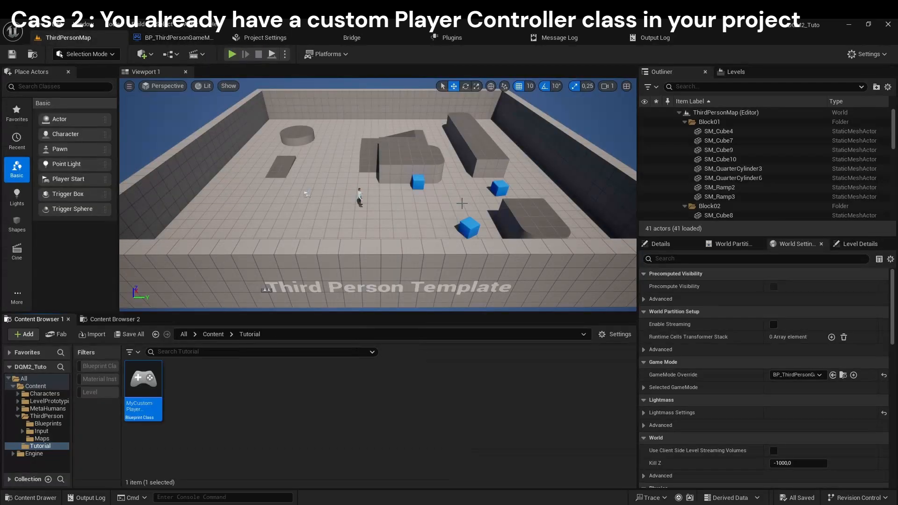
pyautogui.doubleClick(150, 406)
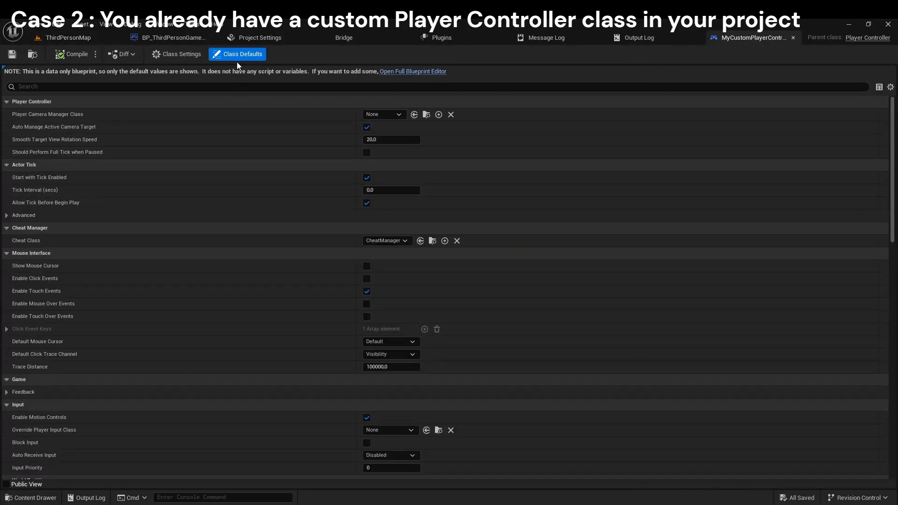
pyautogui.click(428, 72)
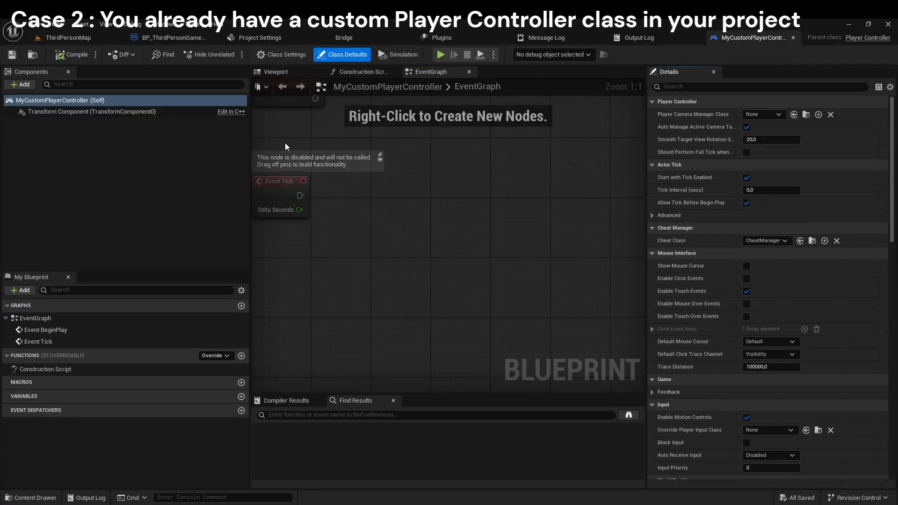
# Add a BPC Dialogue Master Component to MyCustomPlayerController
pyautogui.click(17, 87)
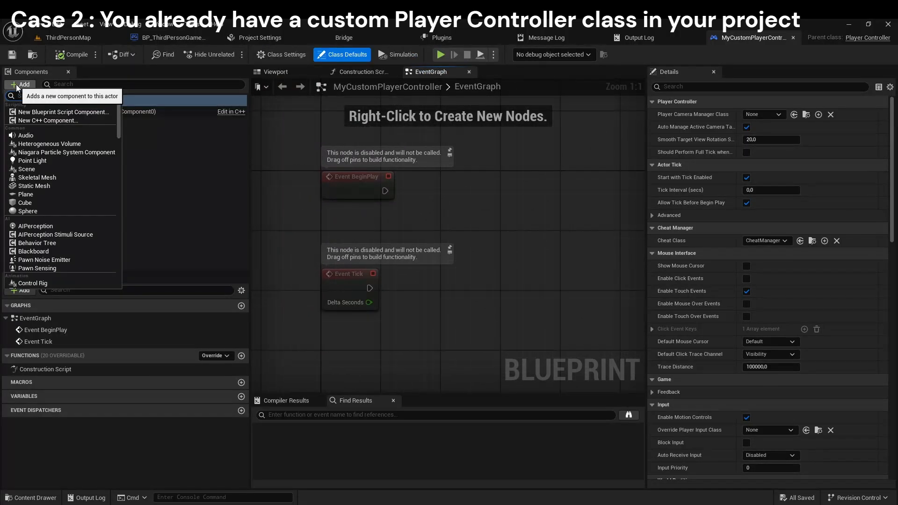
pyautogui.write('bpc')
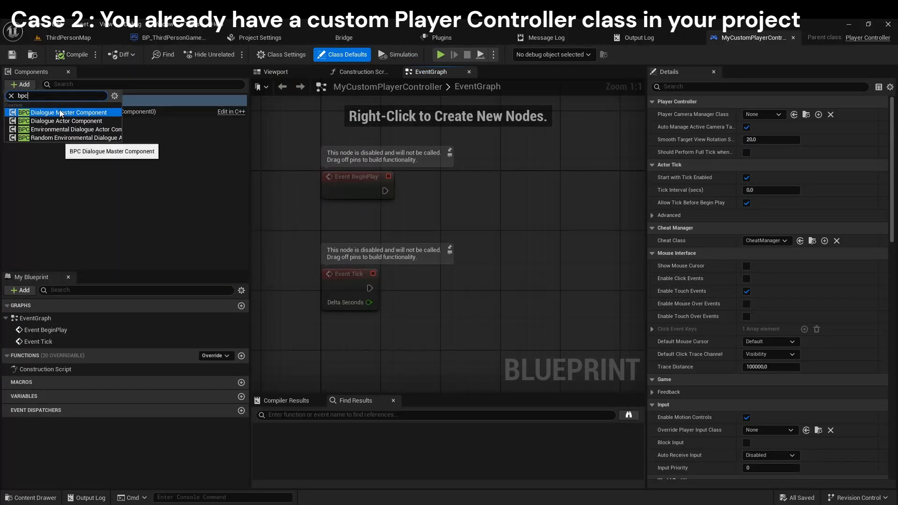
pyautogui.click(68, 113)
pyautogui.click(110, 178)
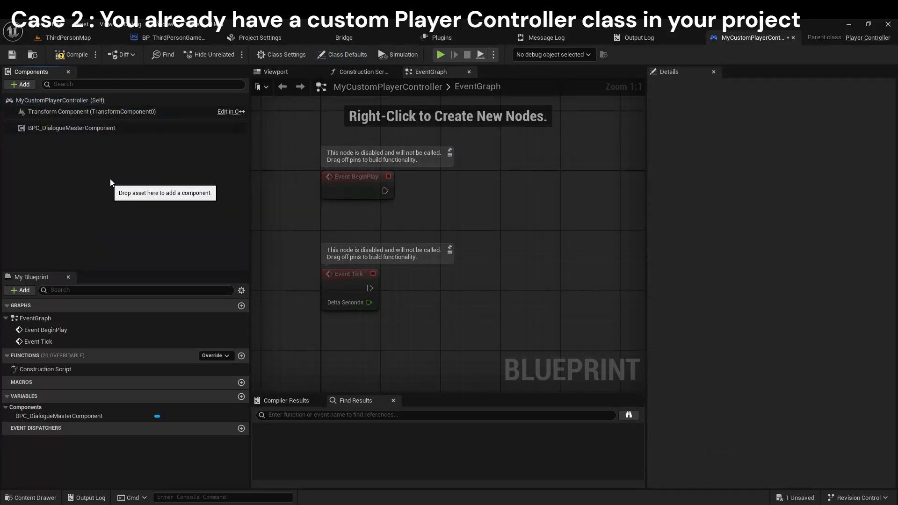
# Implement the BPI_DialogueMaster_Interface interface in MyCustomPlayerController's class settings
pyautogui.click(296, 54)
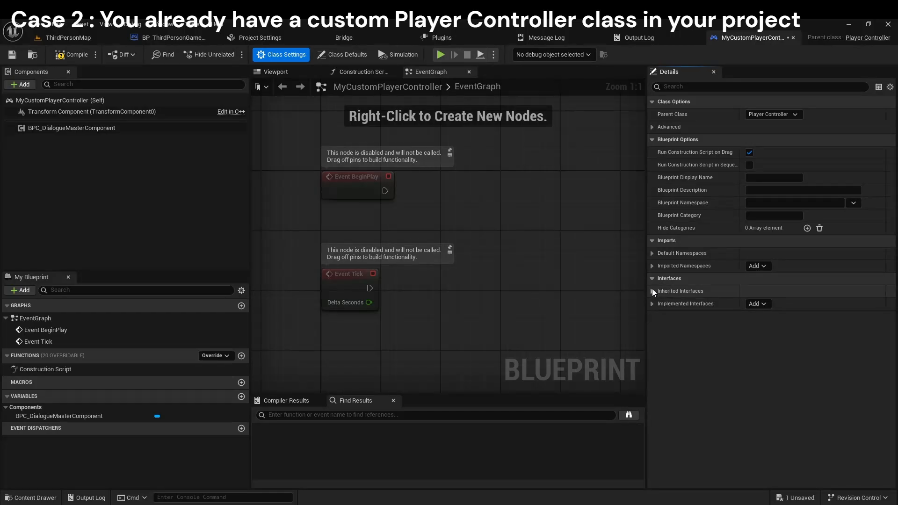
pyautogui.click(754, 304)
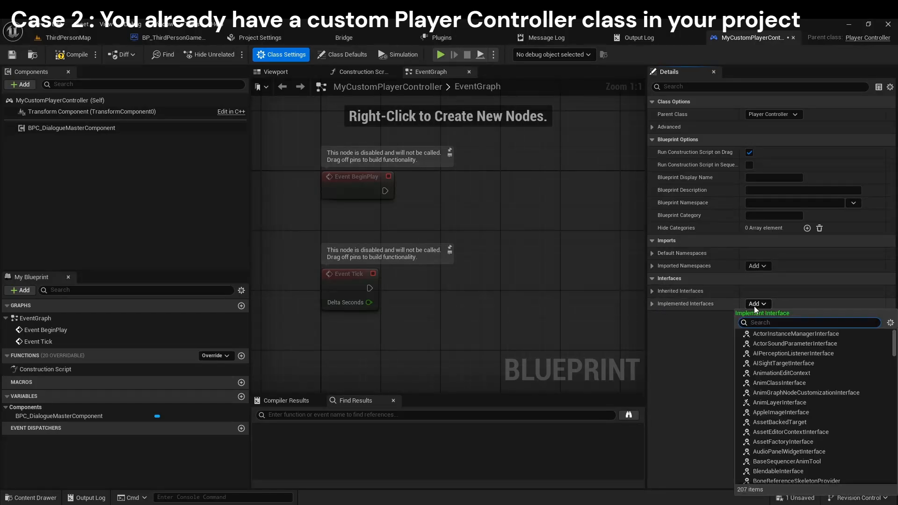
pyautogui.write('bpi_')
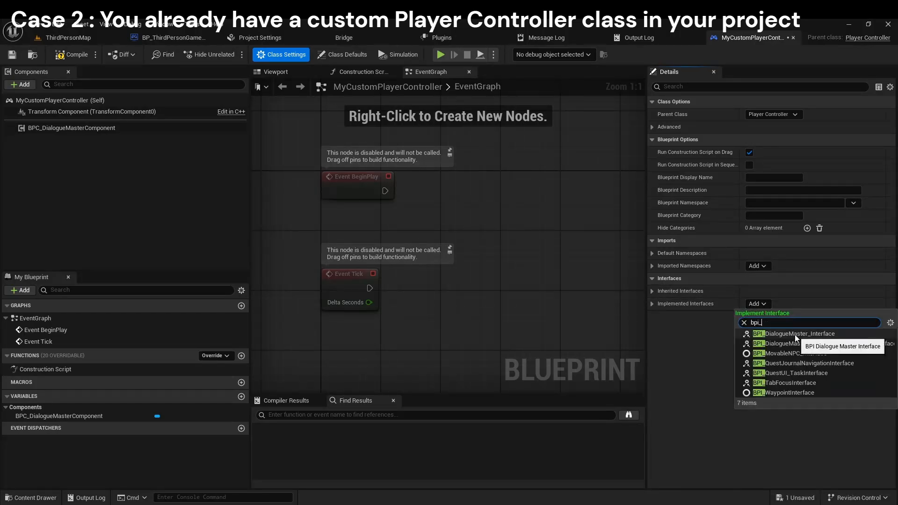
pyautogui.click(795, 335)
# In the GetDialogueMasterComponent function, connect a BPC_DialogueMasterComponent reference to the Return Node's Dialogue Master Component input
pyautogui.doubleClick(68, 403)
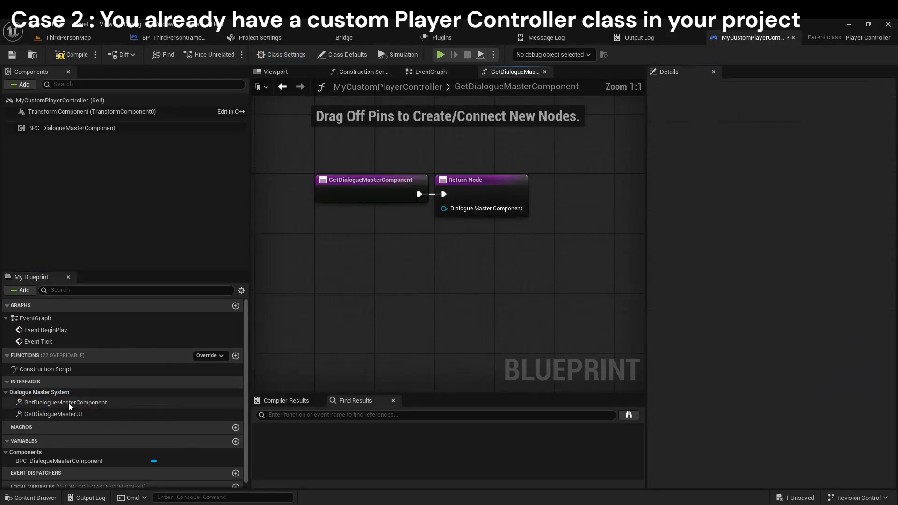
pyautogui.click(33, 127)
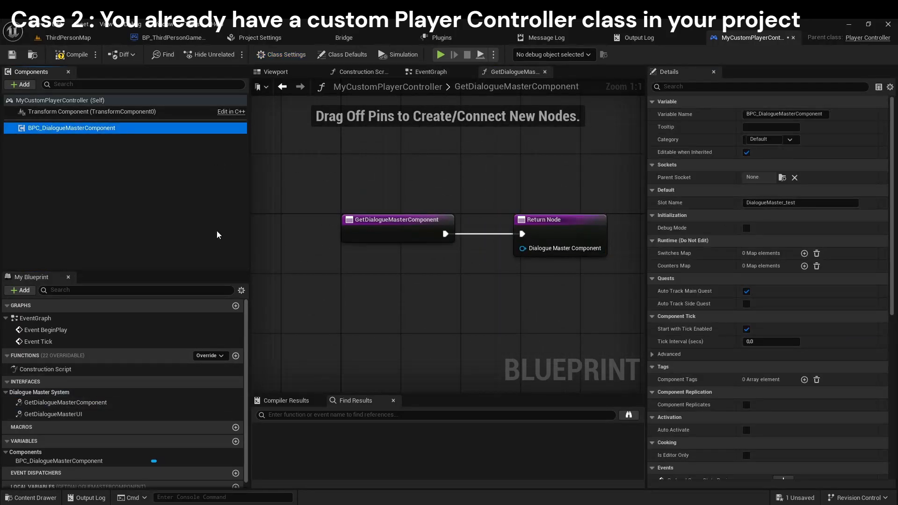
pyautogui.moveTo(217, 231); pyautogui.dragTo(397, 251)
pyautogui.moveTo(486, 260); pyautogui.dragTo(522, 249)
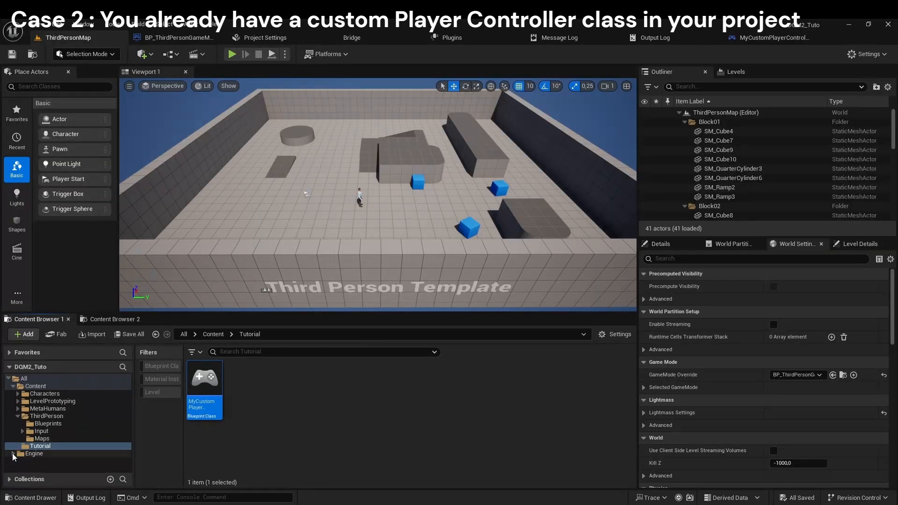
# Open BP_DialogueMaster_PlayerController from the Blueprints folder of the Dialogue & Quest Master Content plugin
pyautogui.click(18, 452)
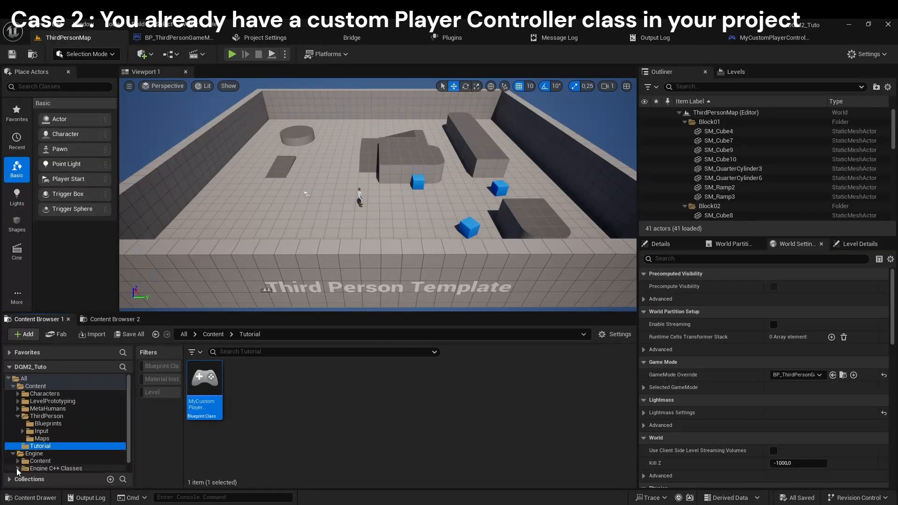
pyautogui.scroll(-2, 30, 451)
pyautogui.scroll(-10, 38, 437)
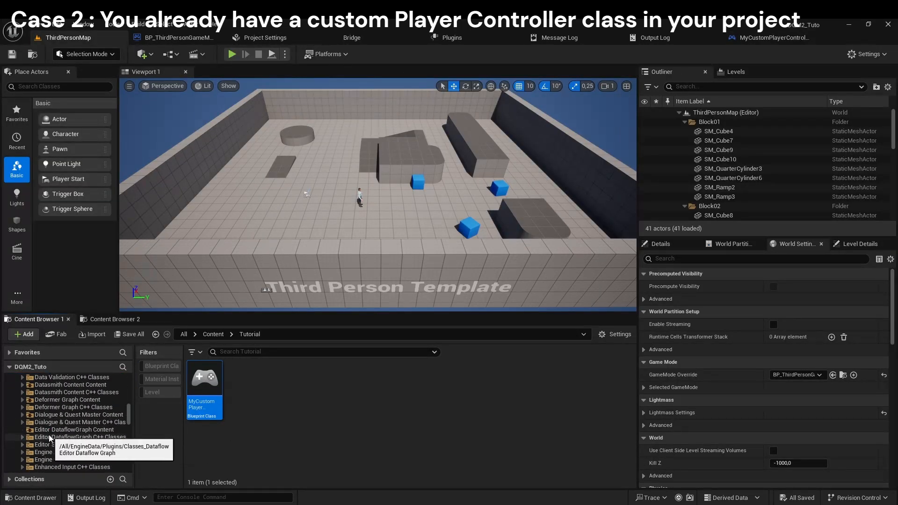
pyautogui.click(70, 415)
pyautogui.doubleClick(204, 388)
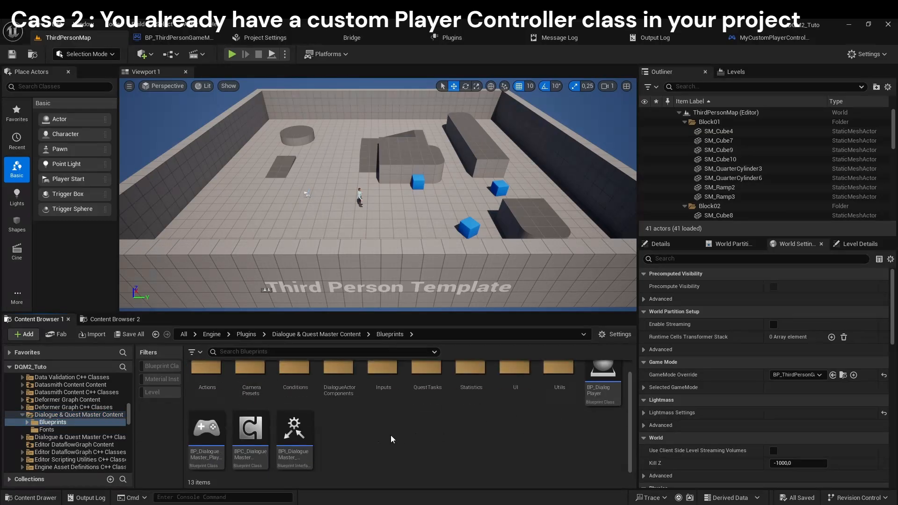
pyautogui.doubleClick(206, 452)
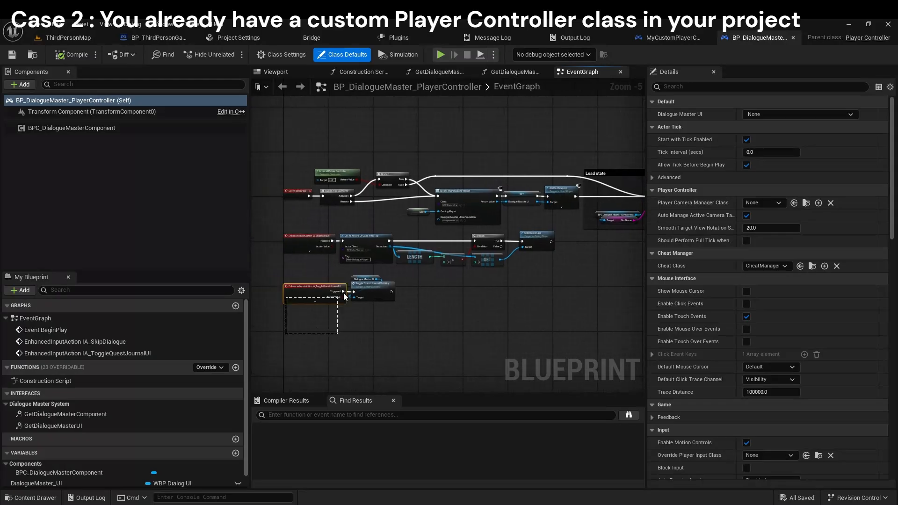
# Select and copy all event graph nodes of BP_DialogueMaster_PlayerController except Event BeginPlay
pyautogui.moveTo(344, 294); pyautogui.dragTo(558, 144)
pyautogui.moveTo(393, 163); pyautogui.dragTo(631, 166, button='right')
pyautogui.keyDown('ctrl'); pyautogui.click(361, 191); pyautogui.keyUp('ctrl')
pyautogui.moveTo(456, 222); pyautogui.dragTo(369, 223, button='right')
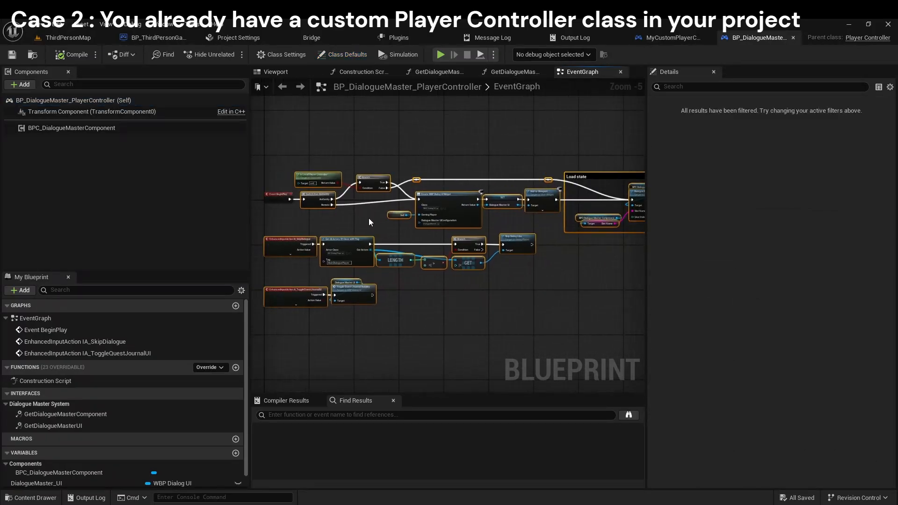
# Return to MyCustomPlayerController's event graph and delete the Event Tick node
pyautogui.click(673, 37)
pyautogui.click(428, 71)
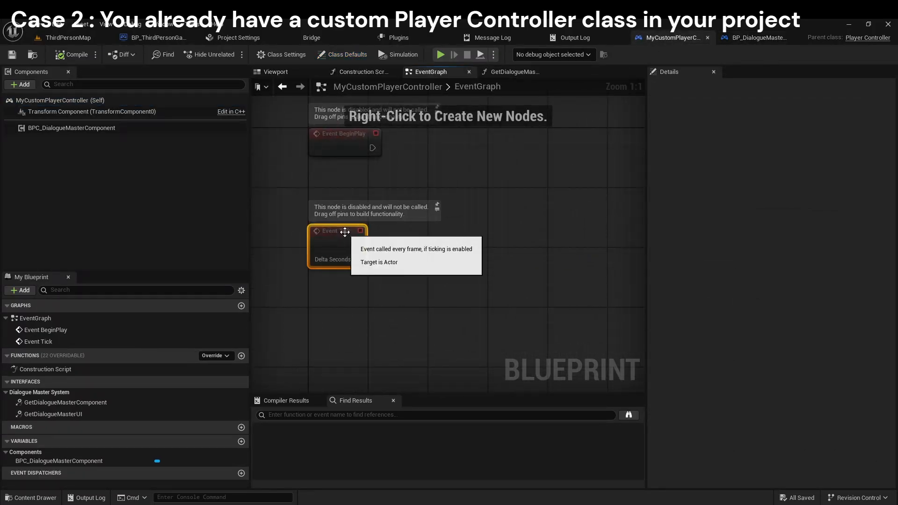
pyautogui.press('Delete')
# Paste the copied nodes into MyCustomPlayerController's event graph and connect Event BeginPlay to Switch Has Authority
pyautogui.hotkey('ctrl', 'v')
pyautogui.scroll(-2, 374, 251)
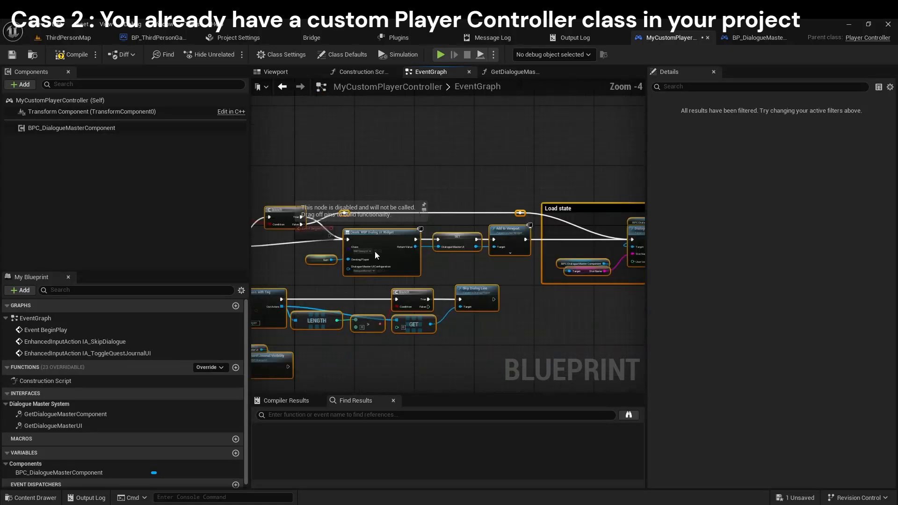
pyautogui.moveTo(374, 251); pyautogui.dragTo(540, 231, button='right')
pyautogui.moveTo(328, 236); pyautogui.dragTo(357, 235)
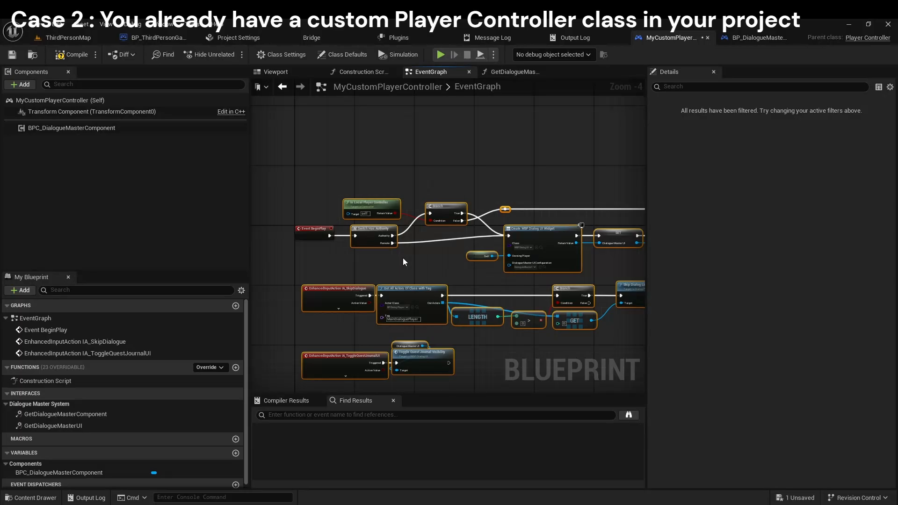
# Create the DialogueMaster_UI variable from the pasted SET node, then compile and save MyCustomPlayerController
pyautogui.moveTo(457, 260); pyautogui.dragTo(269, 247, button='right')
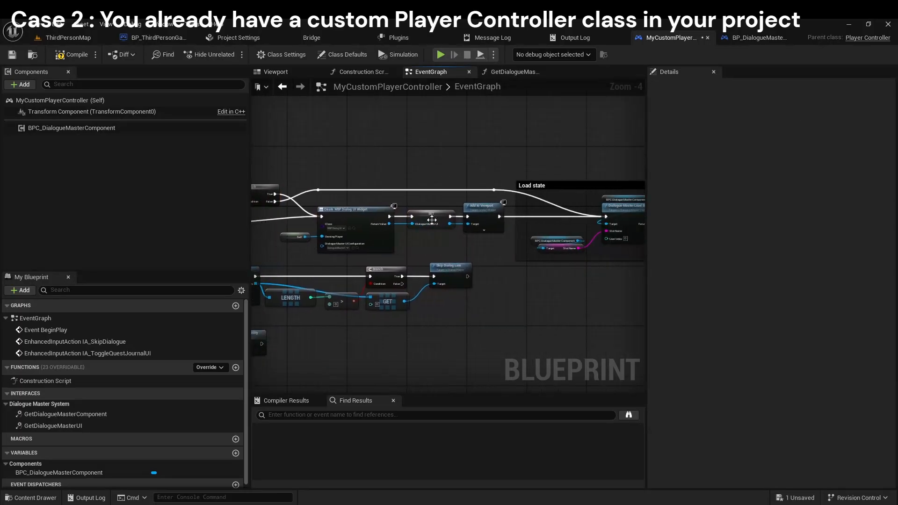
pyautogui.click(431, 220)
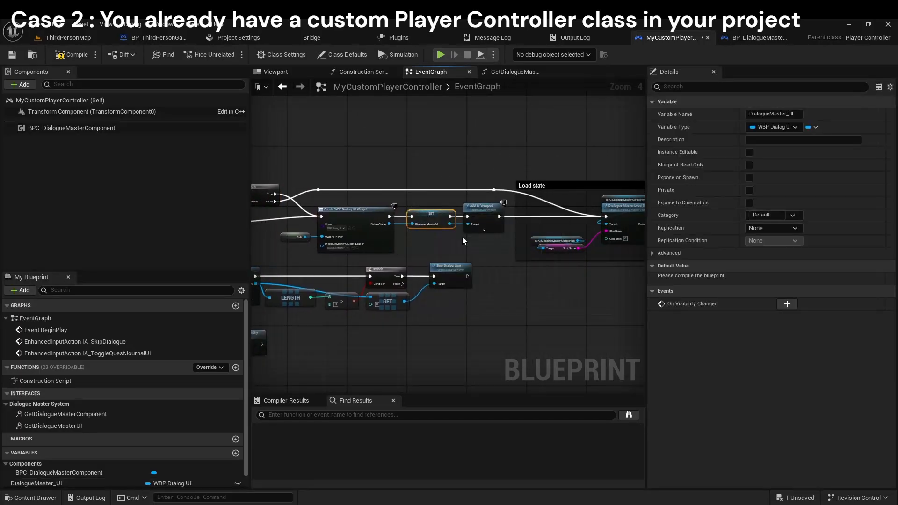
pyautogui.moveTo(498, 335); pyautogui.dragTo(624, 281, button='right')
pyautogui.click(71, 55)
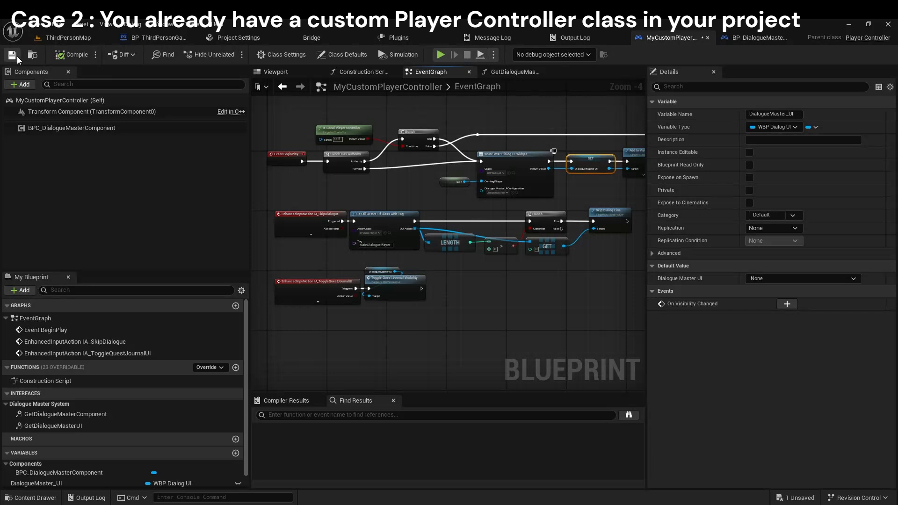
# In the GetDialogueMasterUI function, connect the DialogueMaster_UI variable to the Return Node's Dialog UI input
pyautogui.doubleClick(56, 426)
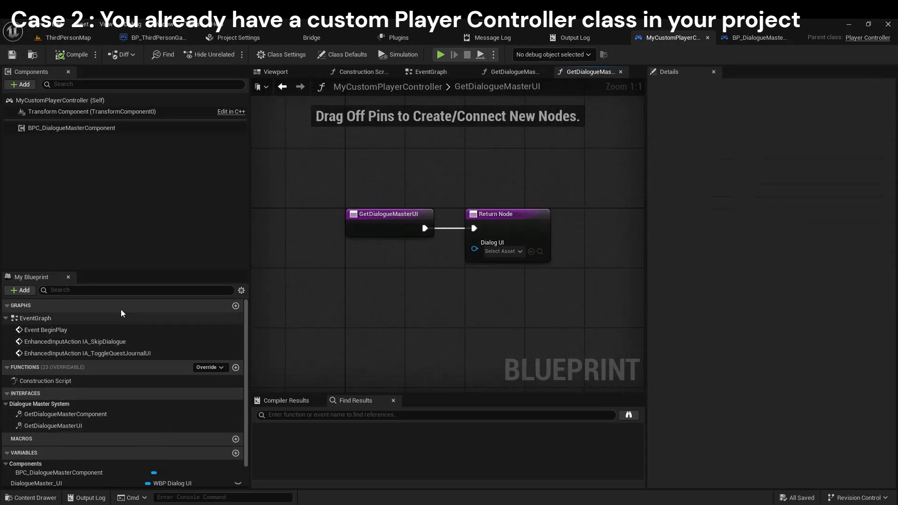
pyautogui.scroll(-2, 51, 481)
pyautogui.click(36, 453)
pyautogui.moveTo(36, 454); pyautogui.dragTo(474, 248)
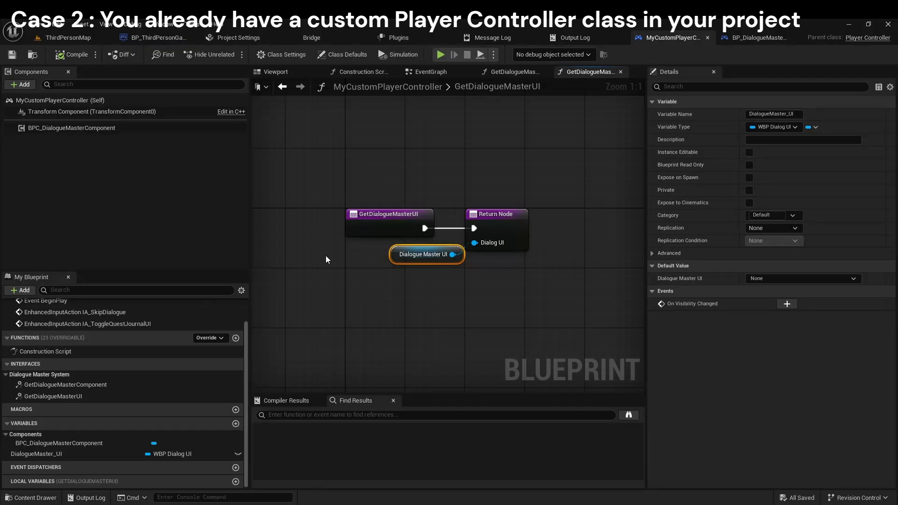
# Place the plugin's BP_DialogPlayer blueprint on the floor of the ThirdPersonMap level
pyautogui.click(70, 37)
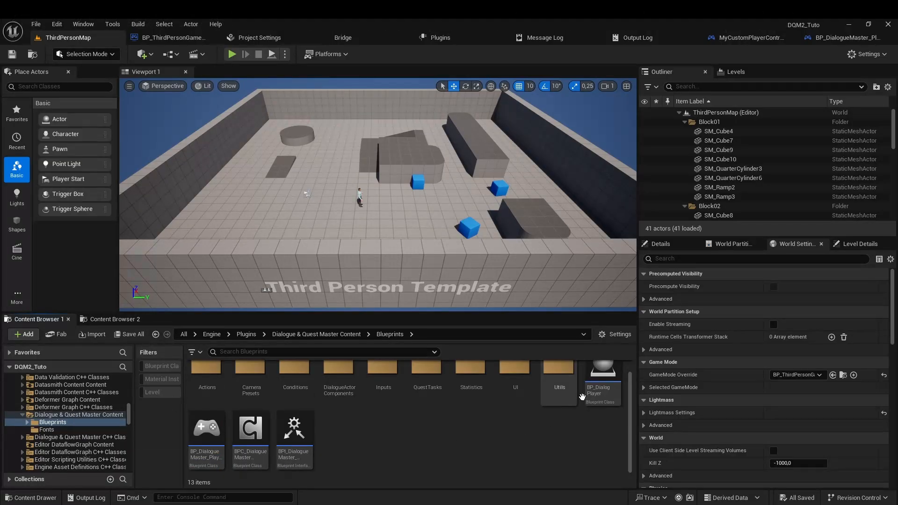
pyautogui.moveTo(599, 389); pyautogui.dragTo(228, 223)
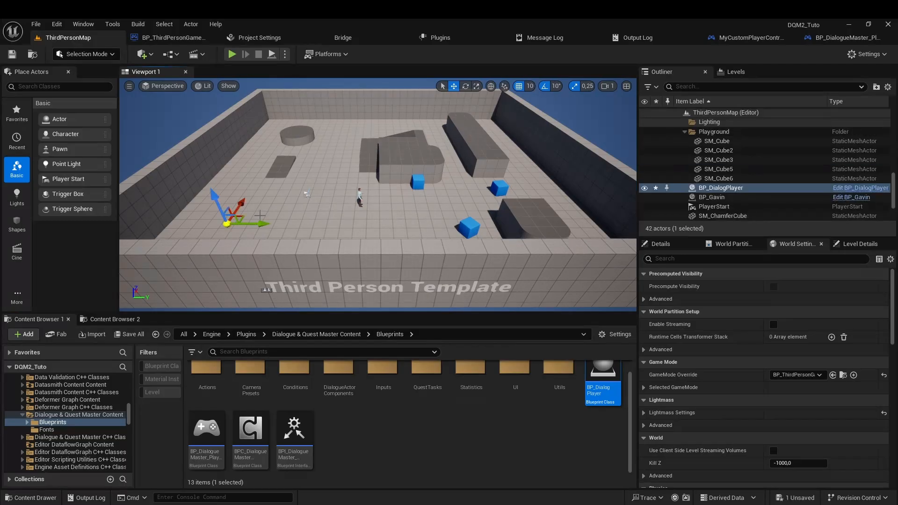
# Set BP_DialogPlayer's Z location to 1000 and save all the changed content
pyautogui.write('1200')
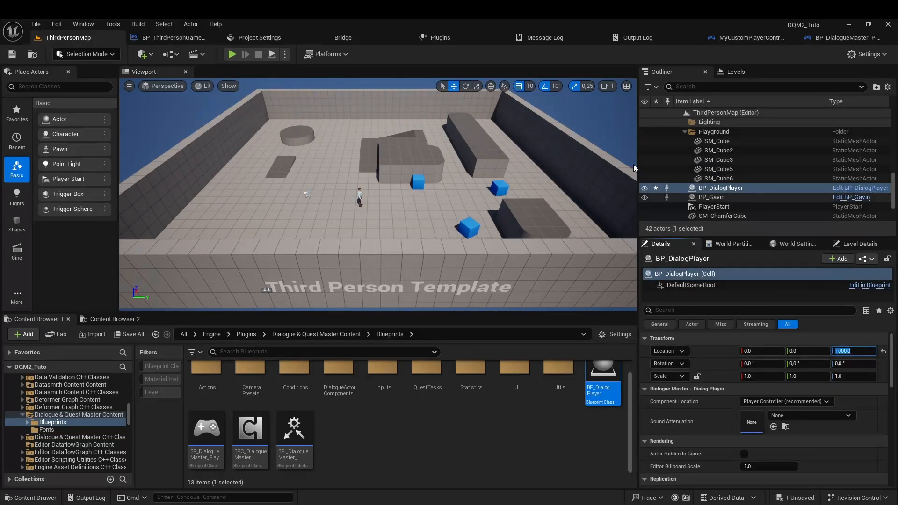
pyautogui.press('Return')
pyautogui.click(178, 119)
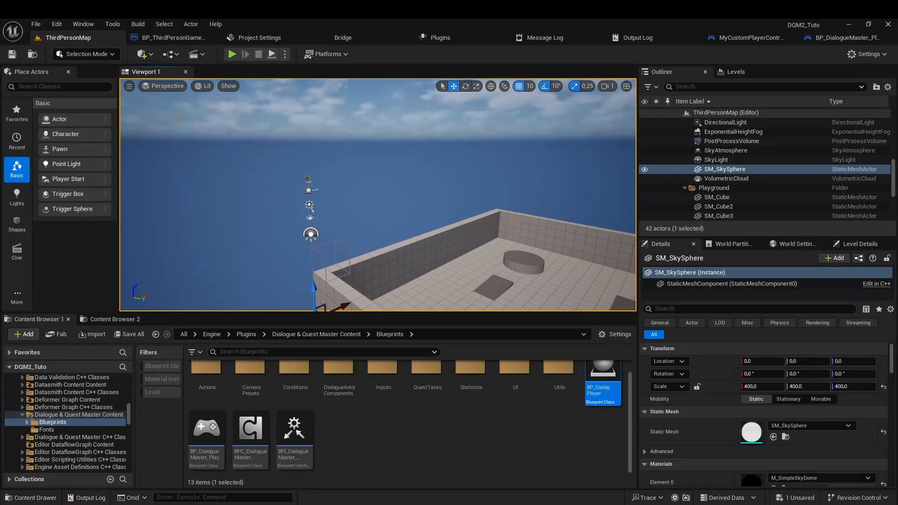
pyautogui.click(132, 337)
pyautogui.click(523, 372)
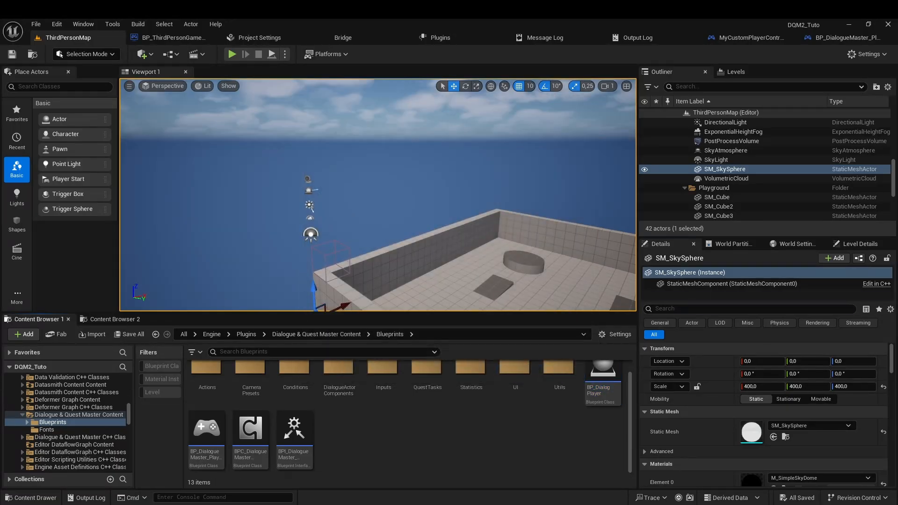
# Duplicate BP_Emanuel in the MetaHumans/Emanuel folder as BP_PlayableMetahuman and save the new blueprint
pyautogui.click(183, 334)
pyautogui.doubleClick(204, 377)
pyautogui.doubleClick(286, 385)
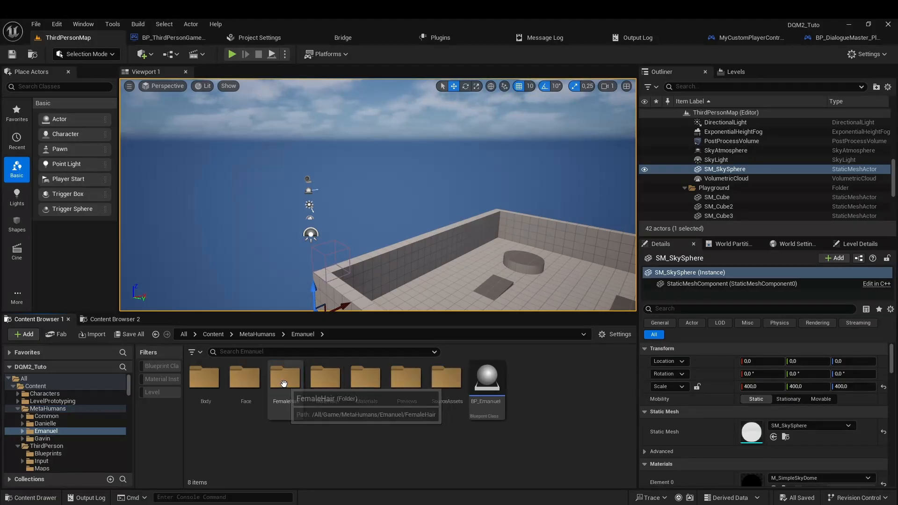
pyautogui.click(485, 406)
pyautogui.rightClick(485, 406)
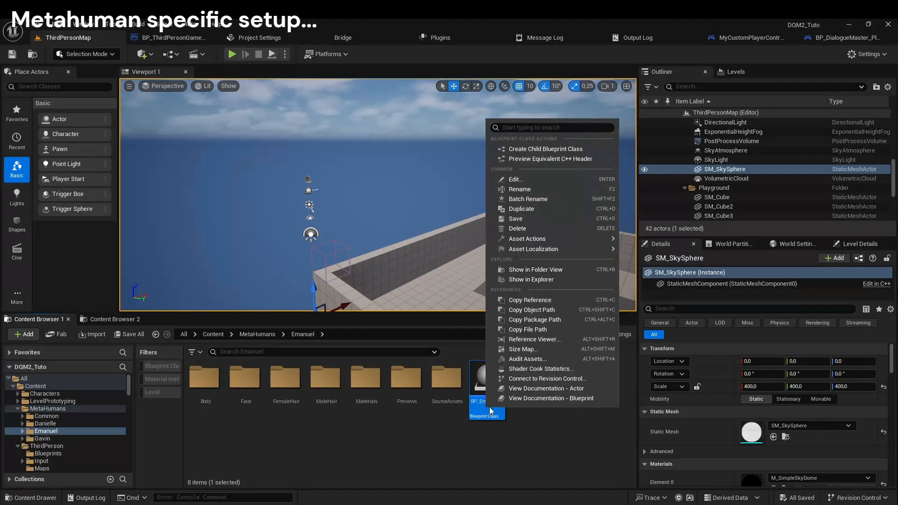
pyautogui.click(547, 212)
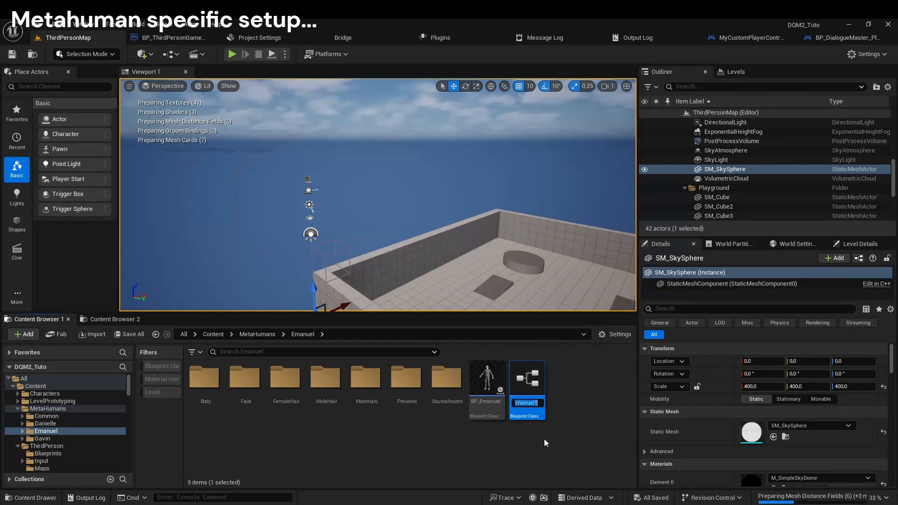
pyautogui.click(129, 335)
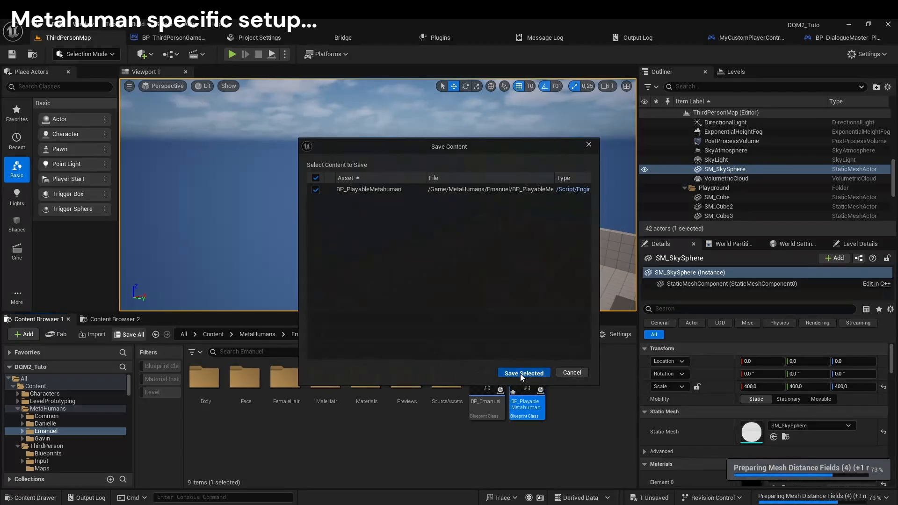
pyautogui.click(521, 373)
# Open BP_PlayableMetahuman, reparent it to BP_ThirdPersonCharacter in its class settings, and save it
pyautogui.doubleClick(529, 409)
pyautogui.click(278, 55)
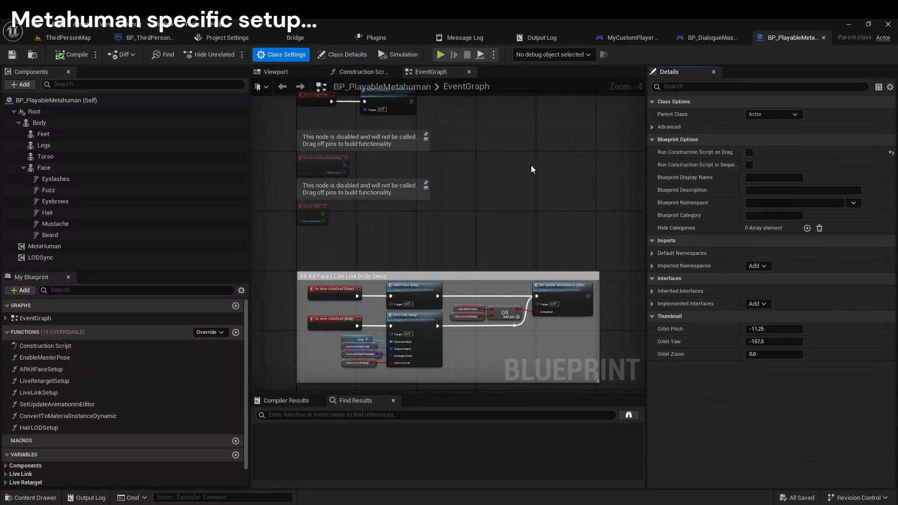
pyautogui.click(773, 114)
pyautogui.write('third')
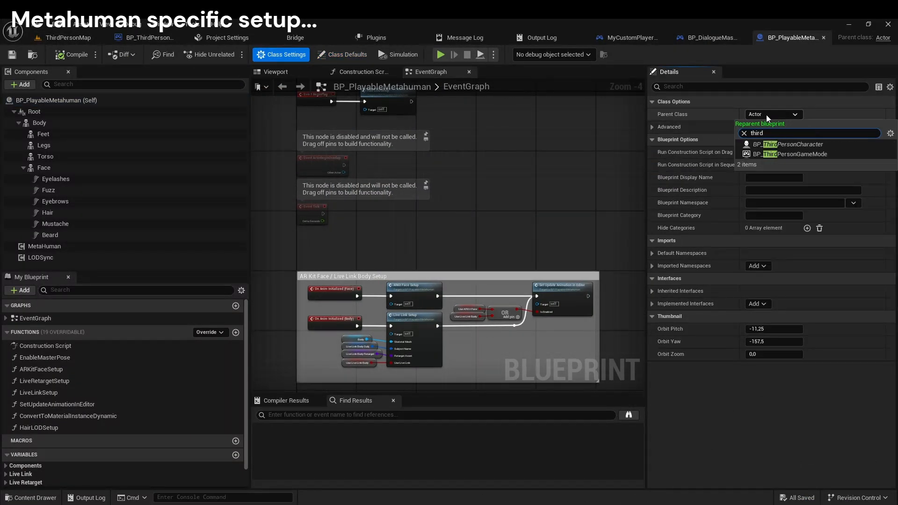
pyautogui.click(783, 145)
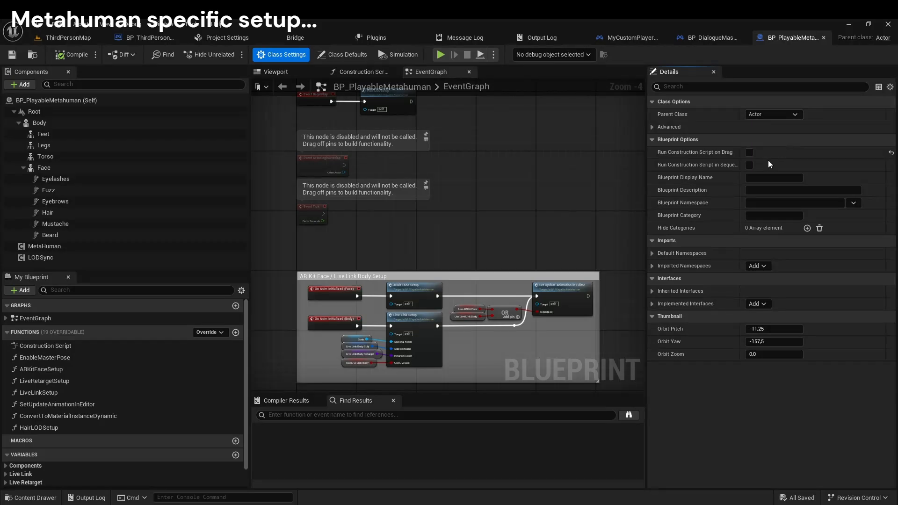
pyautogui.click(12, 55)
# Give the inherited Mesh component the SKM_Manny skeletal mesh and the ABP_Manny anim class, then compile
pyautogui.click(66, 134)
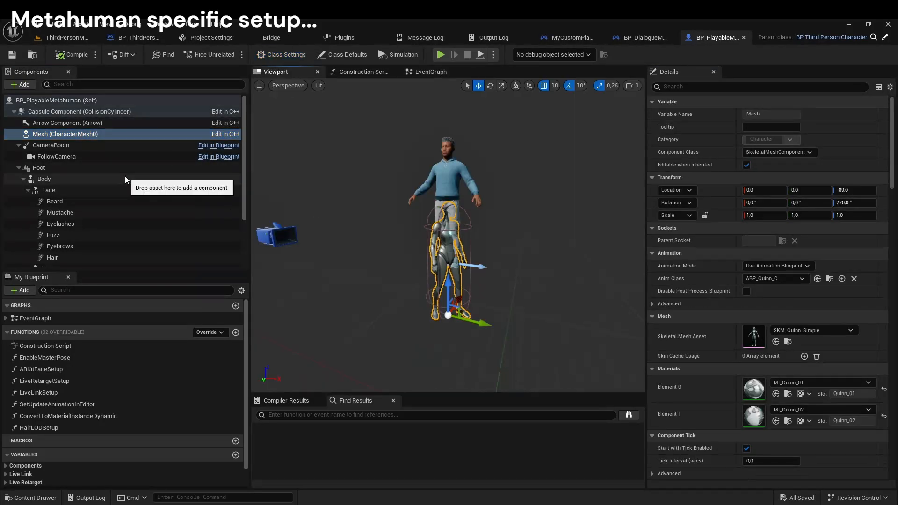
pyautogui.click(774, 278)
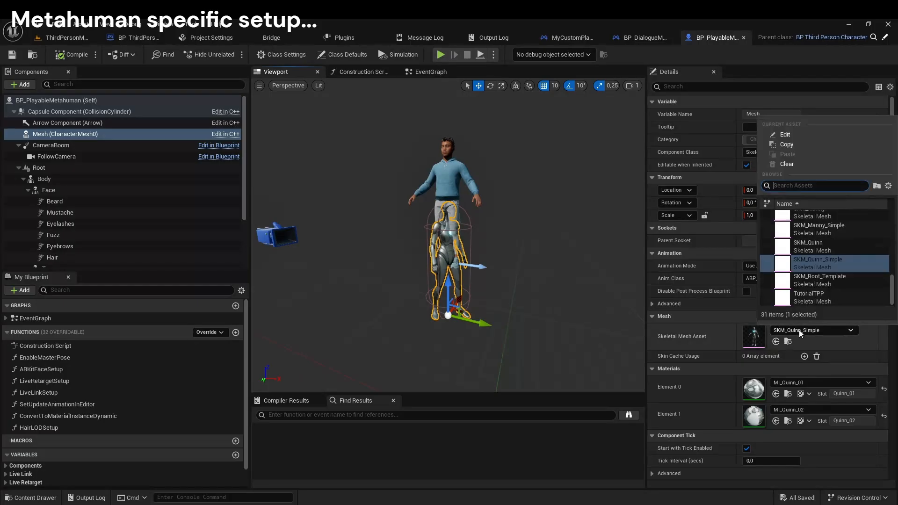
pyautogui.click(815, 254)
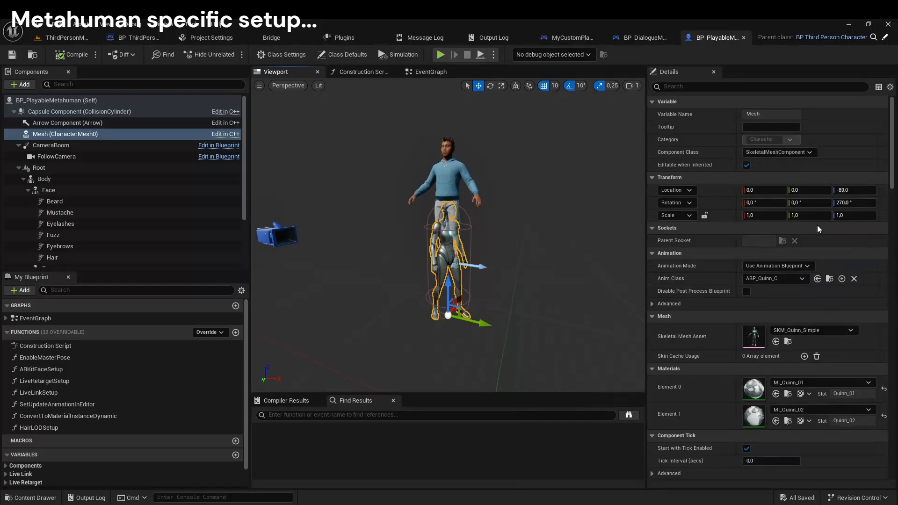
pyautogui.click(767, 279)
pyautogui.write('manny')
pyautogui.click(780, 315)
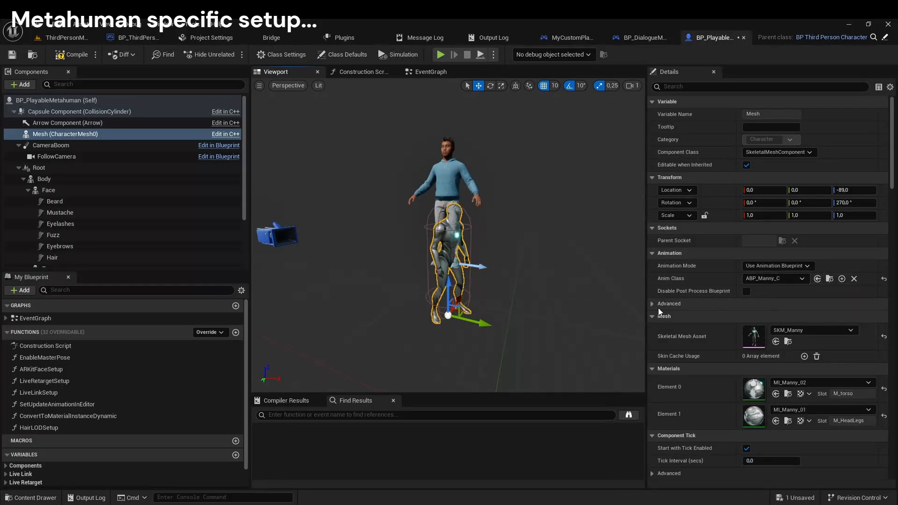
pyautogui.click(70, 54)
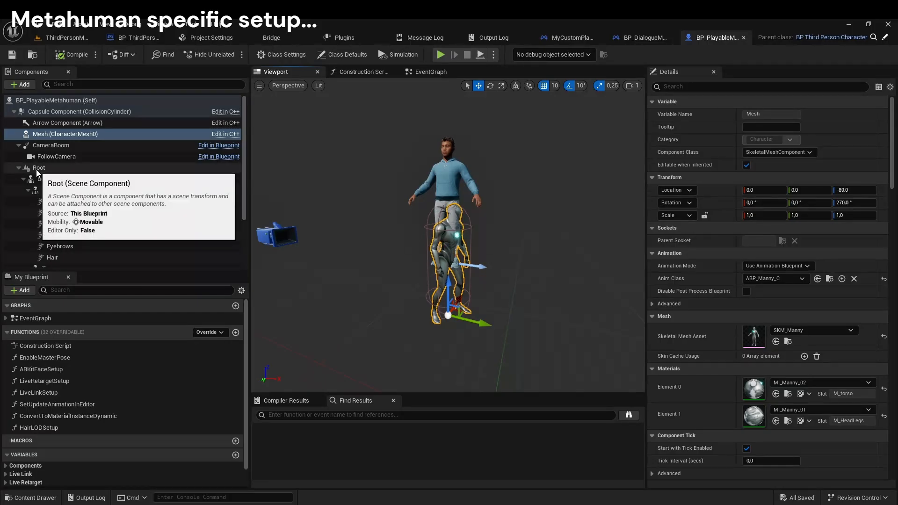
# Attach the Root component to Mesh and reset Root's location and rotation to their defaults
pyautogui.moveTo(40, 168); pyautogui.dragTo(63, 134)
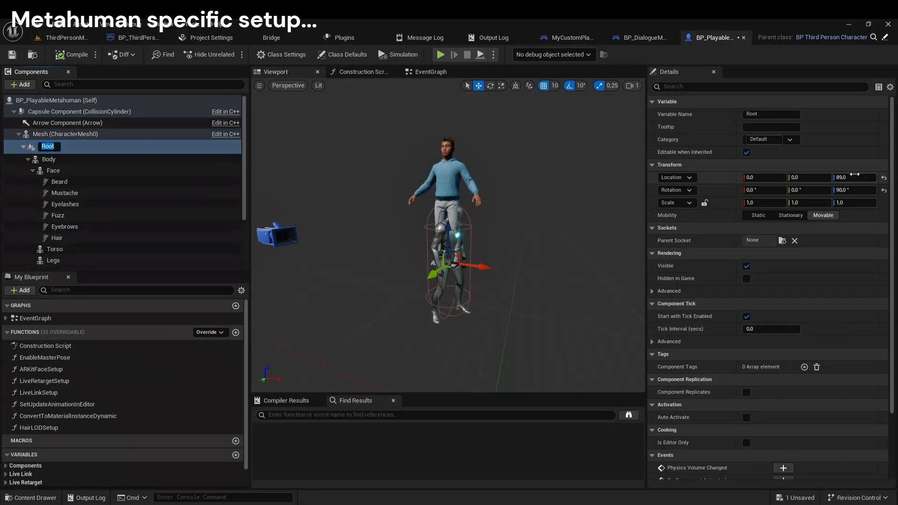
pyautogui.click(884, 177)
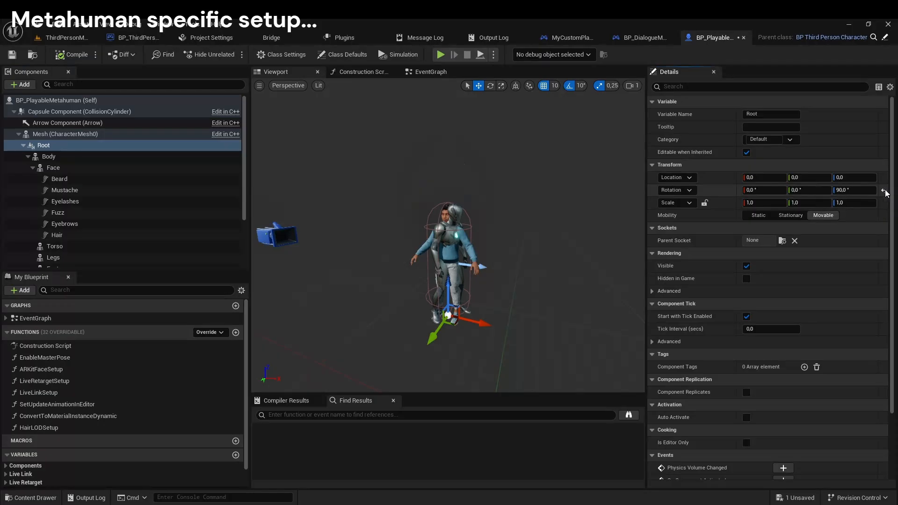
pyautogui.click(884, 191)
# Enable the default value of the UseLiveRetargetMode variable in Live Retarget, then compile and save the blueprint
pyautogui.click(5, 482)
pyautogui.scroll(-1, 60, 473)
pyautogui.click(60, 472)
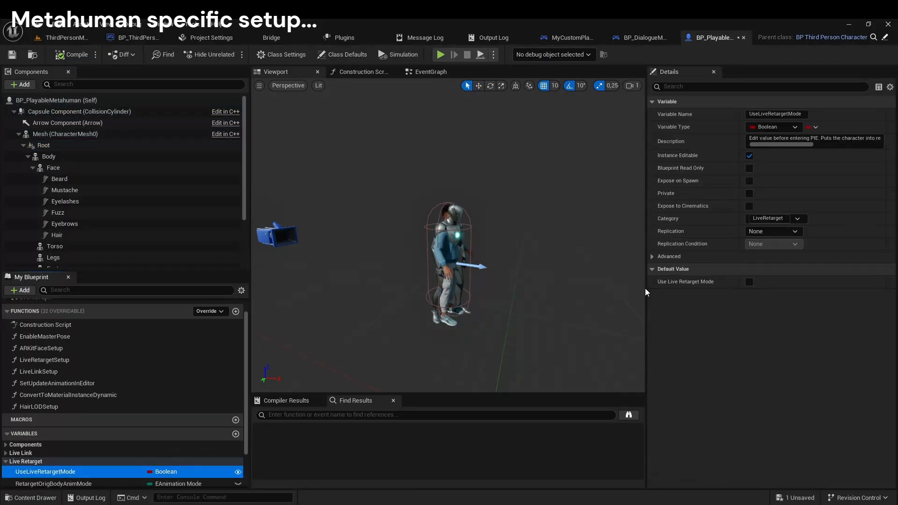
pyautogui.click(750, 282)
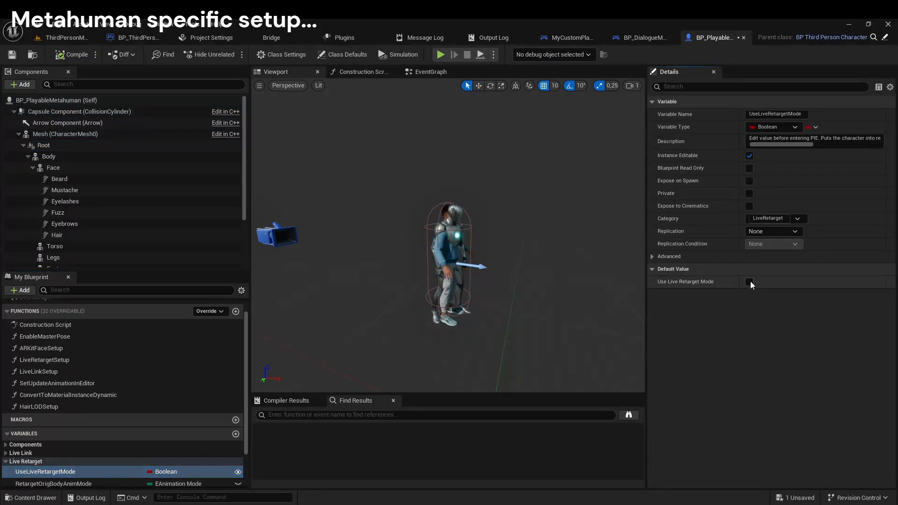
pyautogui.click(72, 55)
pyautogui.click(12, 55)
# Make the Mesh component invisible, set its Visibility Based Anim Tick Option to Always Tick Pose and Refresh Bones, and save
pyautogui.click(65, 134)
pyautogui.click(752, 87)
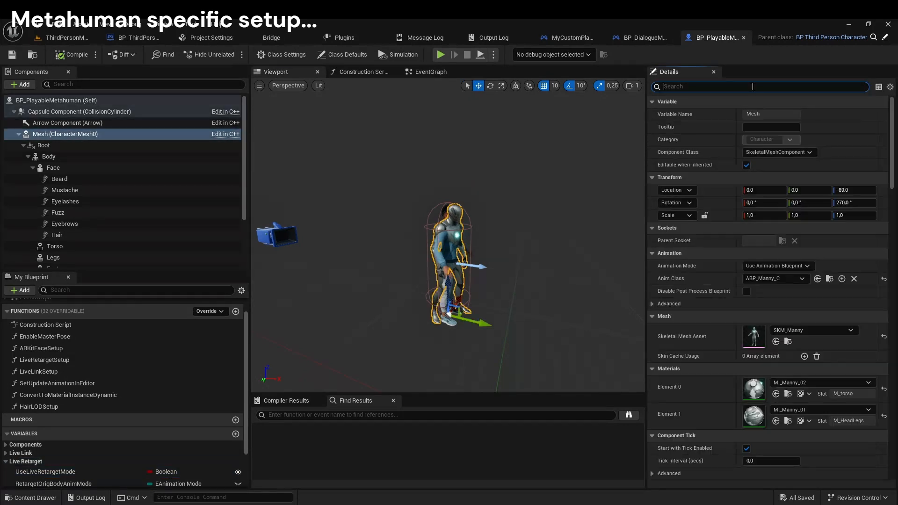
pyautogui.write('visi')
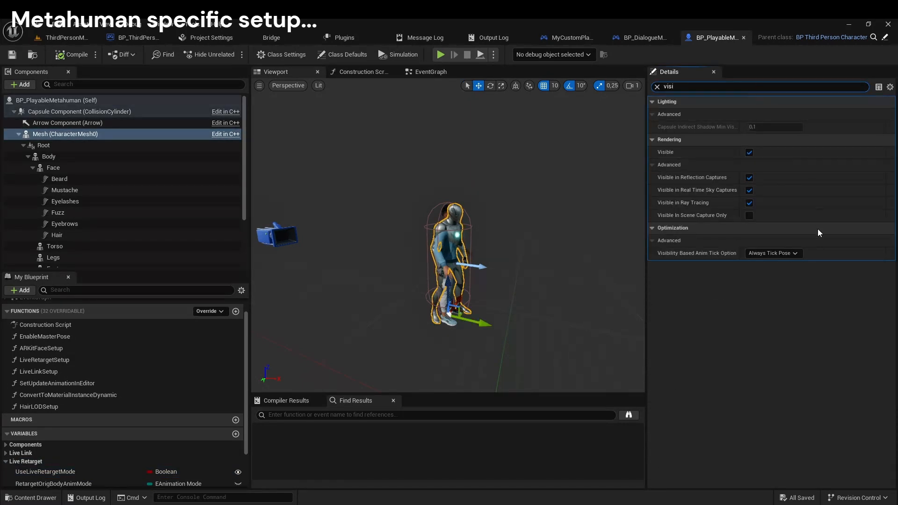
pyautogui.click(748, 152)
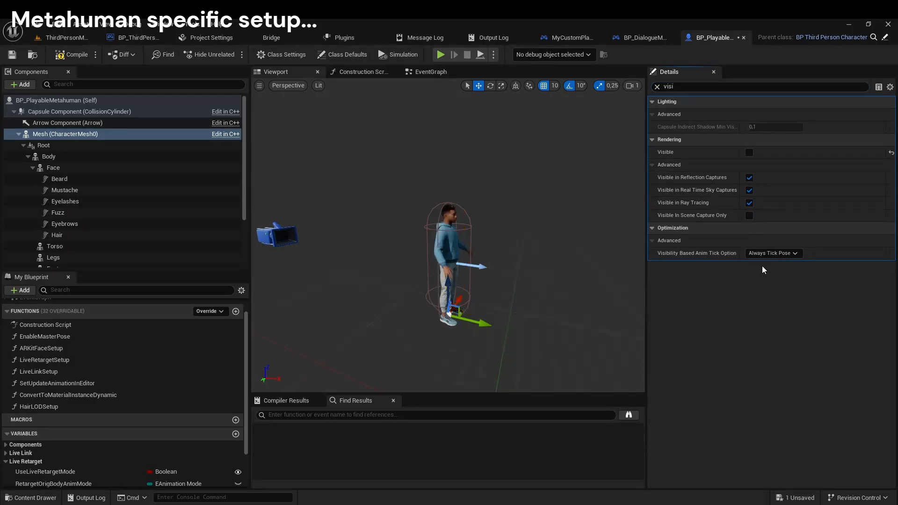
pyautogui.click(772, 253)
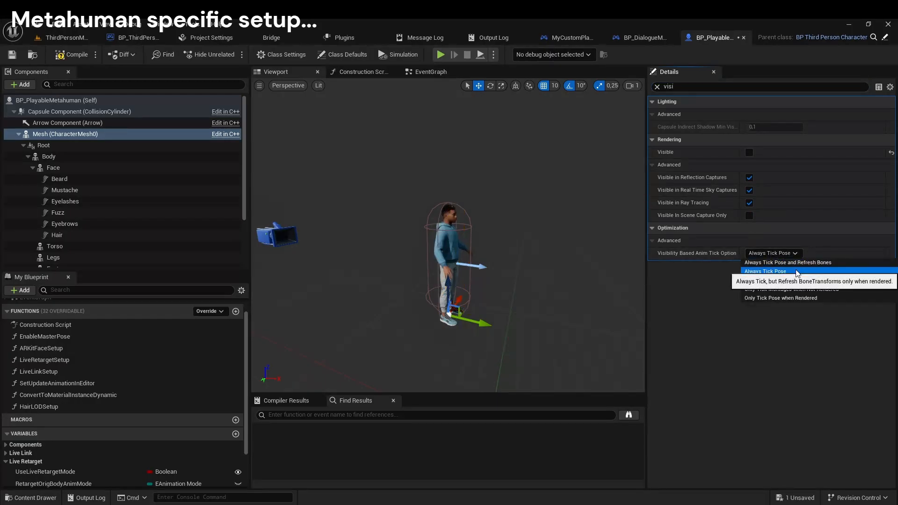
pyautogui.click(808, 262)
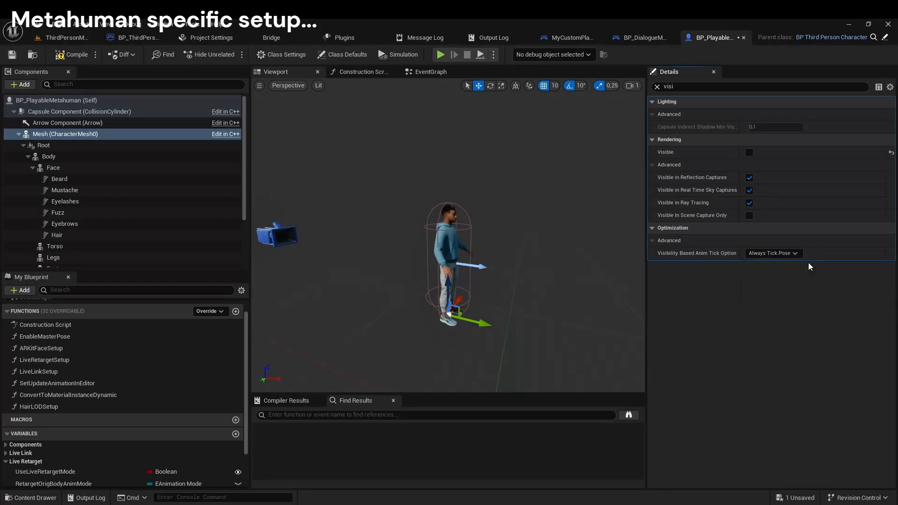
pyautogui.click(12, 55)
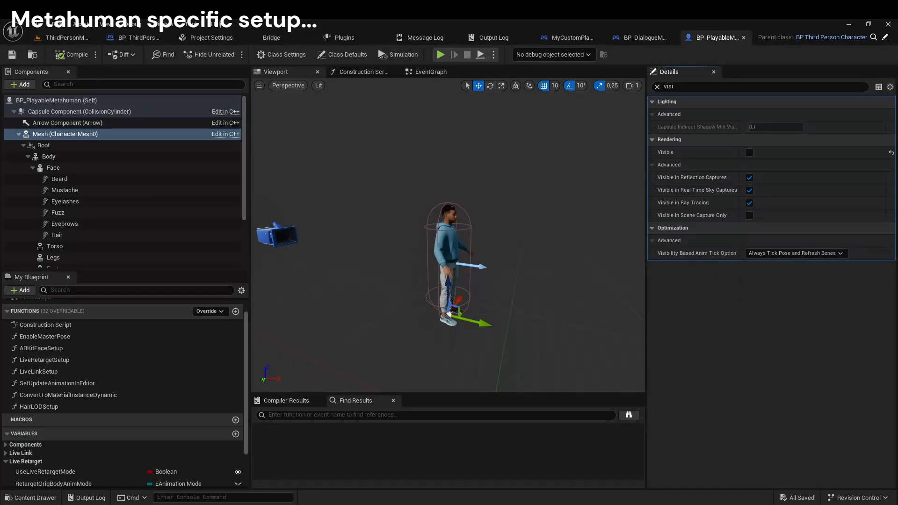
# Add the parent call for Event BeginPlay and chain it after the Hair LODSetup node, then compile and save
pyautogui.click(430, 72)
pyautogui.rightClick(367, 225)
pyautogui.click(412, 312)
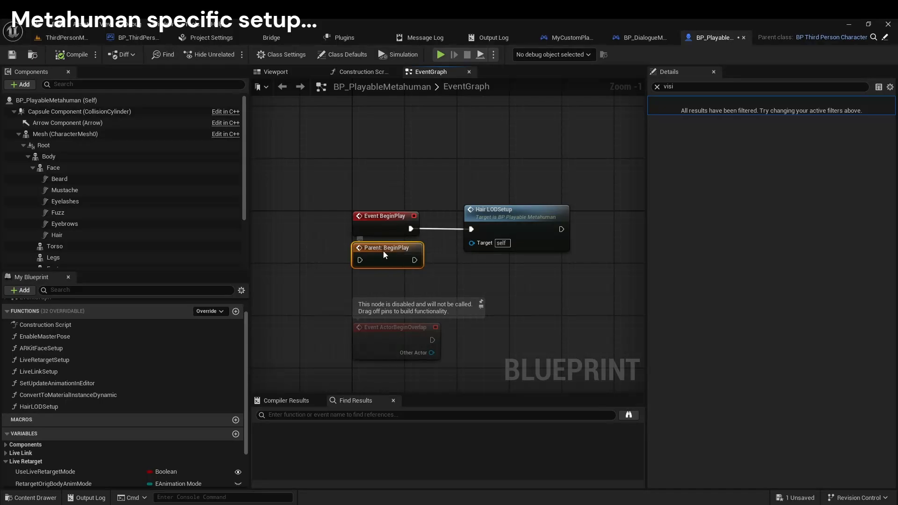
pyautogui.moveTo(383, 253); pyautogui.dragTo(614, 225)
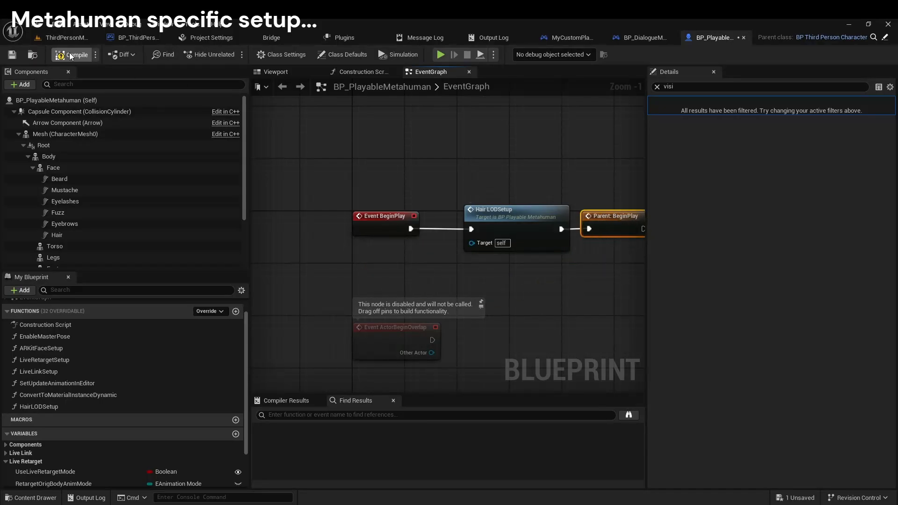
pyautogui.click(12, 55)
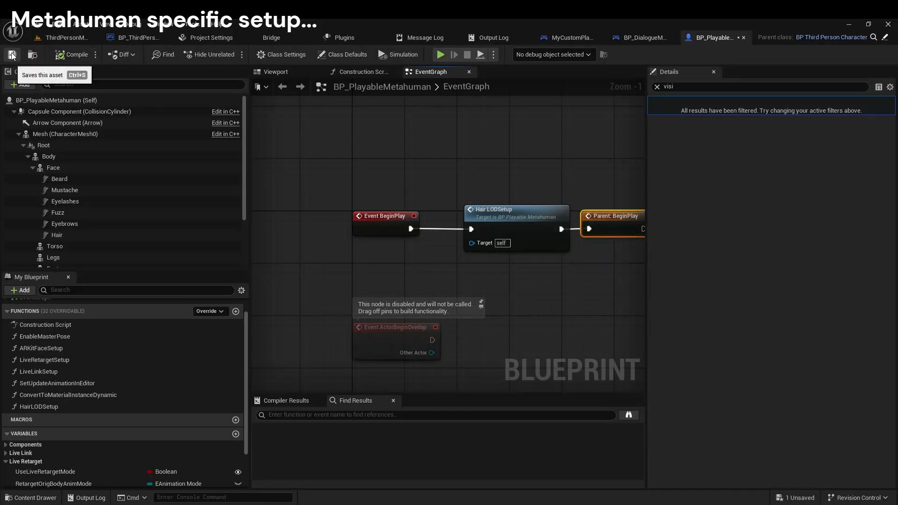
# Set the Default Pawn Class of the third-person game mode blueprint to BP_PlayableMetahuman
pyautogui.click(128, 40)
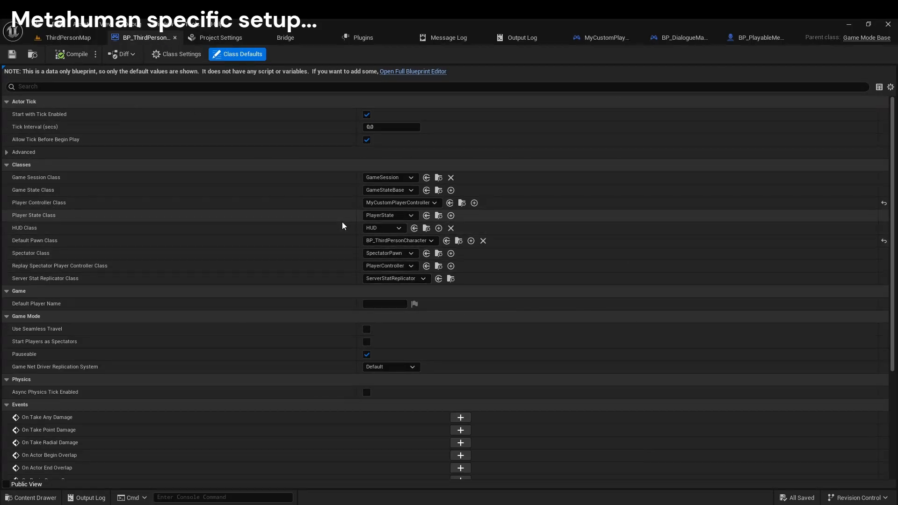
pyautogui.click(380, 241)
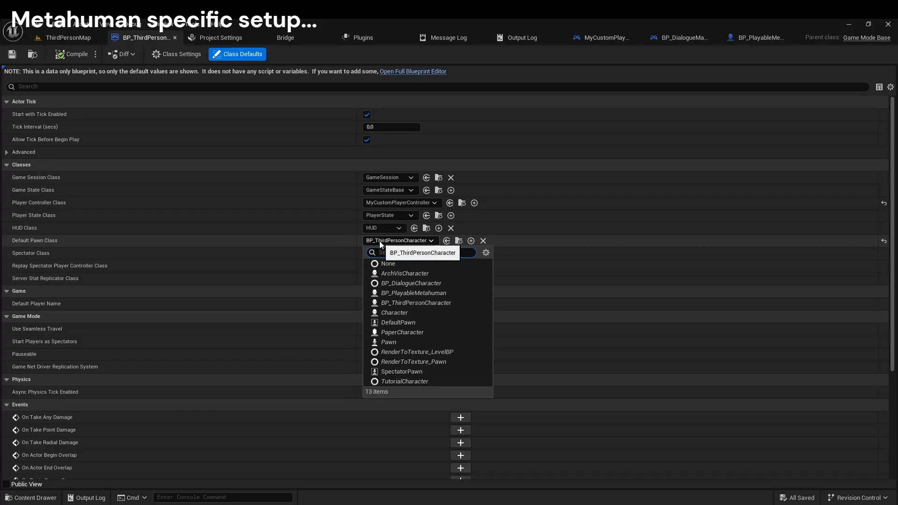
pyautogui.click(414, 292)
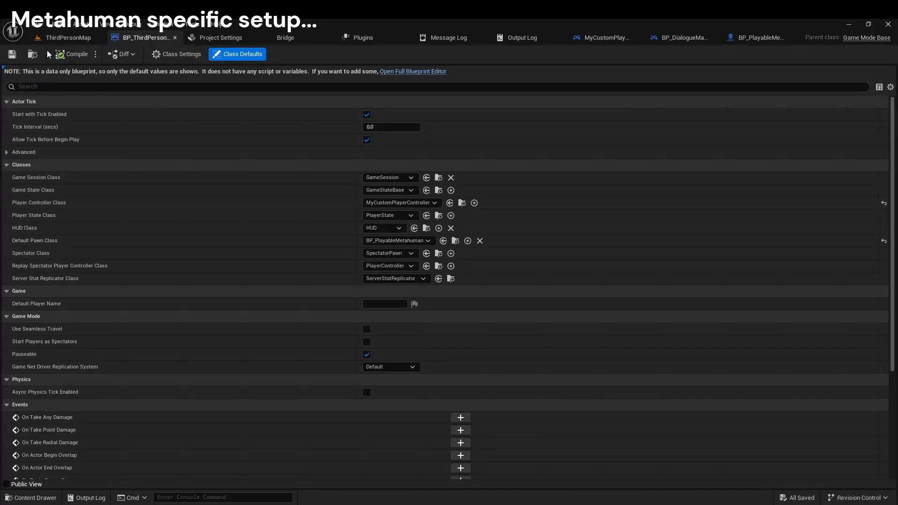
# Play-test ThirdPersonMap with the playable MetaHuman character and stop the session
pyautogui.click(65, 38)
pyautogui.click(230, 55)
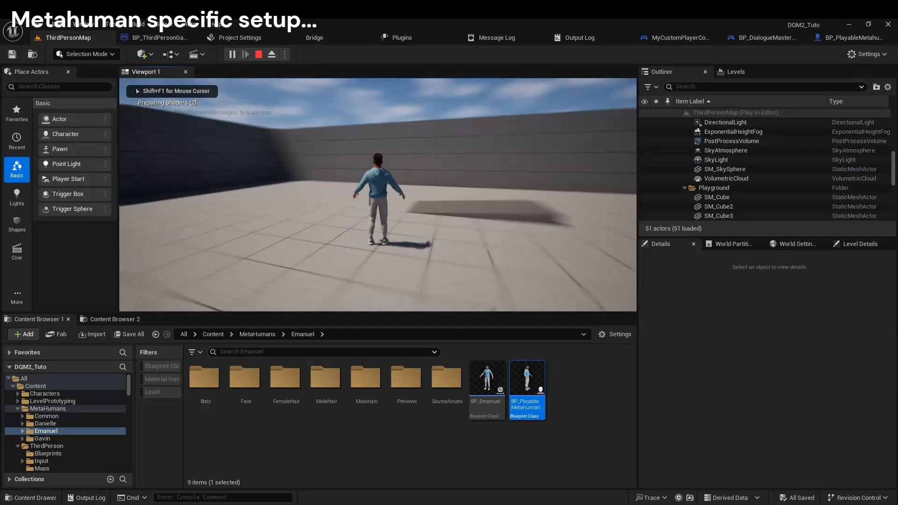
pyautogui.press('Escape')
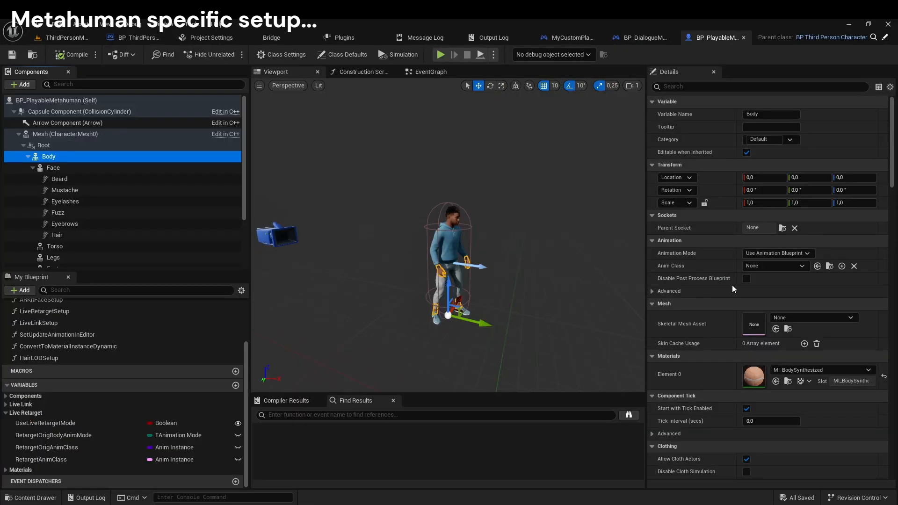
# Set the Body component's Anim Class to the ABP_MetaHuman_m_med_nrw retargeting blueprint, then compile and save
pyautogui.click(761, 265)
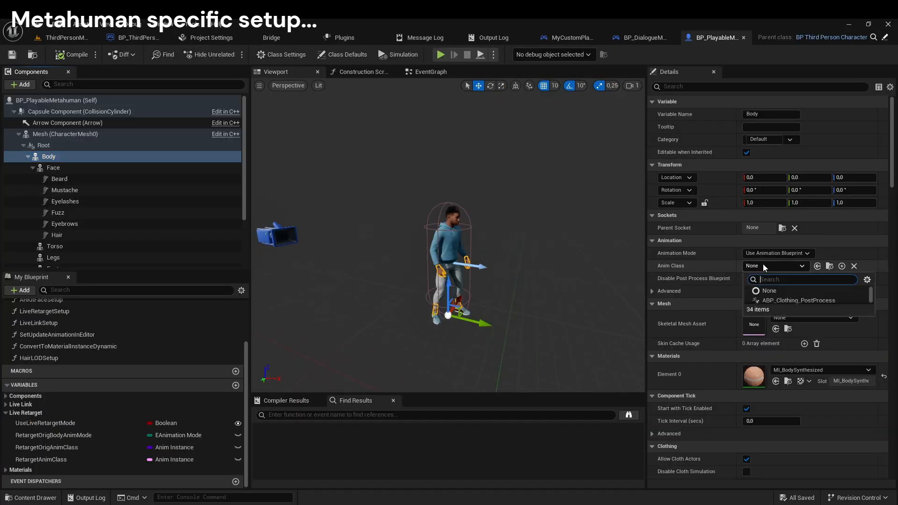
pyautogui.write('ret')
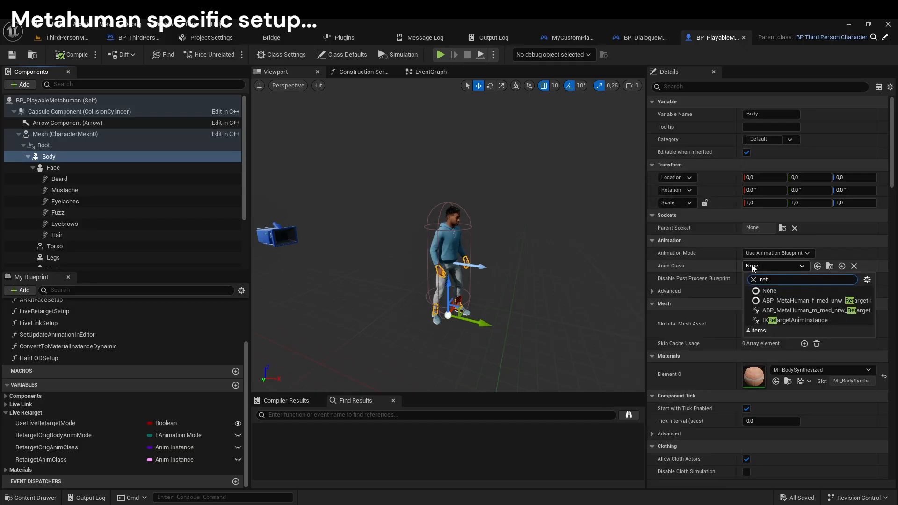
pyautogui.click(807, 310)
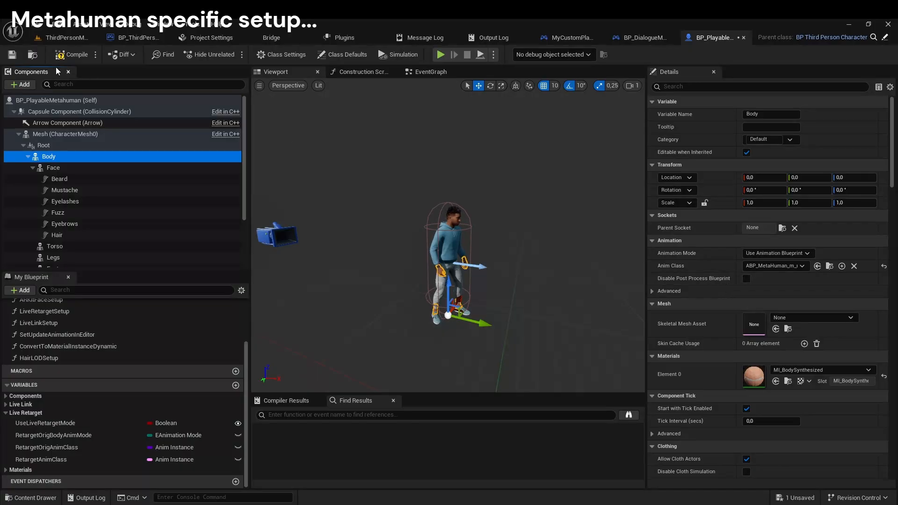
pyautogui.click(66, 56)
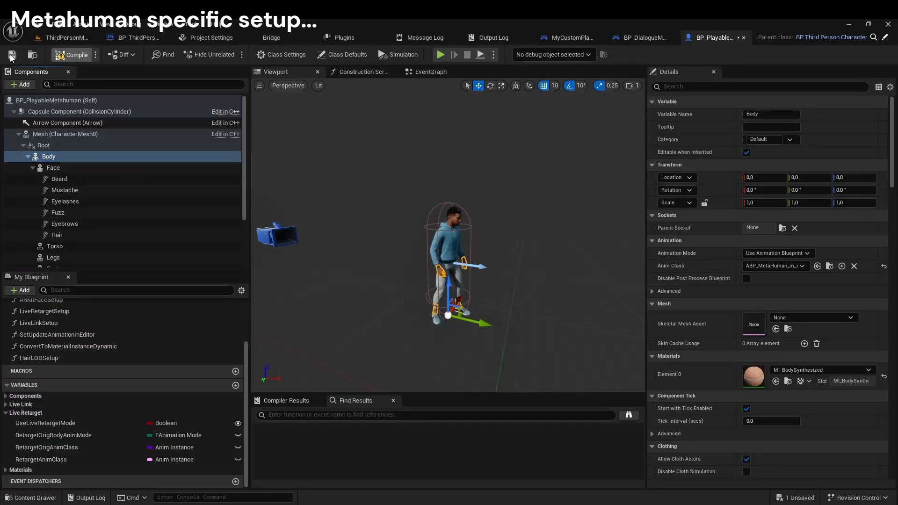
pyautogui.click(12, 55)
# Play-test the MetaHuman character by walking it forward in the preview
pyautogui.click(440, 55)
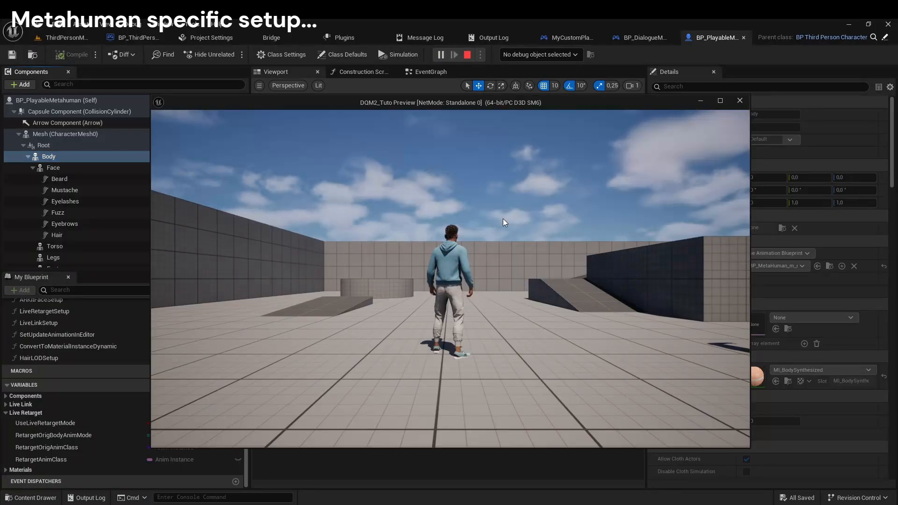
pyautogui.click(503, 223)
pyautogui.press('w')
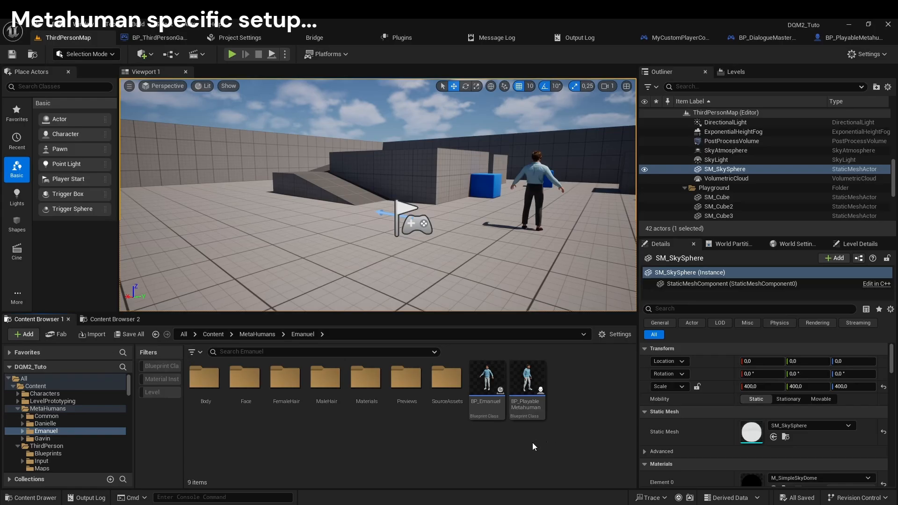
# Duplicate BP_Gavin in the MetaHumans/Gavin folder and name the copy BP_GavinActor
pyautogui.click(251, 334)
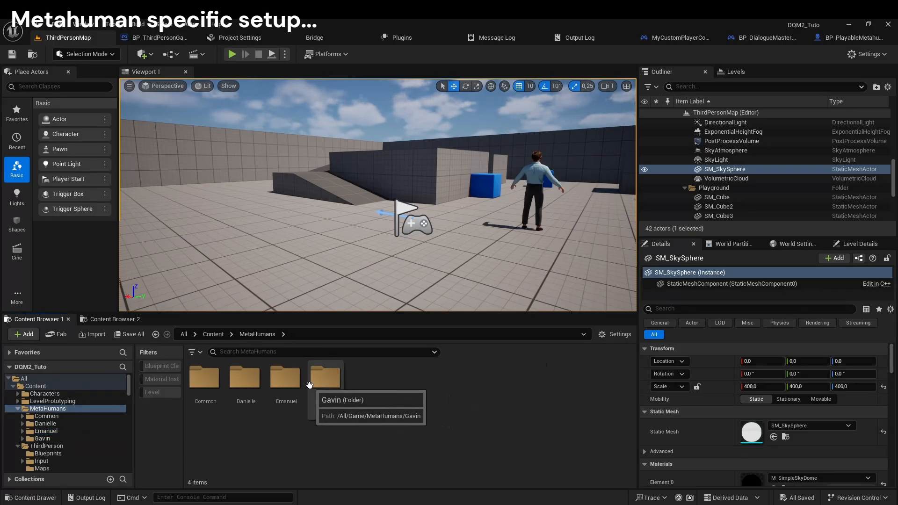
pyautogui.click(329, 381)
pyautogui.doubleClick(329, 381)
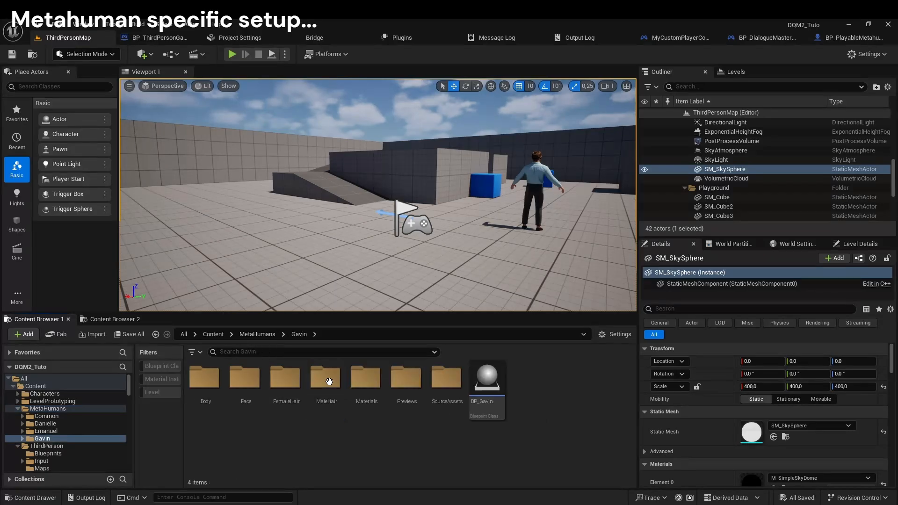
pyautogui.click(487, 402)
pyautogui.rightClick(486, 403)
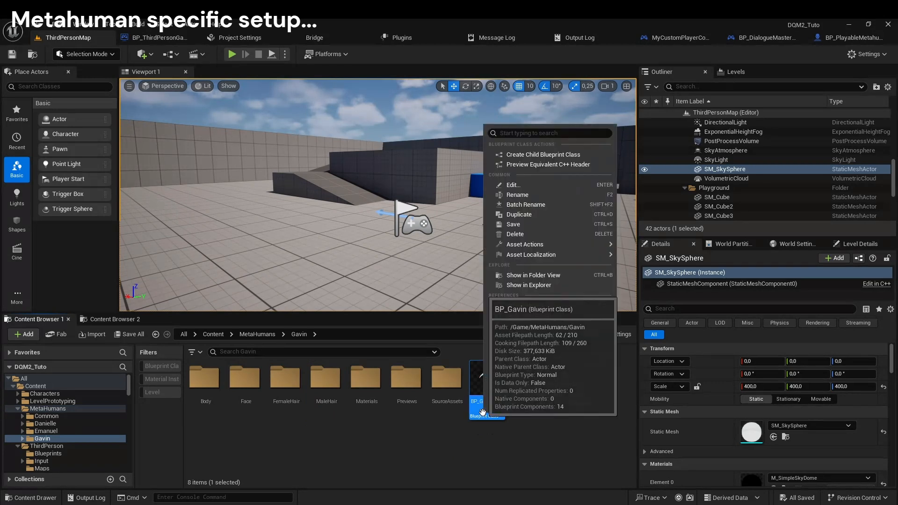
pyautogui.click(519, 214)
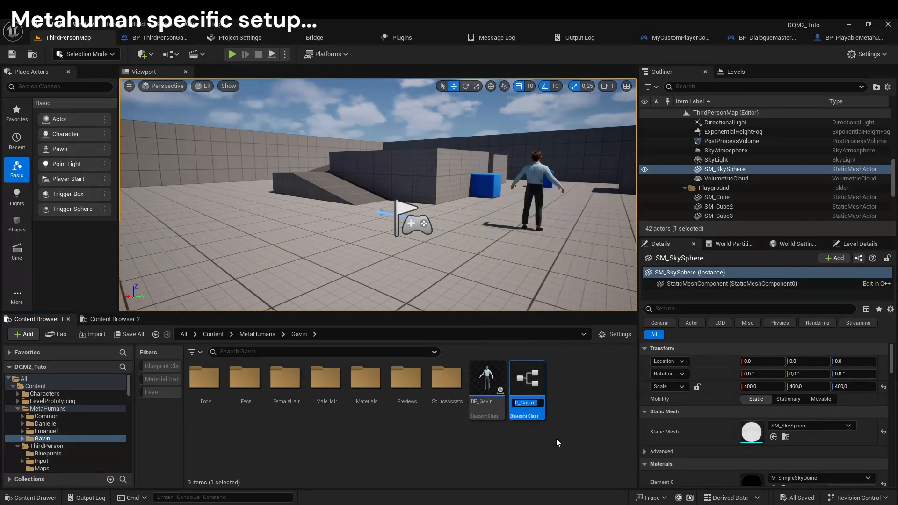
pyautogui.write('BP_GavinActor')
pyautogui.press('Return')
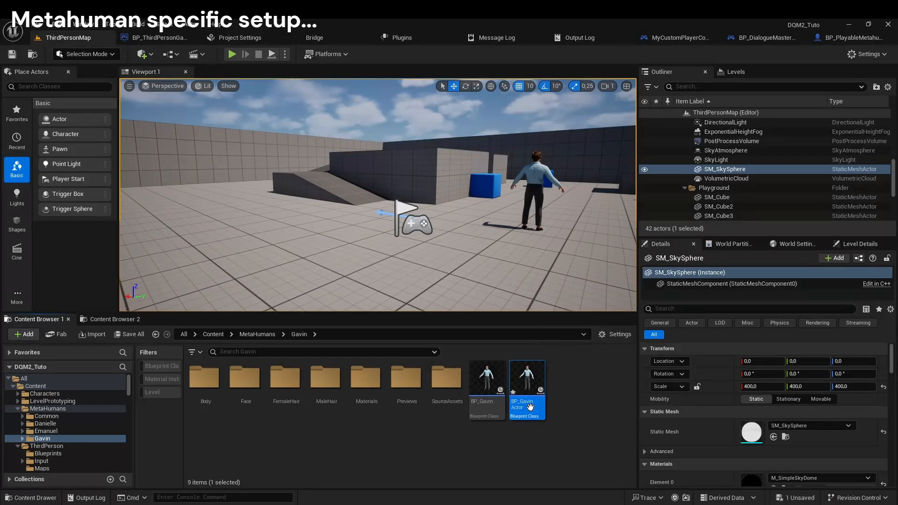
# Open BP_GavinActor and change its parent class to BP_DialogueCharacter
pyautogui.doubleClick(514, 388)
pyautogui.click(281, 54)
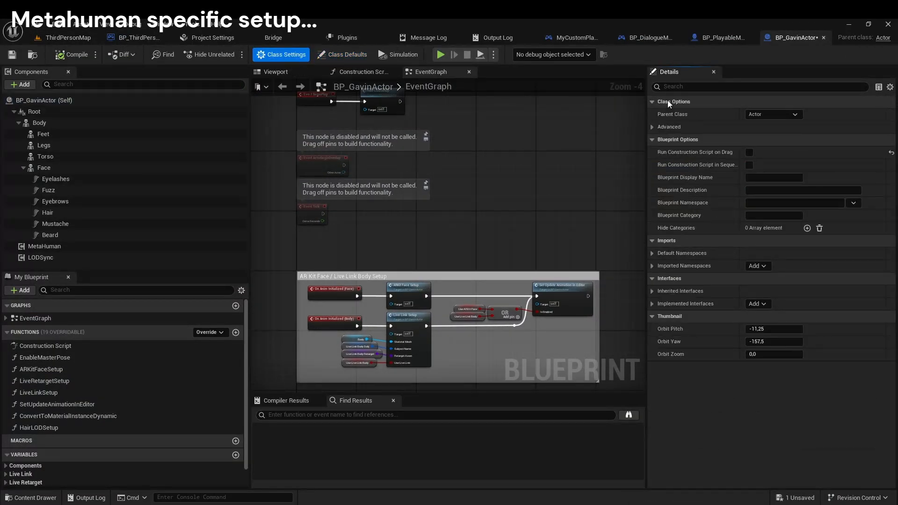
pyautogui.click(775, 115)
pyautogui.write('dialogue')
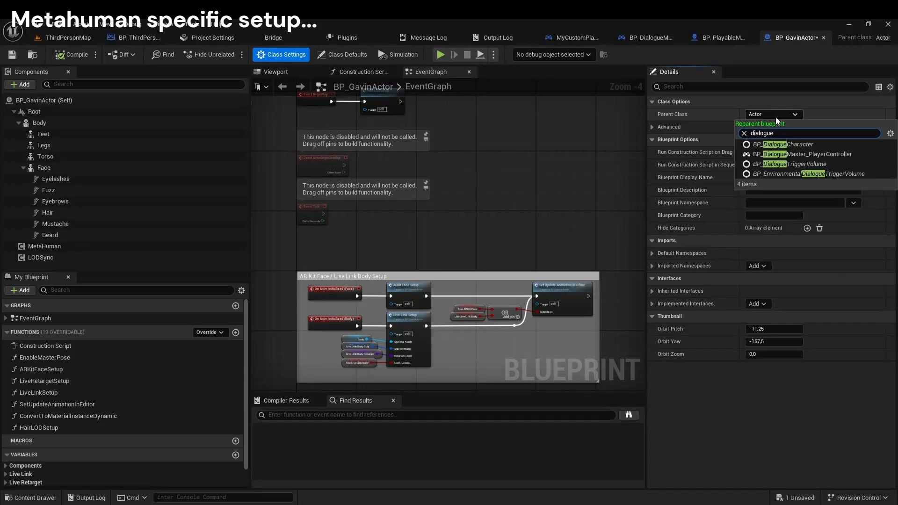
pyautogui.click(783, 144)
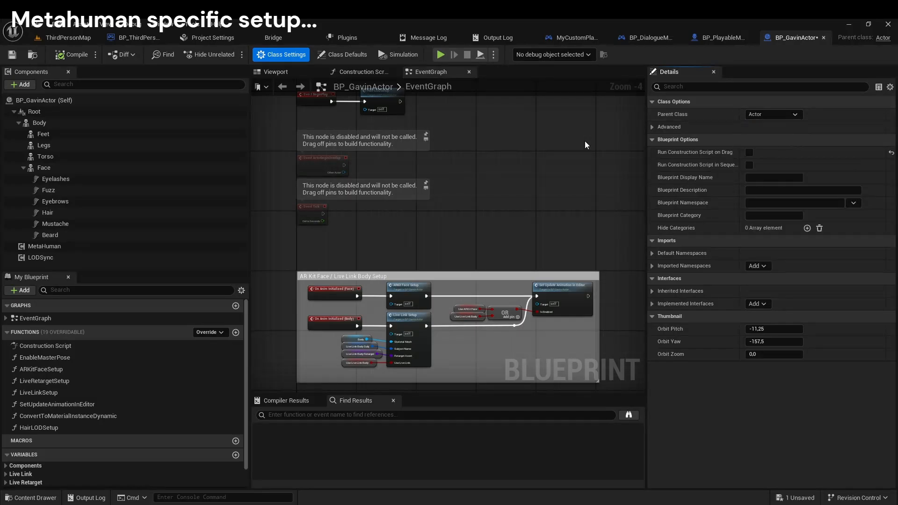
# Attach the Root component under Mesh (CharacterMesh0) in BP_GavinActor and reset Root's location and rotation to default
pyautogui.click(274, 71)
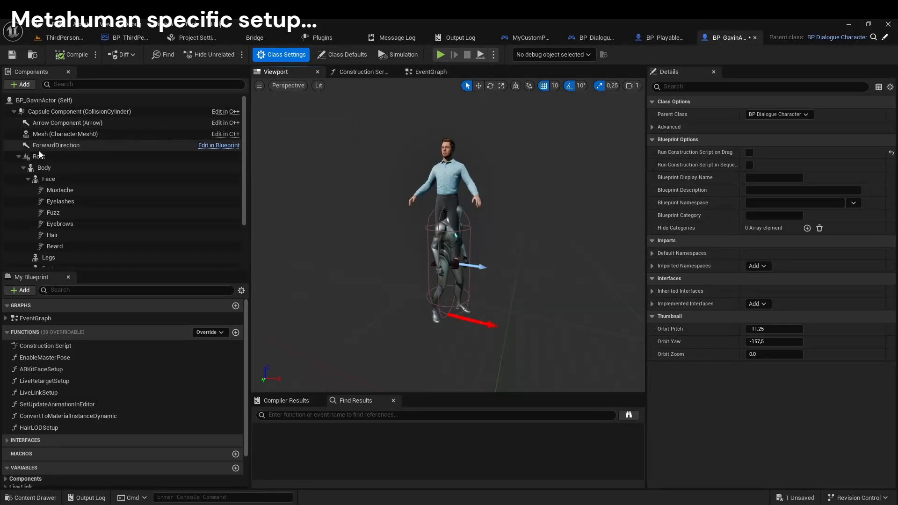
pyautogui.moveTo(36, 159); pyautogui.dragTo(51, 137)
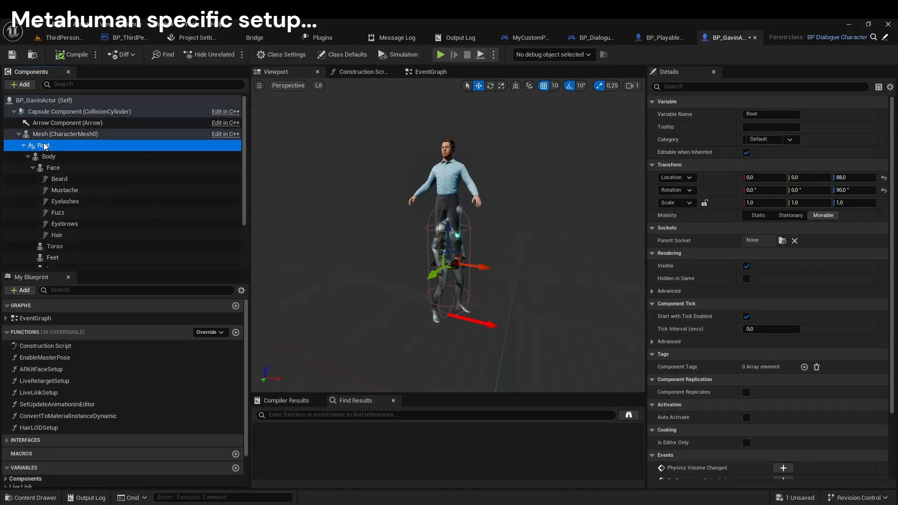
pyautogui.click(883, 177)
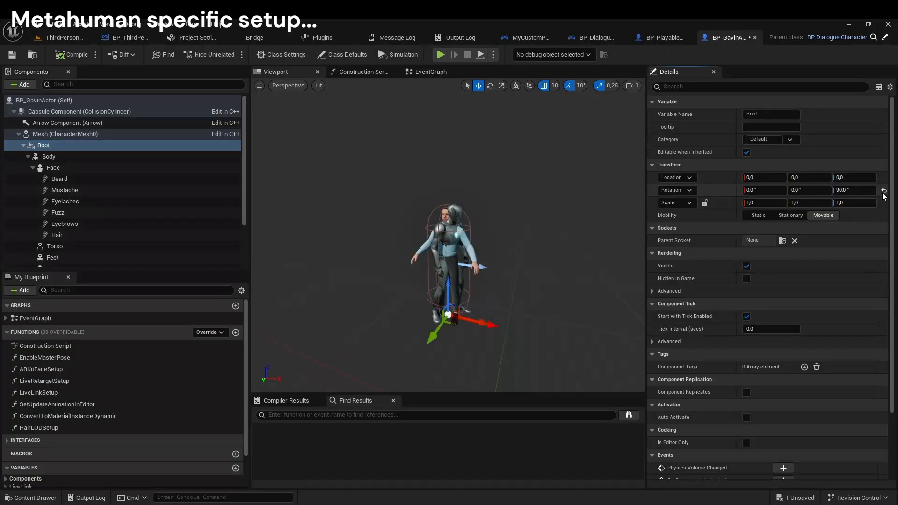
pyautogui.scroll(-3, 28, 421)
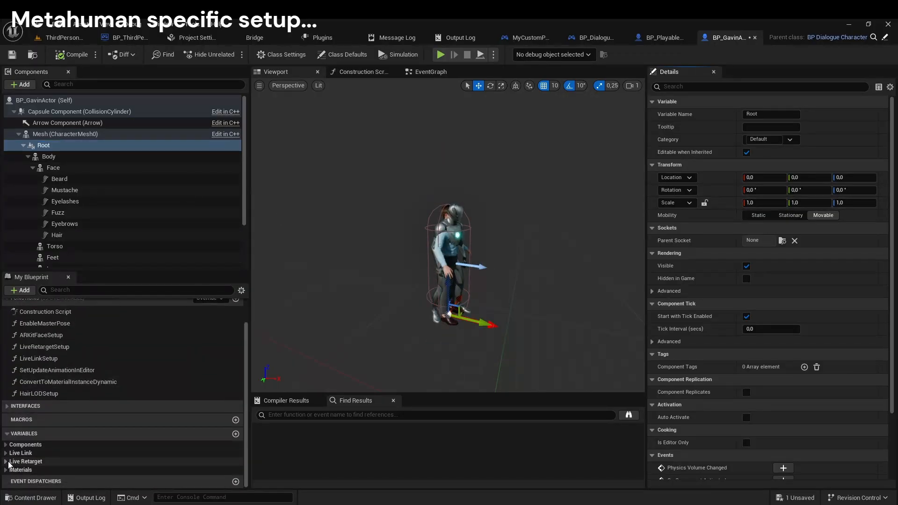
# Enable the default value of the UseLiveRetargetMode variable in BP_GavinActor and save the blueprint
pyautogui.click(6, 462)
pyautogui.scroll(-1, 77, 461)
pyautogui.click(78, 459)
pyautogui.click(749, 281)
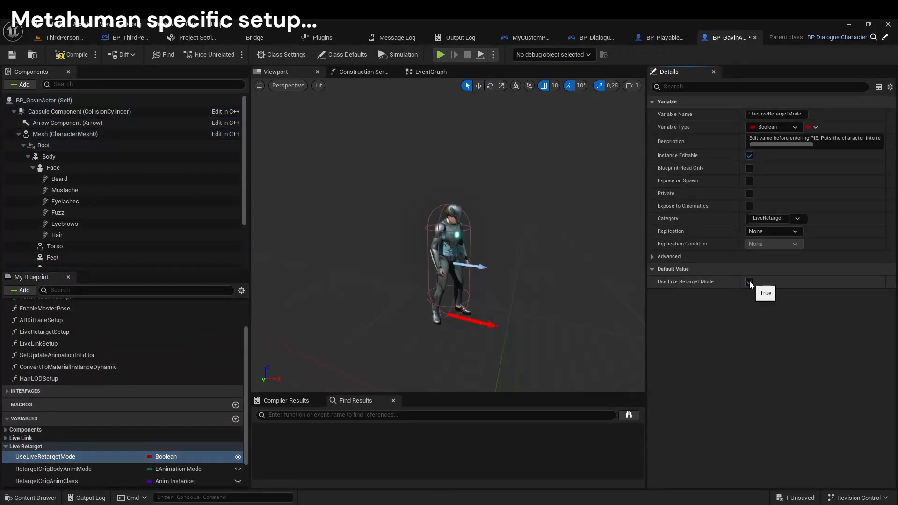
pyautogui.click(11, 55)
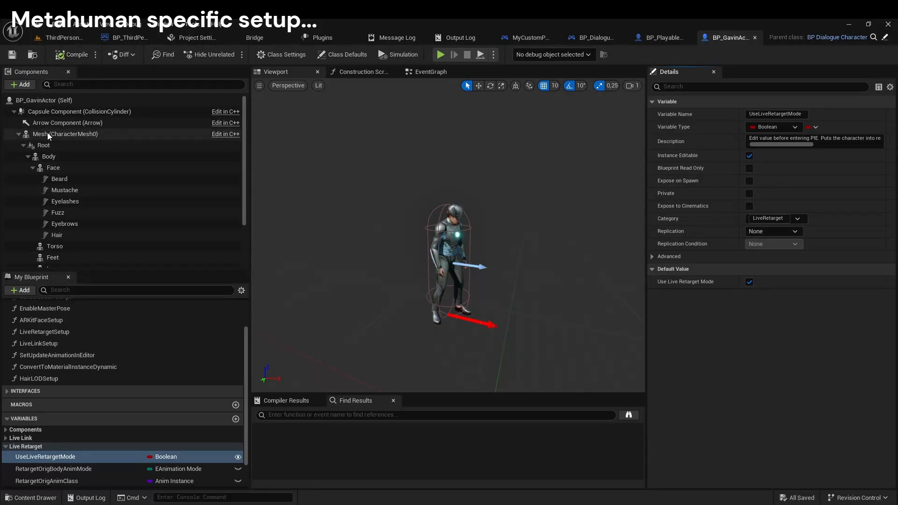
# Make BP_GavinActor's Mesh invisible, set its Visibility Based Anim Tick Option to Always Tick Pose and Refresh Bones, and compile
pyautogui.click(66, 134)
pyautogui.click(734, 86)
pyautogui.write('visi')
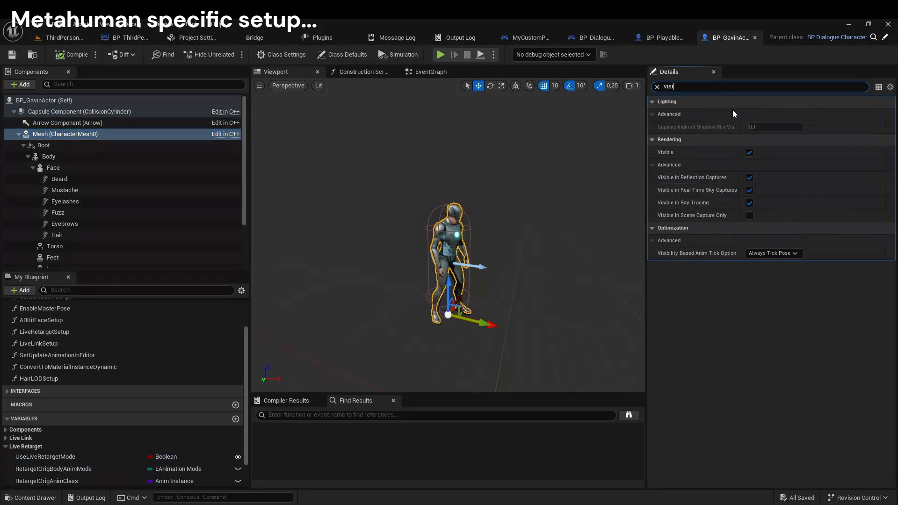
pyautogui.click(749, 152)
pyautogui.click(774, 253)
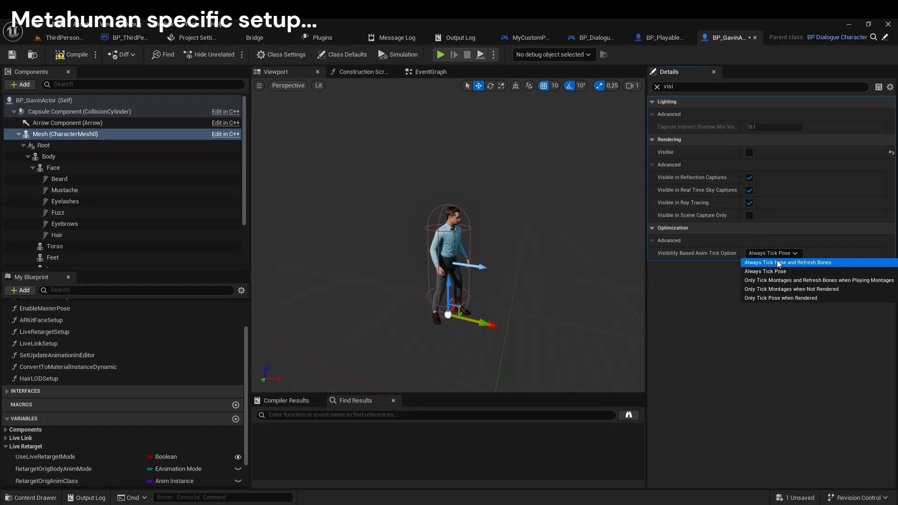
pyautogui.click(777, 262)
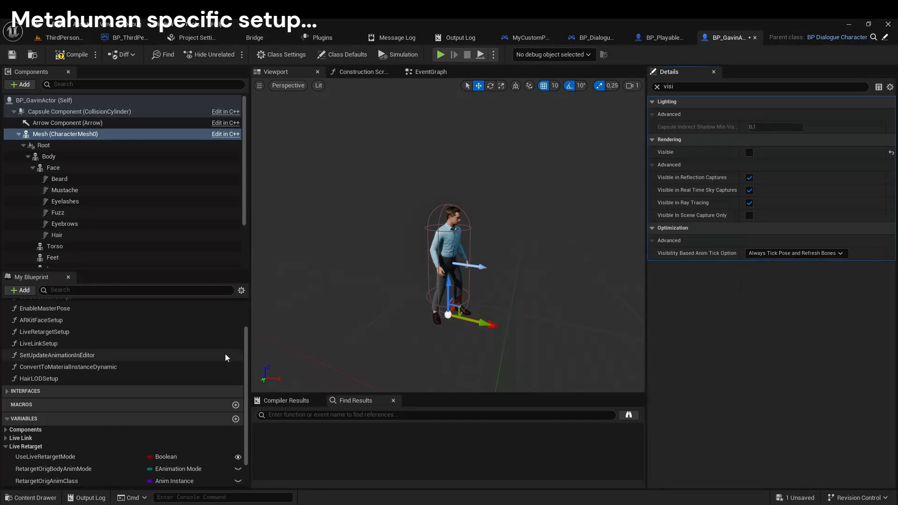
pyautogui.click(67, 55)
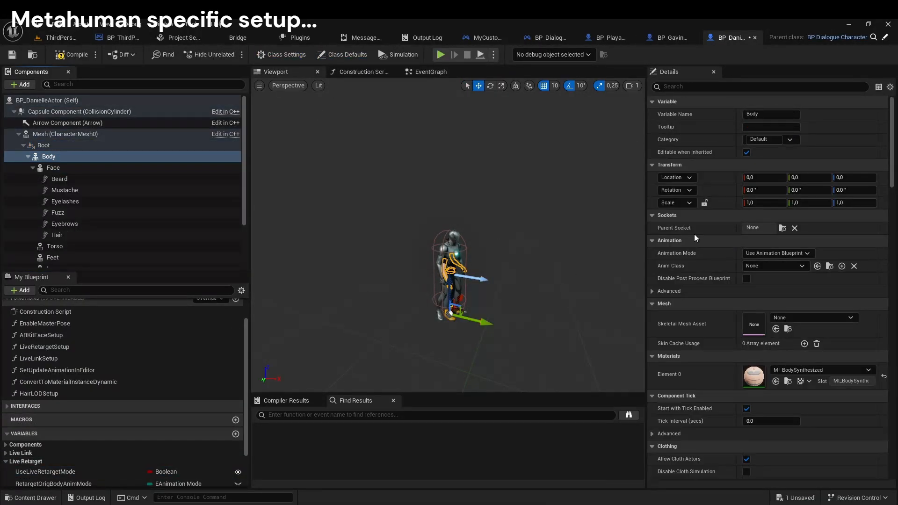
# Make the Mesh component of BP_DanielleActor invisible
pyautogui.click(65, 133)
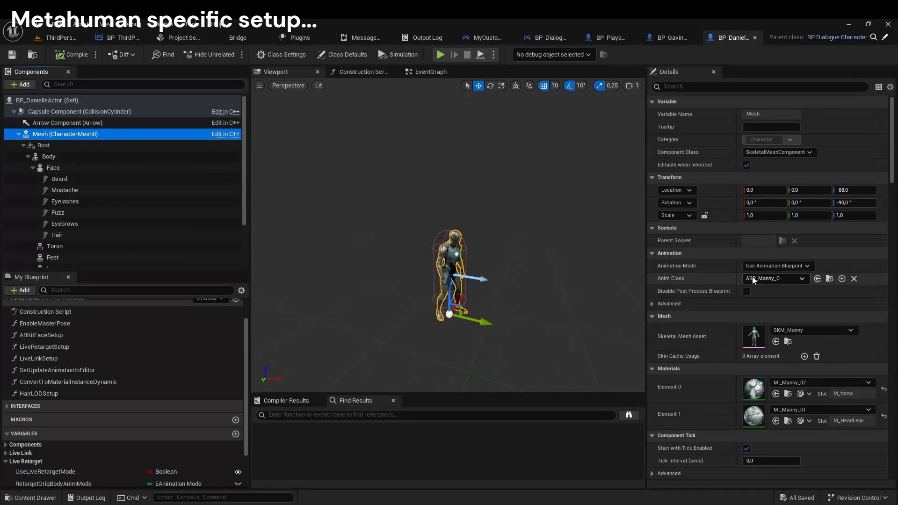
pyautogui.click(760, 86)
pyautogui.write('visi')
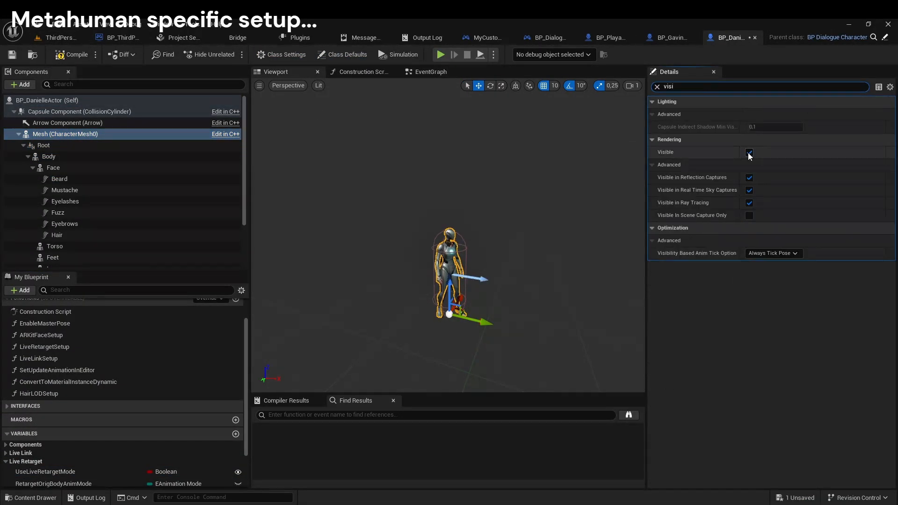
pyautogui.click(749, 152)
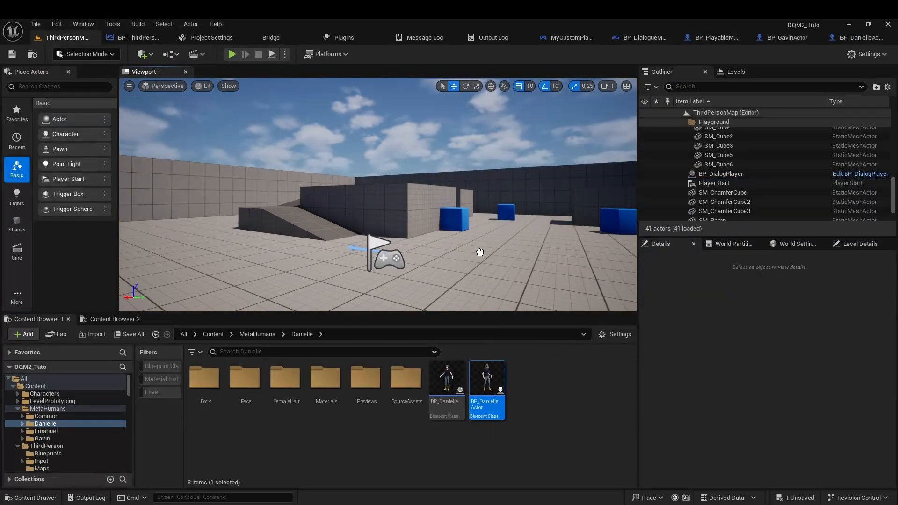
# Place BP_DanielleActor and BP_GavinActor from their MetaHumans folders on the floor of ThirdPersonMap
pyautogui.moveTo(480, 253); pyautogui.dragTo(512, 258)
pyautogui.click(263, 335)
pyautogui.doubleClick(327, 380)
pyautogui.moveTo(524, 413); pyautogui.dragTo(494, 283)
pyautogui.moveTo(493, 282); pyautogui.dragTo(552, 280, button='right')
# Select both placed characters, move them together across the floor and set their Z rotation to 180°
pyautogui.keyDown('ctrl'); pyautogui.click(262, 173); pyautogui.keyUp('ctrl')
pyautogui.moveTo(267, 187); pyautogui.dragTo(411, 229, button='right')
pyautogui.moveTo(412, 233); pyautogui.dragTo(424, 235)
pyautogui.moveTo(424, 235); pyautogui.dragTo(421, 210, button='right')
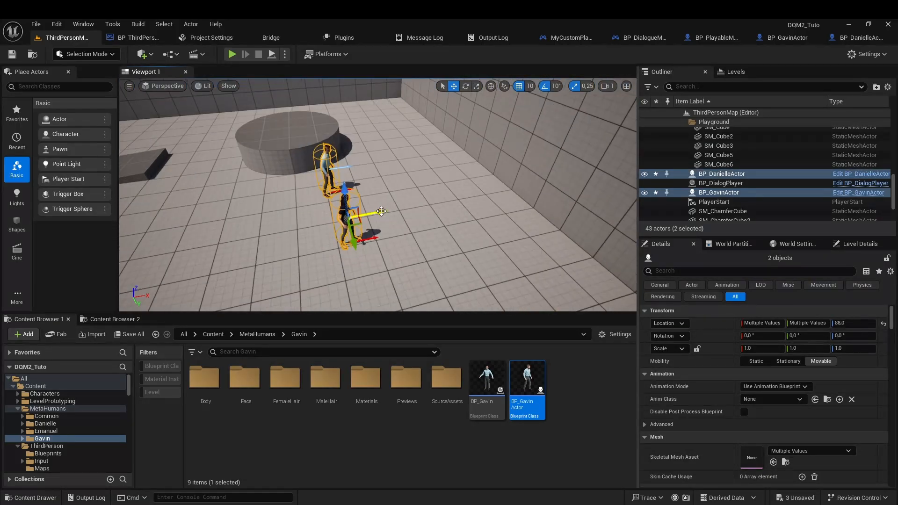
pyautogui.moveTo(367, 236); pyautogui.dragTo(418, 227)
pyautogui.click(850, 336)
pyautogui.write('180')
# Shift one of the two characters sideways to adjust their spacing, then save all modified content
pyautogui.moveTo(421, 210)
pyautogui.mouseDown(button='right')
pyautogui.moveTo(468, 215)
pyautogui.moveTo(421, 197)
pyautogui.mouseUp(button='right')
pyautogui.click(282, 180)
pyautogui.moveTo(316, 192); pyautogui.dragTo(369, 193)
pyautogui.click(130, 334)
pyautogui.click(528, 301)
pyautogui.press('Escape')
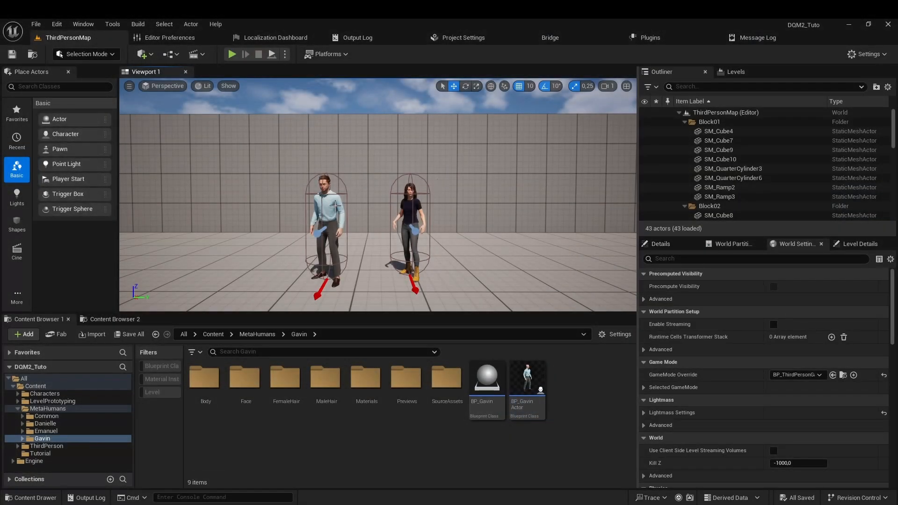
# Add an actor tag to the placed BP_GavinActor and enter the dialogue character's full name as its value
pyautogui.click(327, 220)
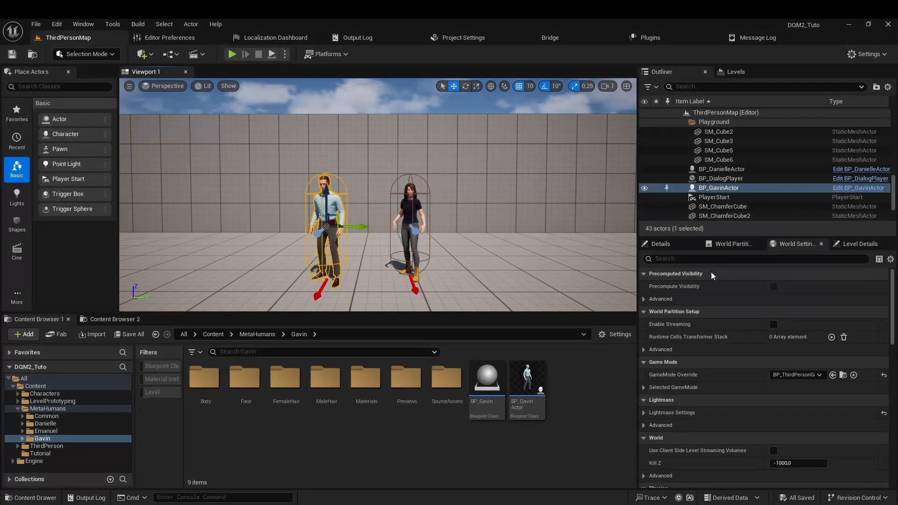
pyautogui.click(660, 244)
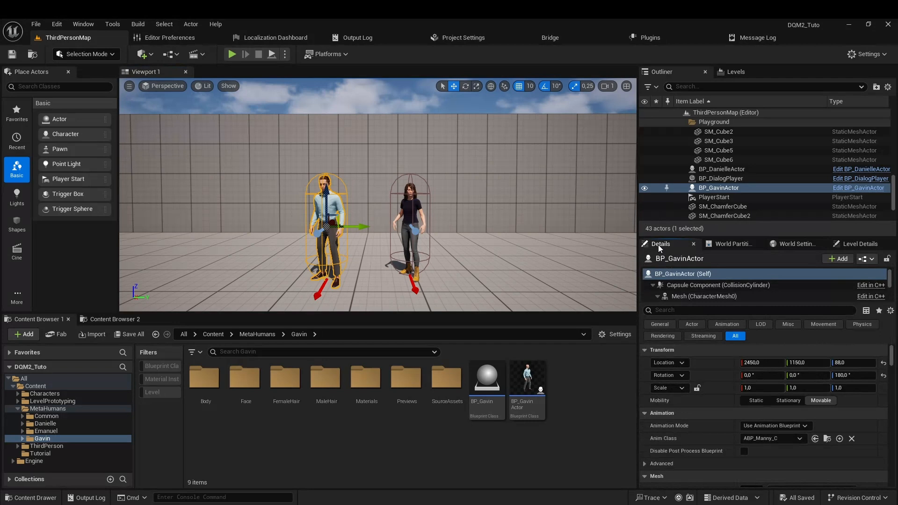
pyautogui.click(725, 311)
pyautogui.write('tag')
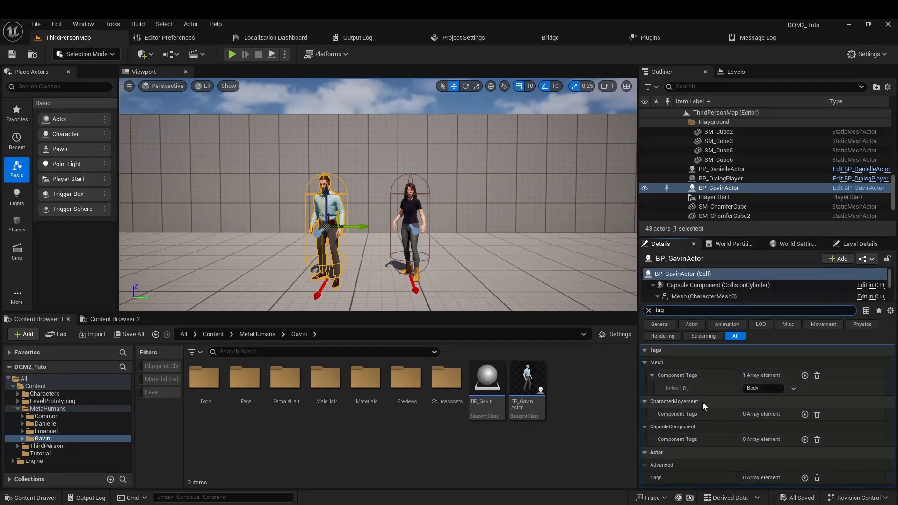
pyautogui.click(805, 477)
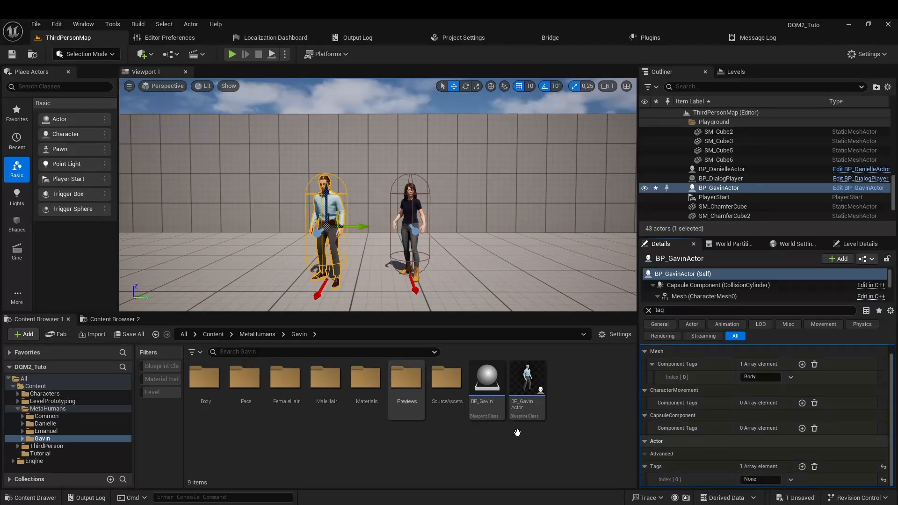
pyautogui.click(766, 478)
pyautogui.write('Adrian Vega')
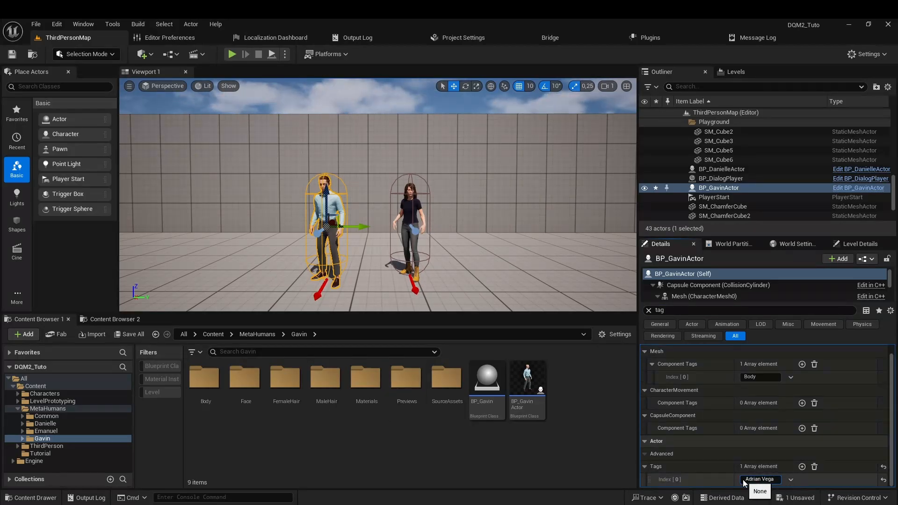
pyautogui.press('Return')
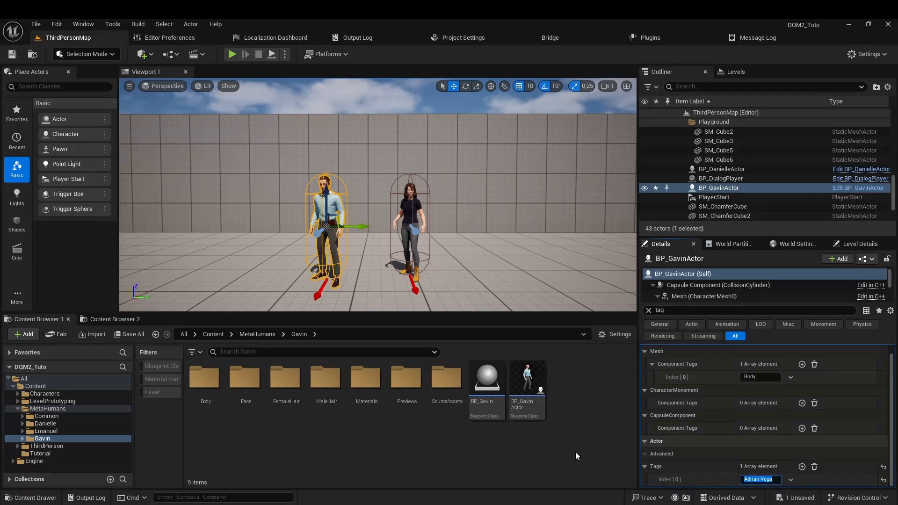
# Add an actor tag to the placed BP_DanielleActor and enter her dialogue character's full name as its value
pyautogui.click(410, 220)
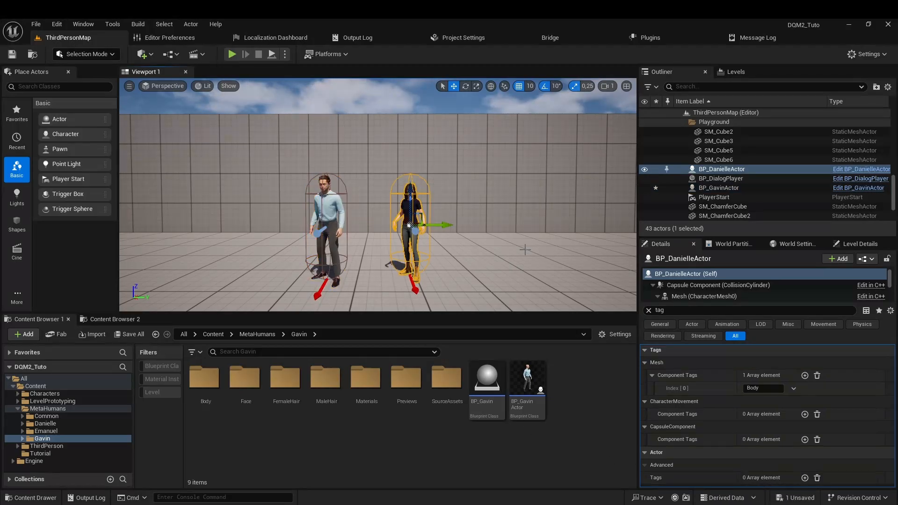
pyautogui.click(805, 479)
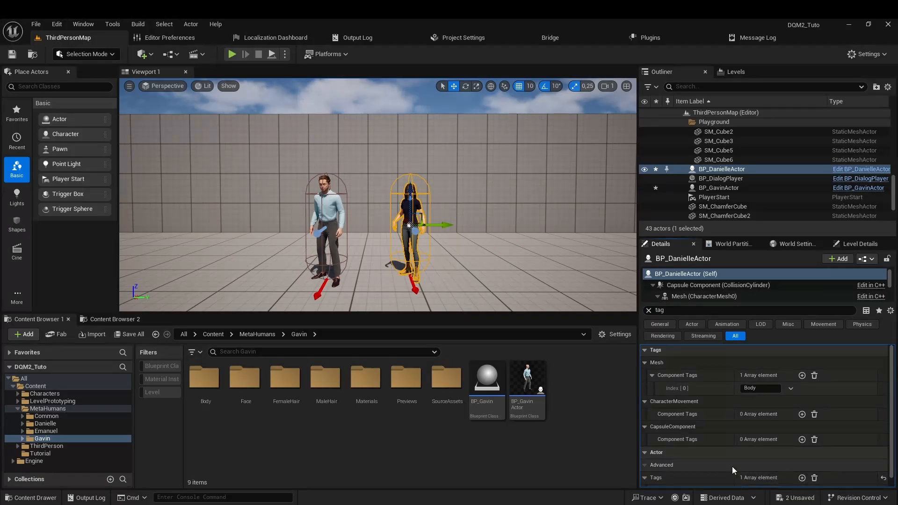
pyautogui.scroll(-1, 730, 472)
pyautogui.moveTo(767, 481); pyautogui.dragTo(726, 479)
pyautogui.write('Jade Sloane')
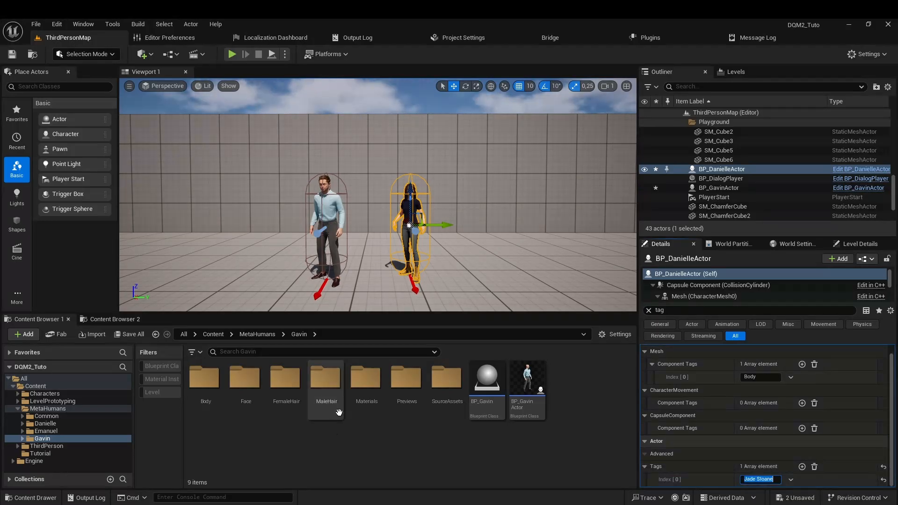
# Open BP_PlayableMetahuman from the Emanuel MetaHumans folder and add an actor tag containing the player character's full name
pyautogui.click(253, 334)
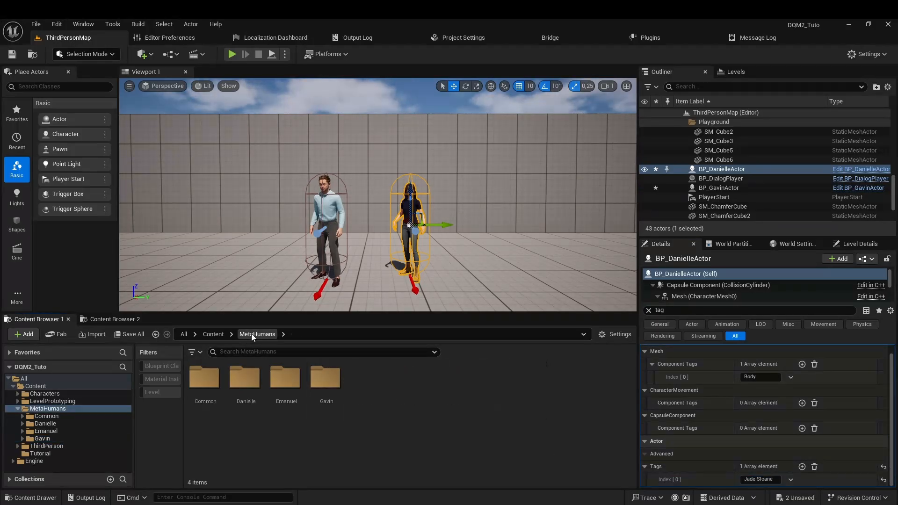
pyautogui.doubleClick(285, 377)
pyautogui.doubleClick(526, 388)
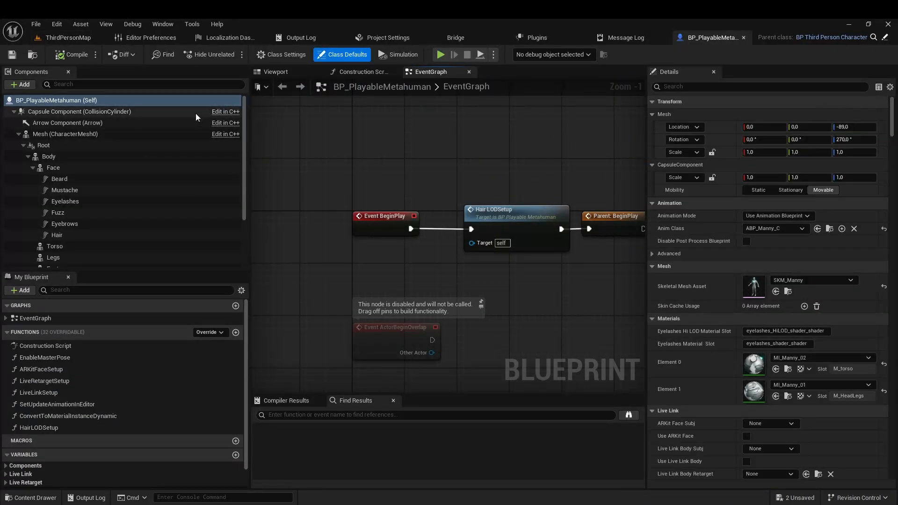
pyautogui.click(748, 86)
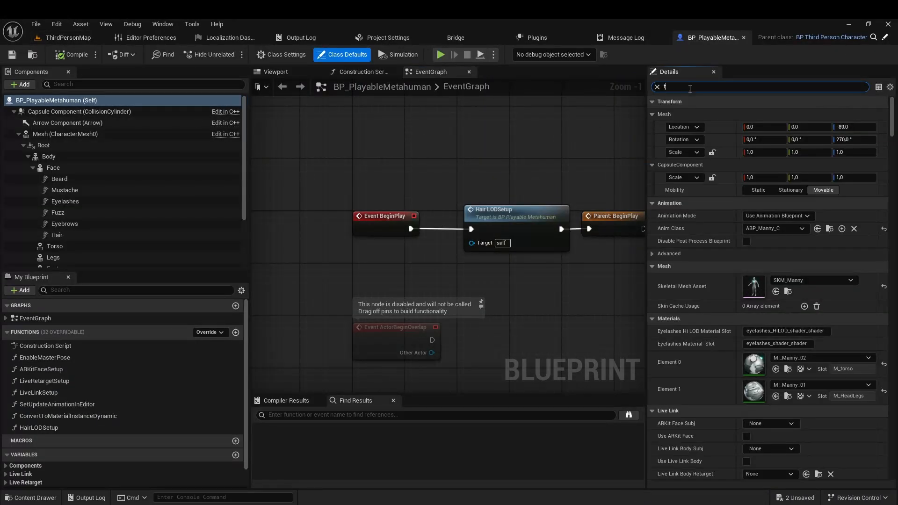
pyautogui.write('tag')
pyautogui.click(807, 216)
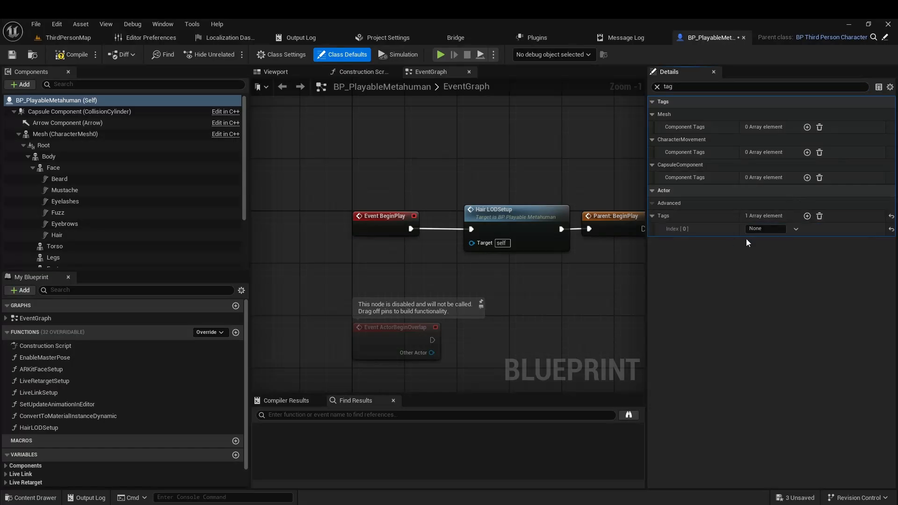
pyautogui.click(758, 229)
pyautogui.write('Vince Rivas')
# Compile, save and close the BP_PlayableMetahuman blueprint, returning to ThirdPersonMap
pyautogui.click(68, 55)
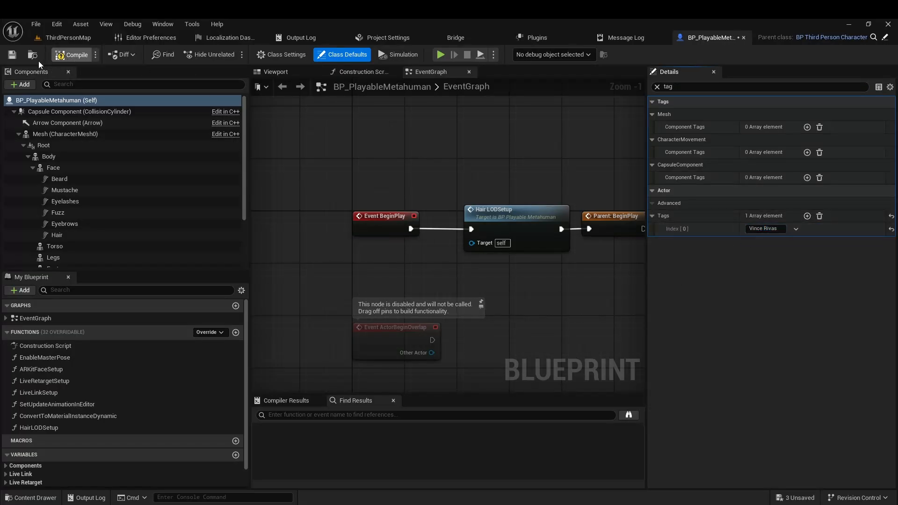
pyautogui.click(10, 55)
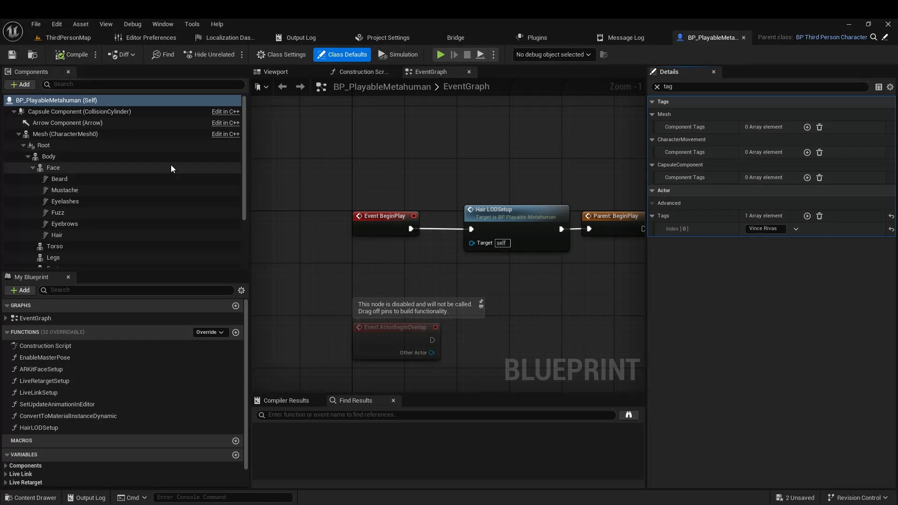
pyautogui.click(744, 37)
pyautogui.click(63, 39)
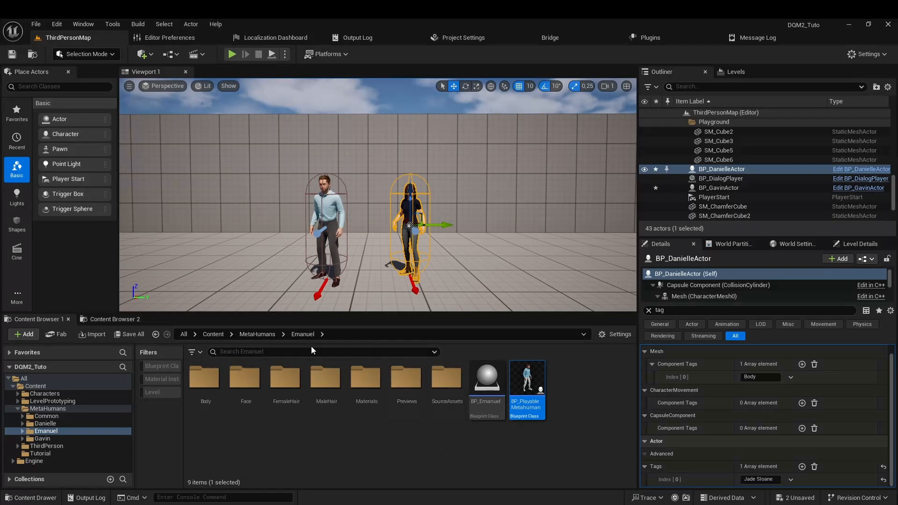
# Open the BP_GavinActor blueprint from the Gavin folder under MetaHumans
pyautogui.click(257, 334)
pyautogui.doubleClick(325, 379)
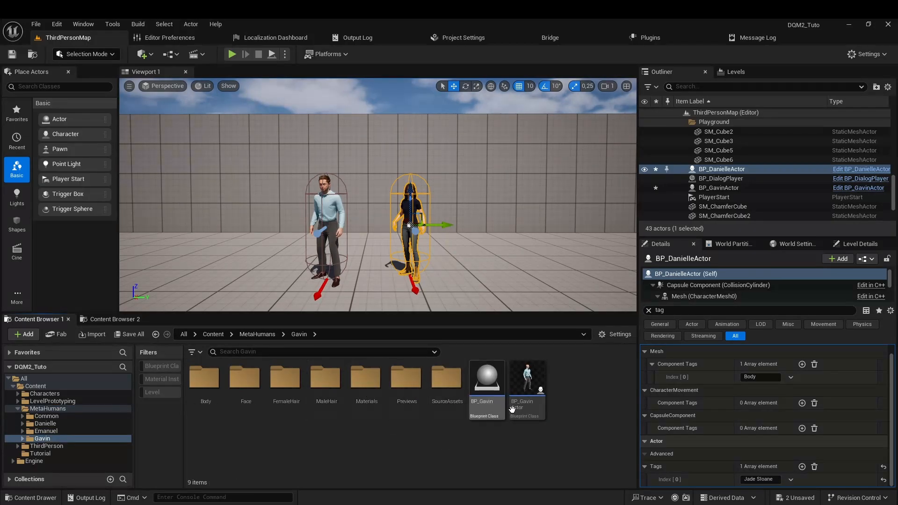
pyautogui.click(528, 407)
pyautogui.doubleClick(533, 411)
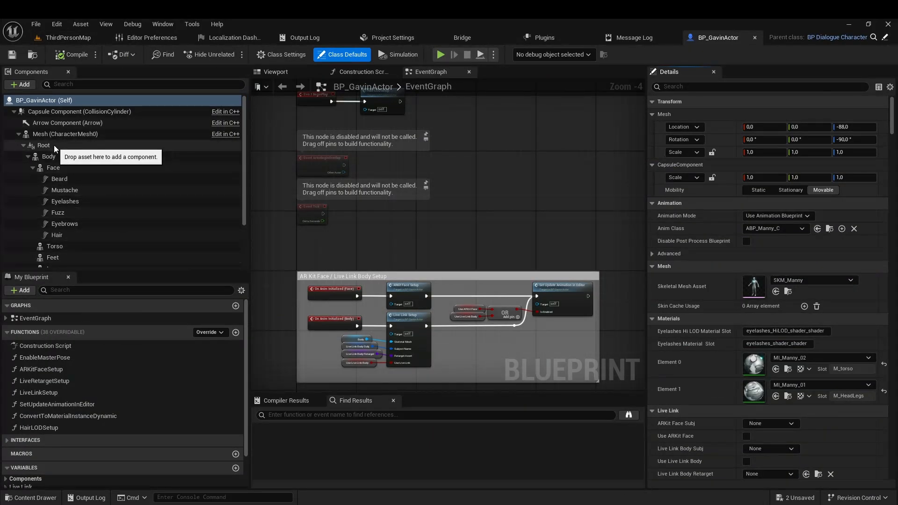
# Filter the details of BP_GavinActor's Mesh (CharacterMesh0) component by "tag" to examine its component tags
pyautogui.click(46, 133)
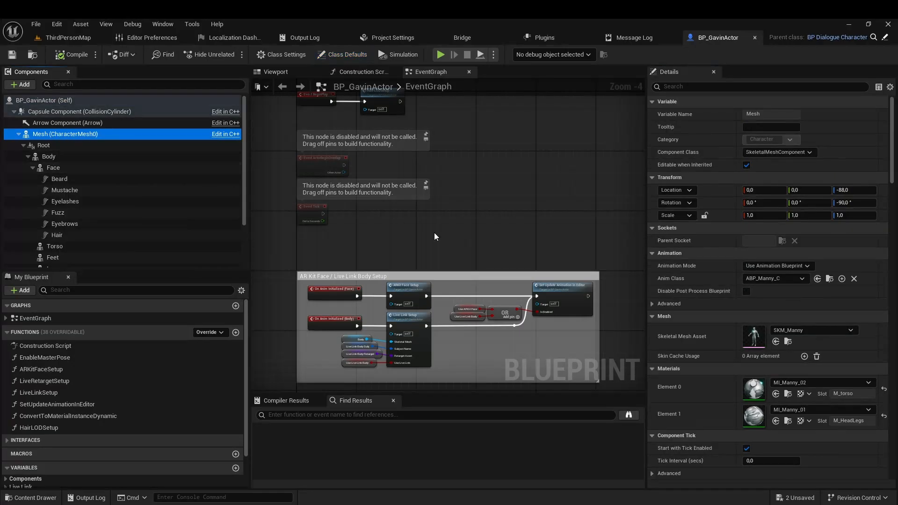
pyautogui.click(679, 86)
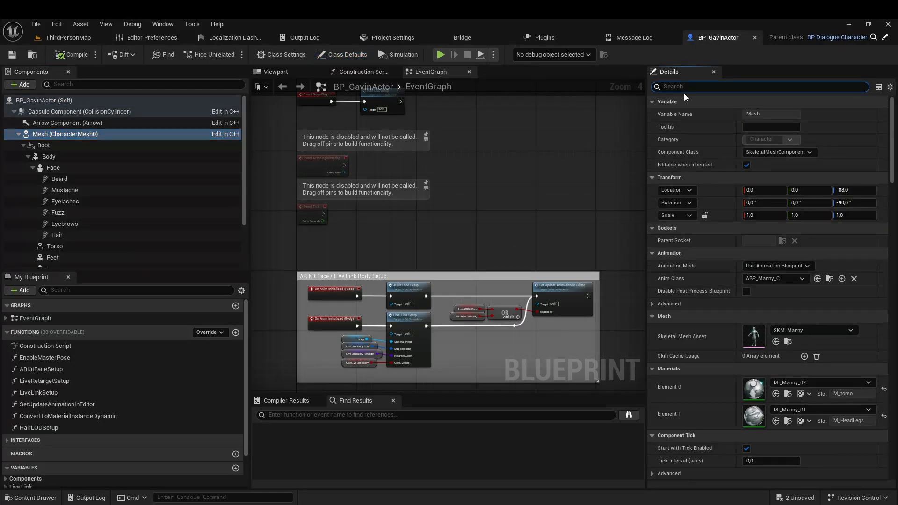
pyautogui.write('tag')
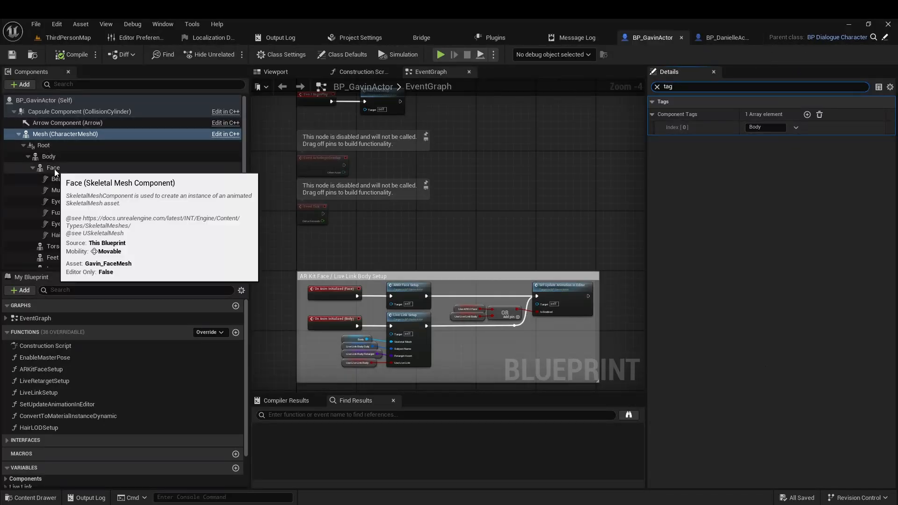
# Add a component tag named Head to the Face component of BP_GavinActor
pyautogui.click(55, 169)
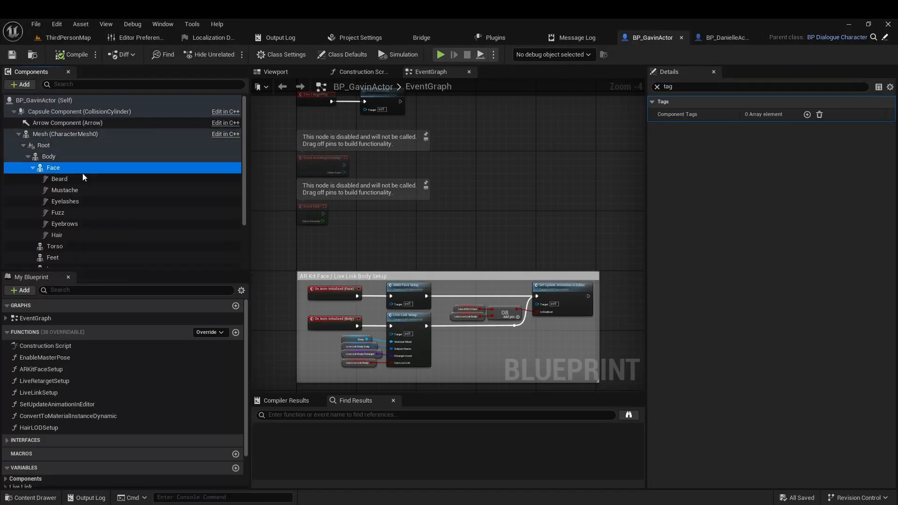
pyautogui.click(806, 114)
pyautogui.click(763, 128)
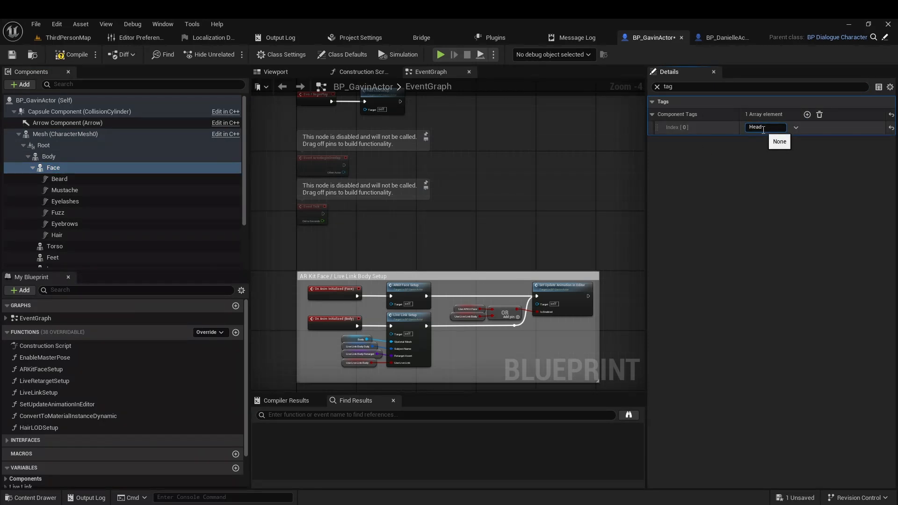
pyautogui.press('Return')
# Set the Face component's Visibility Based Anim Tick Option to Only Tick Montages when Not Rendered and save BP_GavinActor
pyautogui.click(660, 86)
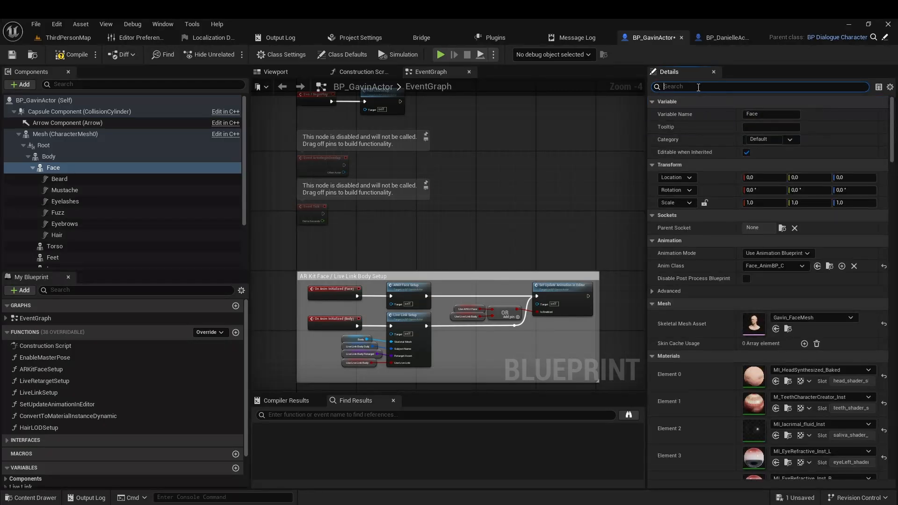
pyautogui.write('visibi')
pyautogui.click(777, 166)
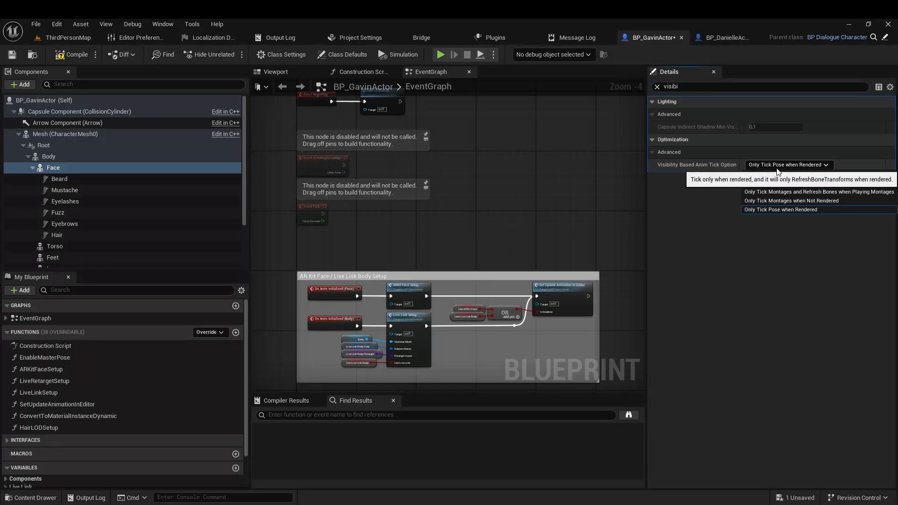
pyautogui.click(782, 201)
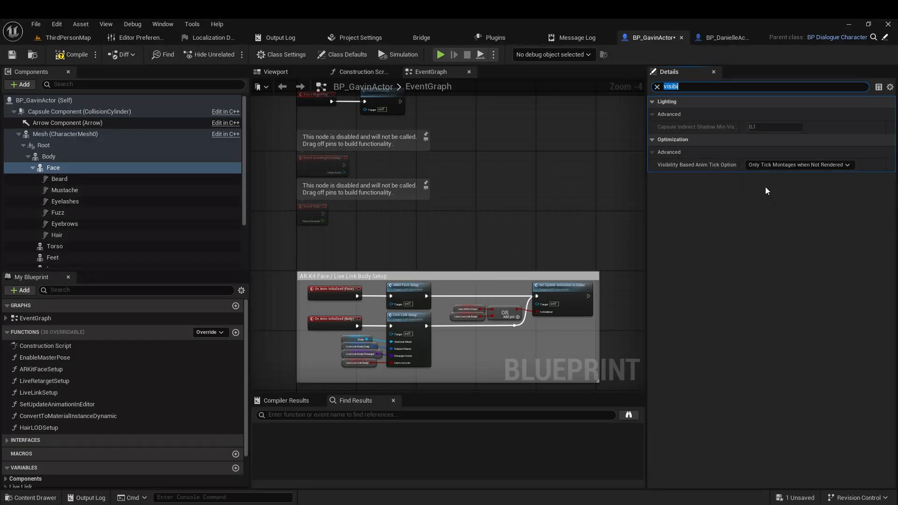
pyautogui.click(657, 87)
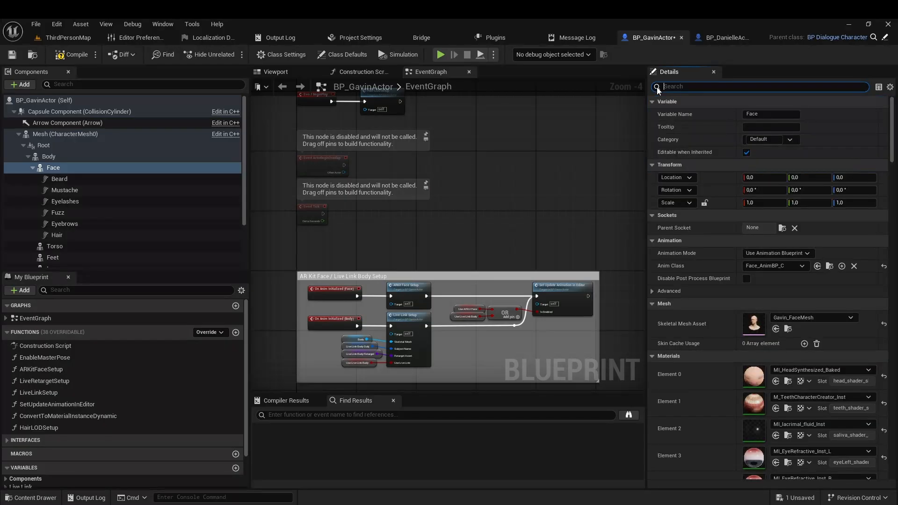
pyautogui.click(11, 55)
# Open BP_DanielleActor from the Danielle MetaHumans folder and add the component tag Head to its Face component
pyautogui.click(60, 41)
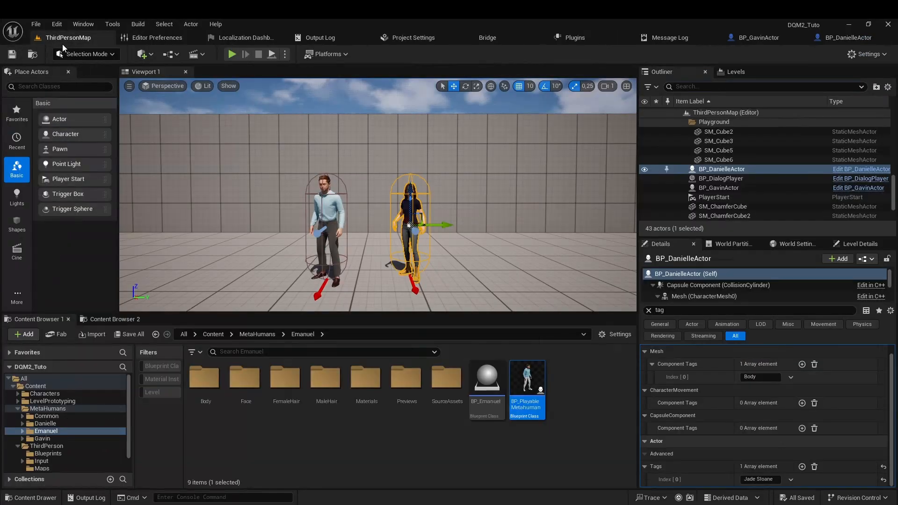
pyautogui.click(313, 336)
pyautogui.click(48, 409)
pyautogui.doubleClick(246, 379)
pyautogui.doubleClick(489, 386)
pyautogui.click(49, 156)
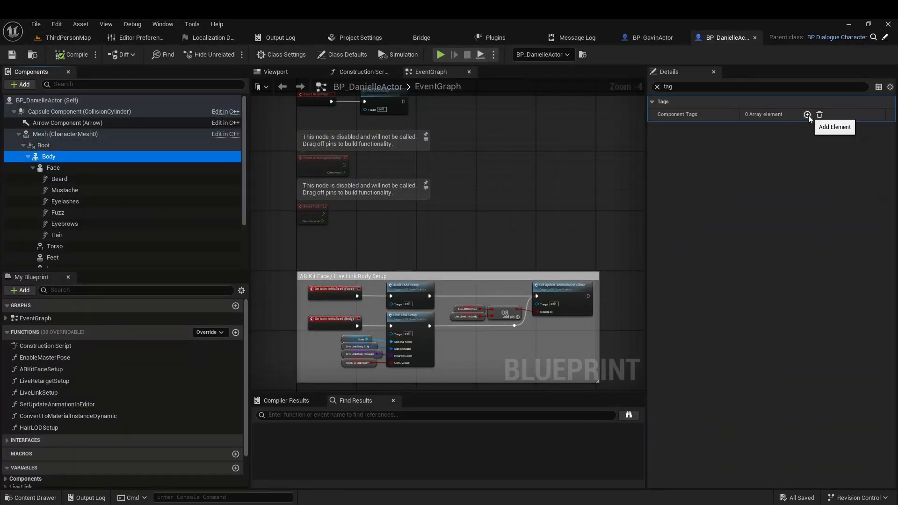
pyautogui.click(65, 135)
pyautogui.click(53, 168)
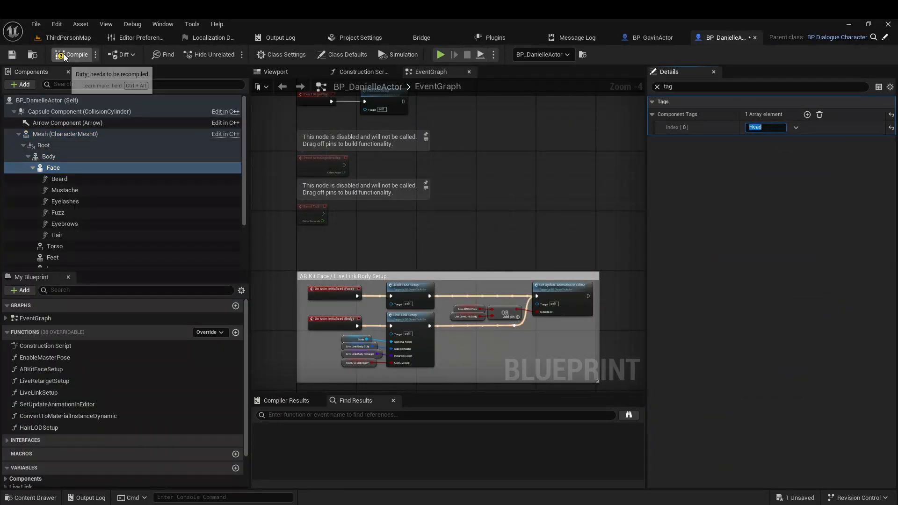
# Set the Face's Visibility Based Anim Tick Option in BP_DanielleActor to Only Tick Montages when Not Rendered, then compile and save
pyautogui.click(657, 87)
pyautogui.write('vis')
pyautogui.click(790, 253)
pyautogui.click(790, 290)
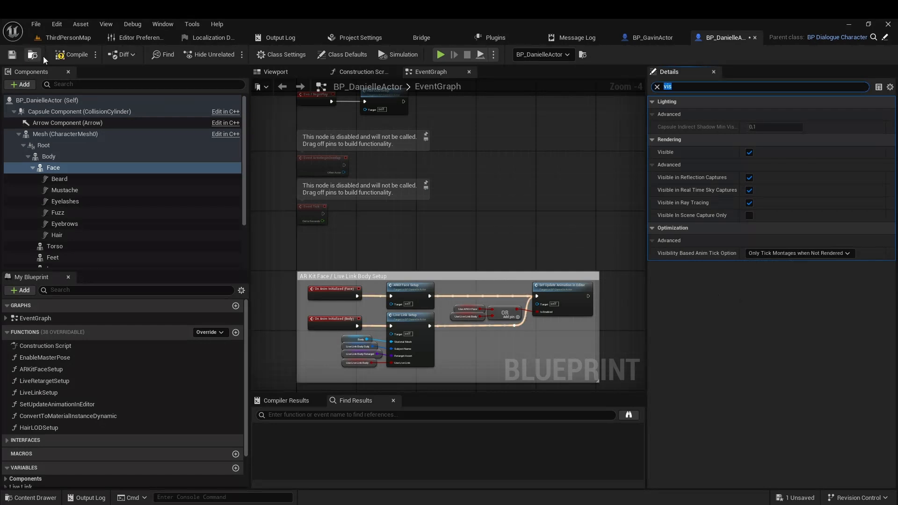
pyautogui.click(71, 55)
pyautogui.click(11, 57)
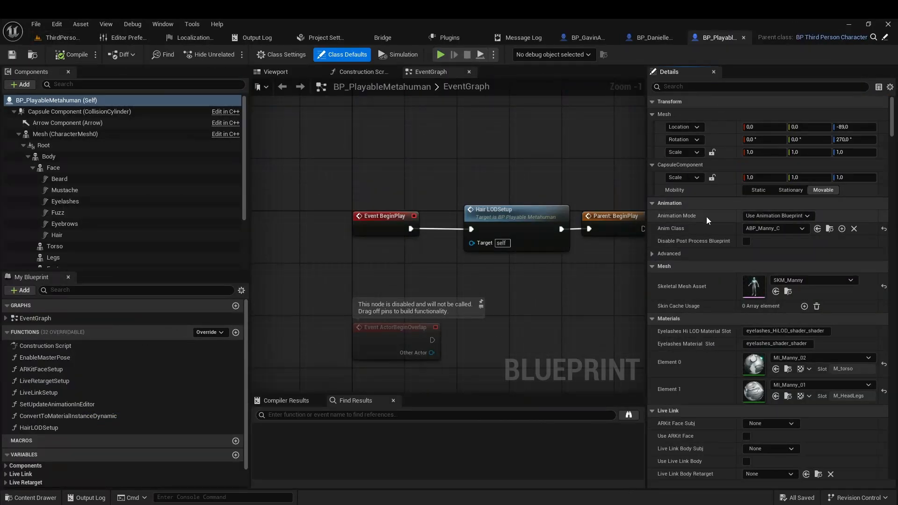
# Add a component tag named Head to the Face component of BP_PlayableMetahuman
pyautogui.click(53, 168)
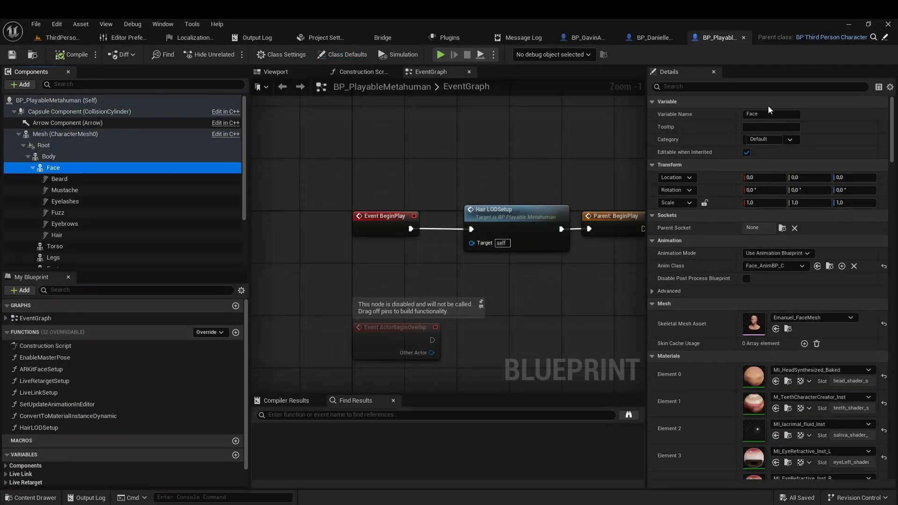
pyautogui.click(748, 87)
pyautogui.write('tag')
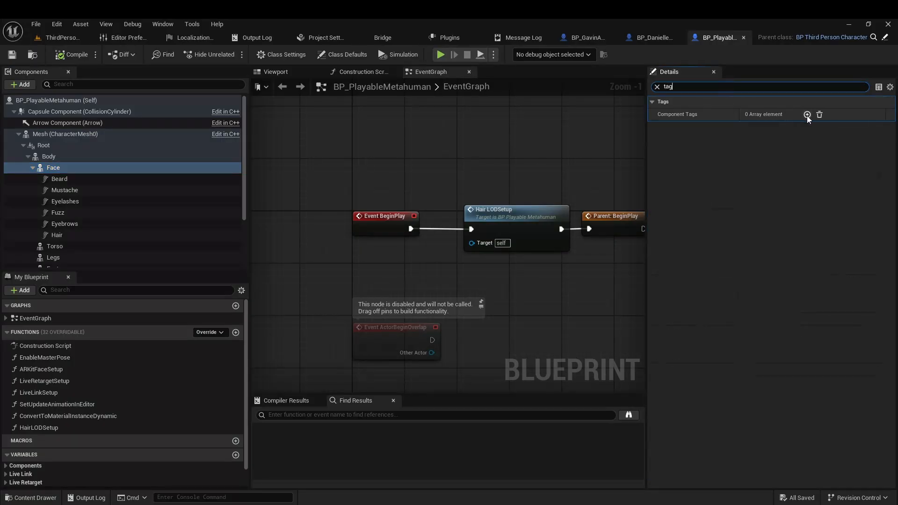
pyautogui.click(807, 114)
pyautogui.click(766, 128)
pyautogui.write('Head')
pyautogui.press('Return')
# Set the Face's Visibility Based Anim Tick Option in BP_PlayableMetahuman to Only Tick Montages when Not Rendered and save the blueprint
pyautogui.click(657, 87)
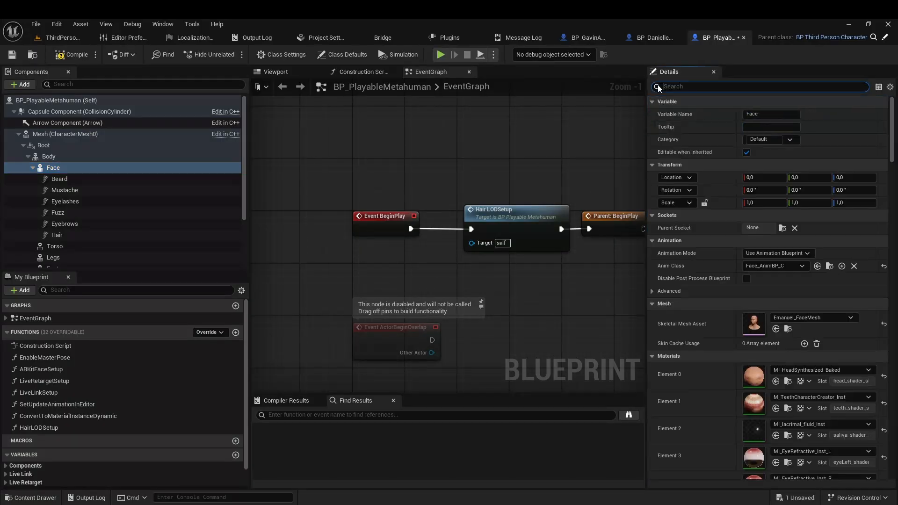
pyautogui.click(783, 255)
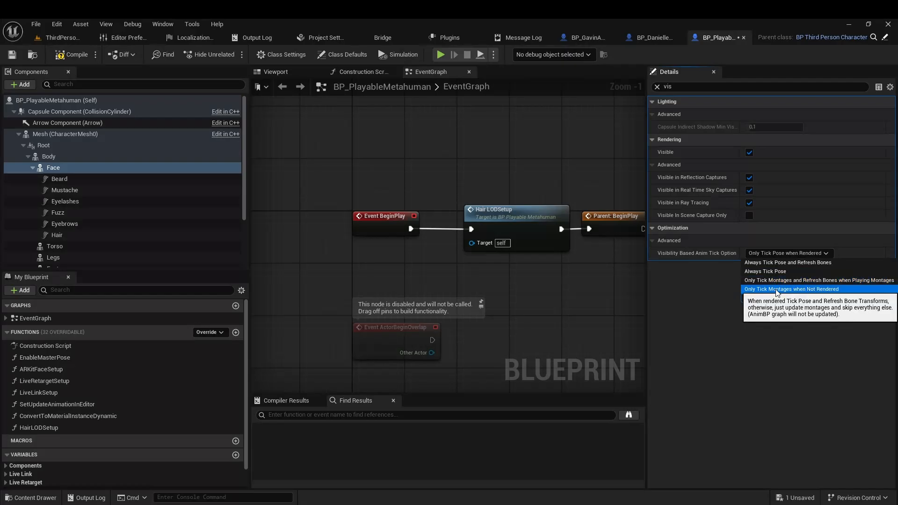
pyautogui.click(778, 292)
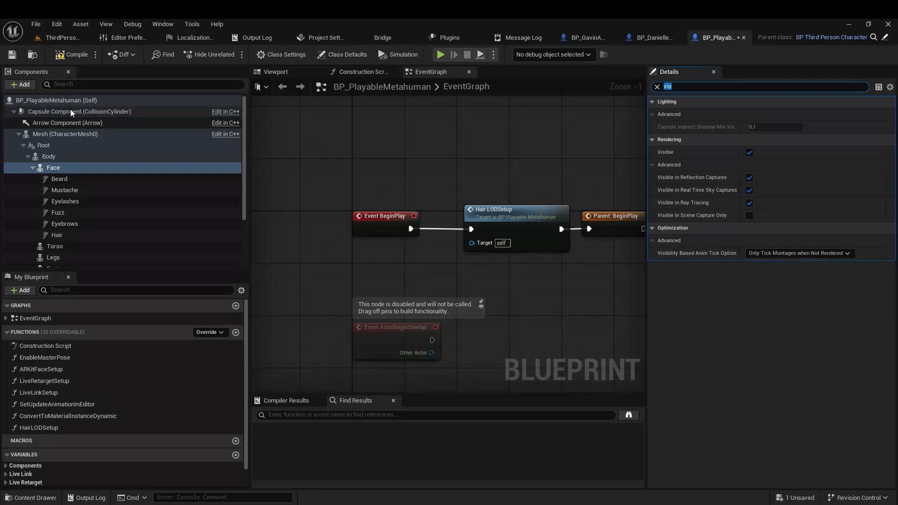
pyautogui.click(15, 56)
# Open the parent class BP_ThirdPersonCharacter, add the component tag Body to its Mesh (CharacterMesh0), and compile the blueprint
pyautogui.click(884, 37)
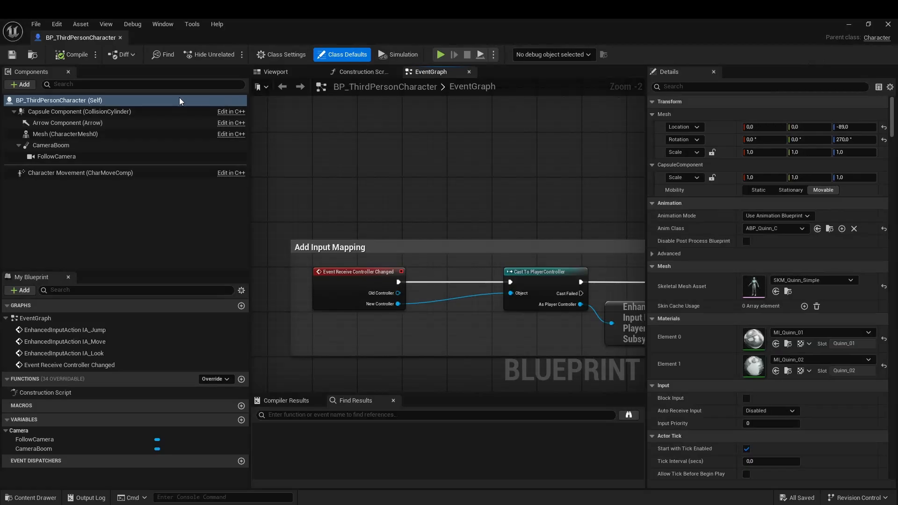
pyautogui.click(65, 134)
pyautogui.click(757, 86)
pyautogui.write('tag')
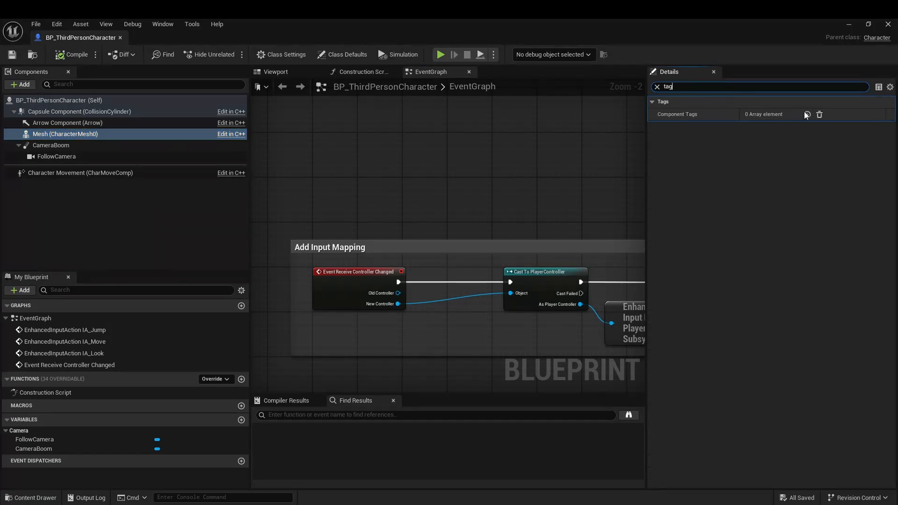
pyautogui.click(807, 115)
pyautogui.click(762, 127)
pyautogui.write('Body')
pyautogui.press('Return')
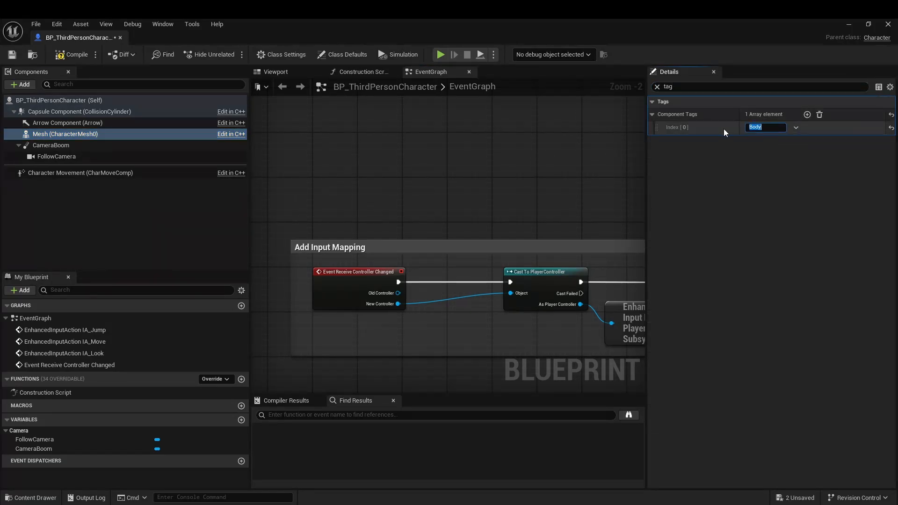
pyautogui.click(70, 58)
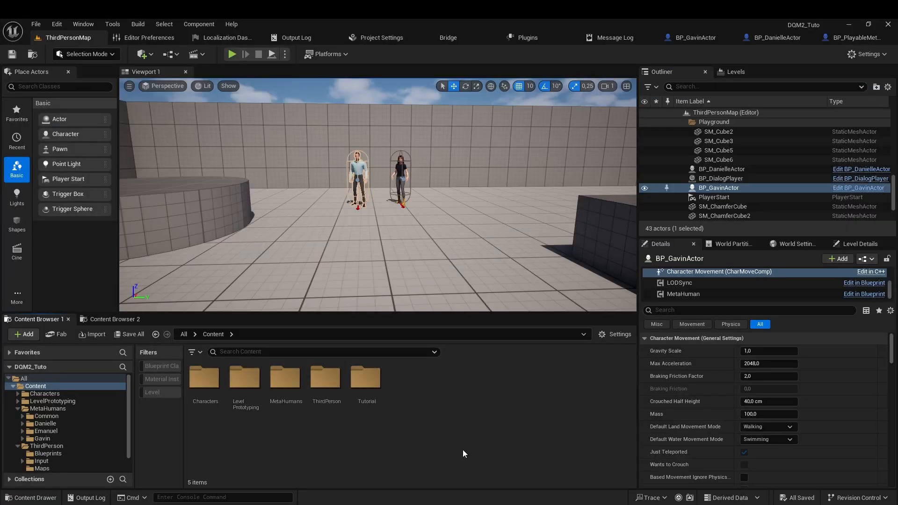
# Create a Dialogue Asset named D_Mission in the Tutorial folder
pyautogui.doubleClick(366, 380)
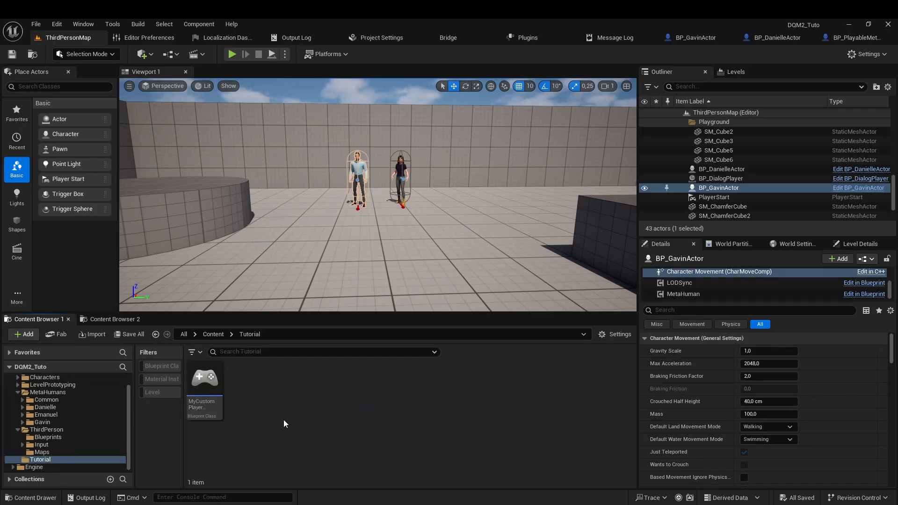
pyautogui.rightClick(285, 405)
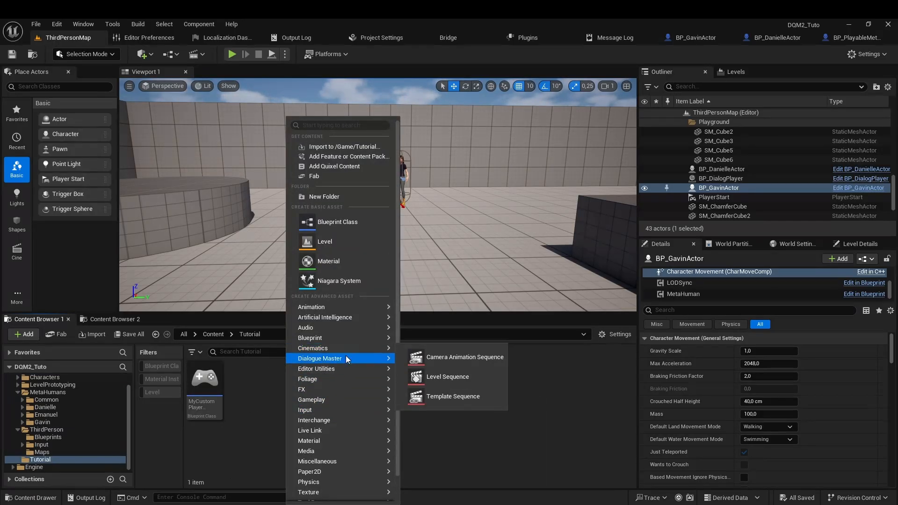
pyautogui.click(443, 403)
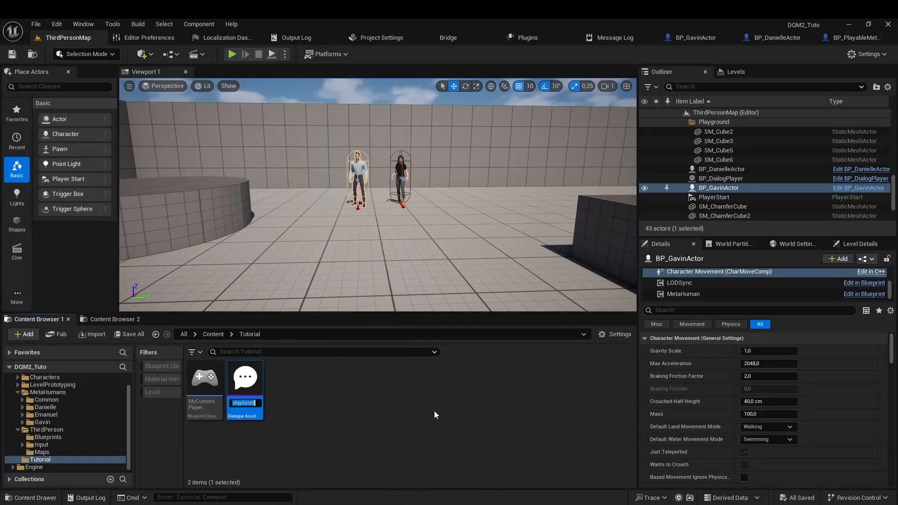
pyautogui.write('D_Missio')
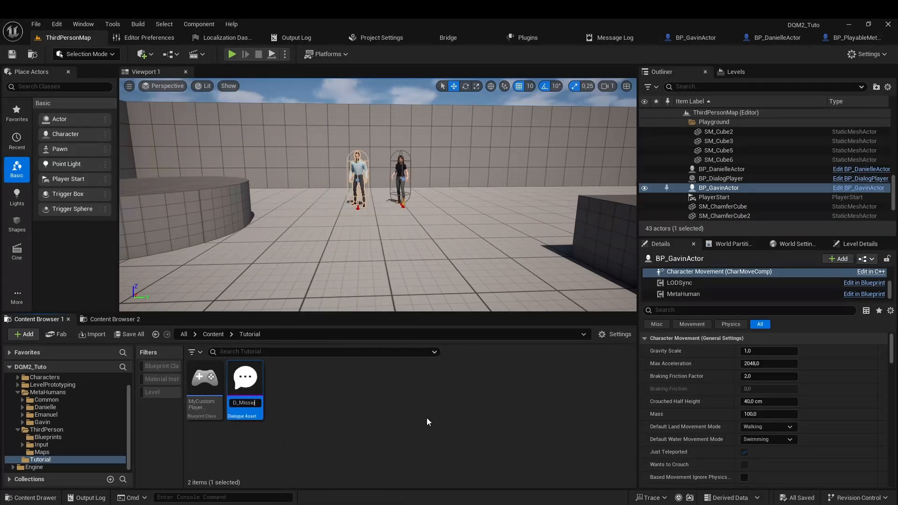
pyautogui.write('n')
pyautogui.press('Return')
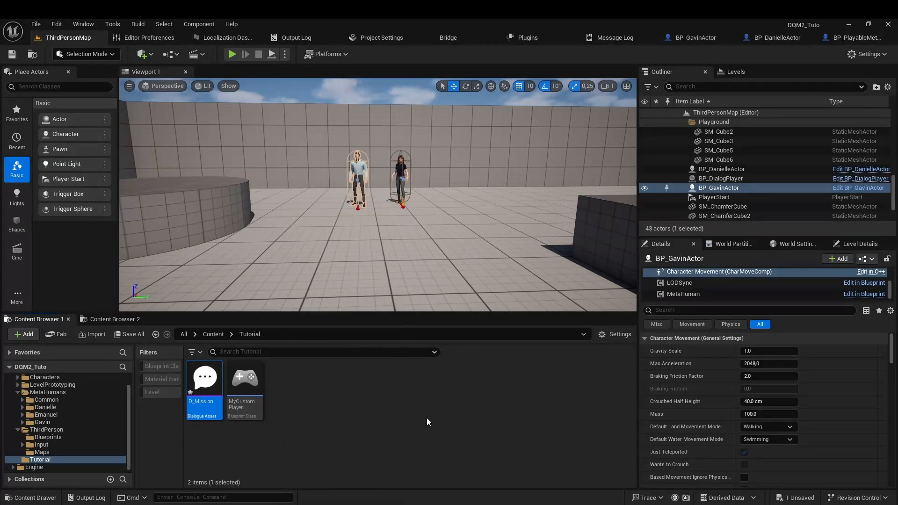
# Open the D_Mission dialogue asset and add two elements to its Dialog Actors array
pyautogui.doubleClick(204, 414)
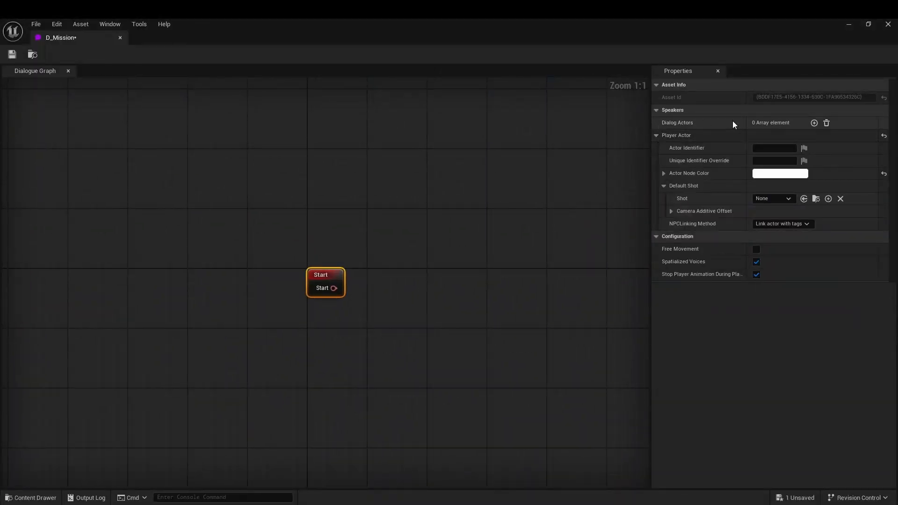
pyautogui.click(814, 123)
pyautogui.click(813, 123)
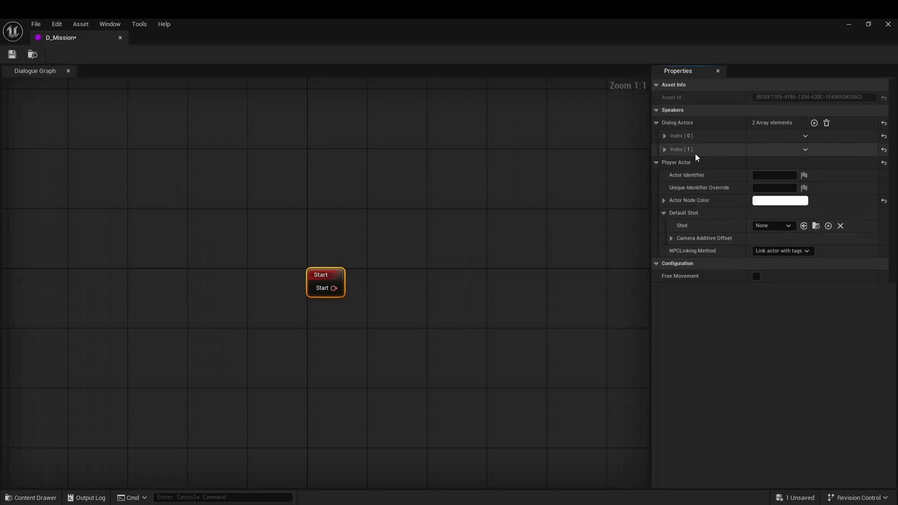
# Enter the first dialog actor's character name as Actor Identifier and Unique Identifier Override, and disable localization of the override
pyautogui.click(664, 135)
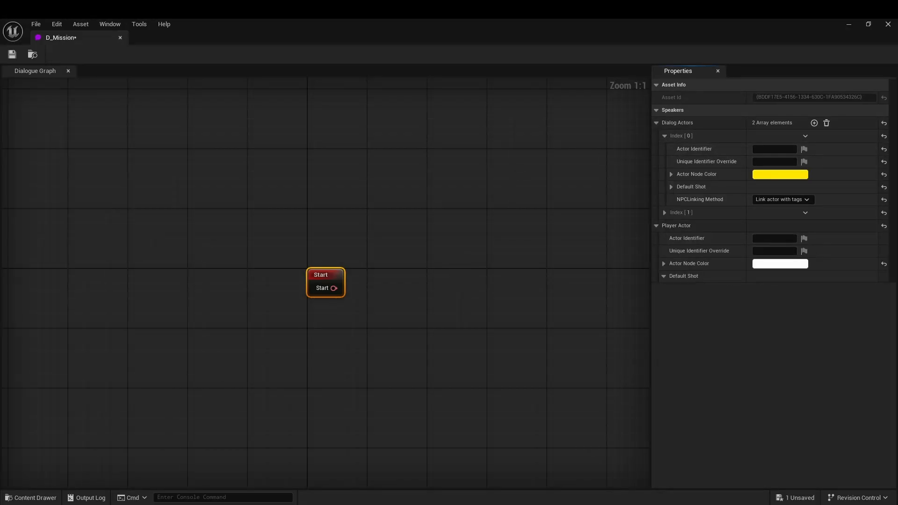
pyautogui.click(767, 149)
pyautogui.write('Adrian Vega')
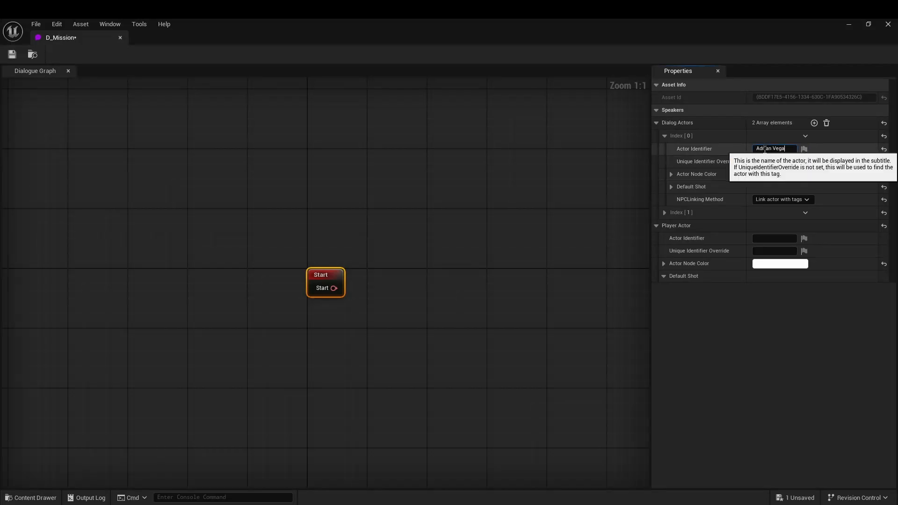
pyautogui.click(765, 161)
pyautogui.write('Adrian Vega')
pyautogui.click(804, 162)
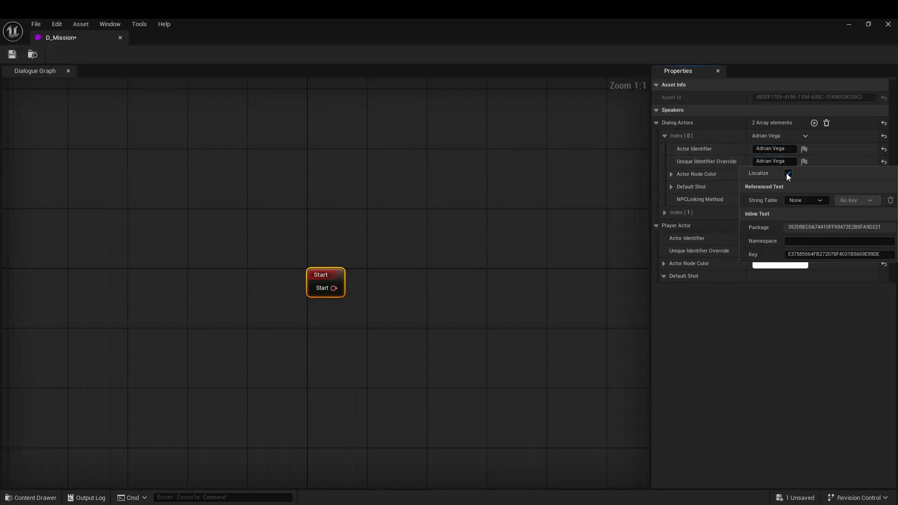
pyautogui.click(788, 173)
pyautogui.click(749, 310)
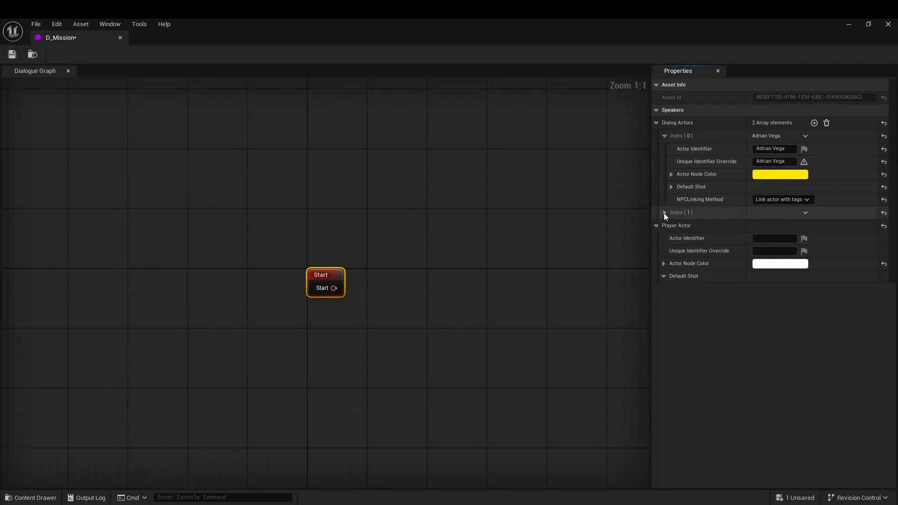
# Set the first dialog actor's Default Shot to FrontLeftActorCamera
pyautogui.click(672, 187)
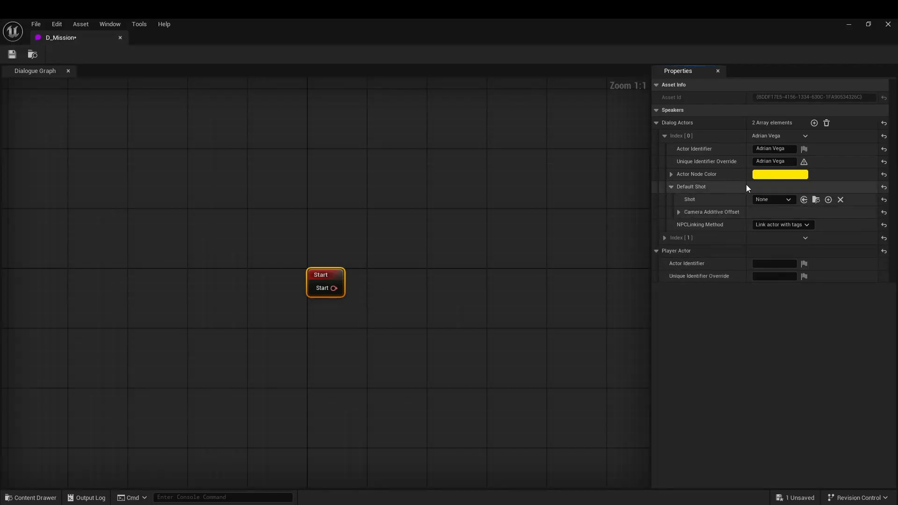
pyautogui.click(786, 199)
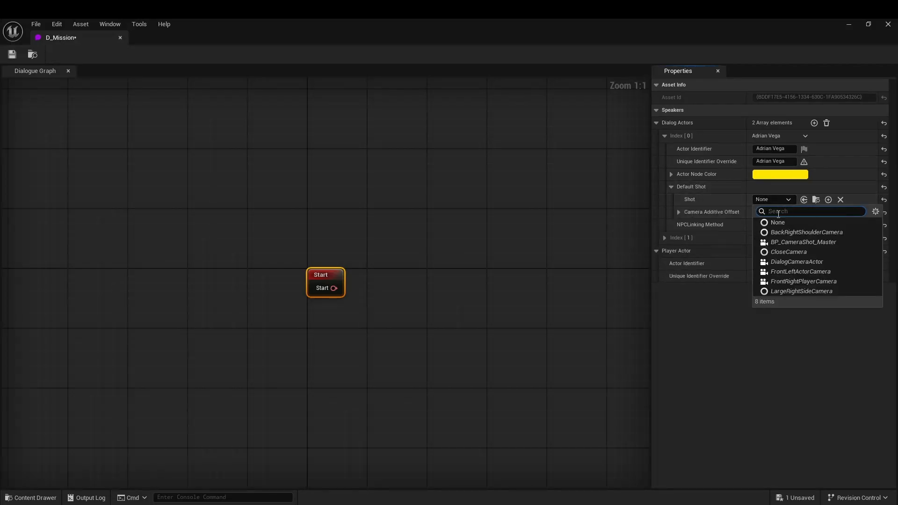
pyautogui.click(798, 271)
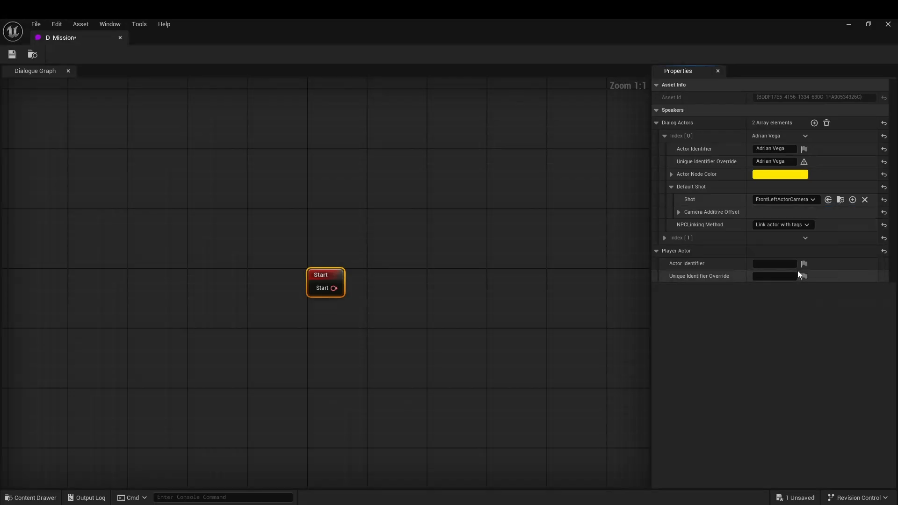
# Enter the second dialog actor's character name as Actor Identifier and Unique Identifier Override, and disable localization of the override
pyautogui.click(665, 237)
pyautogui.scroll(-4, 683, 215)
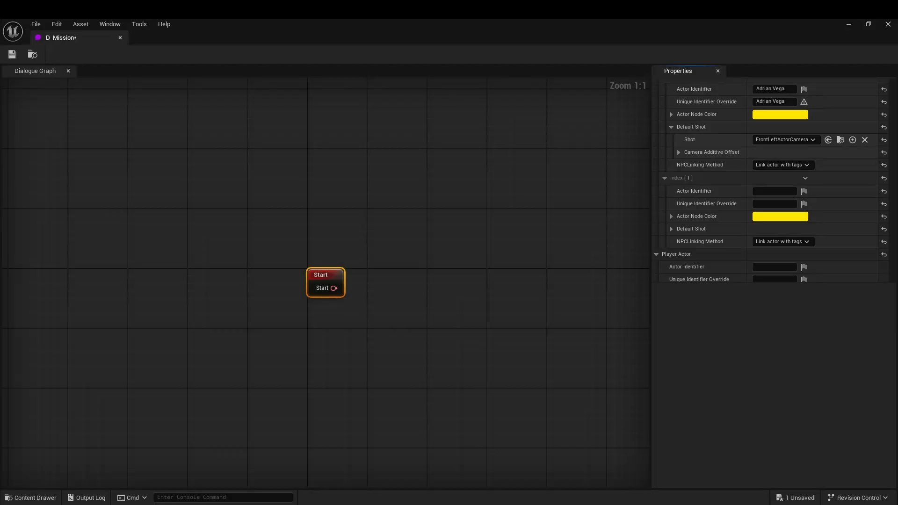
pyautogui.click(765, 190)
pyautogui.write('Jade Sloane')
pyautogui.click(769, 204)
pyautogui.write('Jade Sloane')
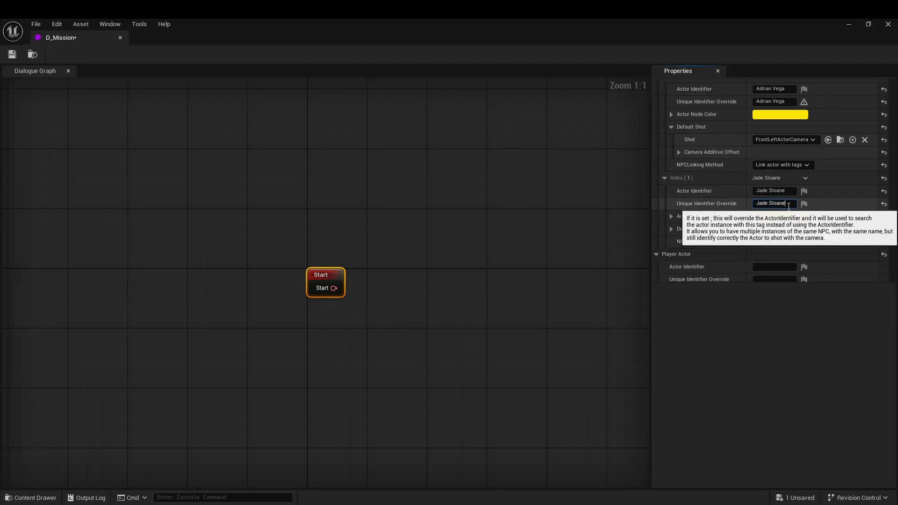
pyautogui.click(804, 203)
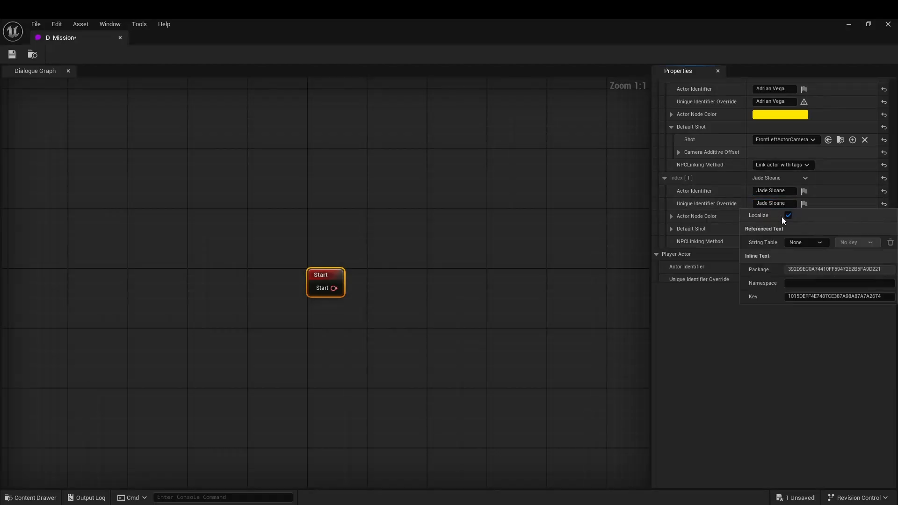
pyautogui.click(695, 229)
# Enter the Player Actor's character name as Actor Identifier and Unique Identifier Override, and disable localization of the override
pyautogui.scroll(-3, 694, 211)
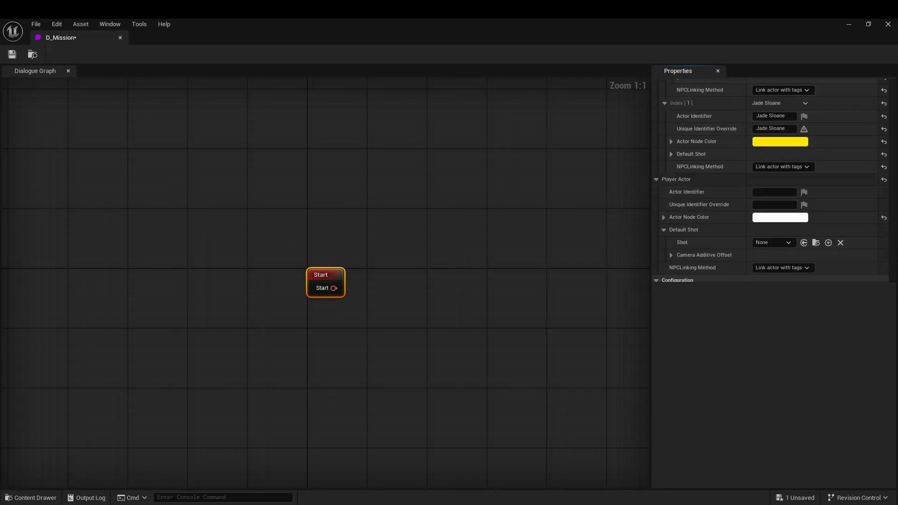
pyautogui.click(774, 191)
pyautogui.write('Vince Rivas')
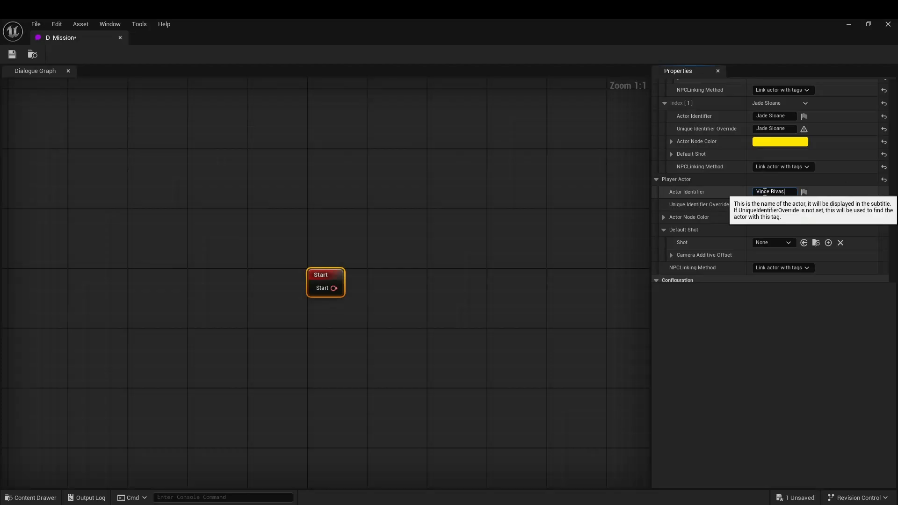
pyautogui.click(804, 204)
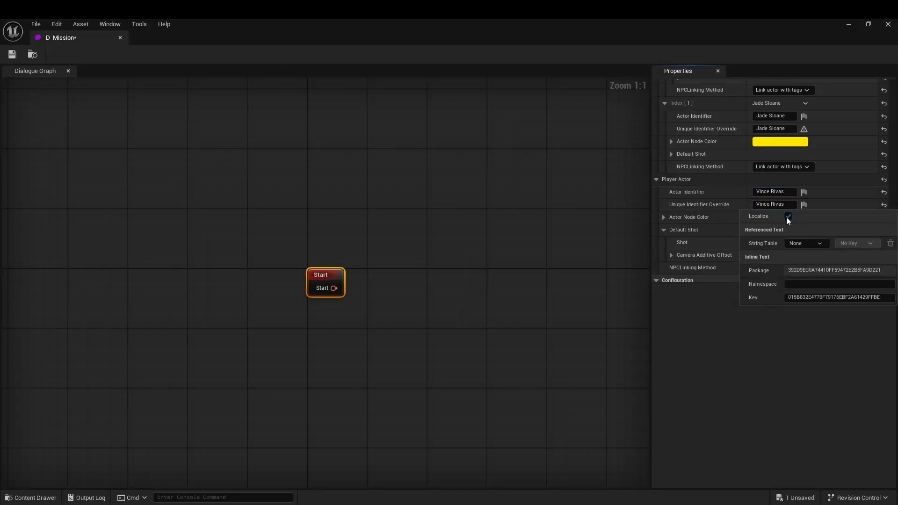
pyautogui.click(703, 210)
# Set the Player Actor's Default Shot to FrontRightPlayerCamera
pyautogui.click(770, 242)
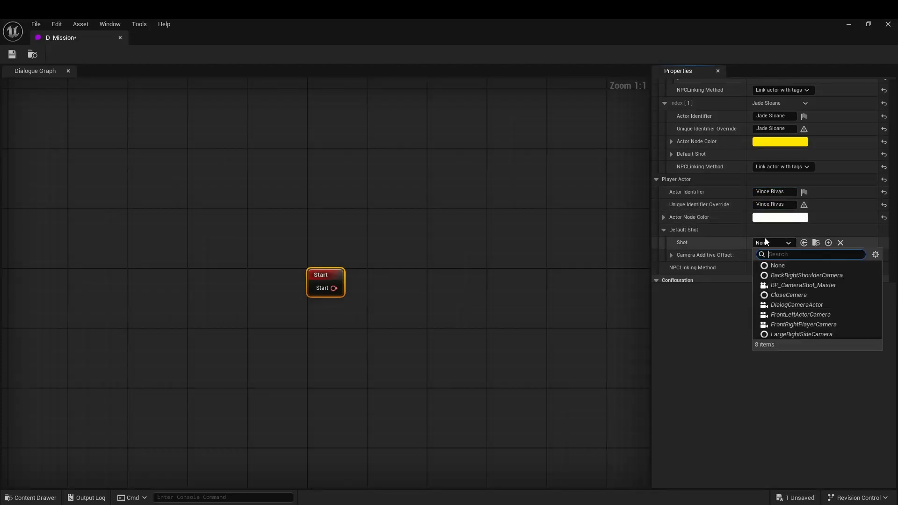
pyautogui.click(798, 313)
pyautogui.click(787, 242)
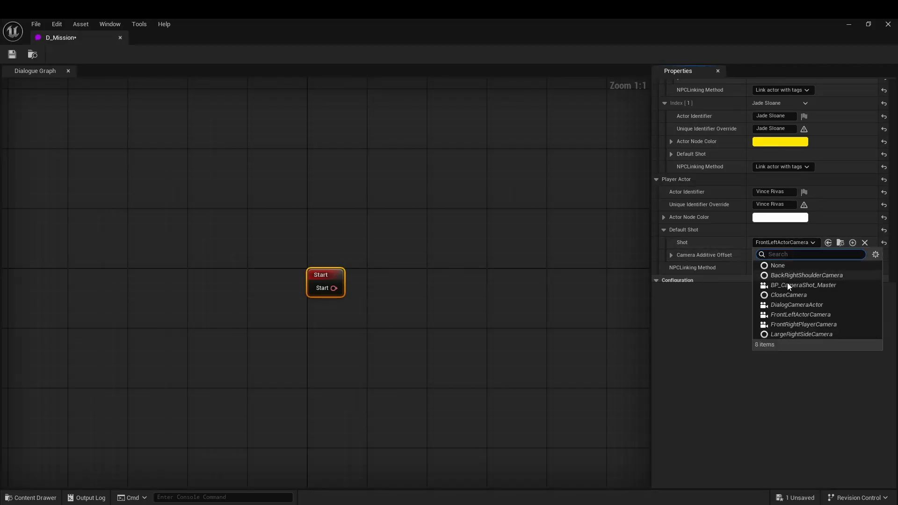
pyautogui.click(792, 323)
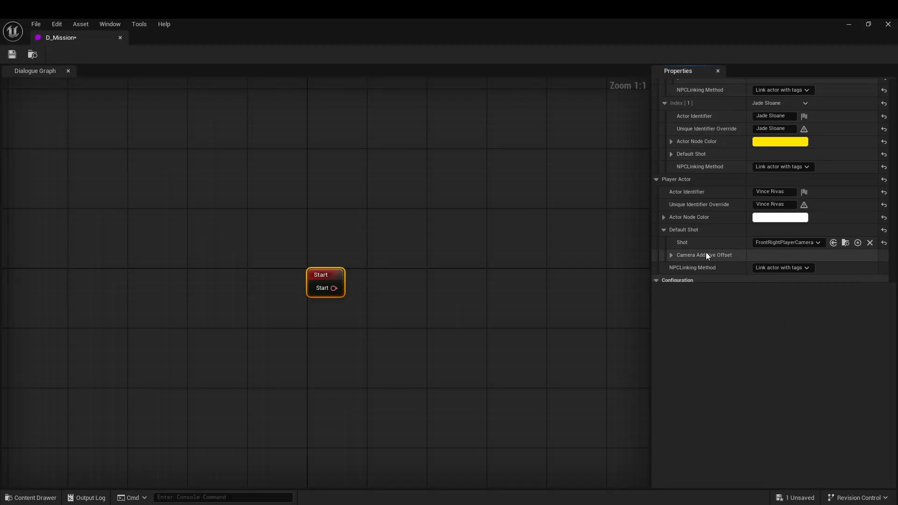
# Add a dialog node for the player connected to the Start node and align it beside Start
pyautogui.scroll(-5, 701, 243)
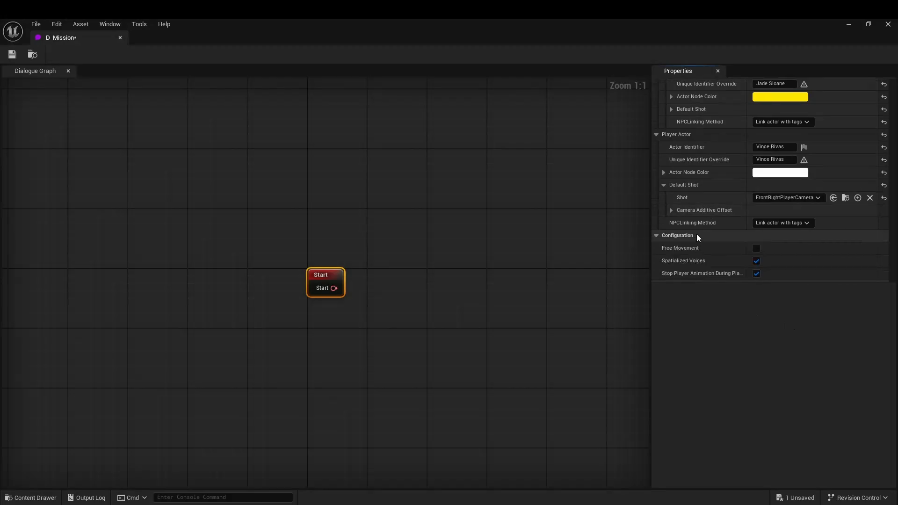
pyautogui.click(567, 247)
pyautogui.moveTo(567, 247); pyautogui.dragTo(355, 212, button='right')
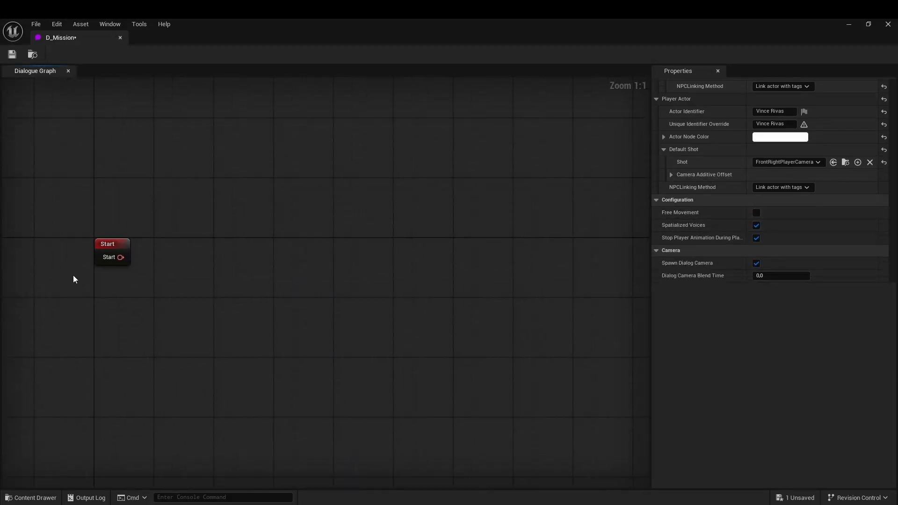
pyautogui.moveTo(114, 257); pyautogui.dragTo(178, 257)
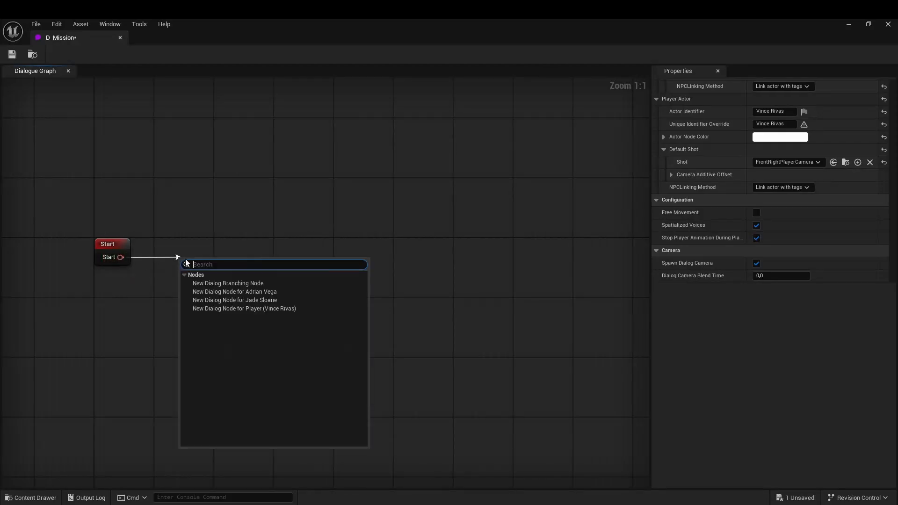
pyautogui.click(244, 309)
pyautogui.moveTo(225, 264); pyautogui.dragTo(200, 243)
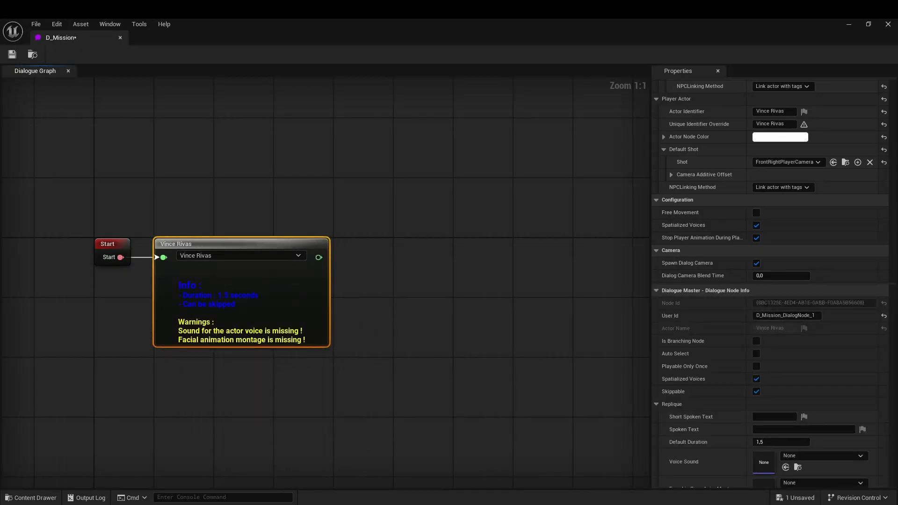
# Set the player node's Spoken Text to "I thought there were supposed to be more people."
pyautogui.click(770, 429)
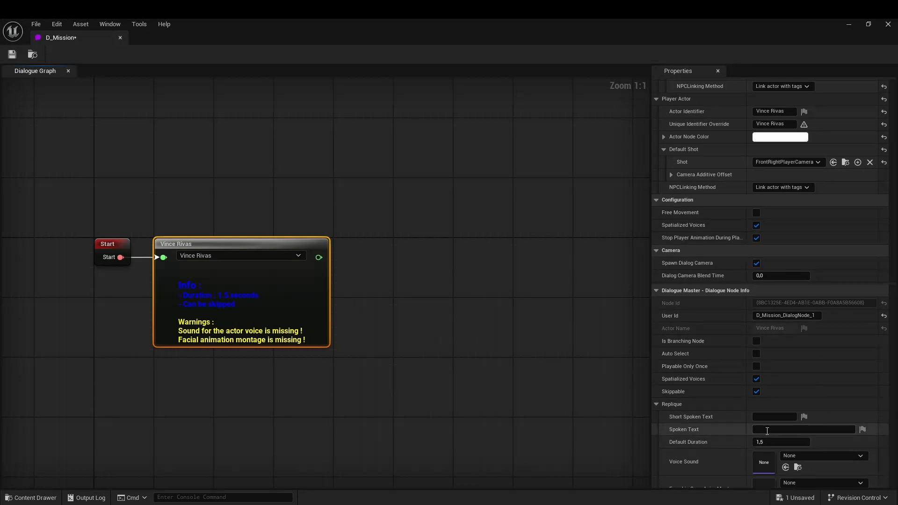
pyautogui.write('I thought there were supposed to be more people')
pyautogui.click(400, 384)
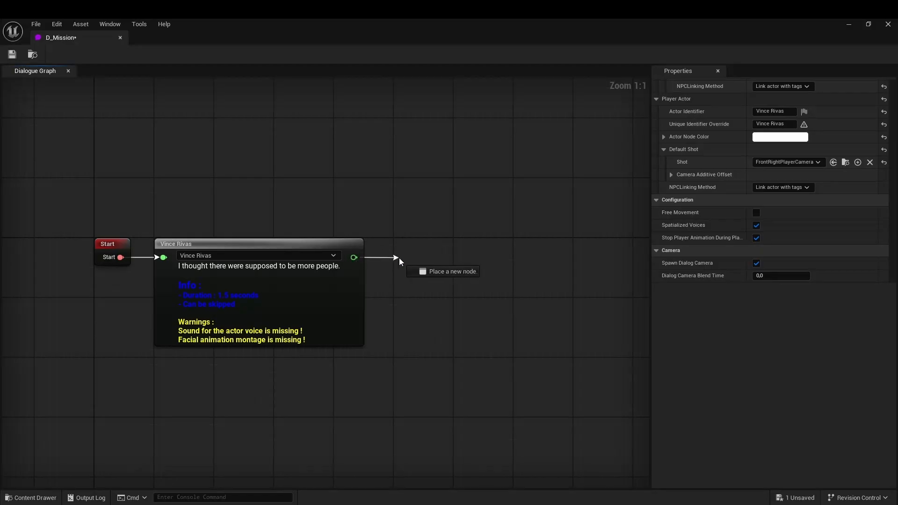
# Add an aligned node for the first dialog actor after the player's, with Spoken Text "We trimmed the list. Too many eyes, too many risks."
pyautogui.moveTo(399, 258); pyautogui.dragTo(400, 258)
pyautogui.click(464, 294)
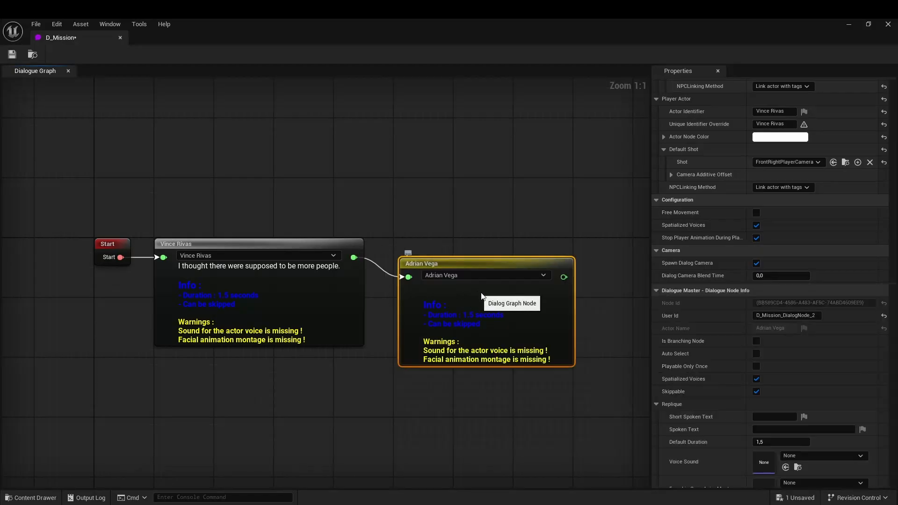
pyautogui.click(795, 429)
pyautogui.write('We trimmed the list. Too many eyes, too many risks.')
pyautogui.click(592, 406)
pyautogui.moveTo(592, 406); pyautogui.dragTo(383, 389, button='right')
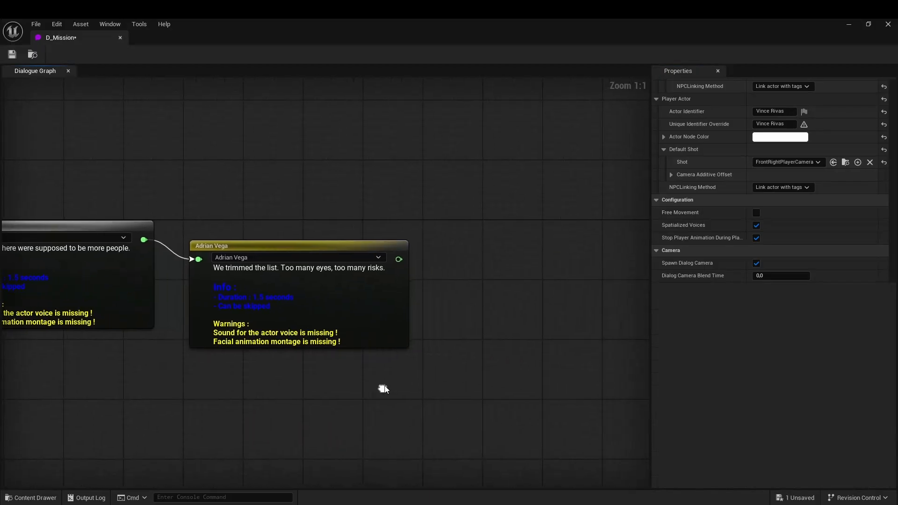
pyautogui.moveTo(316, 253); pyautogui.dragTo(304, 232)
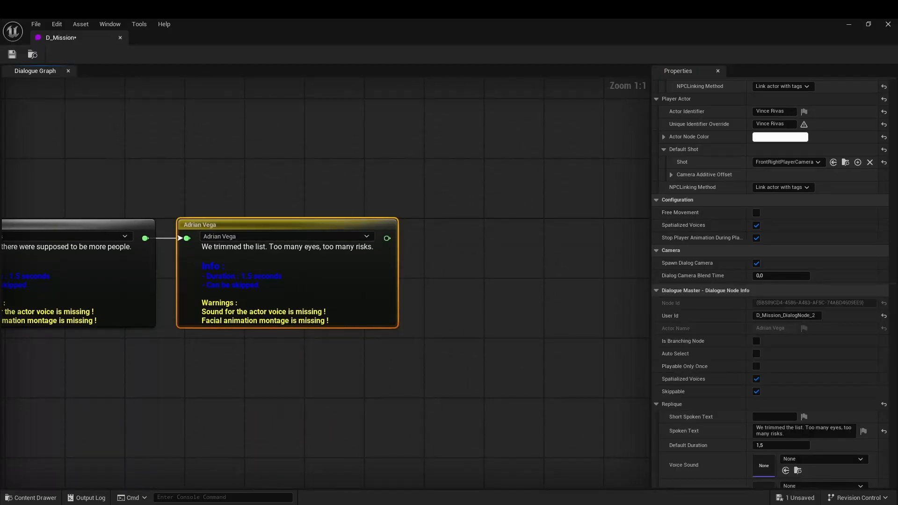
# Add a dialog node for the second dialog actor after the first actor's and change that actor's Node Color to magenta
pyautogui.moveTo(387, 238); pyautogui.dragTo(432, 237)
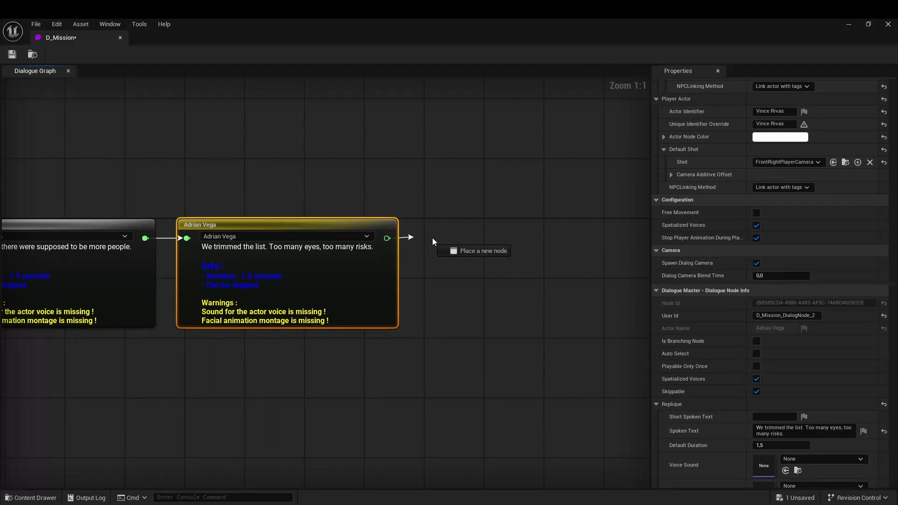
pyautogui.click(501, 276)
pyautogui.scroll(8, 696, 226)
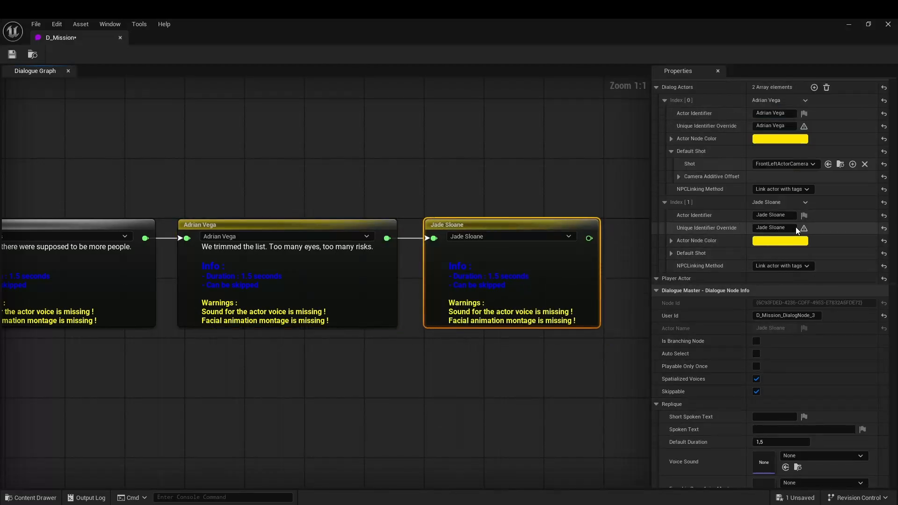
pyautogui.click(779, 240)
pyautogui.click(669, 291)
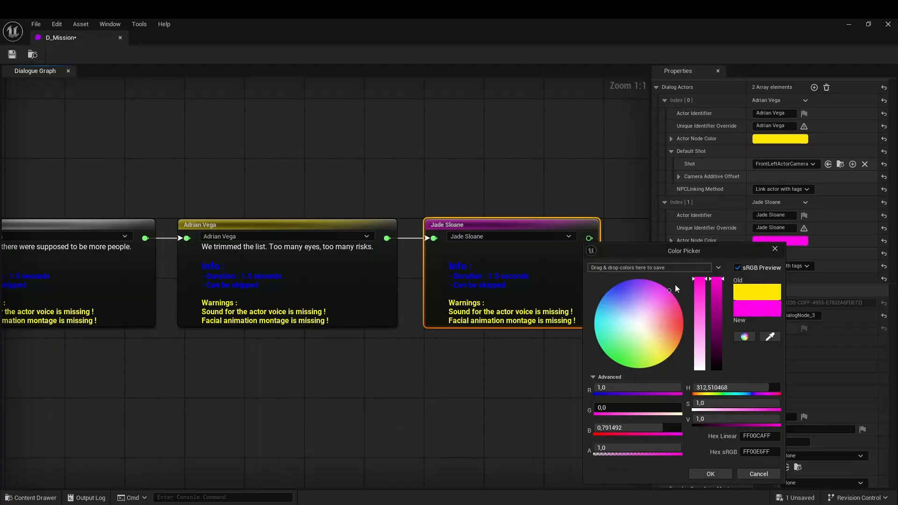
pyautogui.click(709, 473)
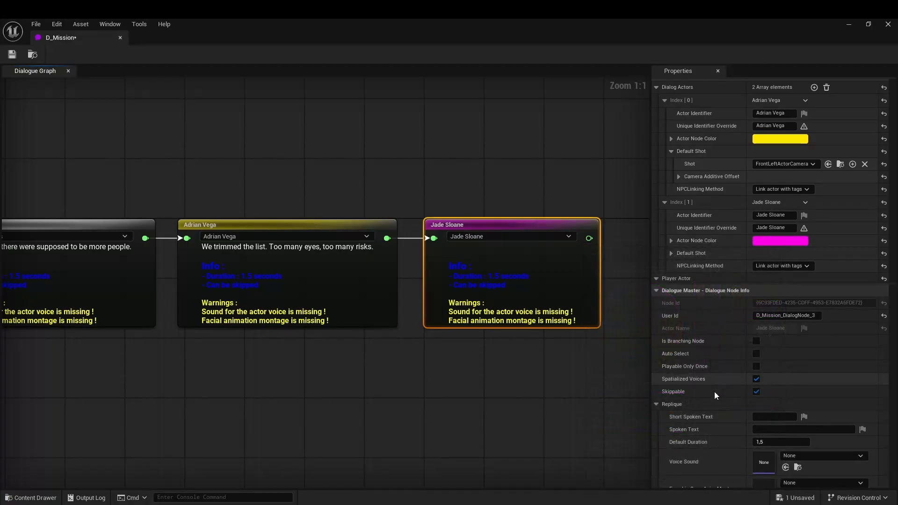
# Set the second actor node's Spoken Text to "You ask a lot of questions for a guy who wants a deal."
pyautogui.click(768, 428)
pyautogui.write('You ask a lot of questions for a guy who wants a deal.')
pyautogui.click(495, 386)
# Add a player node after the second actor's, with Spoken Text "And you two seem a little too relaxed for people who have something I want."
pyautogui.moveTo(496, 385); pyautogui.dragTo(132, 369, button='right')
pyautogui.moveTo(279, 222); pyautogui.dragTo(332, 222)
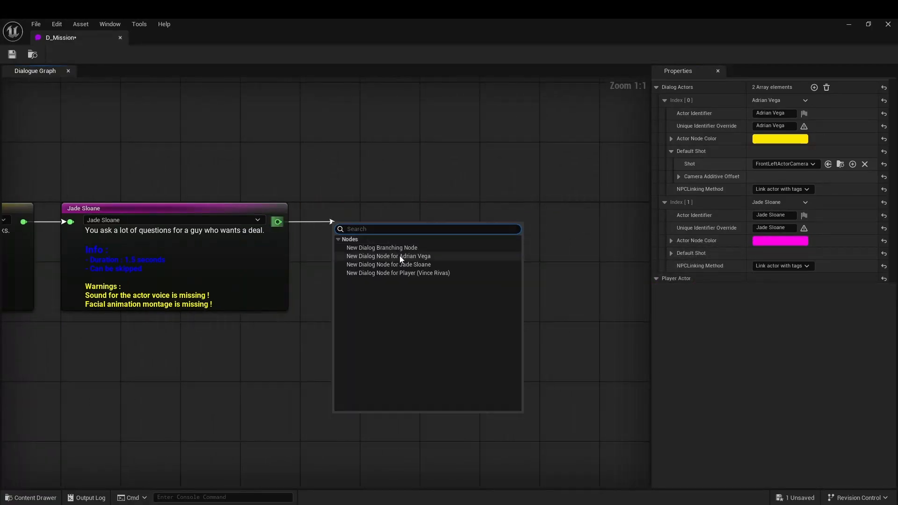
pyautogui.click(400, 273)
pyautogui.moveTo(400, 273); pyautogui.dragTo(452, 302)
pyautogui.click(805, 430)
pyautogui.hotkey('ctrl', 'v')
# Add a first-actor node with Spoken Text "We've already got what we need, [player's surname]. The question is—do you have what it takes to convince us?"
pyautogui.moveTo(552, 374); pyautogui.dragTo(163, 325, button='right')
pyautogui.moveTo(263, 203); pyautogui.dragTo(318, 205)
pyautogui.click(374, 238)
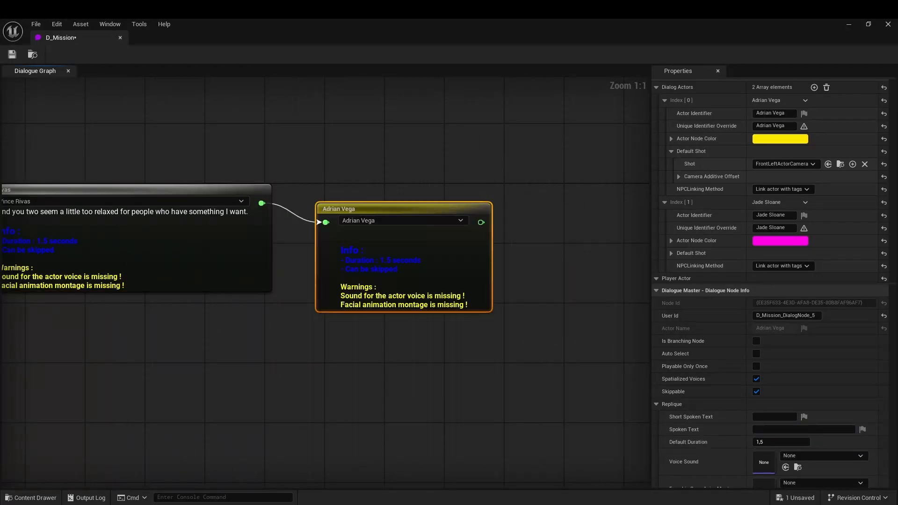
pyautogui.click(805, 430)
pyautogui.write("We've already got what we need, Rivas. The question is—do you have what it takes to convince us?")
pyautogui.click(505, 370)
# Add an aligned second-actor node with Spoken Text "We've never seen you work with our kind before. What makes you think we can trust you?"
pyautogui.moveTo(505, 370); pyautogui.dragTo(213, 369, button='right')
pyautogui.moveTo(383, 205); pyautogui.dragTo(425, 206)
pyautogui.click(479, 248)
pyautogui.moveTo(478, 249); pyautogui.dragTo(477, 229)
pyautogui.click(781, 429)
pyautogui.write("We've never seen you work with our kind before. What makes you think we can trust you?")
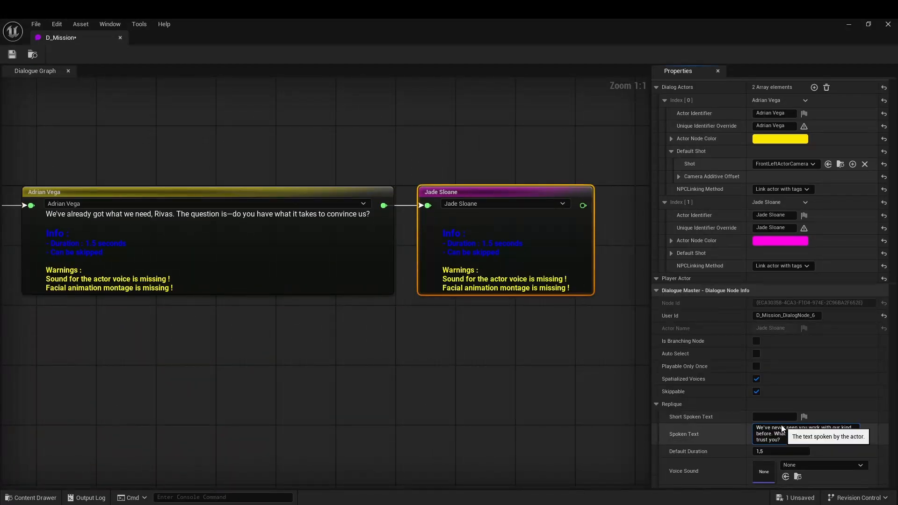
# Add a player node with Spoken Text "You can’t. And I can’t trust you either. But if we’re here, it means we need each other."
pyautogui.moveTo(608, 369); pyautogui.dragTo(142, 368, button='right')
pyautogui.moveTo(283, 204); pyautogui.dragTo(338, 205)
pyautogui.click(444, 253)
pyautogui.click(805, 429)
pyautogui.write('You can’t. And I can’t trust you either. But if we’re here, it means we need each other.')
# Add an aligned first-actor node with Spoken Text "That’s an honest answer. Now let’s see if you're as reliable as you are clever."
pyautogui.moveTo(561, 369); pyautogui.dragTo(333, 371, button='right')
pyautogui.moveTo(403, 205); pyautogui.dragTo(445, 207)
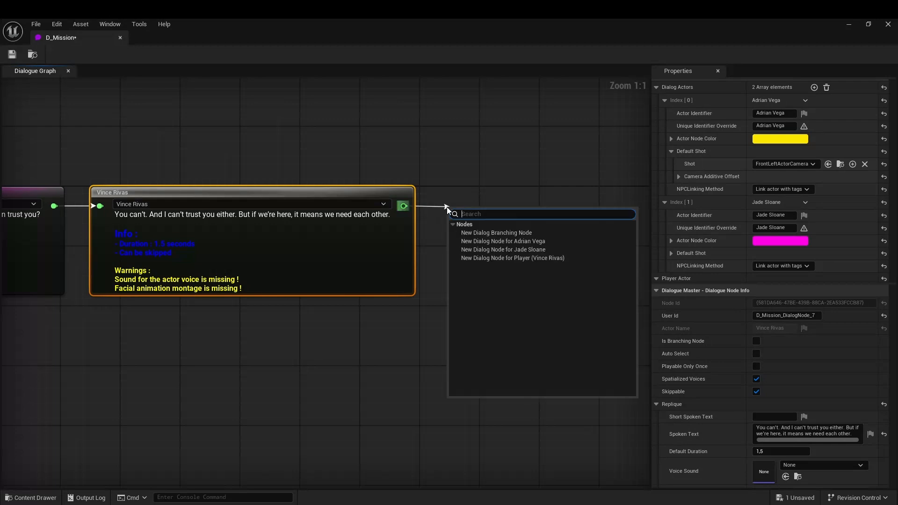
pyautogui.click(505, 239)
pyautogui.click(805, 430)
pyautogui.write("That’s an honest answer. Now let’s see if you're as reliable as you are clever.")
pyautogui.moveTo(545, 217); pyautogui.dragTo(531, 192)
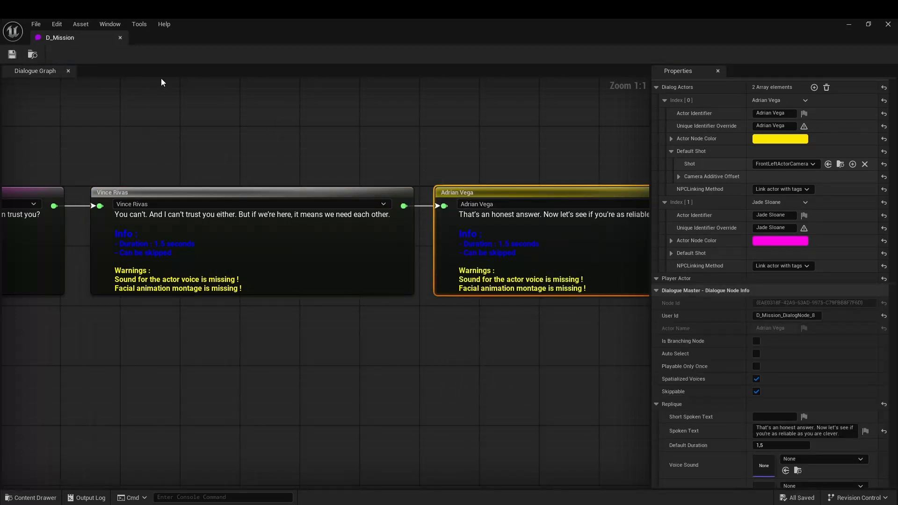
# Dock the D_Mission editor beside the other editors and add a BPC Dialogue Actor Component to BP_GavinActor in the ThirdPerson level
pyautogui.moveTo(69, 37)
pyautogui.mouseDown()
pyautogui.moveTo(167, 51)
pyautogui.moveTo(79, 38)
pyautogui.mouseUp()
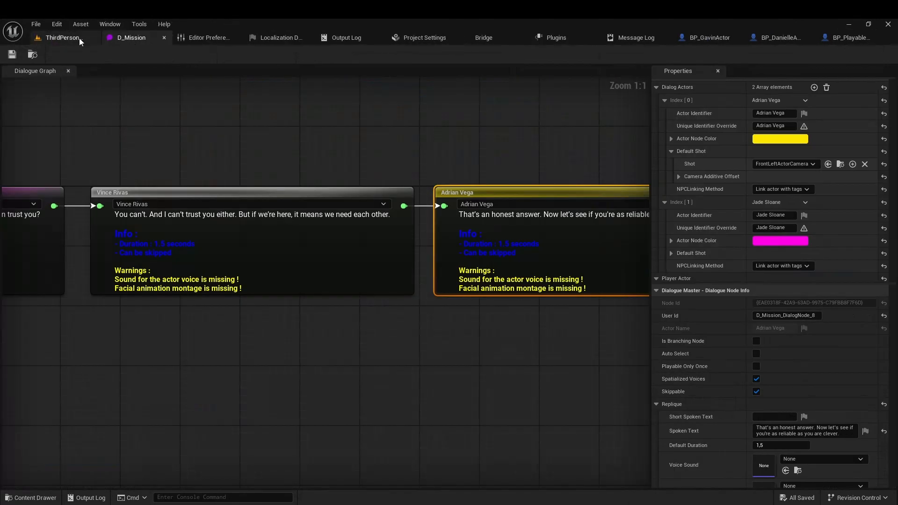
pyautogui.click(79, 38)
pyautogui.click(359, 163)
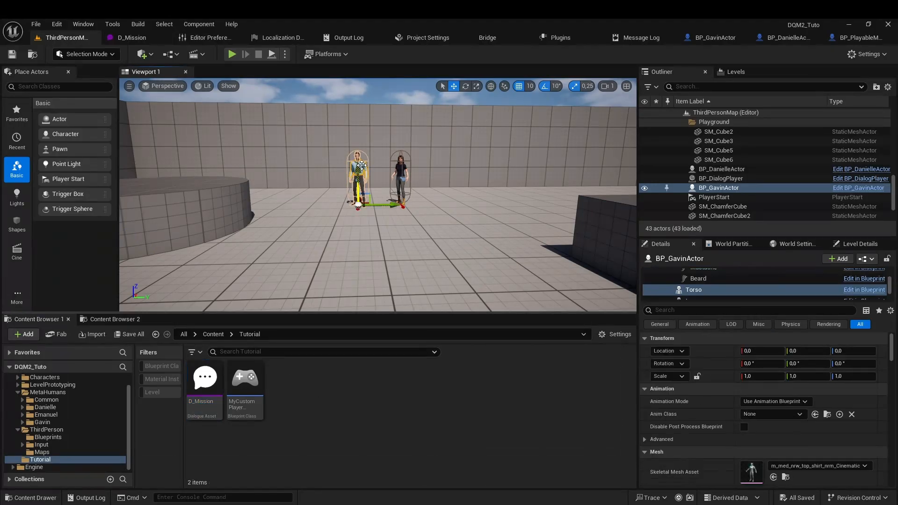
pyautogui.scroll(-2, 704, 282)
pyautogui.scroll(2, 703, 282)
pyautogui.click(687, 276)
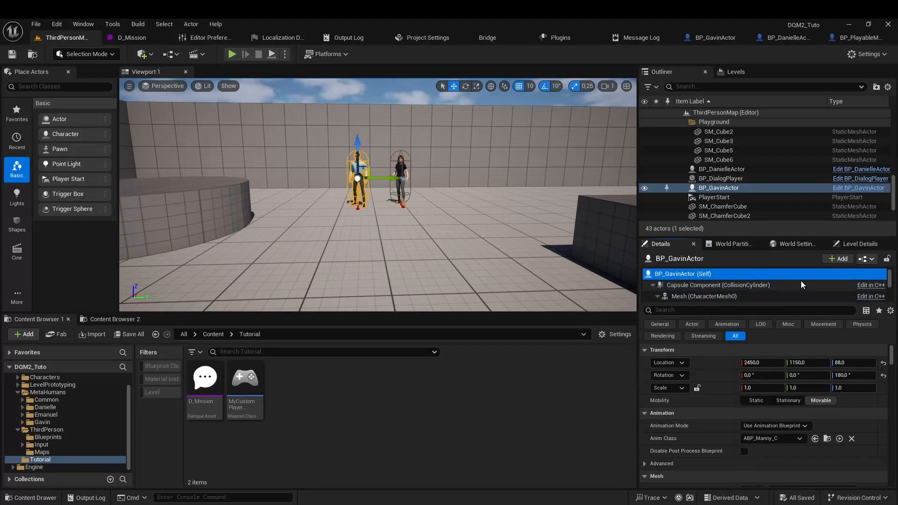
pyautogui.click(830, 259)
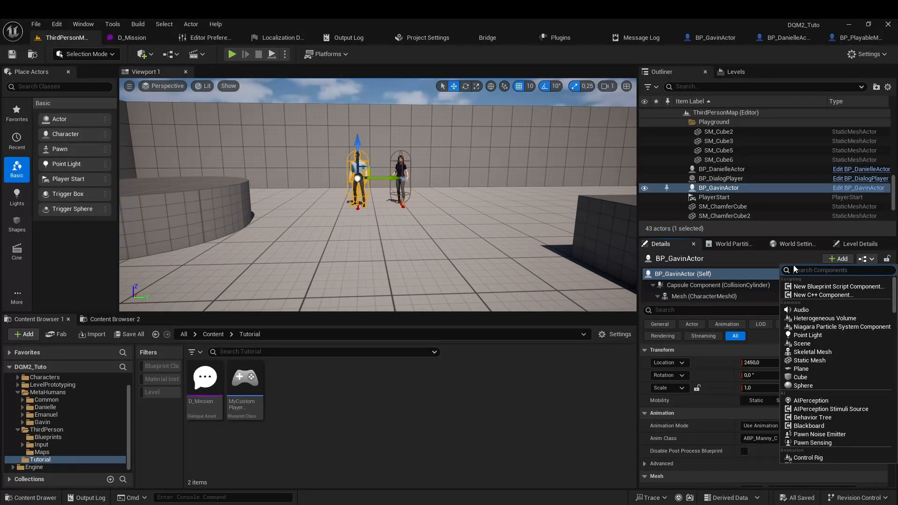
pyautogui.write('bpc')
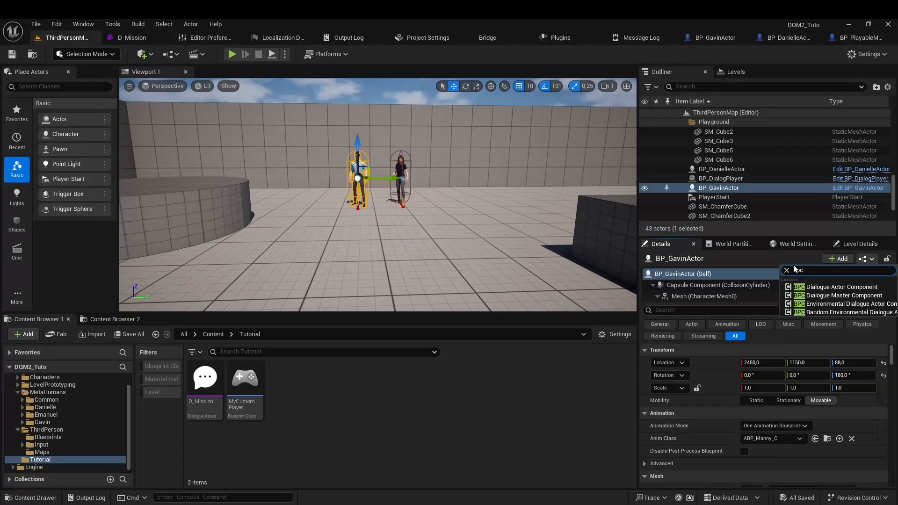
pyautogui.click(831, 287)
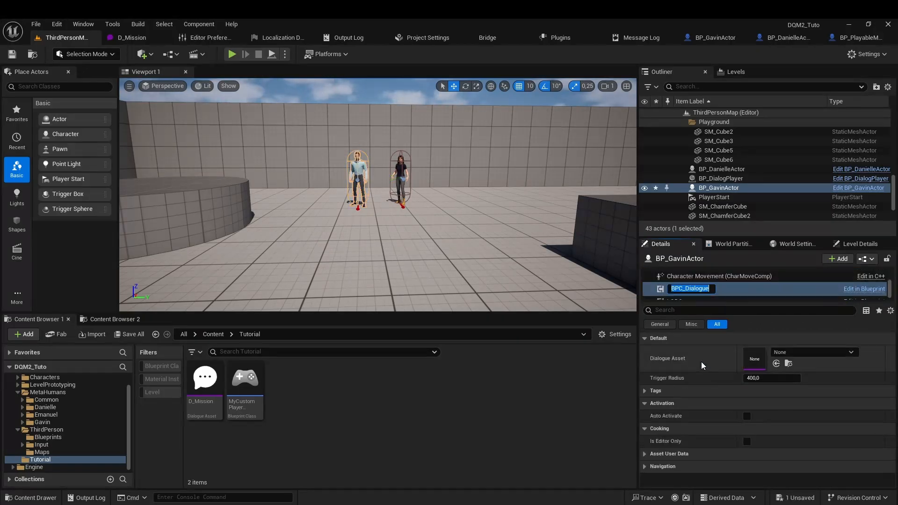
# Assign D_Mission as the Dialogue Asset of BP_GavinActor's BPC_Dialogue component and save everything
pyautogui.click(807, 352)
pyautogui.click(804, 241)
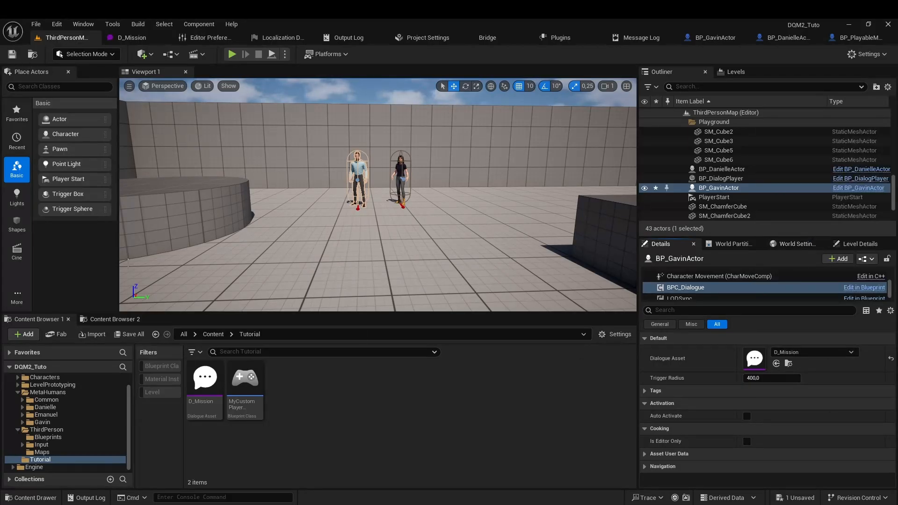
pyautogui.click(131, 339)
pyautogui.click(521, 371)
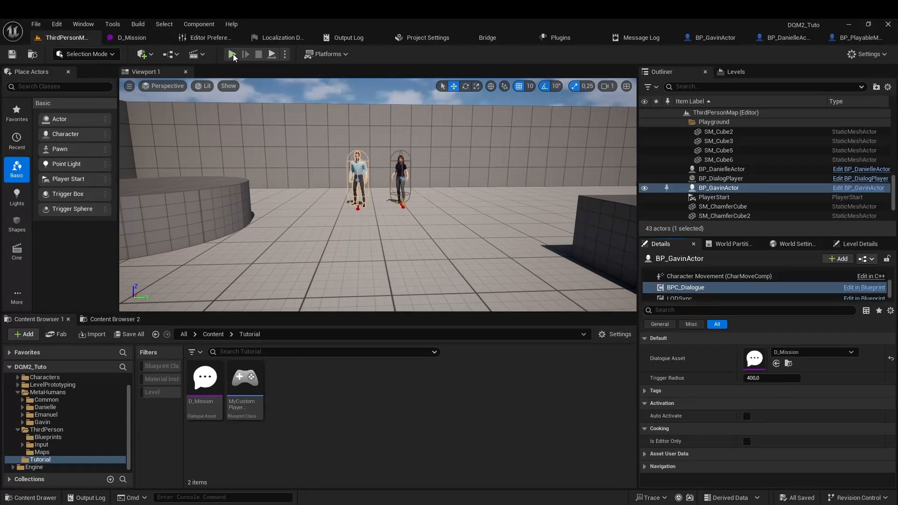
# Play the level and walk up to the two characters to test the D_Mission dialogue, then stop
pyautogui.hotkey('alt', 'p')
pyautogui.press('w')
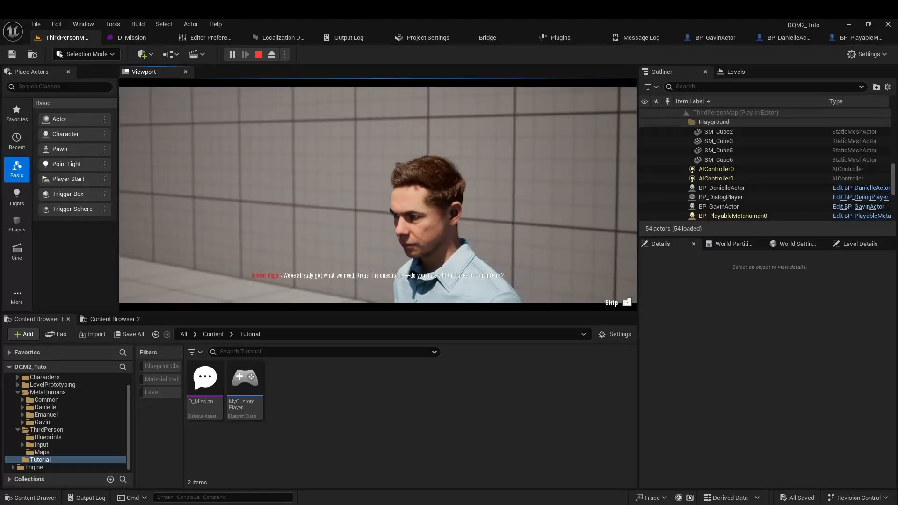
pyautogui.press('Escape')
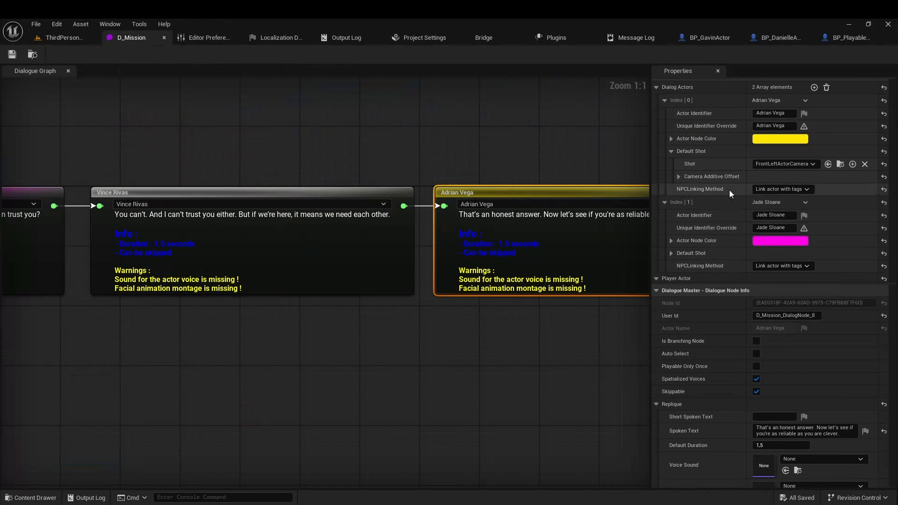
# Set the second dialog actor's Default Shot to FrontLeftActorCamera in D_Mission
pyautogui.scroll(2, 706, 191)
pyautogui.scroll(-2, 705, 192)
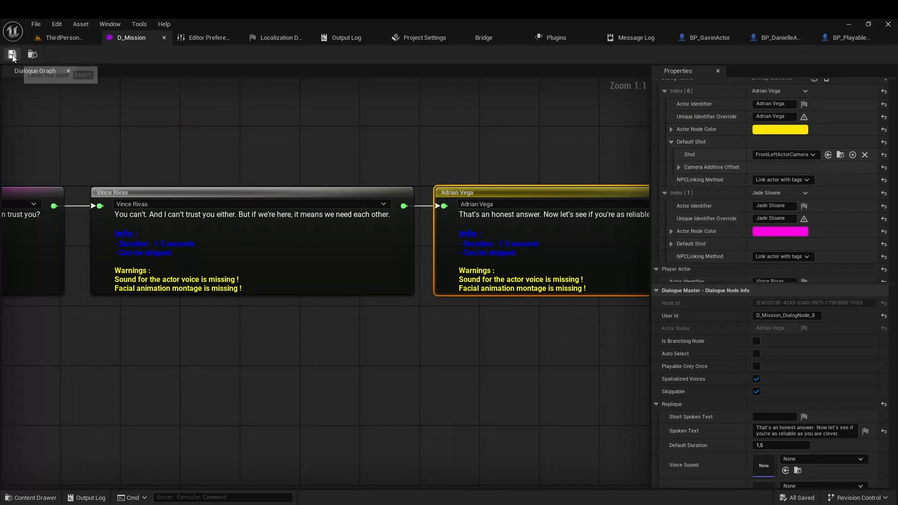
pyautogui.moveTo(585, 388); pyautogui.dragTo(288, 415, button='right')
pyautogui.click(672, 244)
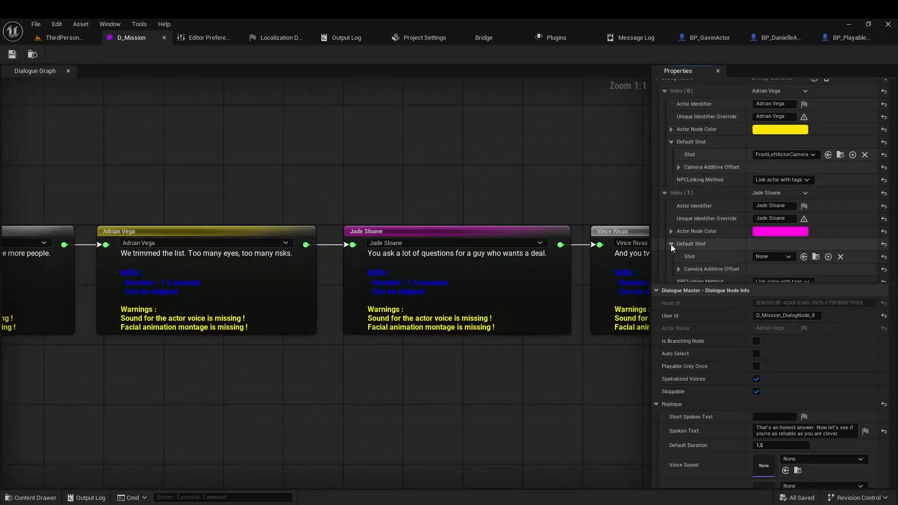
pyautogui.scroll(-3, 702, 238)
pyautogui.click(774, 212)
pyautogui.click(802, 284)
# Play the ThirdPerson level to check the second actor's camera shot during the dialogue
pyautogui.click(63, 37)
pyautogui.click(245, 49)
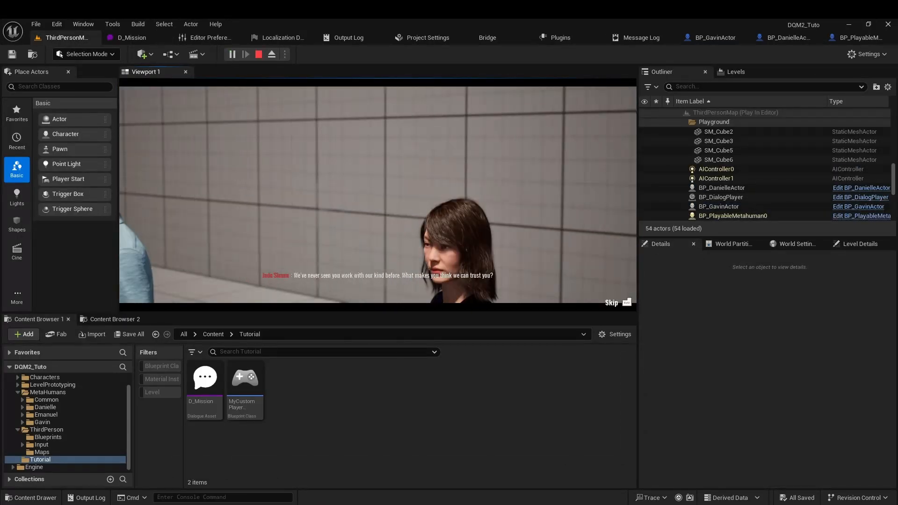
# Set the Z location of the first dialog actor's Camera Additive Offset to -10 in D_Mission
pyautogui.click(135, 40)
pyautogui.moveTo(178, 206); pyautogui.dragTo(364, 187, button='right')
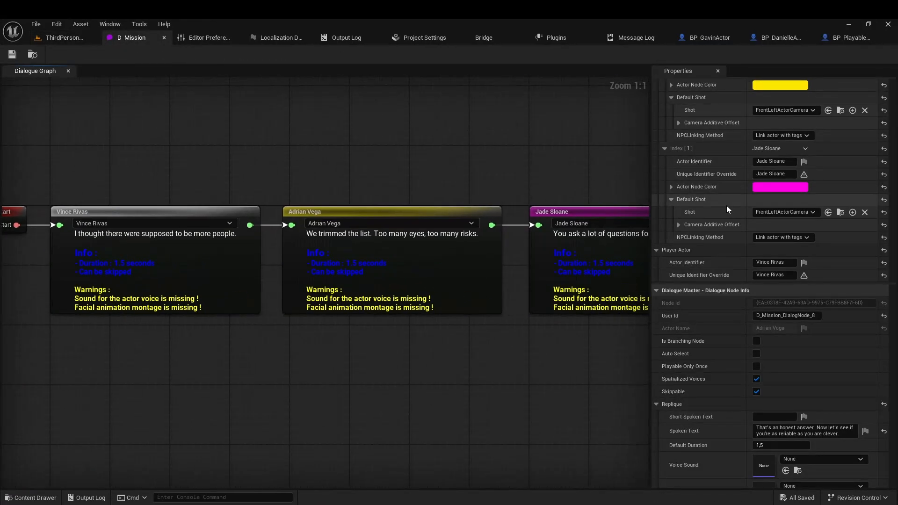
pyautogui.scroll(5, 725, 205)
pyautogui.click(678, 197)
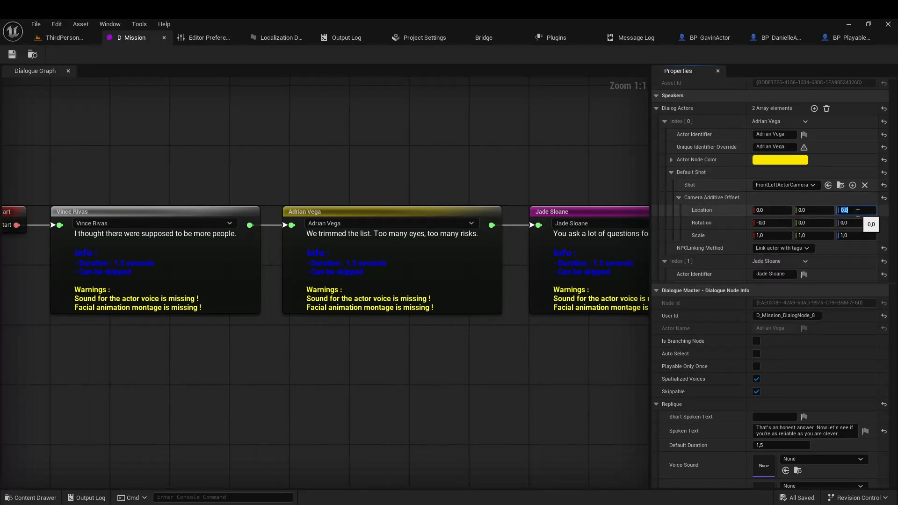
pyautogui.click(858, 213)
pyautogui.write('-10')
pyautogui.press('Return')
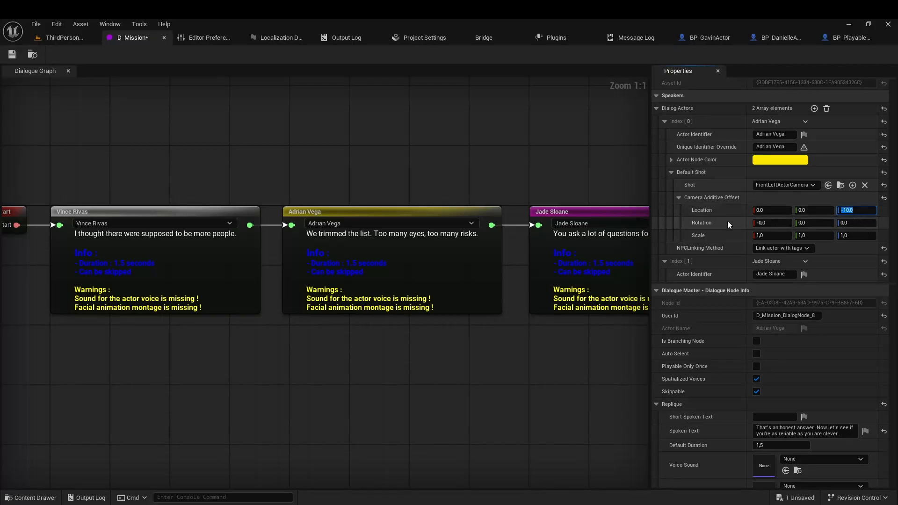
# Set the Z location of the second dialog actor's Camera Additive Offset to -20
pyautogui.scroll(-3, 720, 226)
pyautogui.click(679, 262)
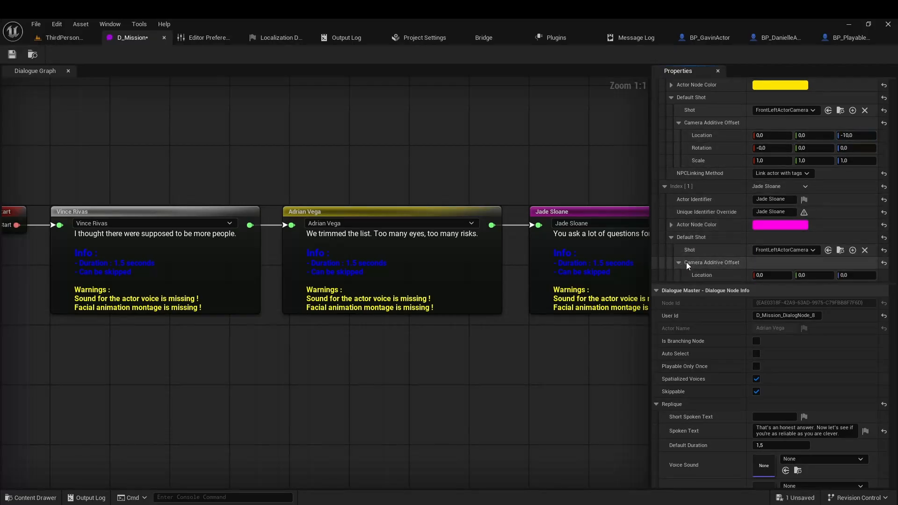
pyautogui.click(851, 275)
pyautogui.write('-20')
pyautogui.press('Return')
# Open the Z location of the Player Actor's Camera Additive Offset for editing and save D_Mission
pyautogui.scroll(-4, 692, 240)
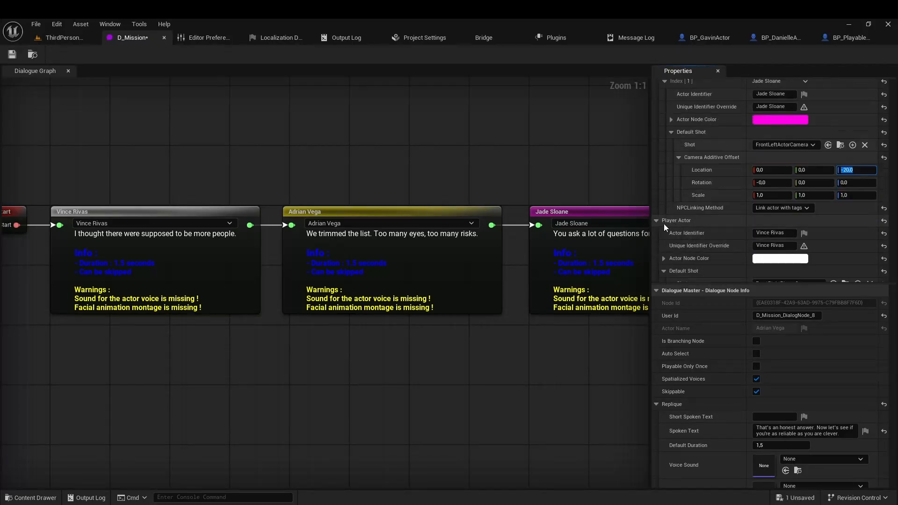
pyautogui.scroll(-2, 698, 239)
pyautogui.click(672, 252)
pyautogui.click(856, 264)
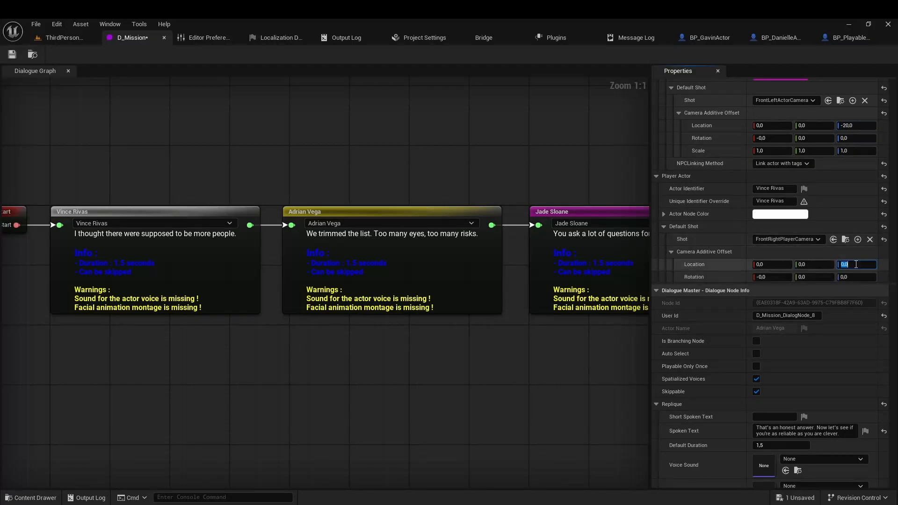
pyautogui.click(12, 55)
# Play the ThirdPerson level to review the camera framing with the offsets applied, then stop
pyautogui.click(63, 38)
pyautogui.click(245, 52)
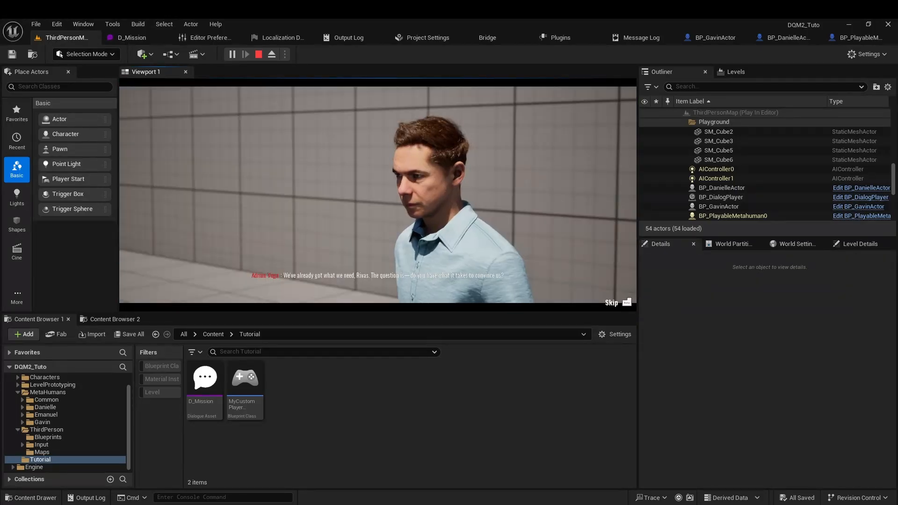
pyautogui.press('Escape')
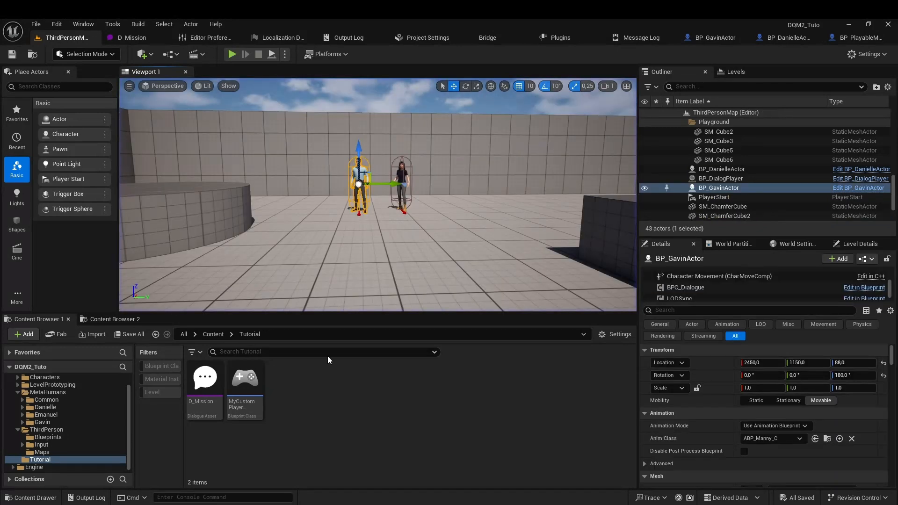
# Open the BP_ThirdPersonCharacter blueprint from the Content/ThirdPerson/Blueprints folder
pyautogui.click(213, 335)
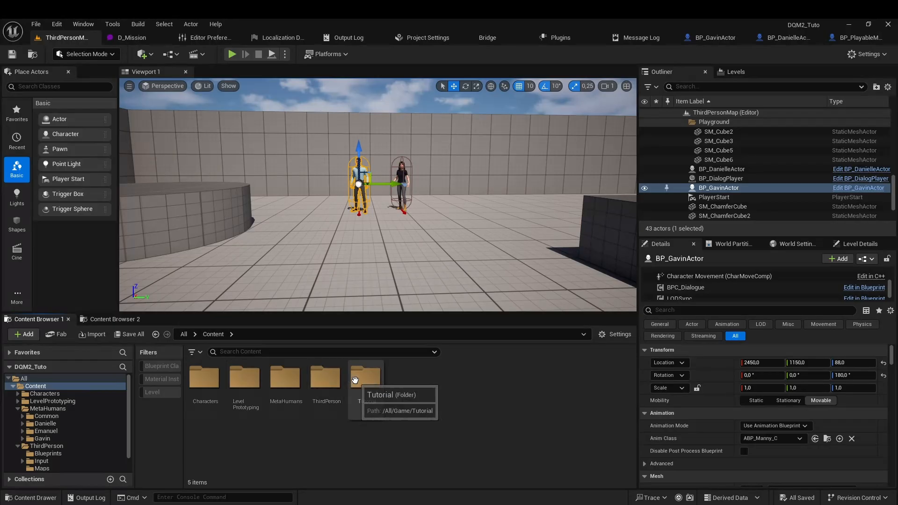
pyautogui.doubleClick(325, 382)
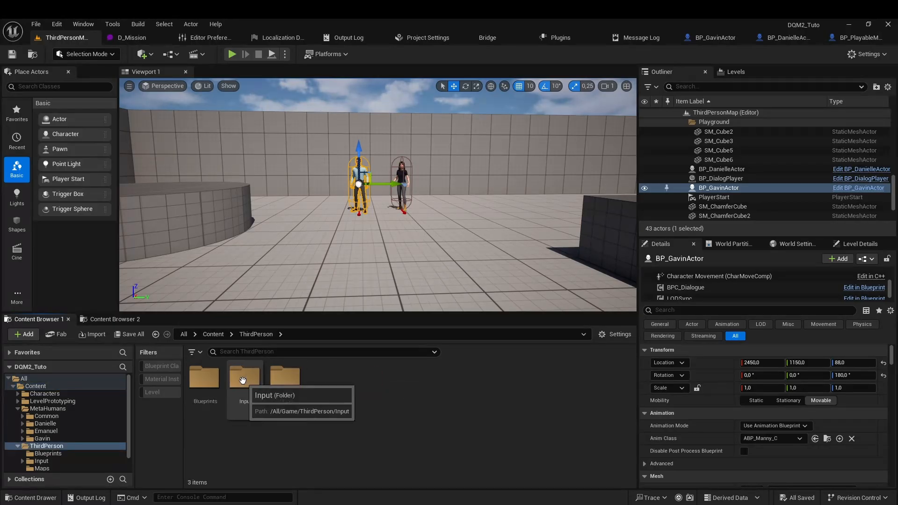
pyautogui.doubleClick(201, 379)
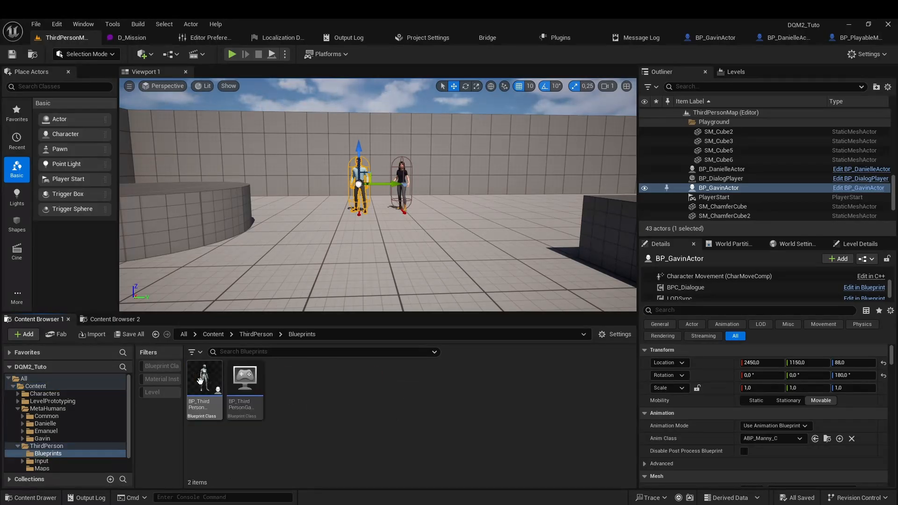
pyautogui.doubleClick(204, 390)
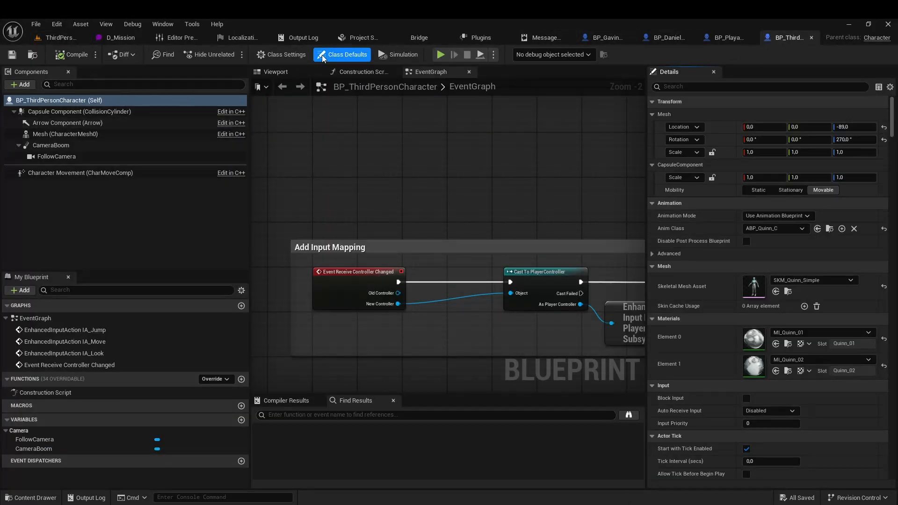
# Add DialogActorInterface to the implemented interfaces in BP_ThirdPersonCharacter's class settings
pyautogui.click(293, 55)
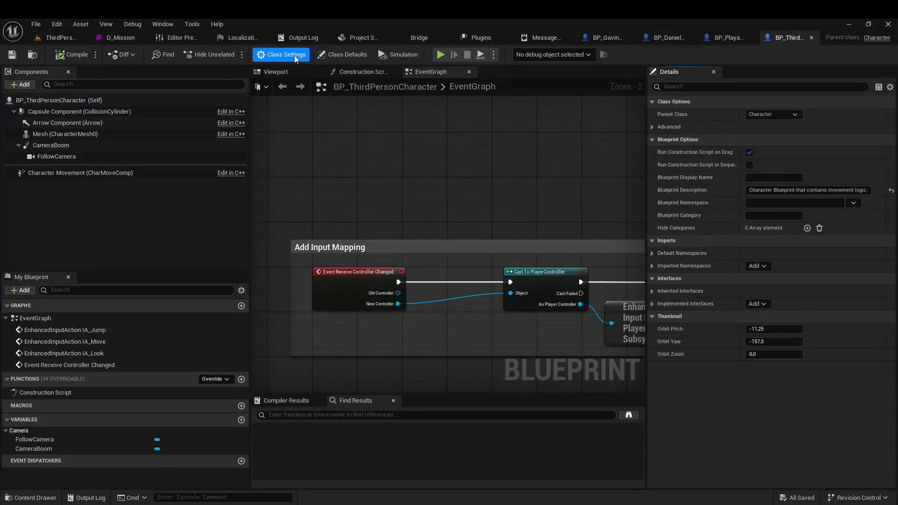
pyautogui.click(764, 303)
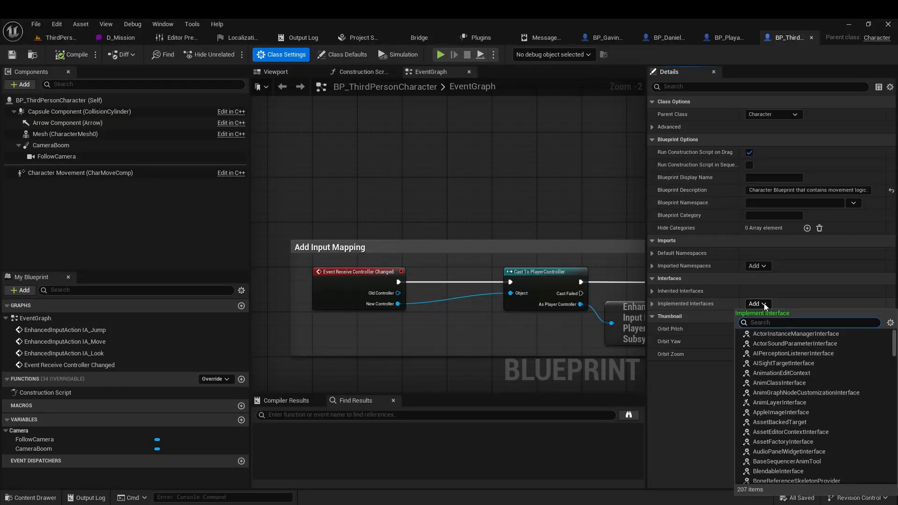
pyautogui.write('dial')
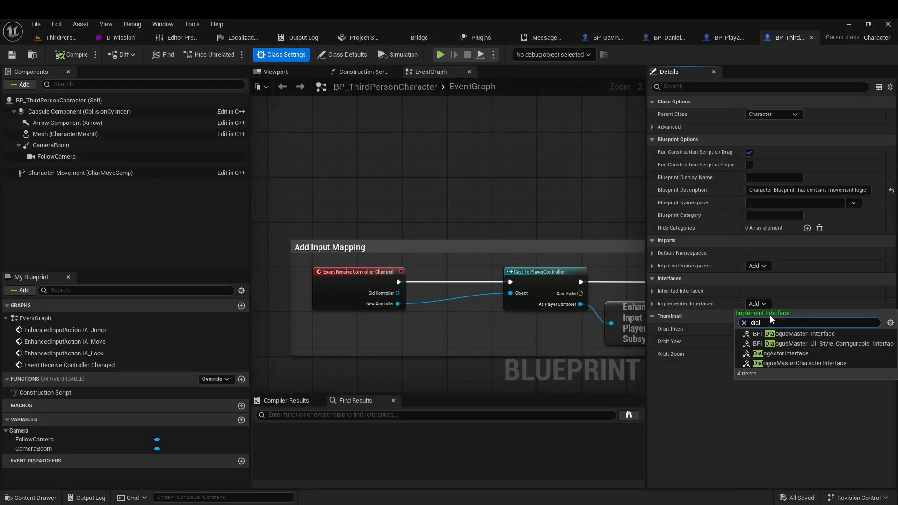
pyautogui.click(780, 354)
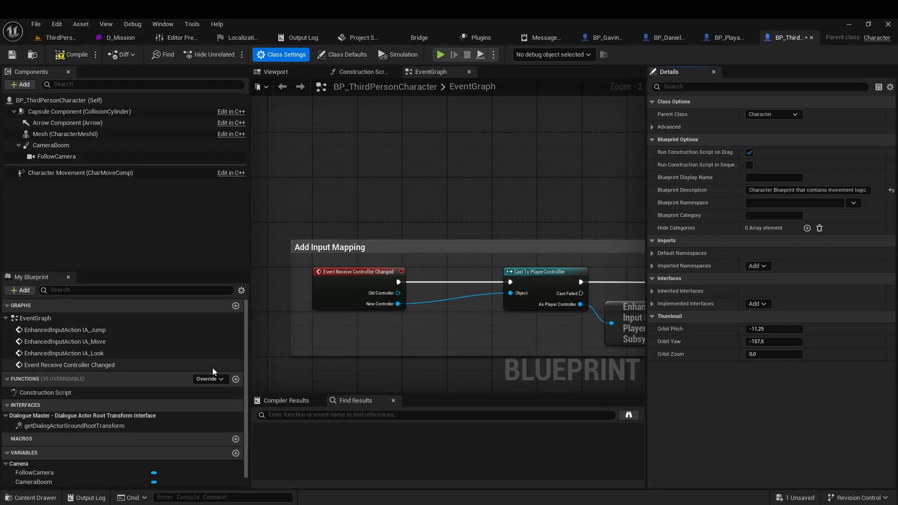
# Open the getDialogActorGroundRootTransform interface function and separate its Return Node from the entry node
pyautogui.doubleClick(71, 427)
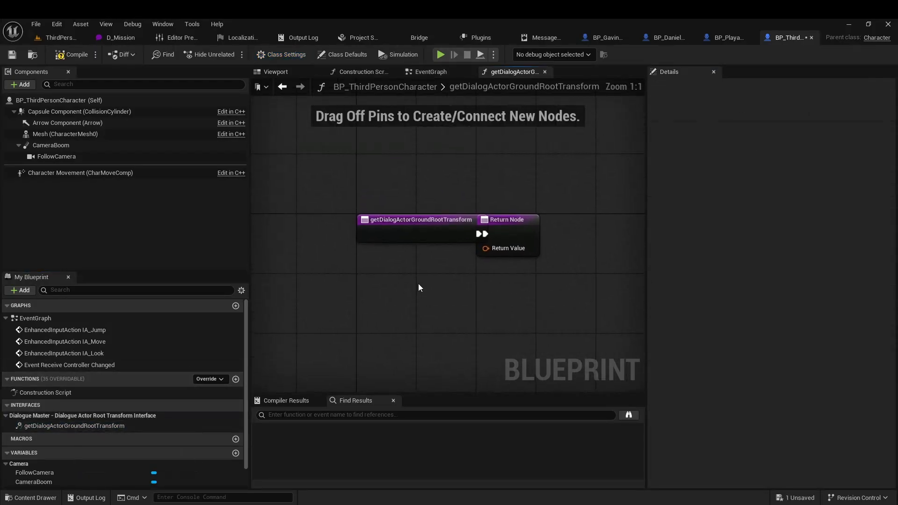
pyautogui.moveTo(516, 236); pyautogui.dragTo(598, 238)
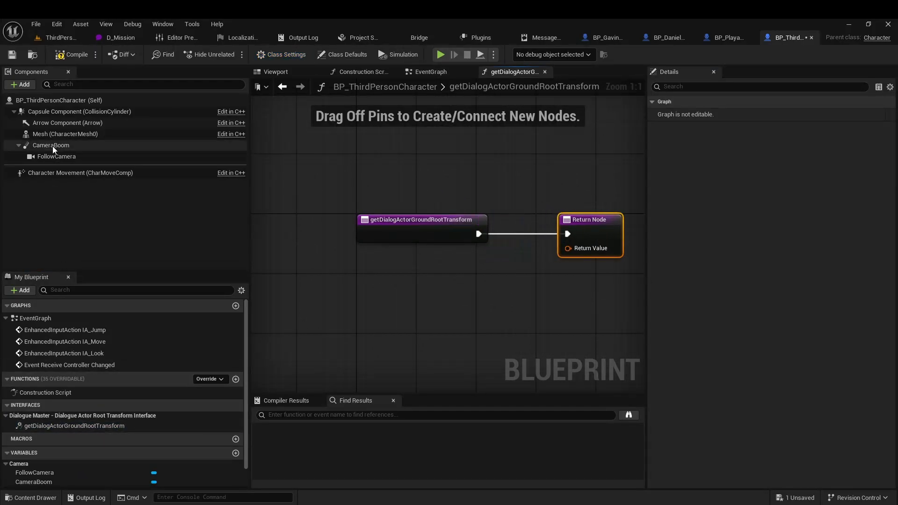
# Add an Arrow component to BP_ThirdPersonCharacter and name it ForwardDirection
pyautogui.click(41, 101)
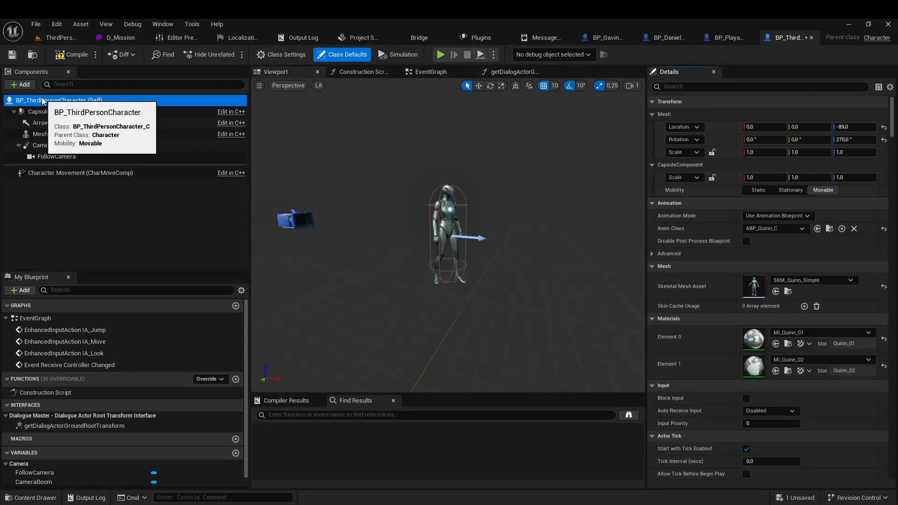
pyautogui.click(20, 85)
pyautogui.write('ar')
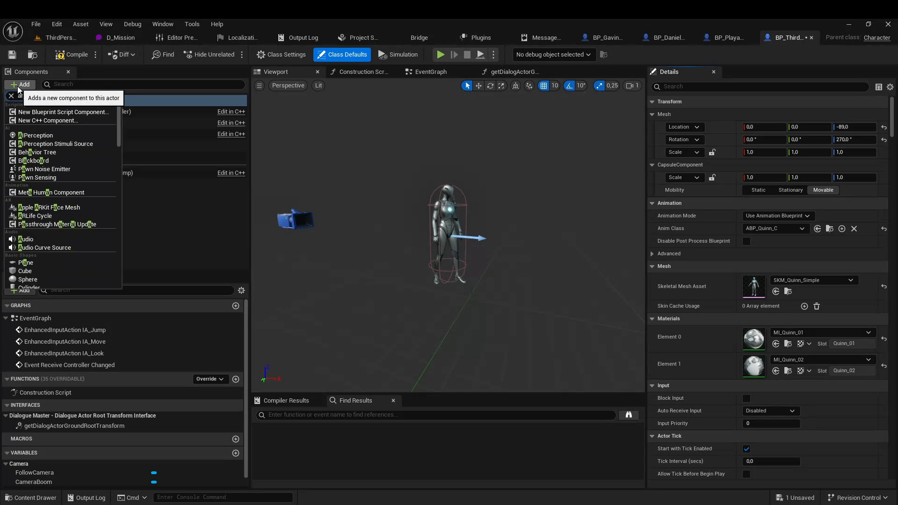
pyautogui.write('r')
pyautogui.click(37, 127)
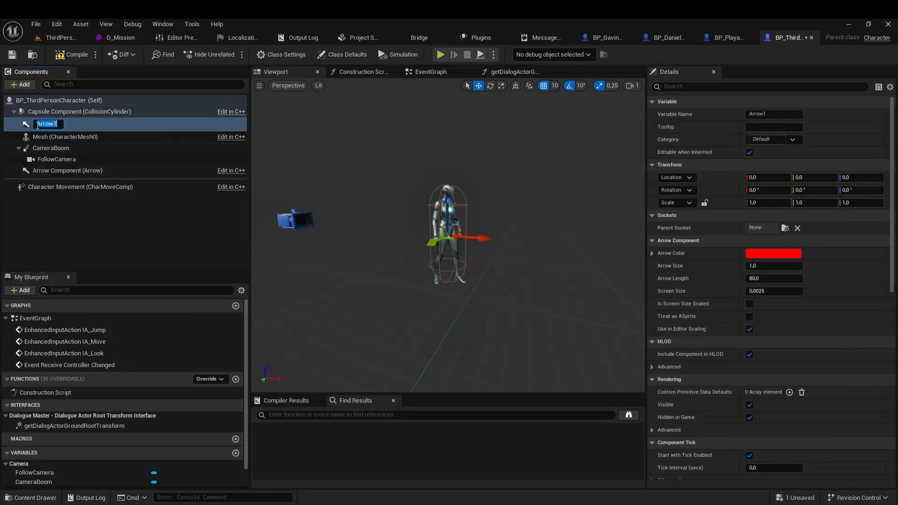
pyautogui.write('Forw')
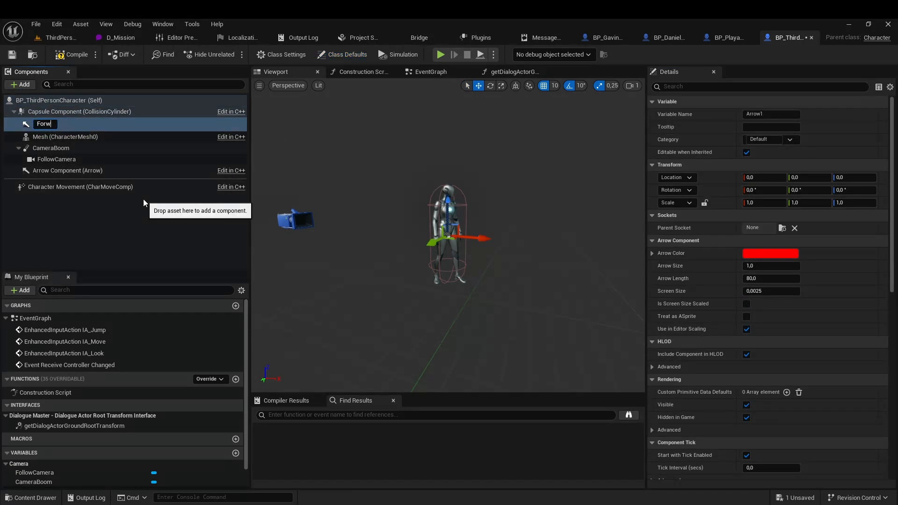
pyautogui.write('ardDirection')
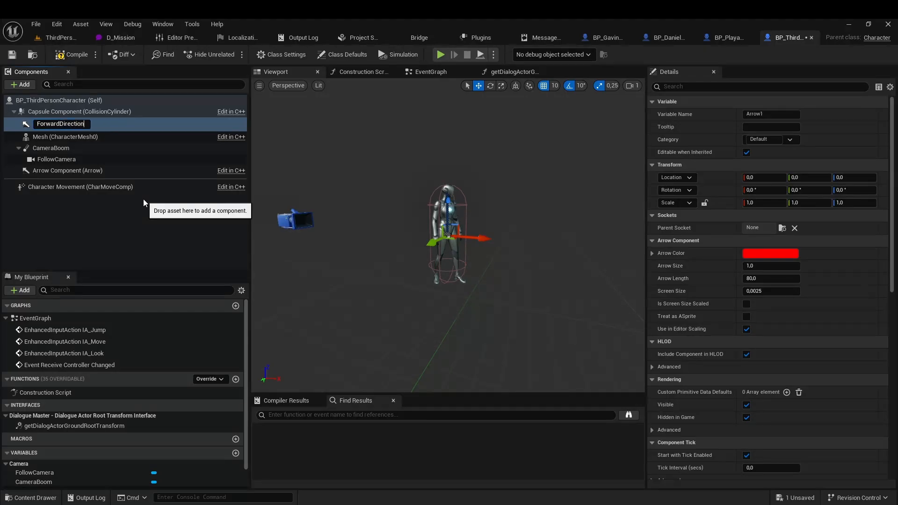
pyautogui.press('Return')
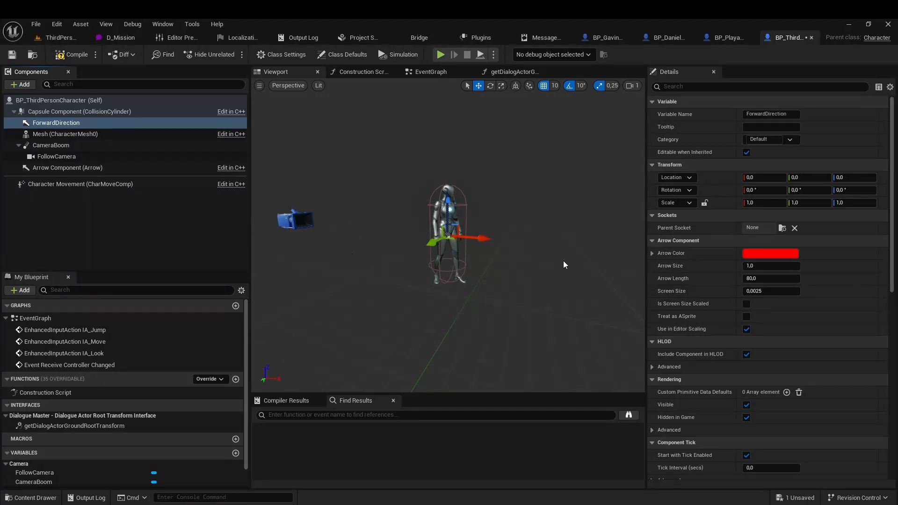
# Set the ForwardDirection arrow's Z location to -88 and compile and save the blueprint
pyautogui.scroll(5, 543, 269)
pyautogui.scroll(-2, 542, 269)
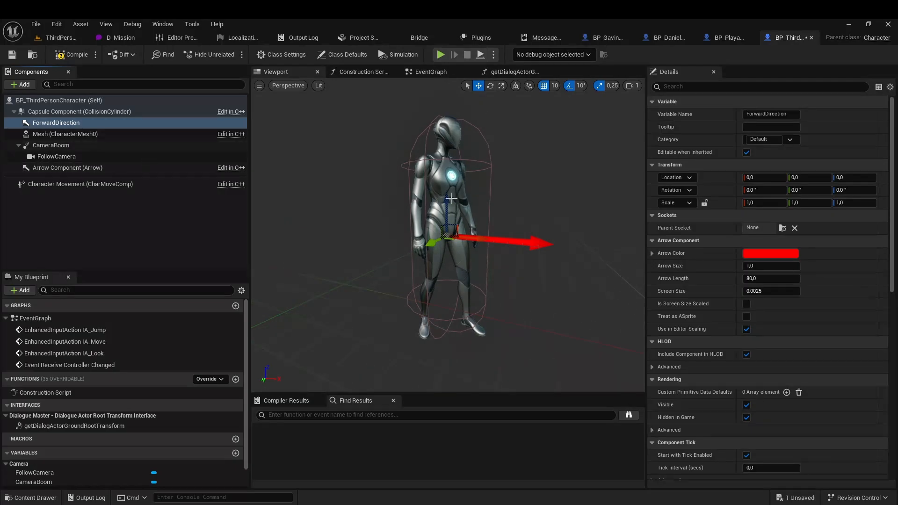
pyautogui.click(862, 177)
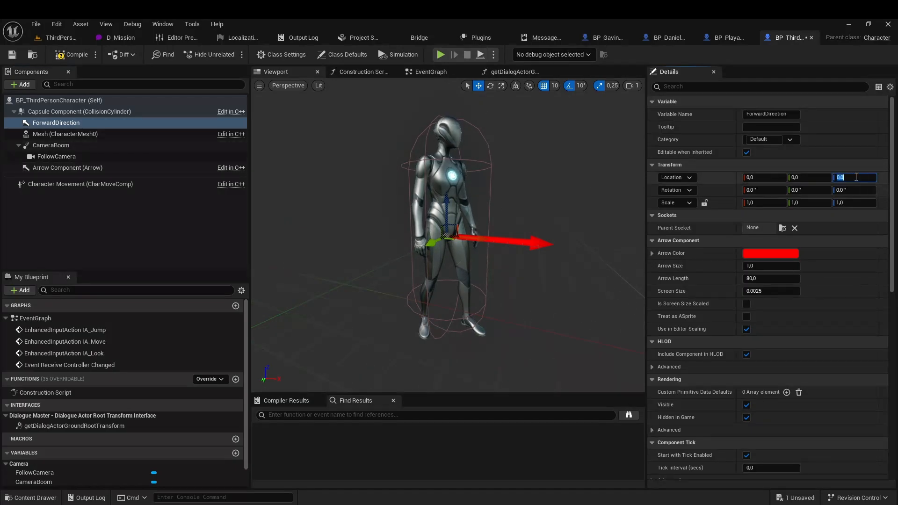
pyautogui.write('-88')
pyautogui.press('Return')
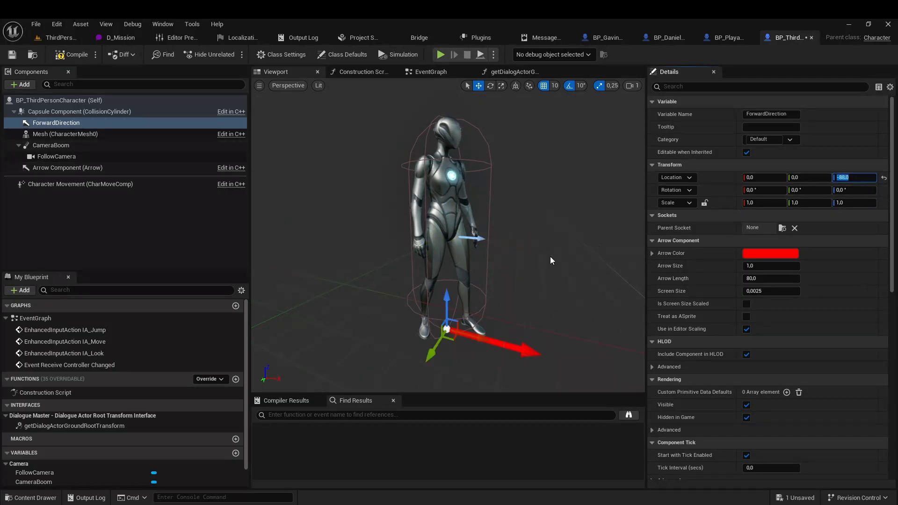
pyautogui.click(76, 60)
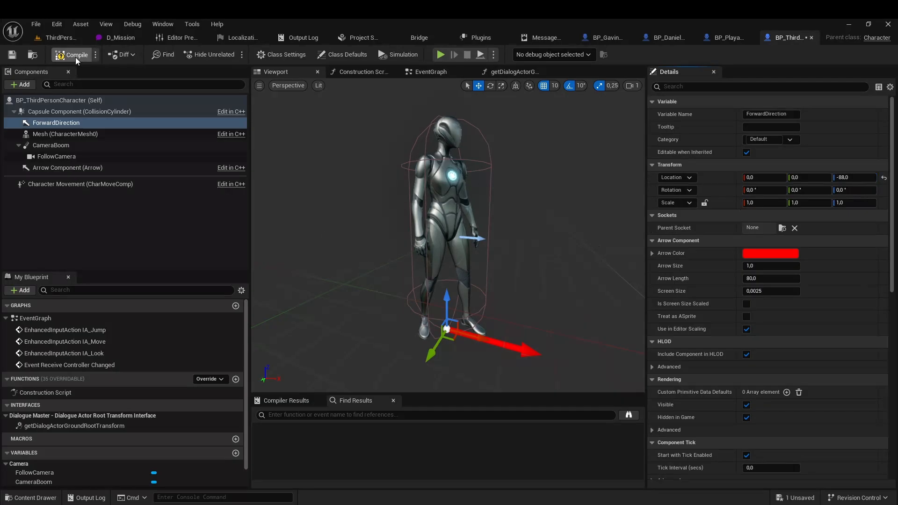
pyautogui.click(14, 56)
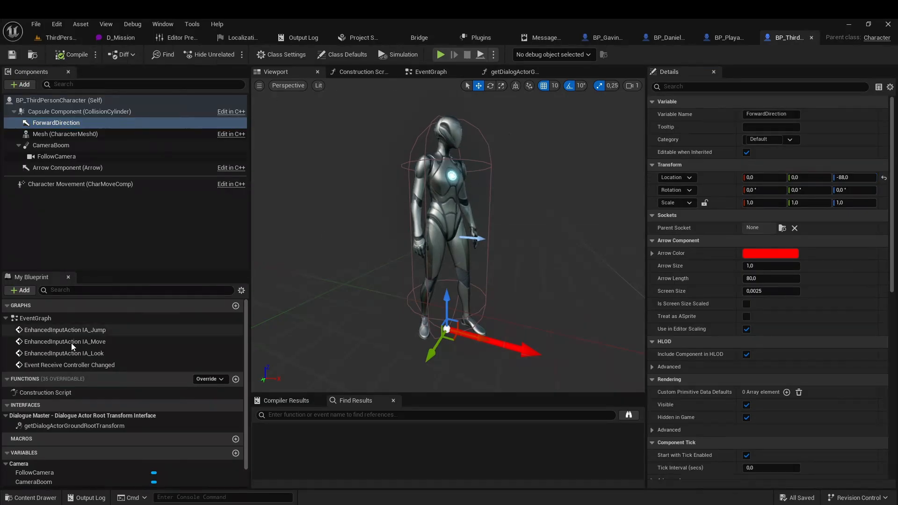
# In getDialogActorGroundRootTransform, connect Forward Direction's Get Relative Transform output to the Return Node's Return Value and compile the blueprint
pyautogui.doubleClick(74, 425)
pyautogui.moveTo(54, 122); pyautogui.dragTo(301, 256)
pyautogui.moveTo(355, 258); pyautogui.dragTo(389, 264)
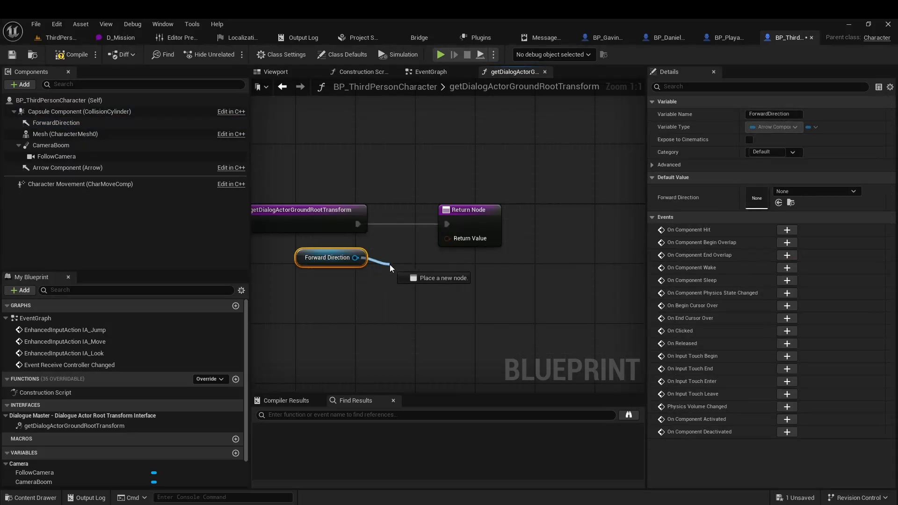
pyautogui.write('getrel')
pyautogui.press('Return')
pyautogui.moveTo(475, 290); pyautogui.dragTo(447, 239)
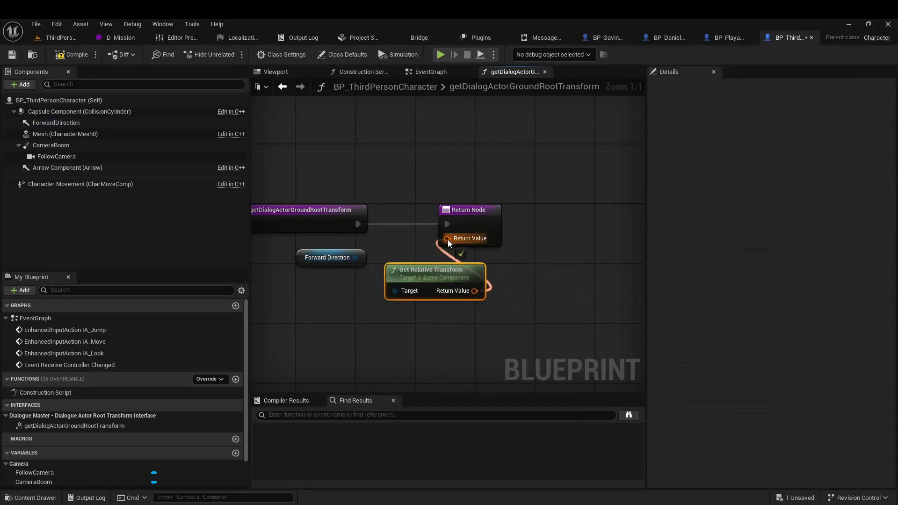
pyautogui.click(73, 56)
# Play the ThirdPersonMap level in the editor to check the dialogue sequence, and stop the session
pyautogui.click(57, 37)
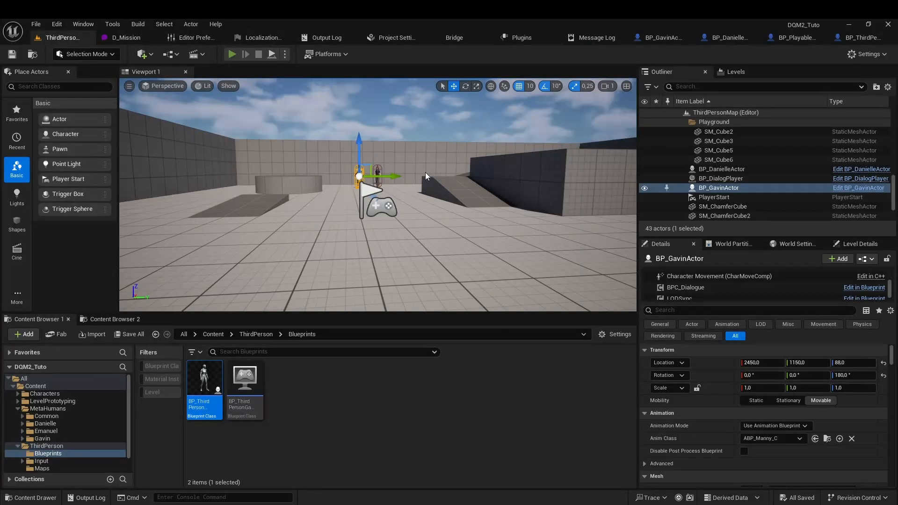
pyautogui.hotkey('alt', 'p')
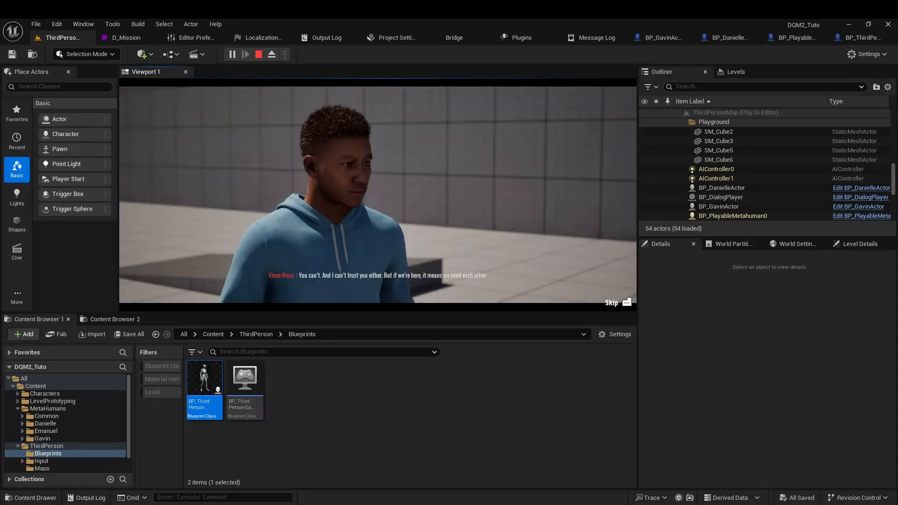
pyautogui.press('Escape')
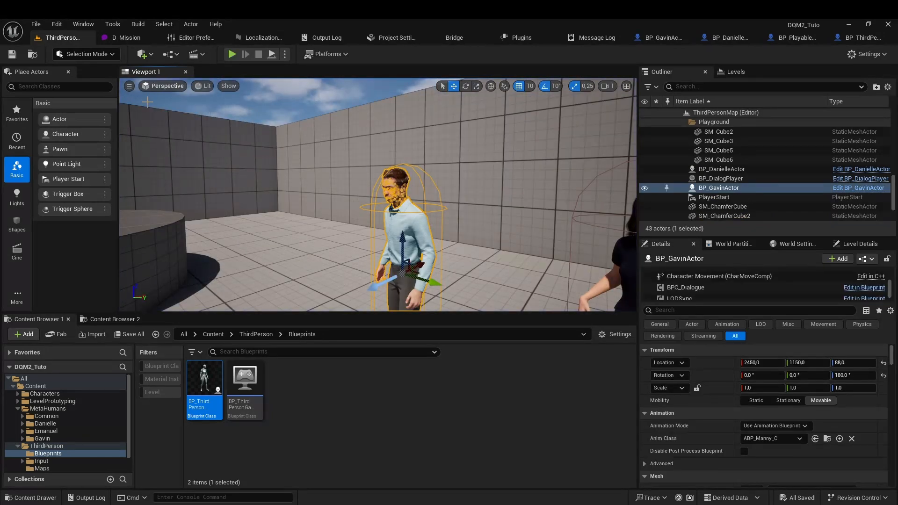
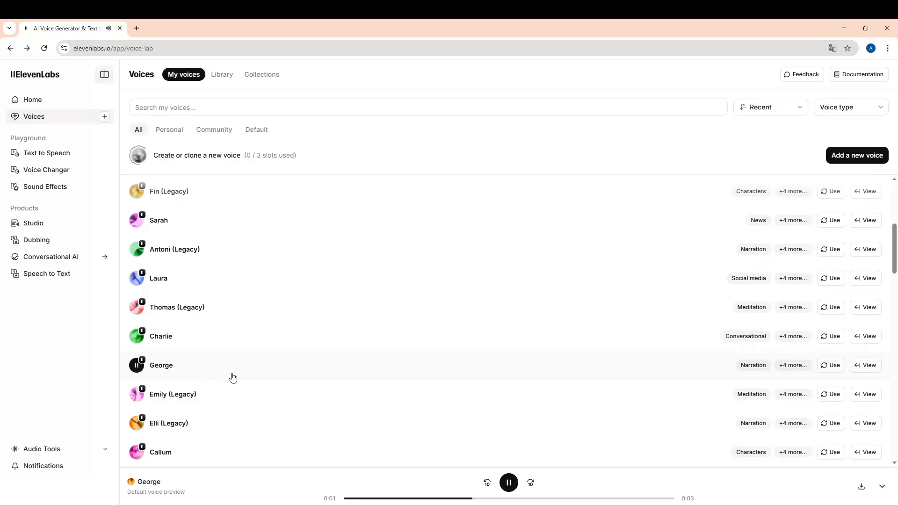
# In ElevenLabs, generate speech with the George voice for "We trimmed the list. Too many eyes, too many risks." and download it
pyautogui.click(831, 365)
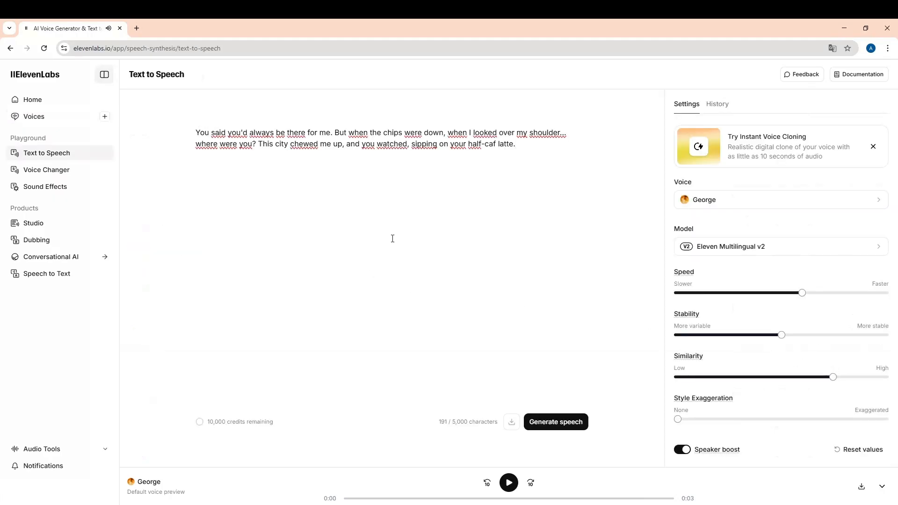
pyautogui.moveTo(389, 144); pyautogui.dragTo(160, 157)
pyautogui.hotkey('ctrl', 'a')
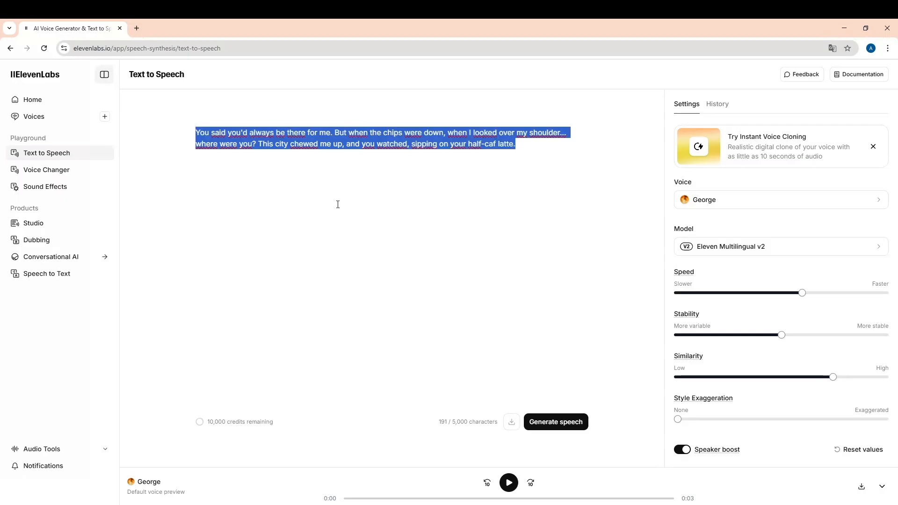
pyautogui.press('BackSpace')
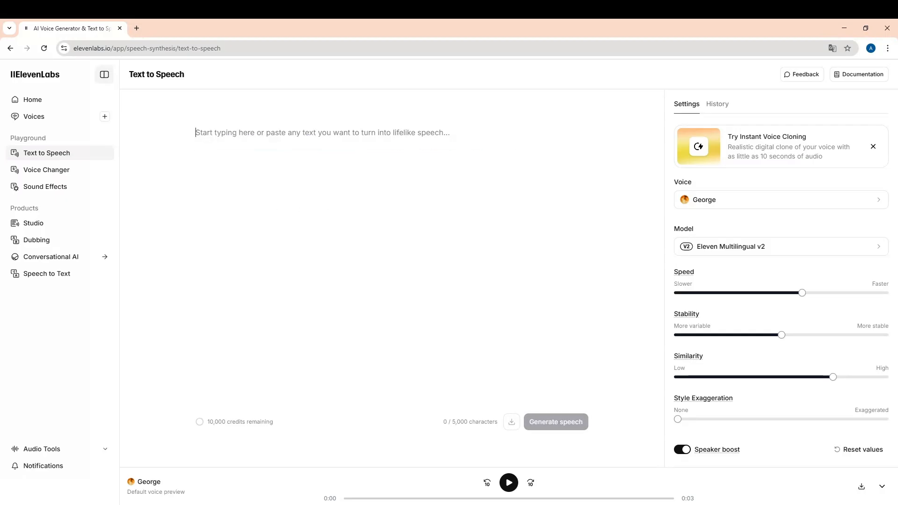
pyautogui.write('We trimmed the list. Too many eyes, too many risks.')
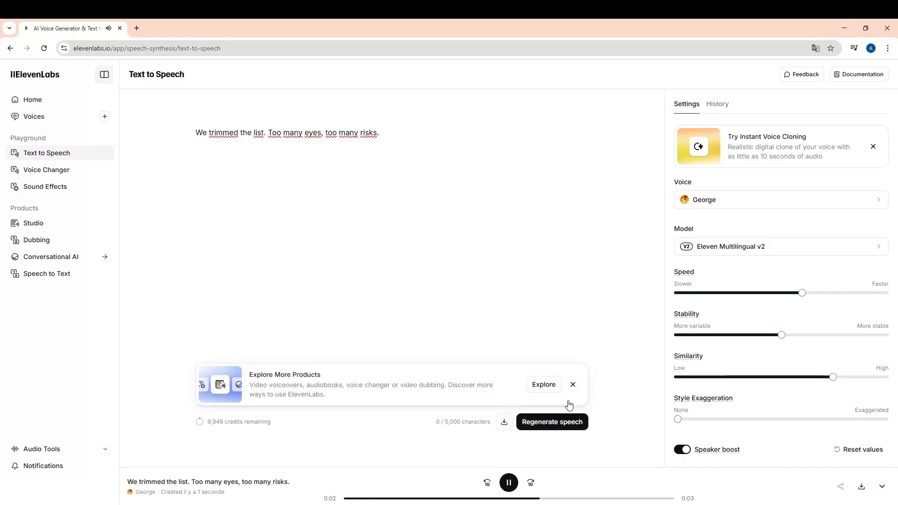
pyautogui.click(504, 422)
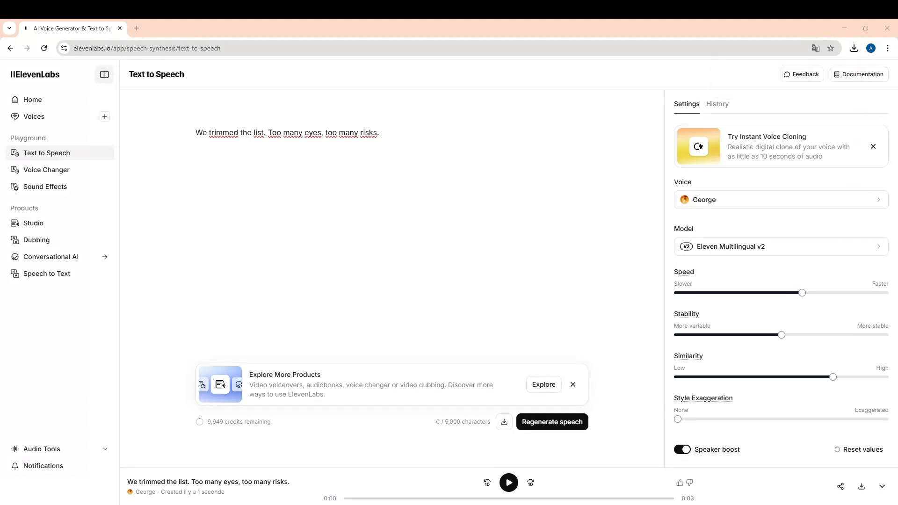
# Generate and download speech for "We've already got what we need, Rivas. The question is—do you have what it takes to convince us?"
pyautogui.click(363, 184)
pyautogui.hotkey('ctrl', 'a')
pyautogui.write("We've already got what we need, Rivas. The question is—do you have what it takes to convince us?")
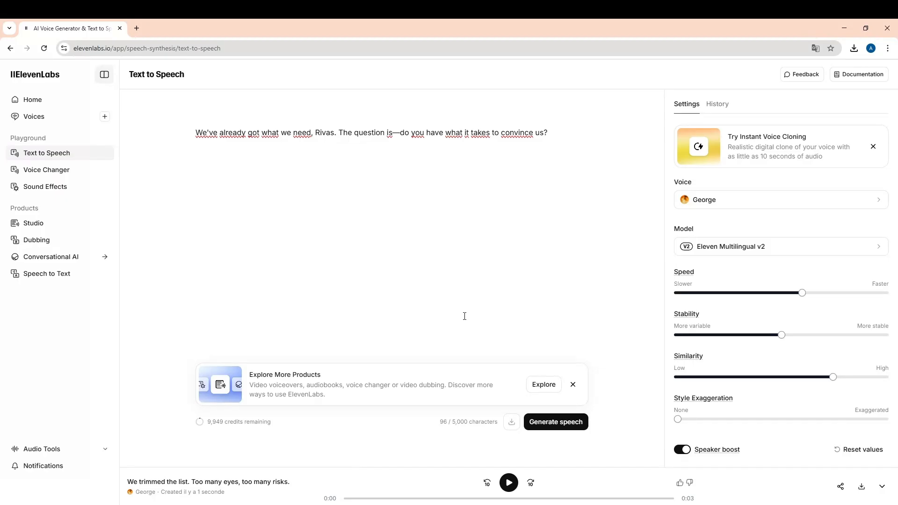
pyautogui.click(550, 423)
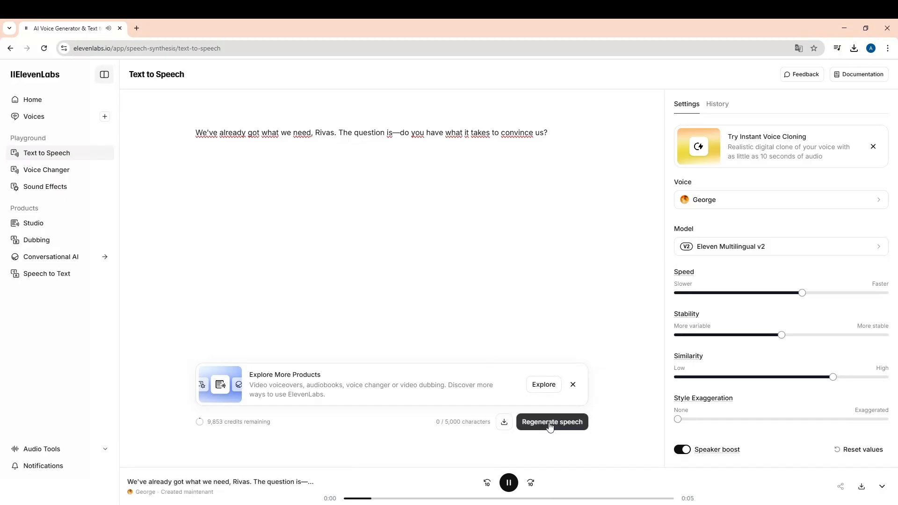
pyautogui.click(504, 422)
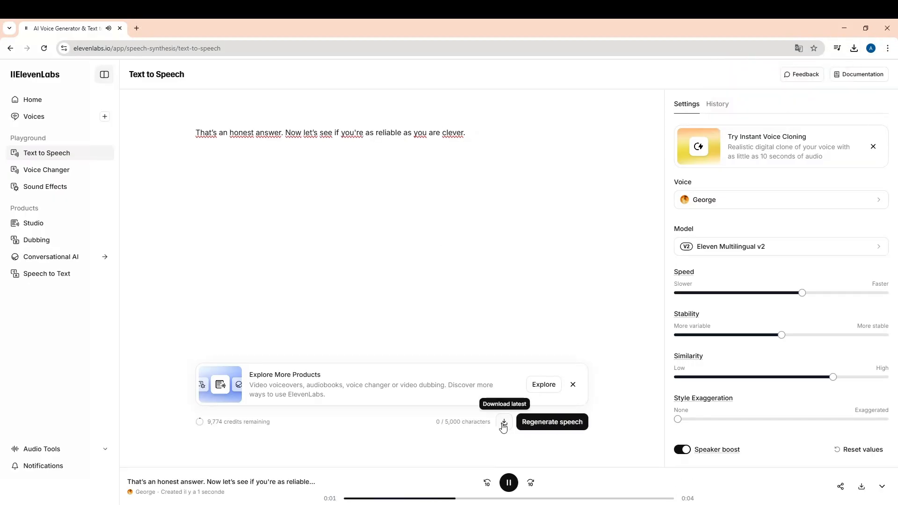
# Download the "That's an honest answer" clip, and find, preview and select the Laura voice for text to speech
pyautogui.click(504, 422)
pyautogui.click(33, 116)
pyautogui.write('laura')
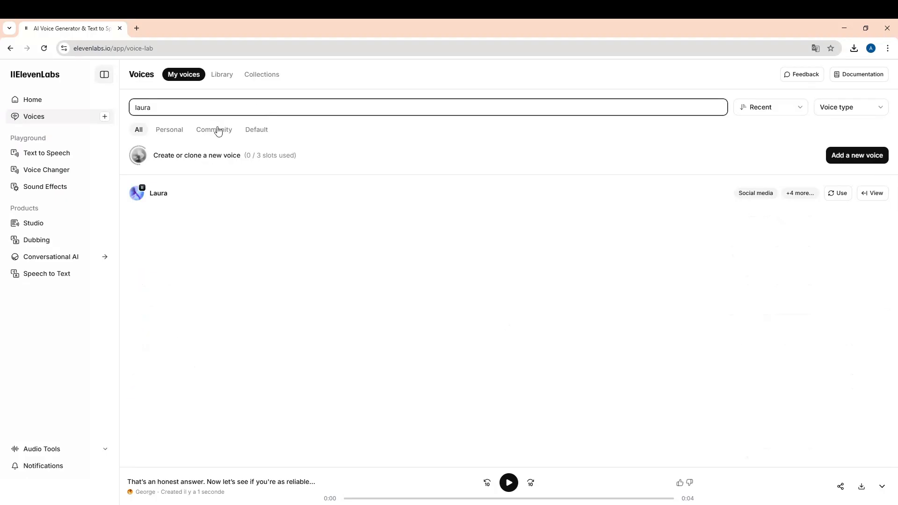
pyautogui.click(136, 193)
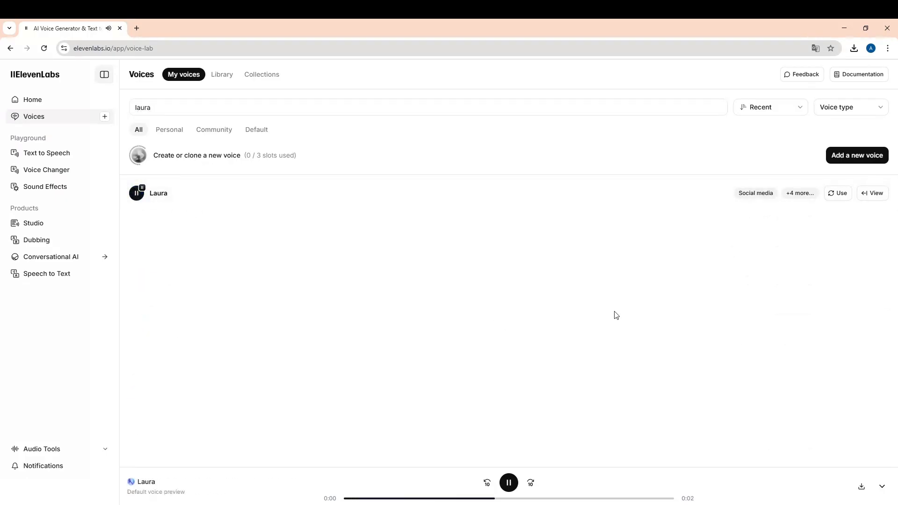
pyautogui.click(839, 193)
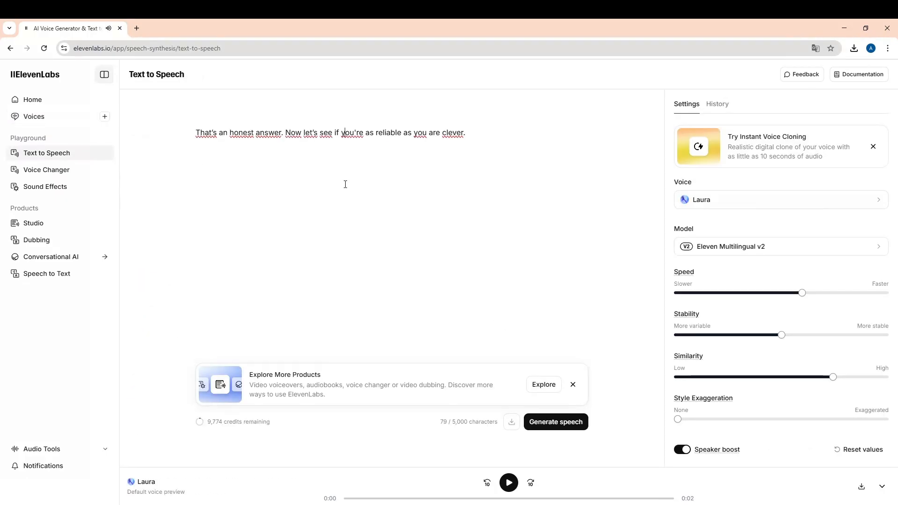
# Replace the text with "You ask a lot of questions for a guy who wants a deal." and generate its speech
pyautogui.click(345, 184)
pyautogui.hotkey('ctrl', 'a')
pyautogui.press('BackSpace')
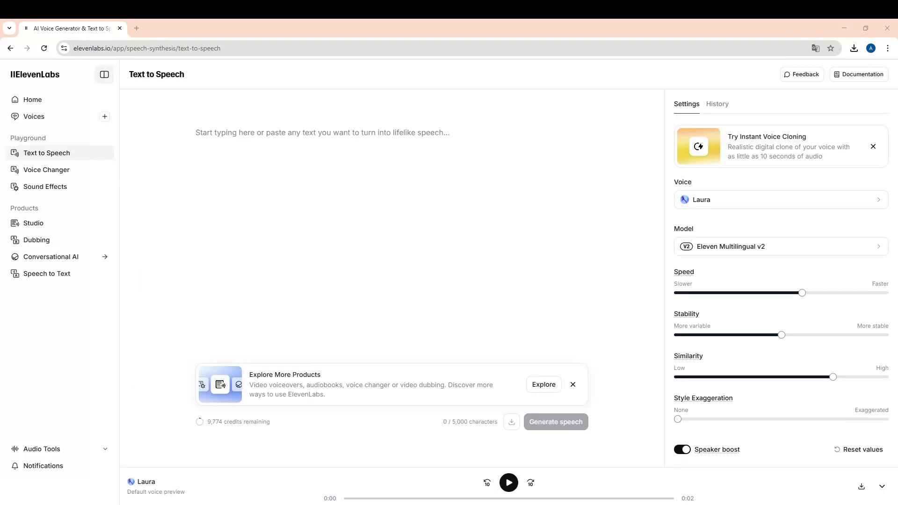
pyautogui.write('You ask a lot of questions for a guy who wants a deal.')
pyautogui.click(548, 423)
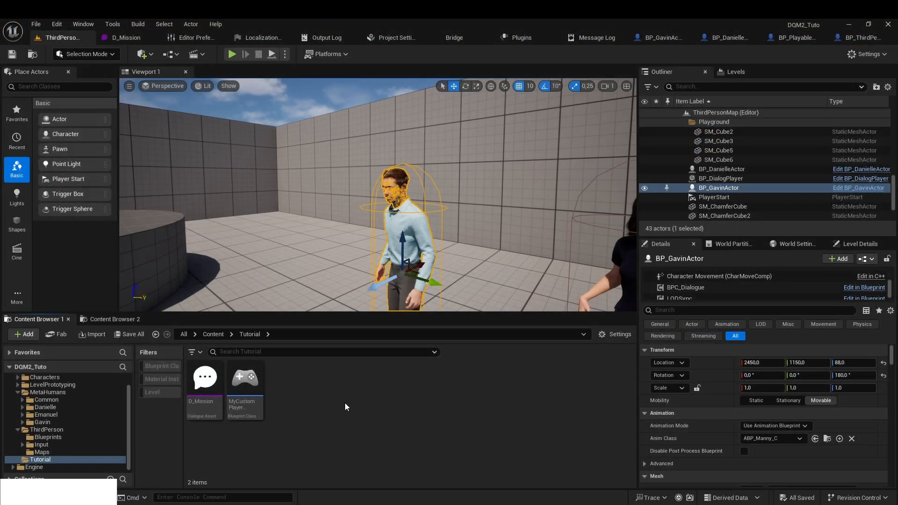
# In Unreal Editor, create an Audio folder inside Tutorial, and bring up the Downloads folder holding the MP3 voice files
pyautogui.rightClick(344, 402)
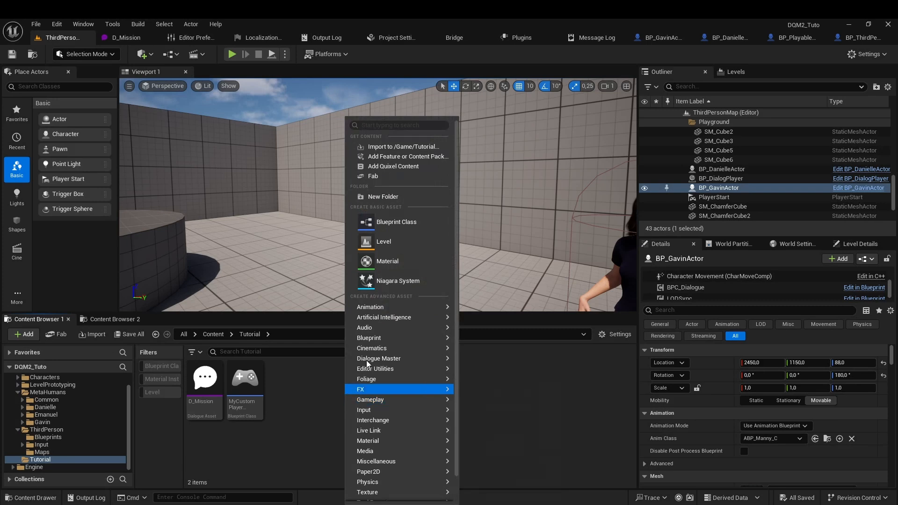
pyautogui.click(396, 197)
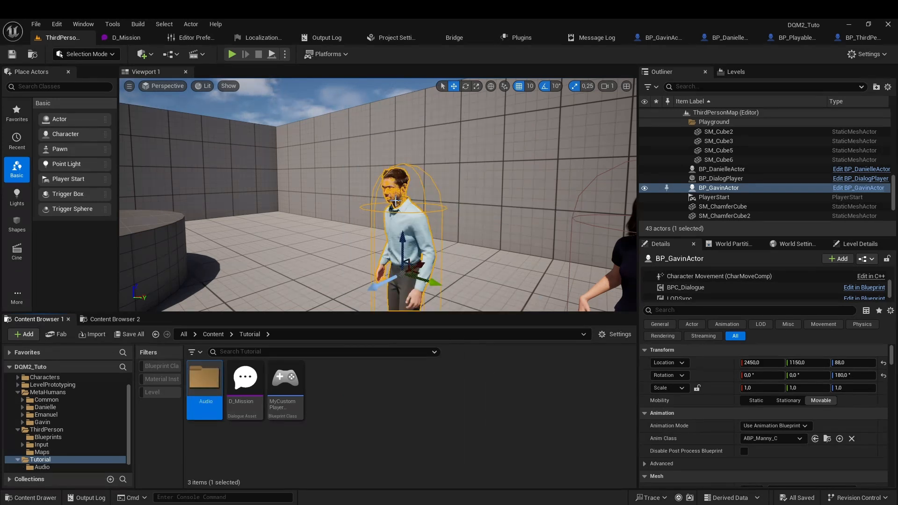
pyautogui.click(149, 487)
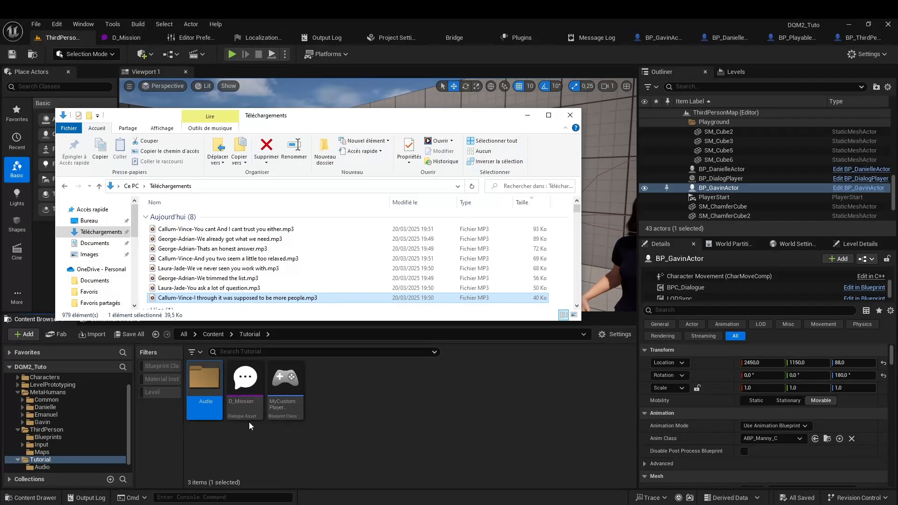
# Import the eight downloaded MP3 voice files into the Tutorial/Audio folder and save all the new sound waves
pyautogui.keyDown('shift'); pyautogui.click(216, 231); pyautogui.keyUp('shift')
pyautogui.doubleClick(205, 383)
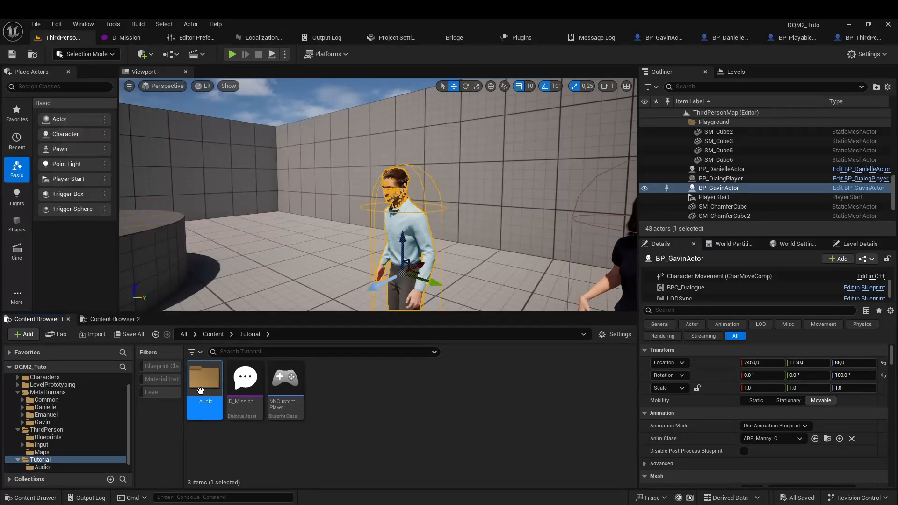
pyautogui.moveTo(96, 504)
pyautogui.click(149, 470)
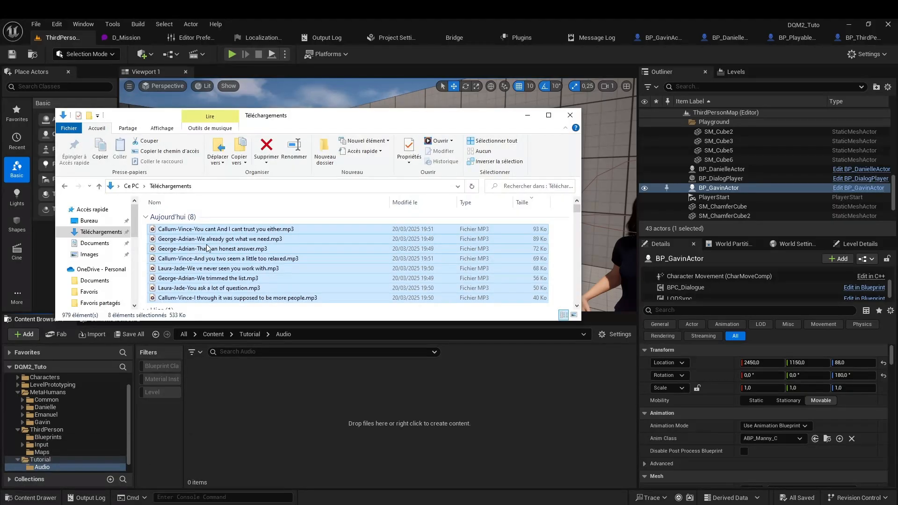
pyautogui.moveTo(207, 245); pyautogui.dragTo(259, 405)
pyautogui.click(272, 449)
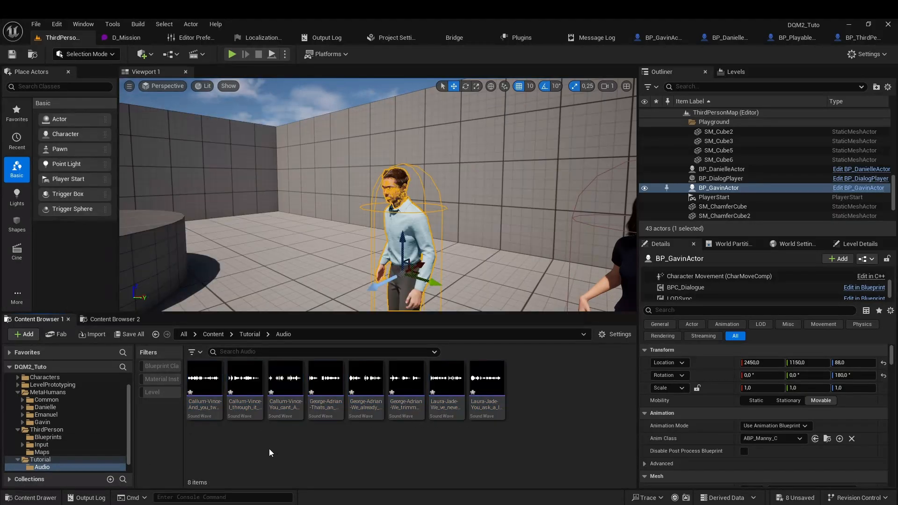
pyautogui.click(129, 334)
pyautogui.click(523, 372)
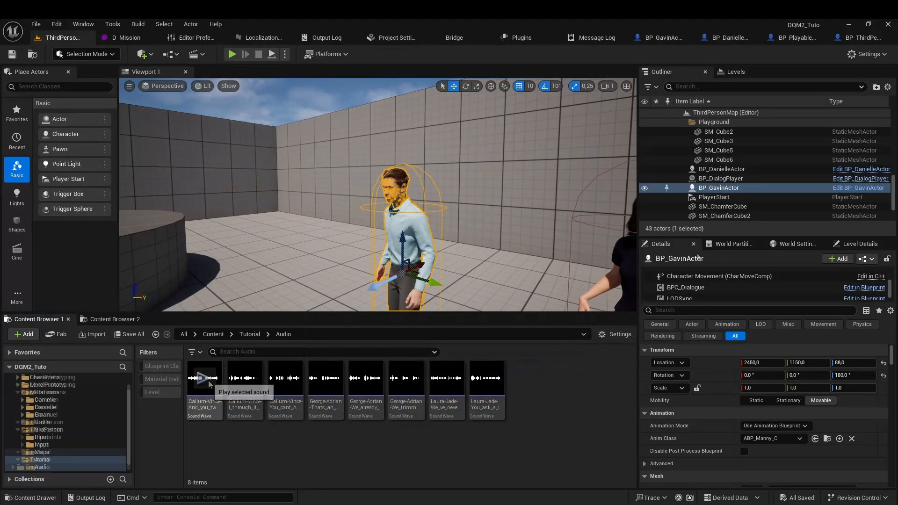
# Enable the experimental MetaHuman plugin for the project and restart the editor
pyautogui.click(57, 24)
pyautogui.click(98, 185)
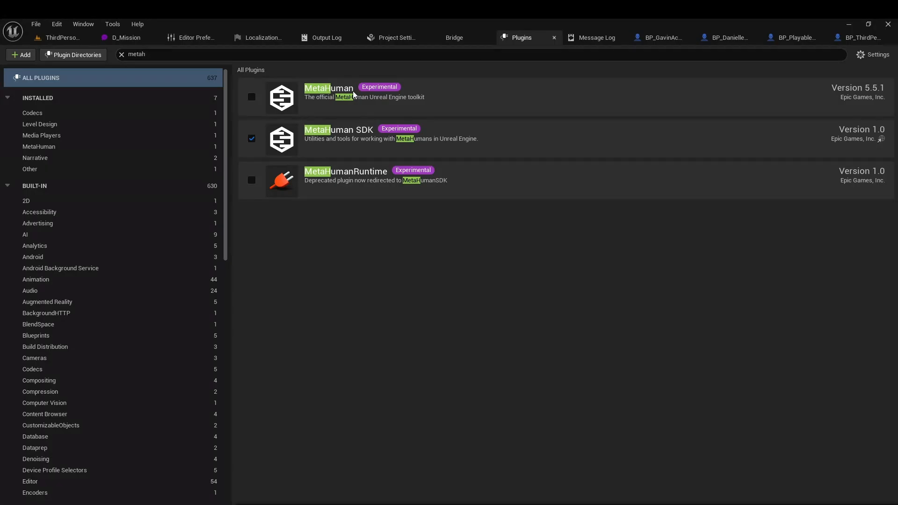
pyautogui.click(252, 98)
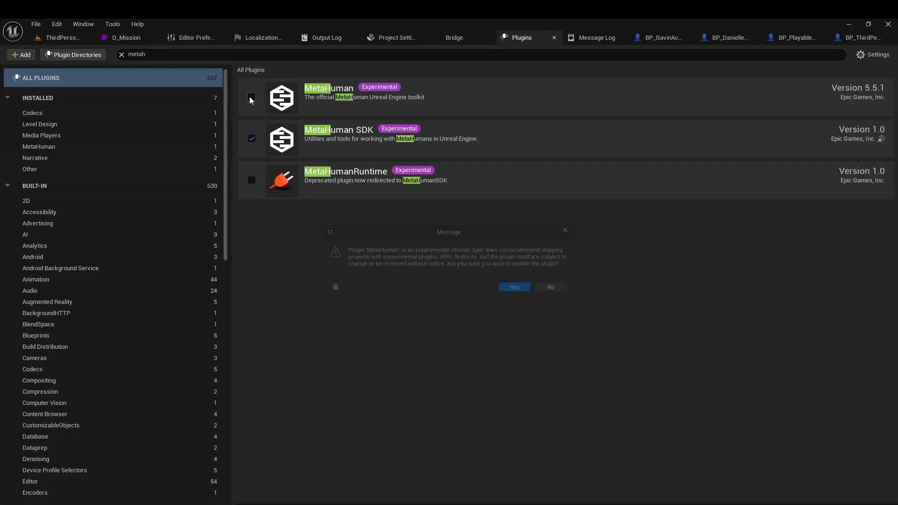
pyautogui.click(516, 288)
pyautogui.click(875, 487)
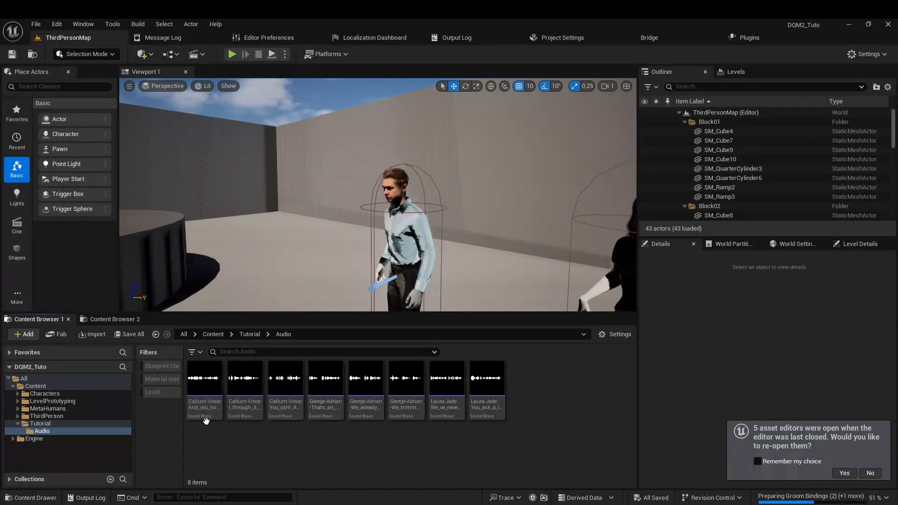
# Select all eight sound waves in the Audio folder and start the MetaHuman Performance export to anim sequences
pyautogui.click(210, 408)
pyautogui.keyDown('shift'); pyautogui.click(486, 402); pyautogui.keyUp('shift')
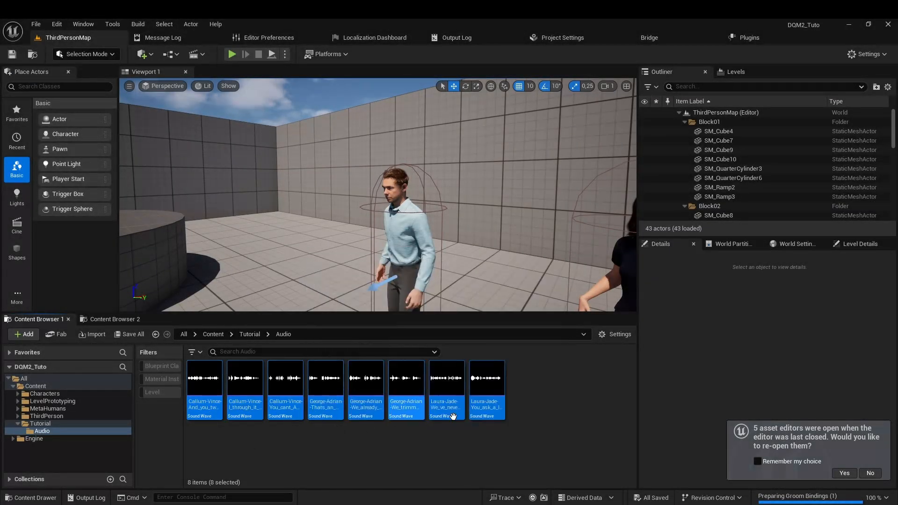
pyautogui.rightClick(491, 407)
pyautogui.moveTo(578, 160)
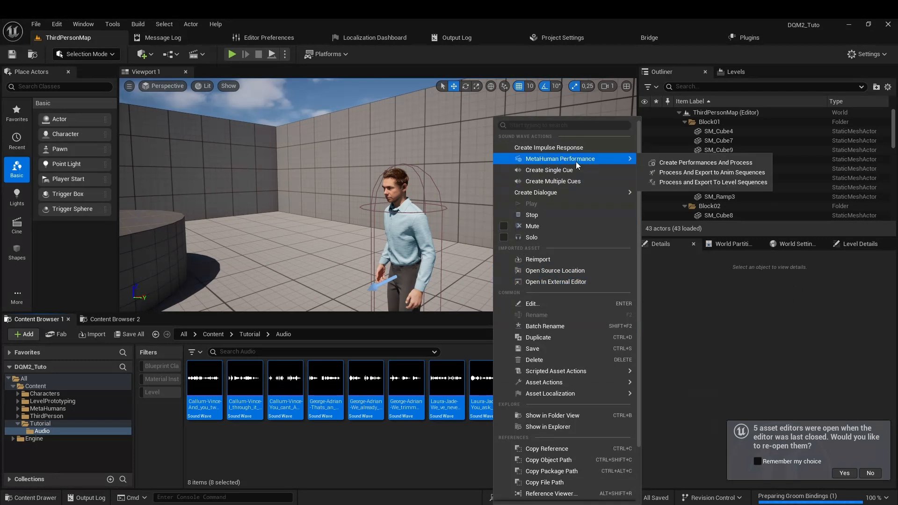
pyautogui.click(697, 173)
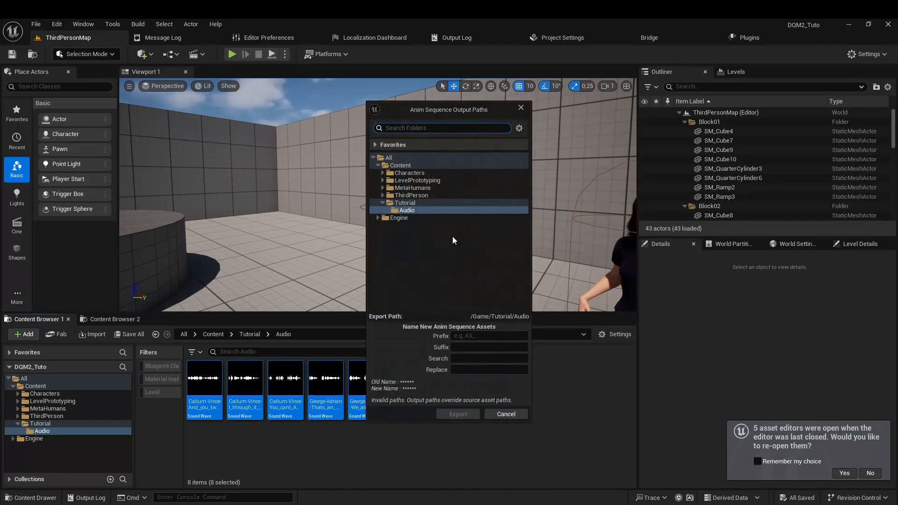
# Export the anim sequences to a new FacialAnims folder inside Tutorial with prefix face_, and create them with the default processing settings
pyautogui.click(411, 203)
pyautogui.rightClick(411, 204)
pyautogui.click(442, 210)
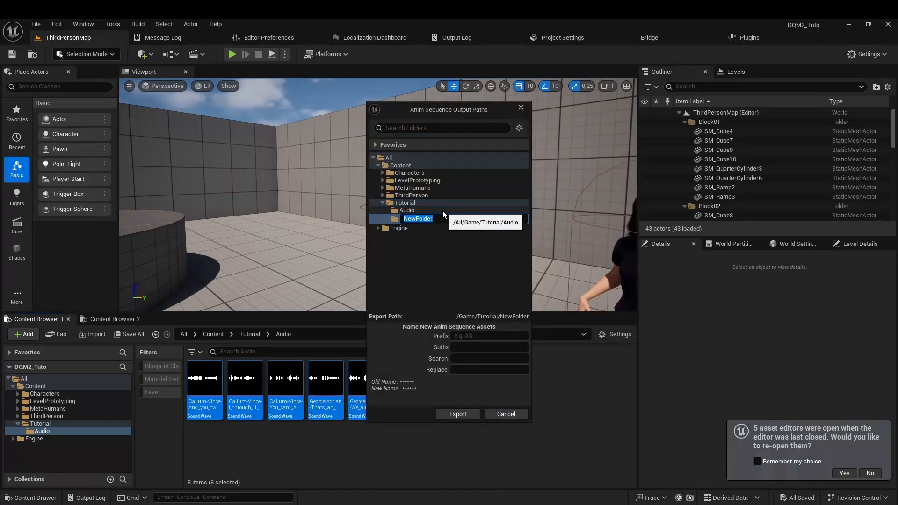
pyautogui.write('FacialAnims')
pyautogui.press('Return')
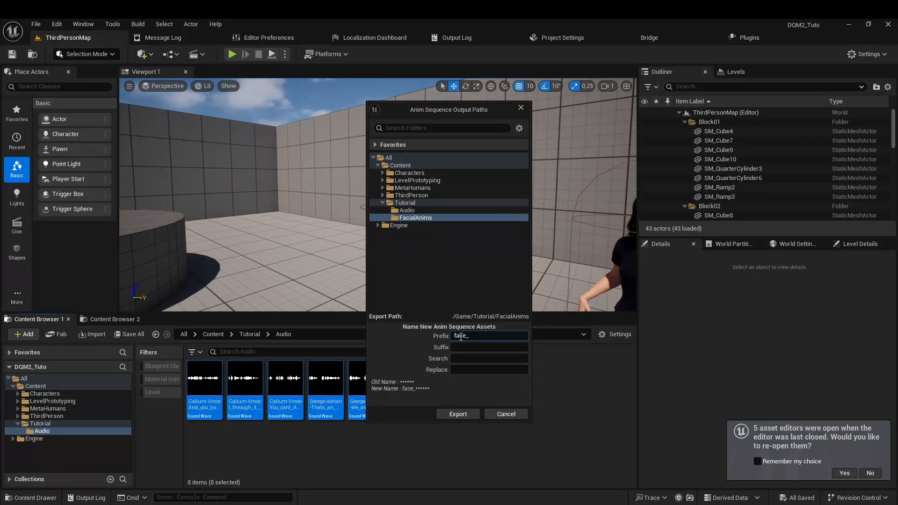
pyautogui.click(461, 337)
pyautogui.write('face_')
pyautogui.click(458, 414)
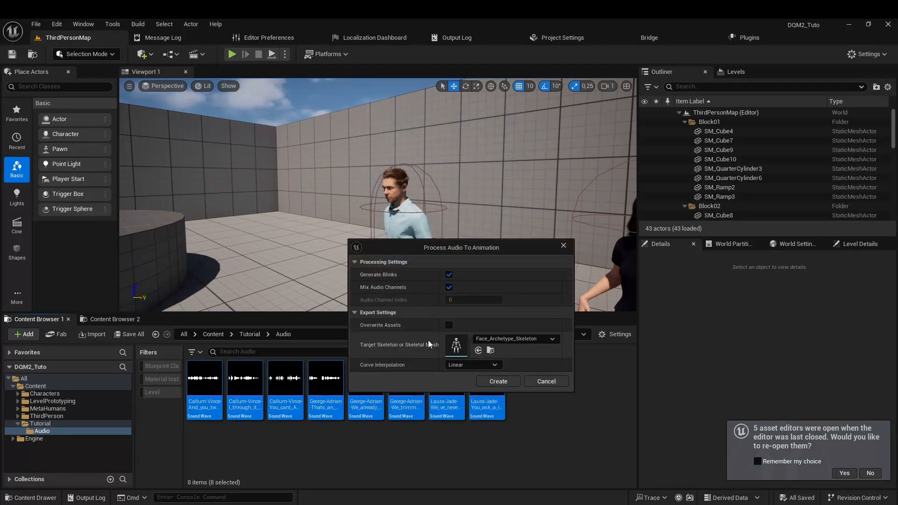
pyautogui.click(506, 381)
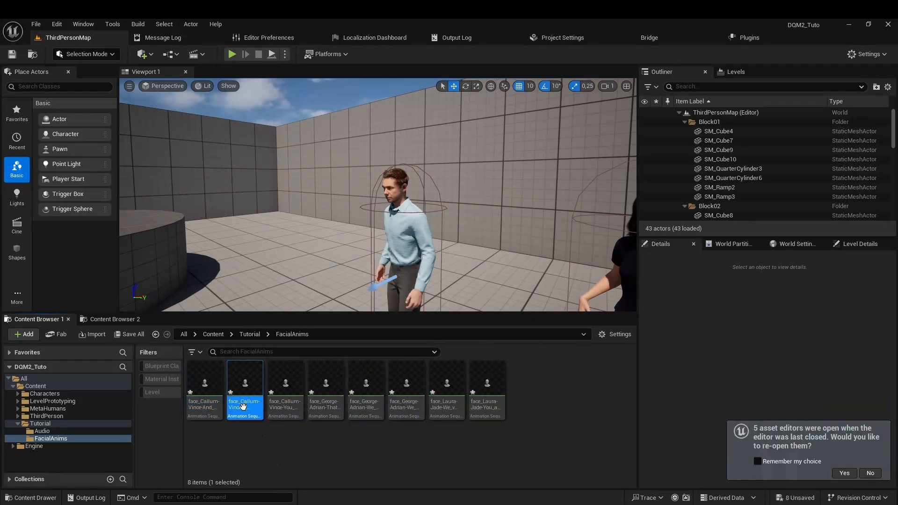
# Preview the facial animation for the "I through it was supposed to be more people" line, and save all generated sequences
pyautogui.doubleClick(243, 406)
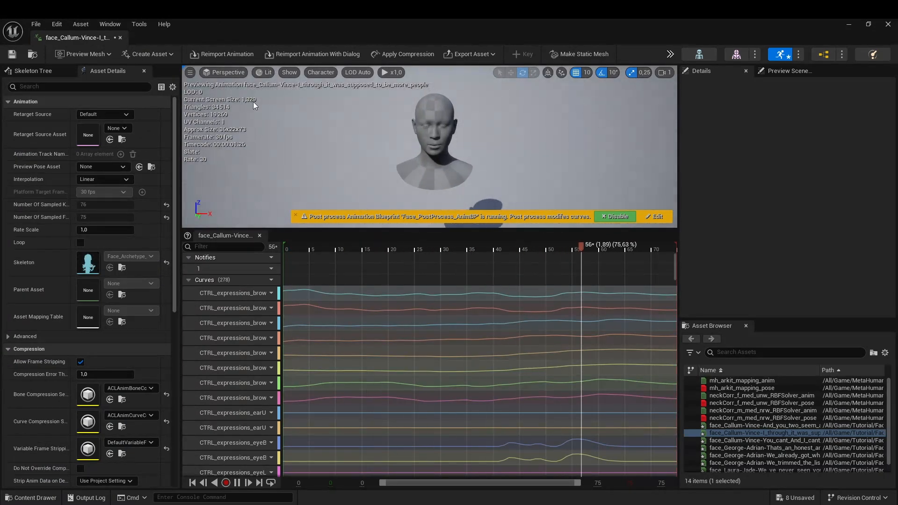
pyautogui.click(121, 37)
pyautogui.click(135, 335)
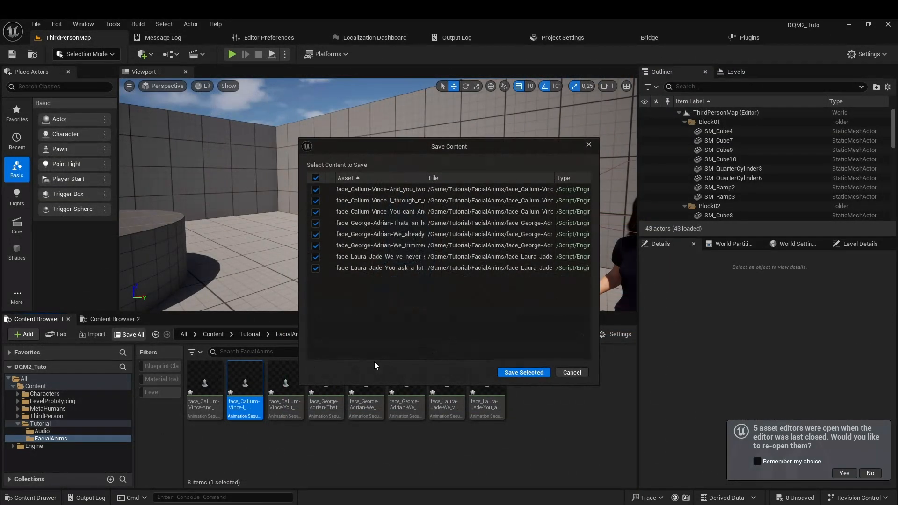
pyautogui.click(524, 372)
# Create an animation montage from each of the eight facial anim sequences in FacialAnims and save them all
pyautogui.click(205, 386)
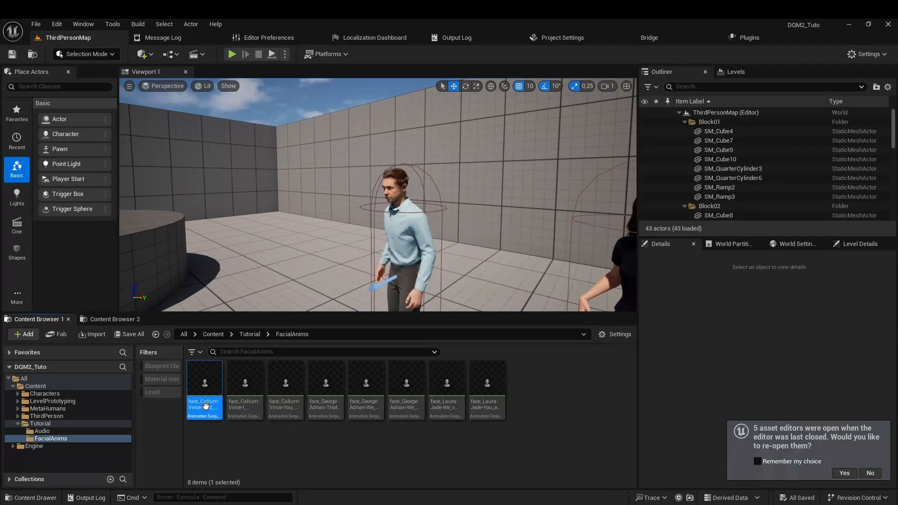
pyautogui.keyDown('shift'); pyautogui.click(487, 389); pyautogui.keyUp('shift')
pyautogui.rightClick(488, 389)
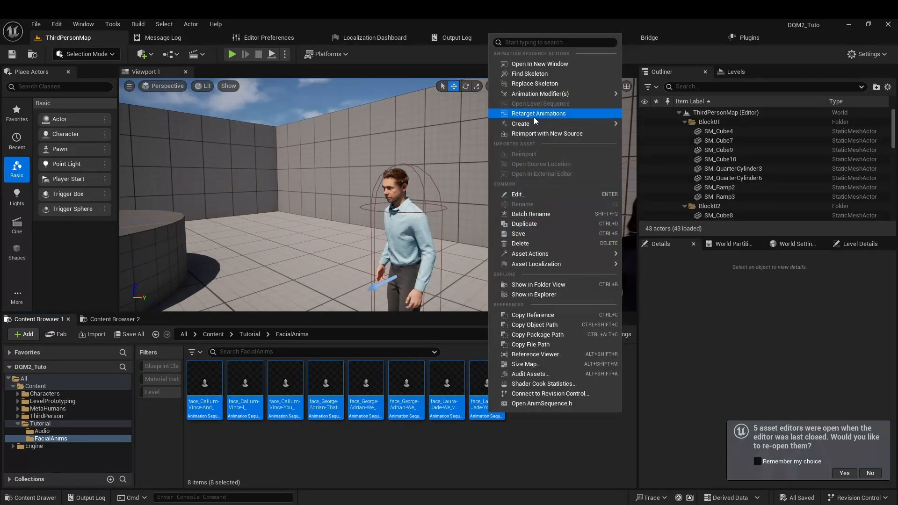
pyautogui.moveTo(585, 123)
pyautogui.click(664, 135)
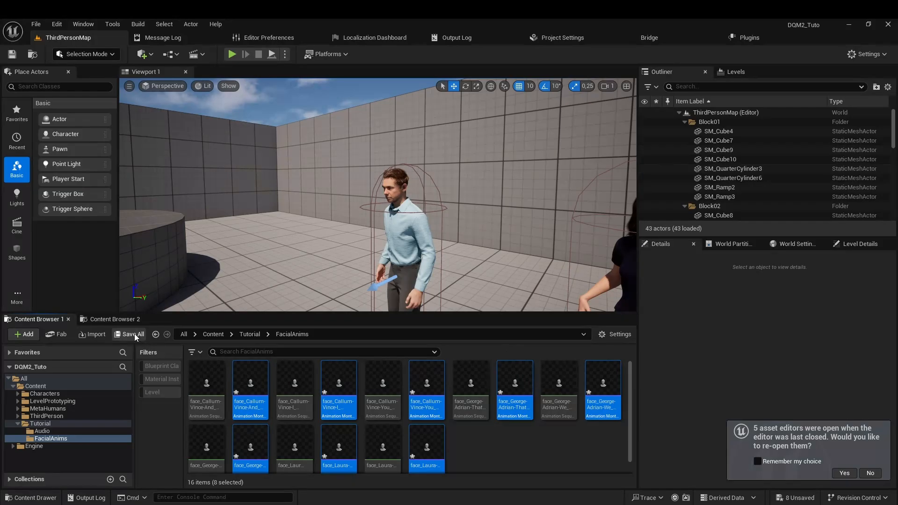
pyautogui.click(519, 372)
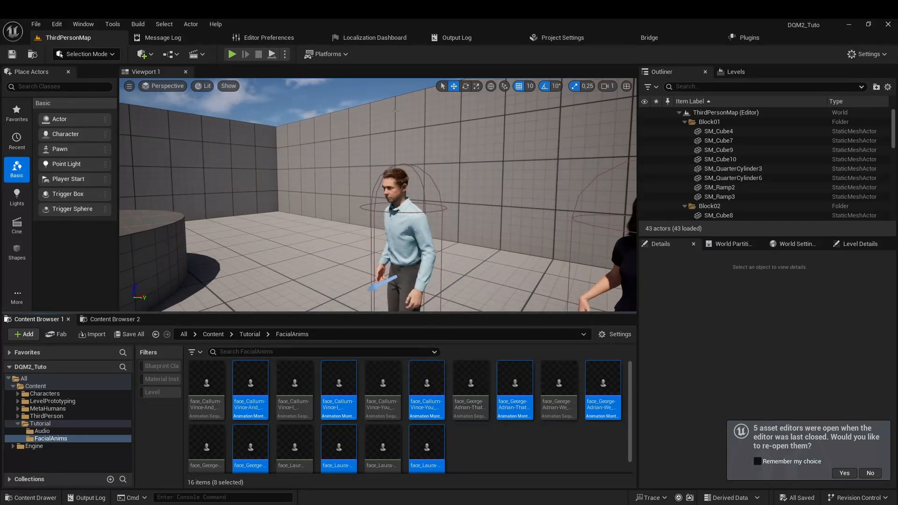
# Open the D_Mission dialogue asset from the Tutorial folder and go to the replique properties of the first dialogue node
pyautogui.click(213, 334)
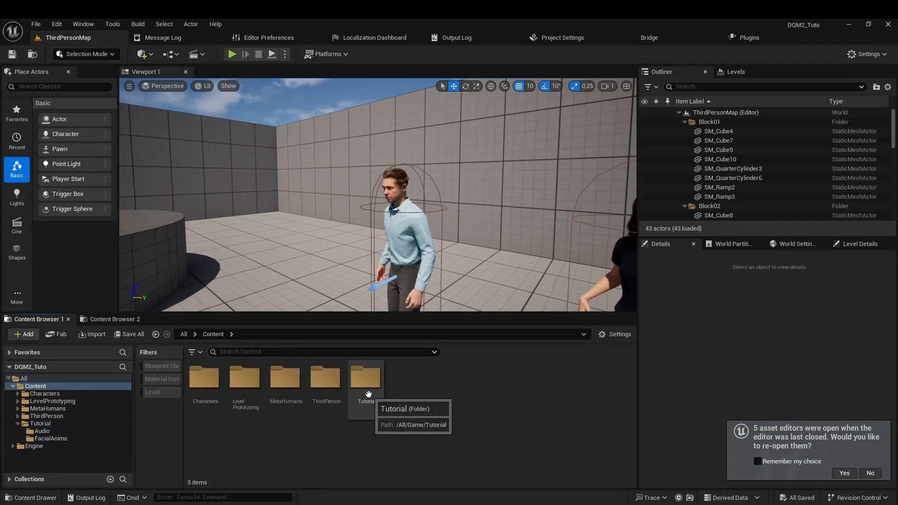
pyautogui.doubleClick(369, 394)
pyautogui.click(289, 411)
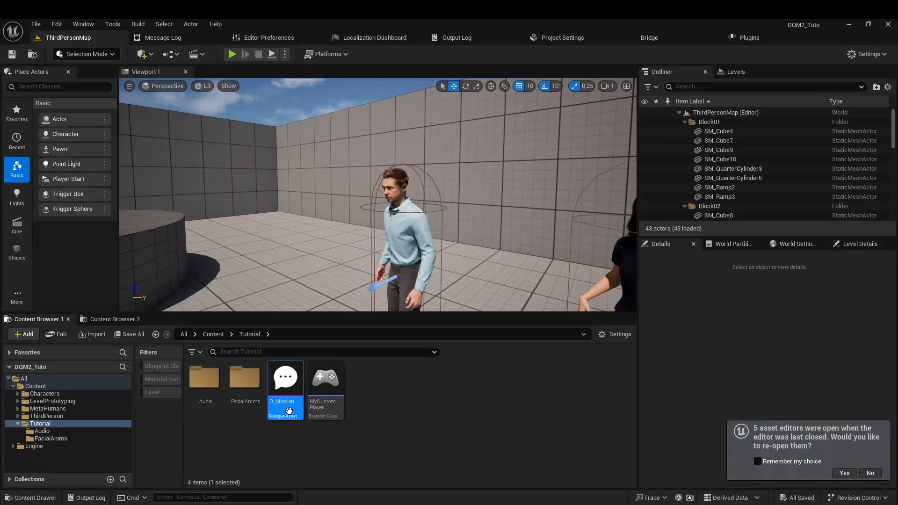
pyautogui.doubleClick(289, 410)
pyautogui.scroll(4, 49, 290)
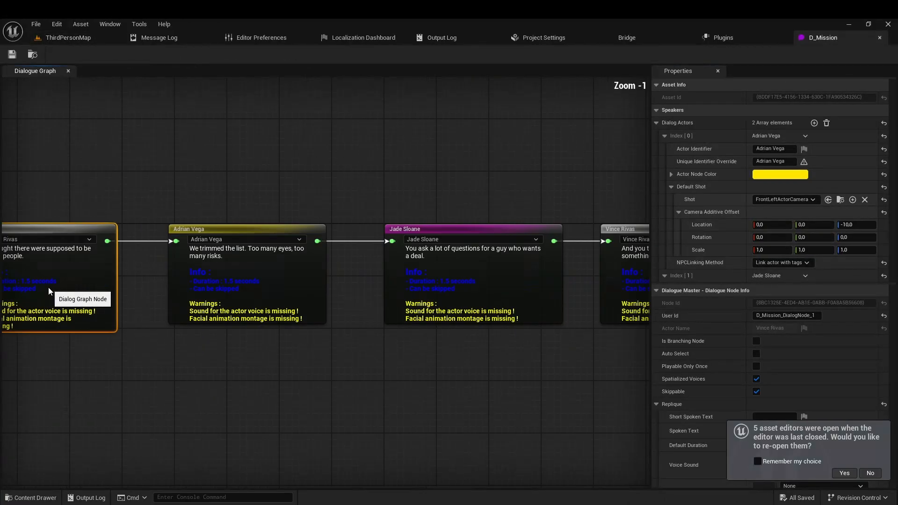
pyautogui.moveTo(49, 291); pyautogui.dragTo(244, 312, button='right')
pyautogui.scroll(-5, 721, 377)
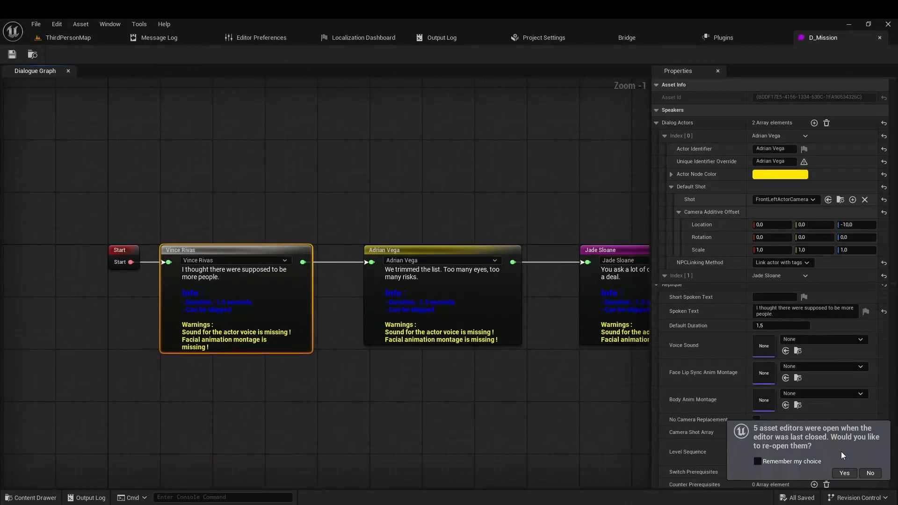
# Assign the matching "I_through_it" voice sound and face lip sync montage to the "I thought there were supposed to be more people." node
pyautogui.click(819, 344)
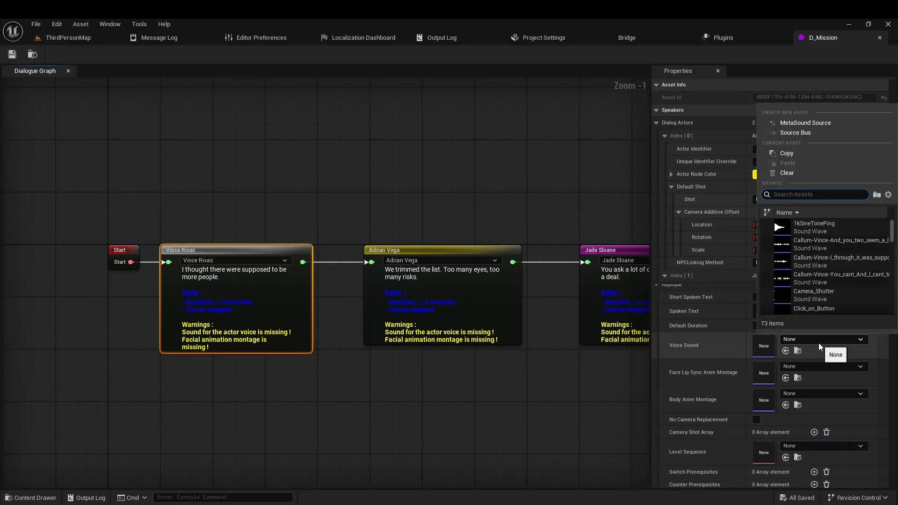
pyautogui.write('i thr')
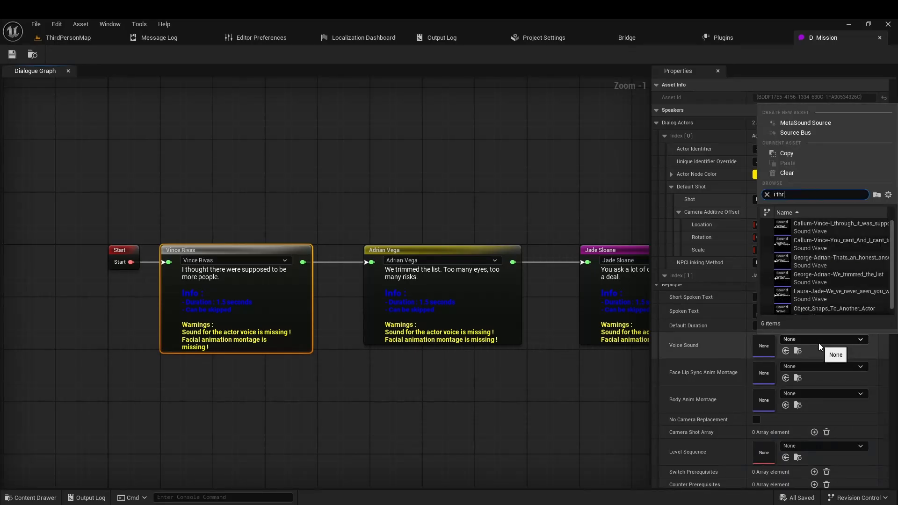
pyautogui.write('ough')
pyautogui.click(840, 227)
pyautogui.click(806, 366)
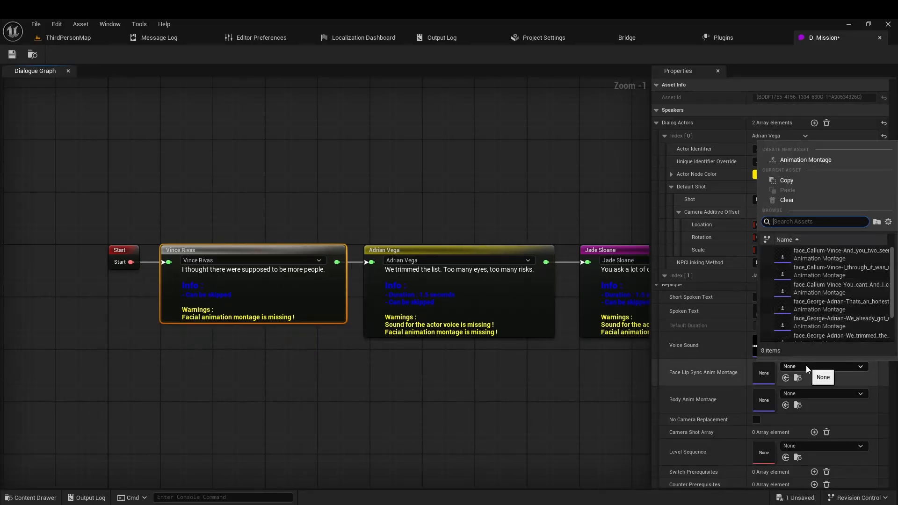
pyautogui.write('throu')
pyautogui.click(832, 254)
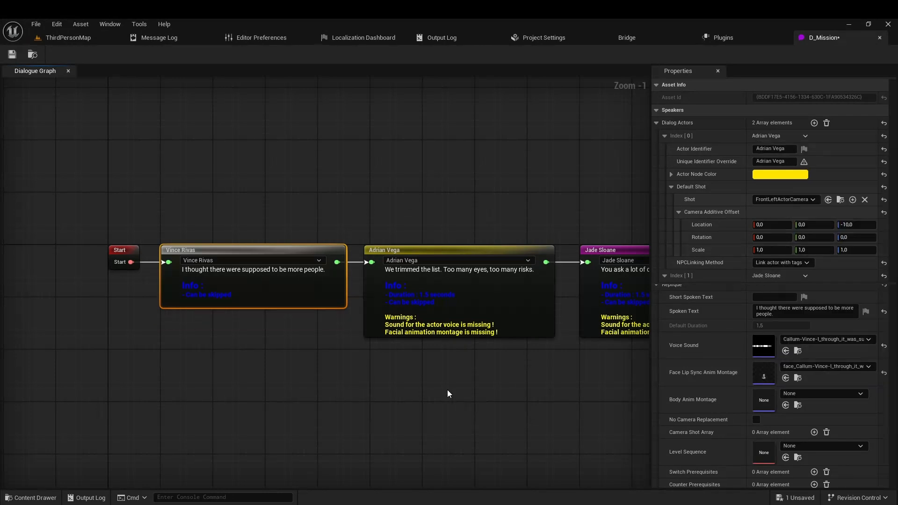
# Assign the matching voice sound and face lip sync montage to the "We trimmed the list. Too many eyes, too many risks." node
pyautogui.click(449, 300)
pyautogui.click(804, 339)
pyautogui.click(832, 227)
pyautogui.click(821, 367)
pyautogui.click(833, 254)
# Assign the matching voice sound and face lip sync montage to the "You ask a lot of questions for a guy who wants a deal." node
pyautogui.moveTo(624, 347); pyautogui.dragTo(313, 338, button='right')
pyautogui.click(337, 300)
pyautogui.click(818, 339)
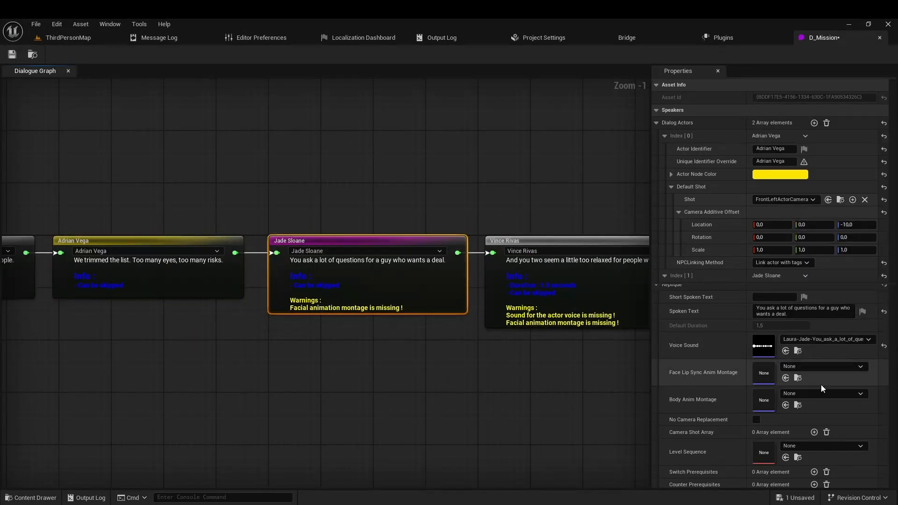
pyautogui.click(820, 366)
# Assign the matching voice sound and face lip sync montage to the "And you two seem a little too relaxed" node
pyautogui.moveTo(608, 318); pyautogui.dragTo(364, 307, button='right')
pyautogui.click(421, 285)
pyautogui.click(801, 340)
pyautogui.click(828, 227)
# Assign the matching "already" voice sound and face lip sync montage to the "We've already got what we need, Rivas." node
pyautogui.click(449, 281)
pyautogui.click(806, 345)
pyautogui.write('already')
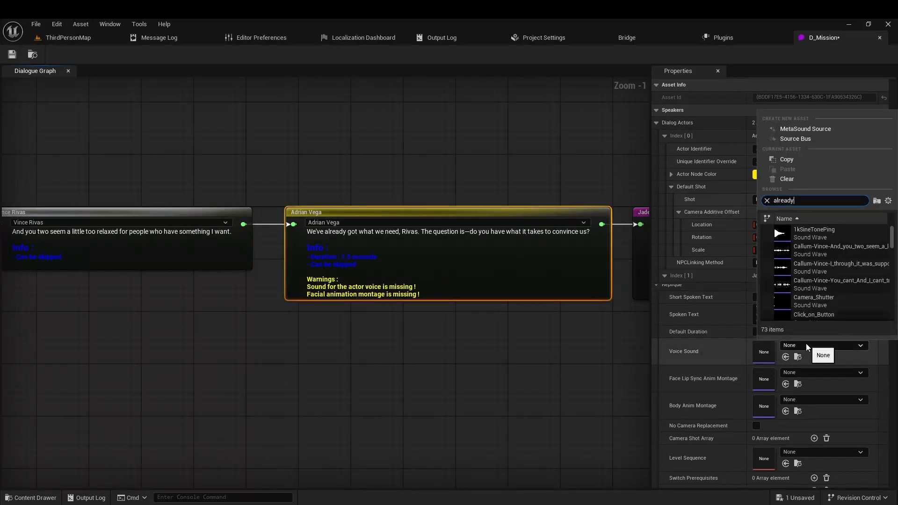
pyautogui.click(832, 233)
pyautogui.click(815, 373)
pyautogui.write('already')
pyautogui.click(832, 259)
# Assign the matching voice sound and face lip sync montage to the "We've never seen you work with our kind before." node
pyautogui.moveTo(622, 327); pyautogui.dragTo(282, 339, button='right')
pyautogui.click(421, 299)
pyautogui.click(821, 346)
pyautogui.click(833, 233)
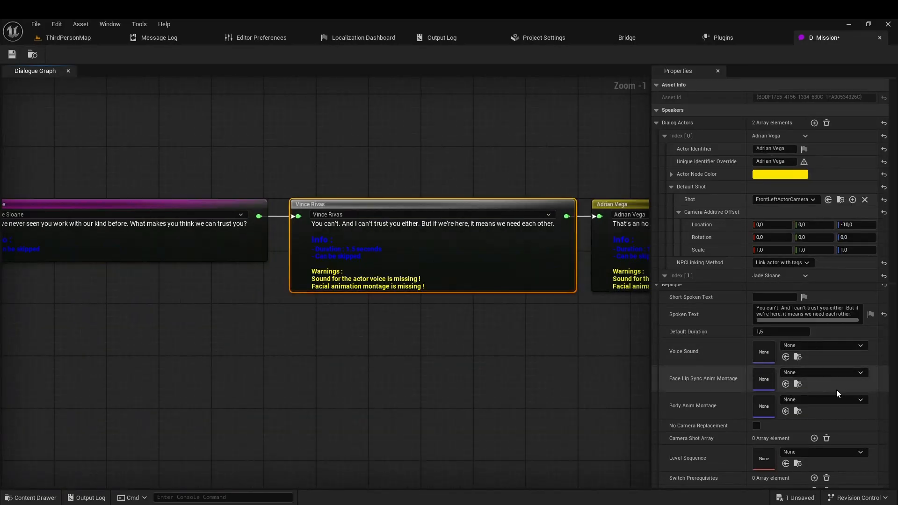
# Assign the matching voice sound and face lip sync montage to the "You can't. And I can't trust you either." node
pyautogui.click(816, 346)
pyautogui.click(832, 278)
pyautogui.click(804, 373)
pyautogui.click(834, 294)
# Assign the matching "honest" voice sound and face lip sync montage to the "That's an honest answer" node, and save the dialogue asset
pyautogui.moveTo(608, 333); pyautogui.dragTo(363, 328, button='right')
pyautogui.click(435, 276)
pyautogui.click(807, 343)
pyautogui.write('hone')
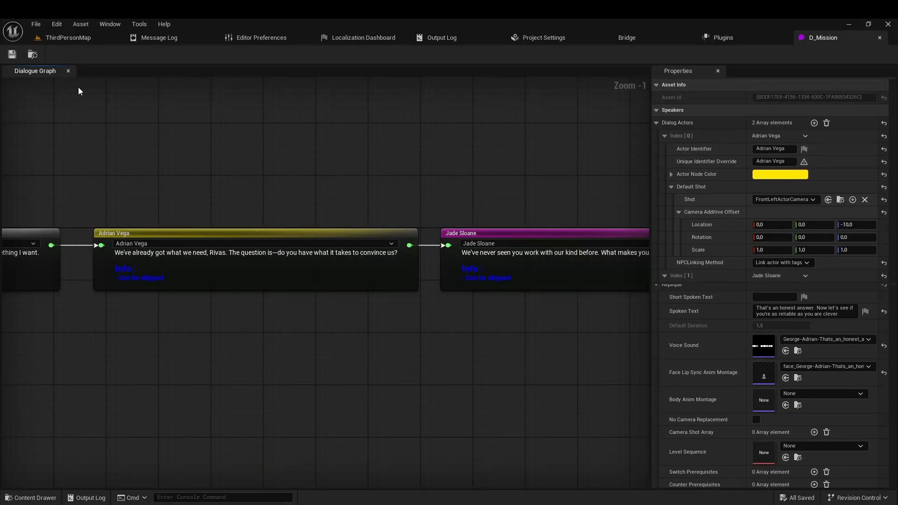
# Play the ThirdPersonMap level and walk the character toward the two NPCs to test the voiced conversation, then stop playing
pyautogui.click(71, 38)
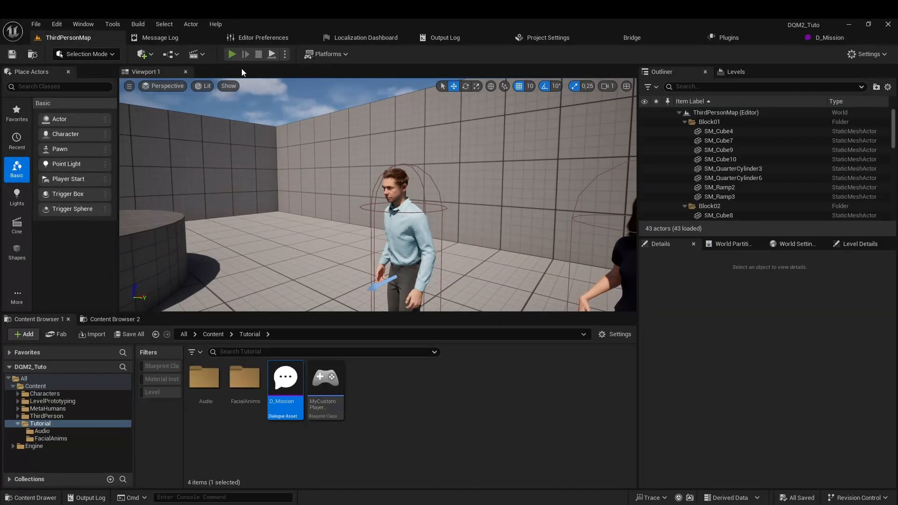
pyautogui.hotkey('alt', 'p')
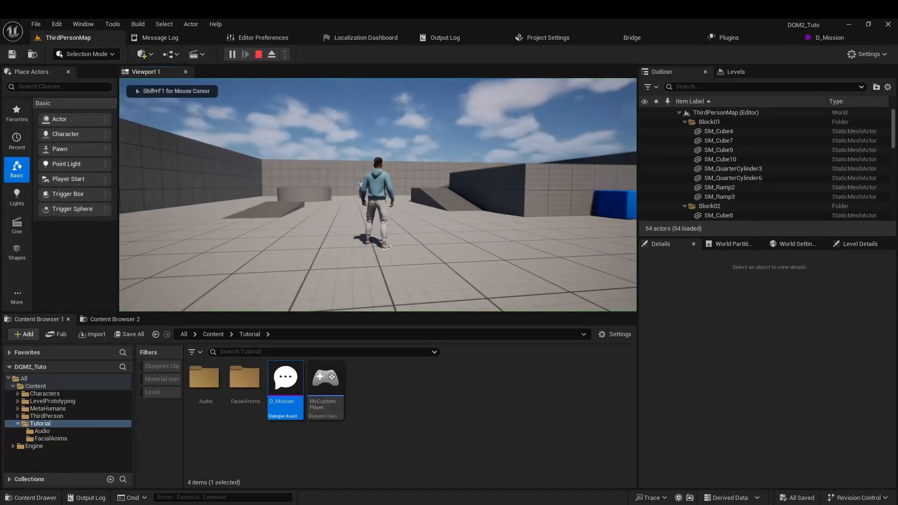
pyautogui.press('w')
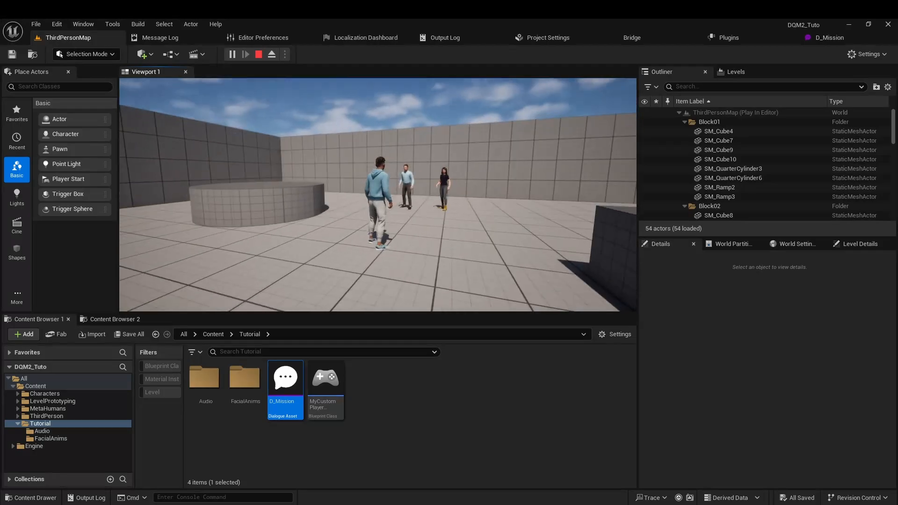
pyautogui.press('Escape')
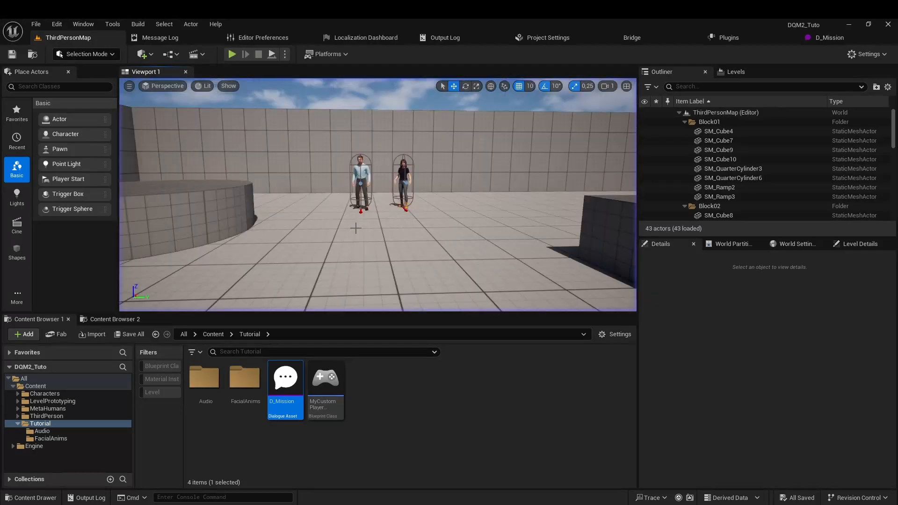
# Set the Dialog Camera Blend Time of the D_Mission dialogue to 1,5 and save the asset
pyautogui.doubleClick(285, 376)
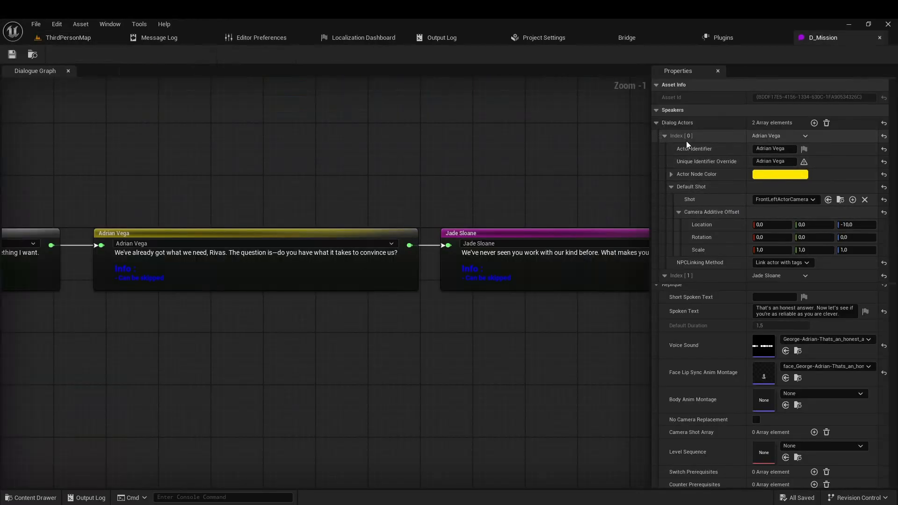
pyautogui.click(656, 123)
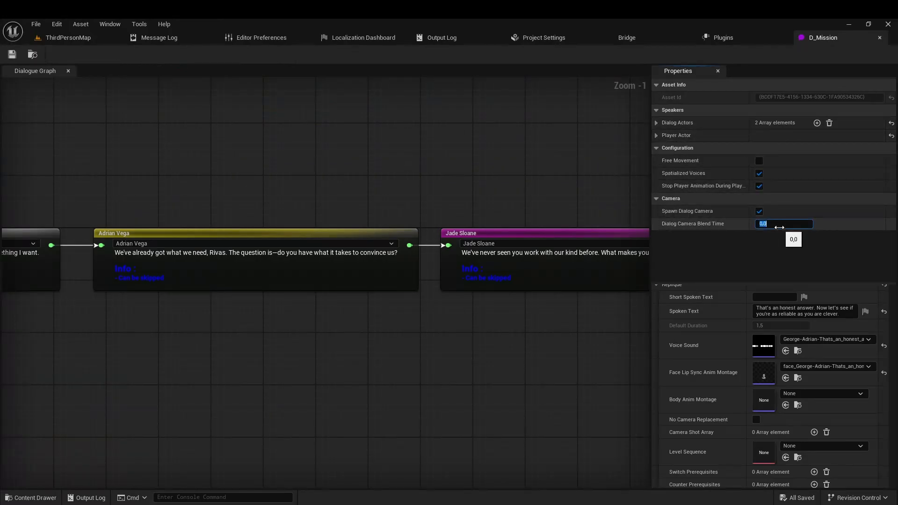
pyautogui.click(779, 226)
pyautogui.write('1,5')
pyautogui.press('Return')
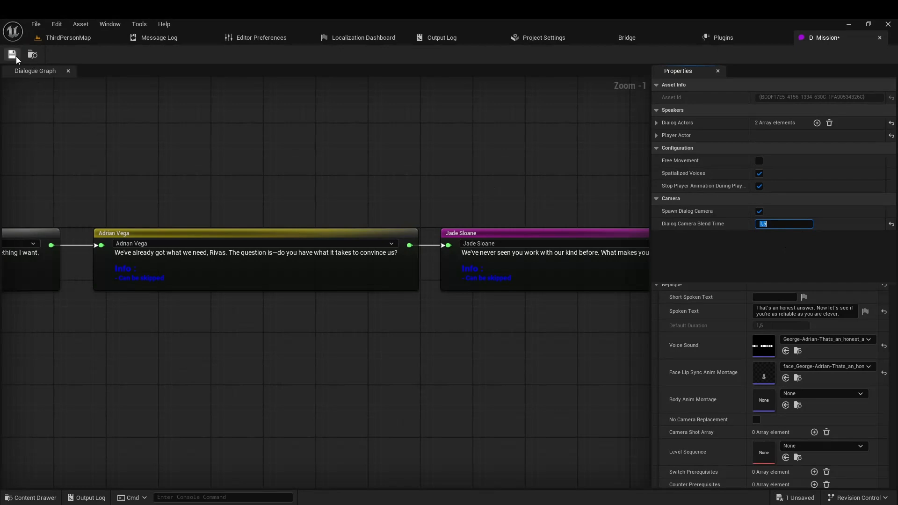
# Play the level again and approach the NPCs to check the camera blend into the dialogue, then stop playing
pyautogui.click(76, 42)
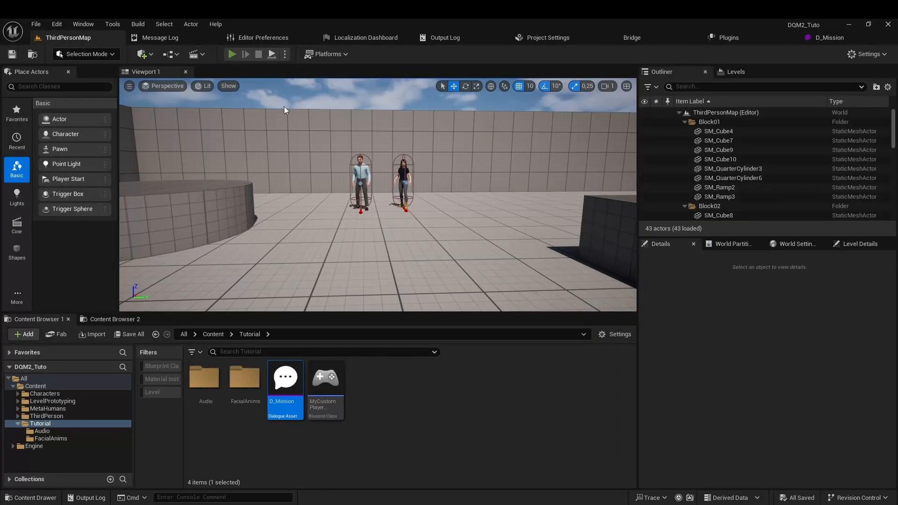
pyautogui.click(422, 181)
pyautogui.press('w')
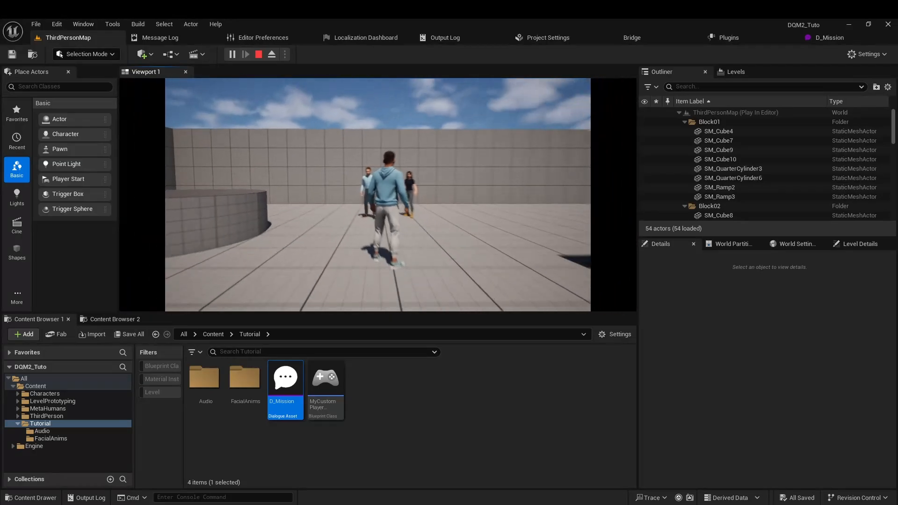
pyautogui.press('Escape')
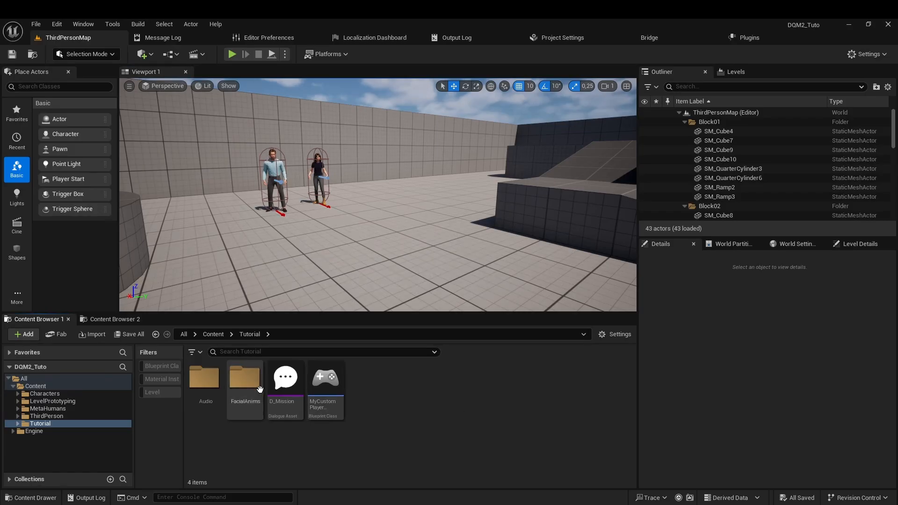
# In D_Mission, add a player dialog node after "That's an honest answer" and set its default duration to 0
pyautogui.click(284, 416)
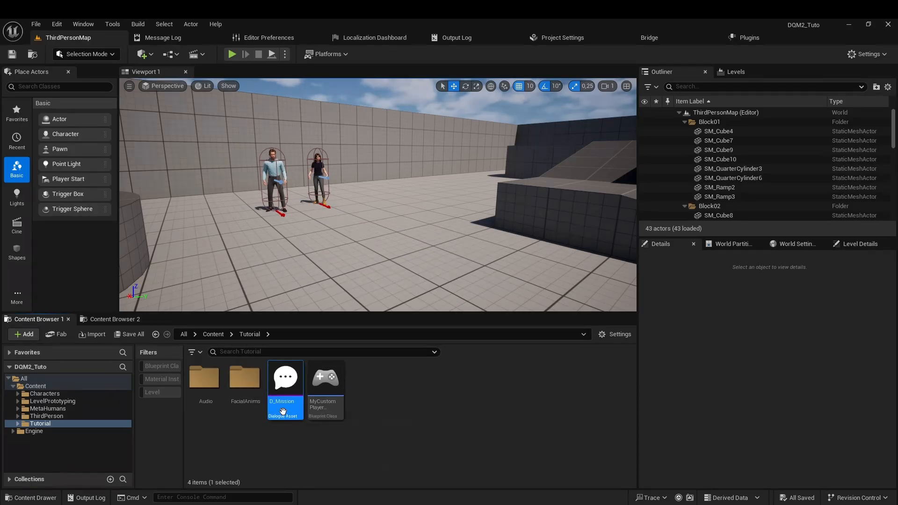
pyautogui.doubleClick(283, 411)
pyautogui.scroll(2, 79, 330)
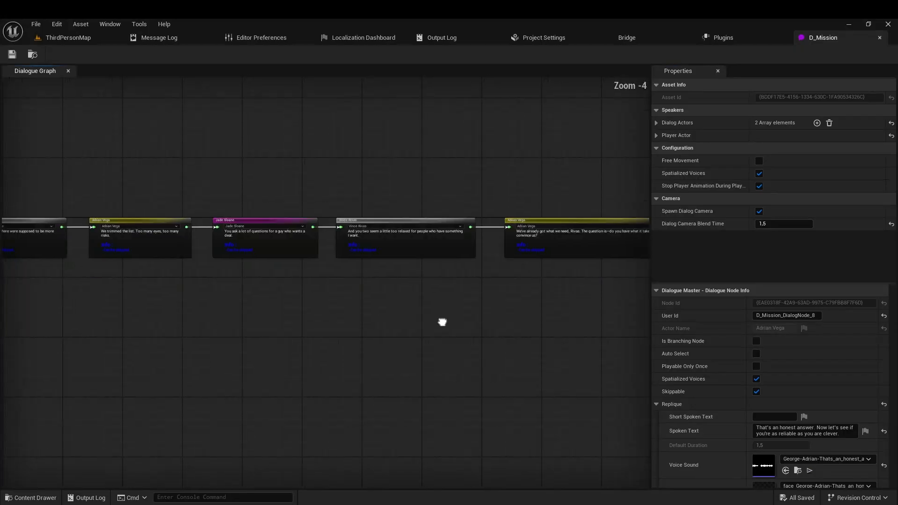
pyautogui.moveTo(443, 322); pyautogui.dragTo(104, 319, button='right')
pyautogui.moveTo(481, 319); pyautogui.dragTo(164, 319, button='right')
pyautogui.moveTo(512, 316); pyautogui.dragTo(252, 332, button='right')
pyautogui.scroll(4, 252, 293)
pyautogui.moveTo(252, 293); pyautogui.dragTo(264, 349, button='right')
pyautogui.moveTo(288, 246); pyautogui.dragTo(350, 246)
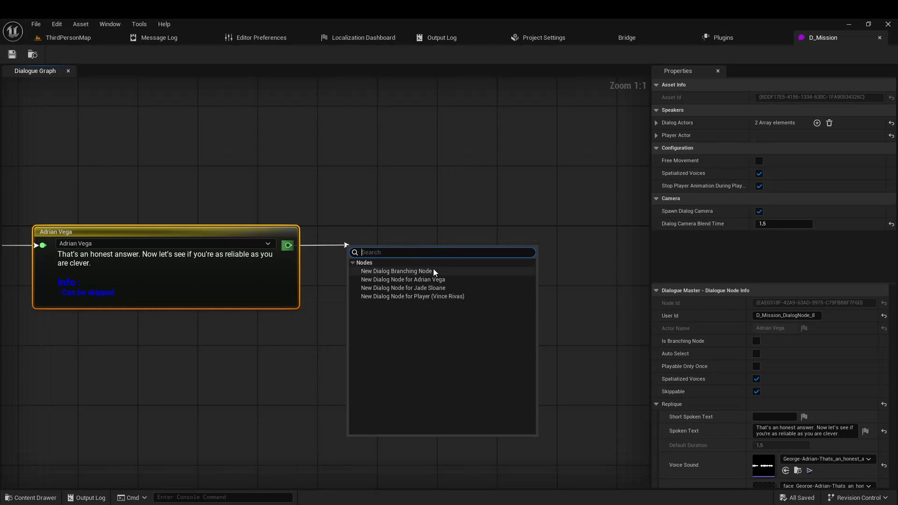
pyautogui.click(433, 297)
pyautogui.click(786, 443)
pyautogui.write('0')
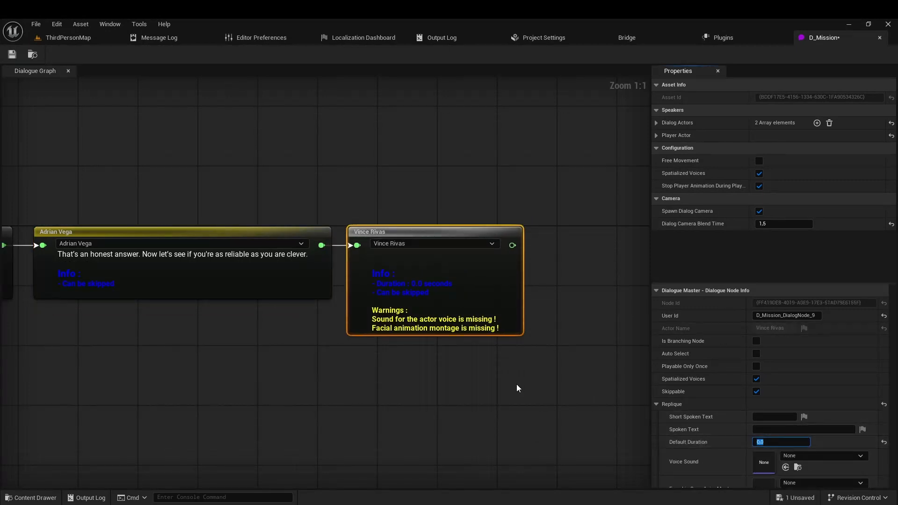
# Add a second response to the empty player node and connect each of its two outputs to a new player dialog node
pyautogui.click(516, 383)
pyautogui.moveTo(516, 384); pyautogui.dragTo(277, 389, button='right')
pyautogui.moveTo(271, 253); pyautogui.dragTo(370, 144)
pyautogui.click(441, 195)
pyautogui.rightClick(269, 262)
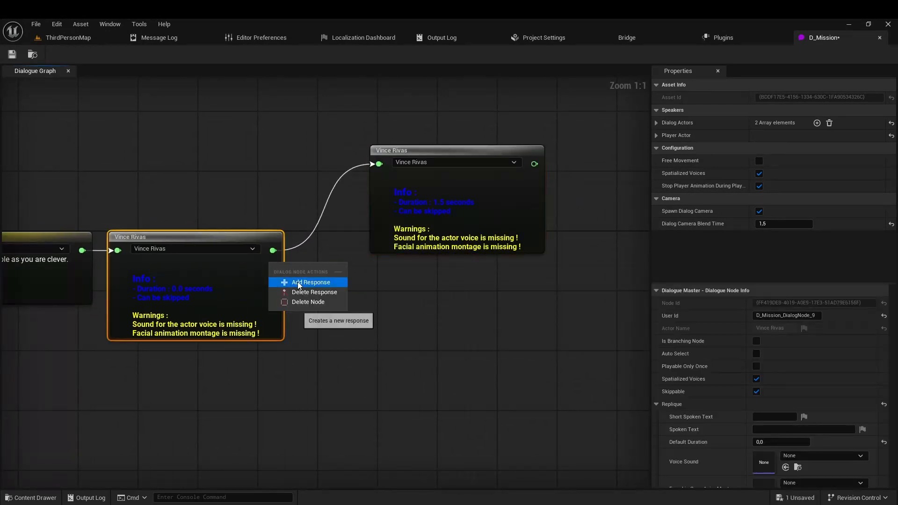
pyautogui.click(297, 282)
pyautogui.moveTo(272, 265); pyautogui.dragTo(419, 304)
# Fill the responses: "I'm in. What do you need?" with short text "Accept the job", and "Not interested. Find someone else." with short text "Decline the job"
pyautogui.click(439, 208)
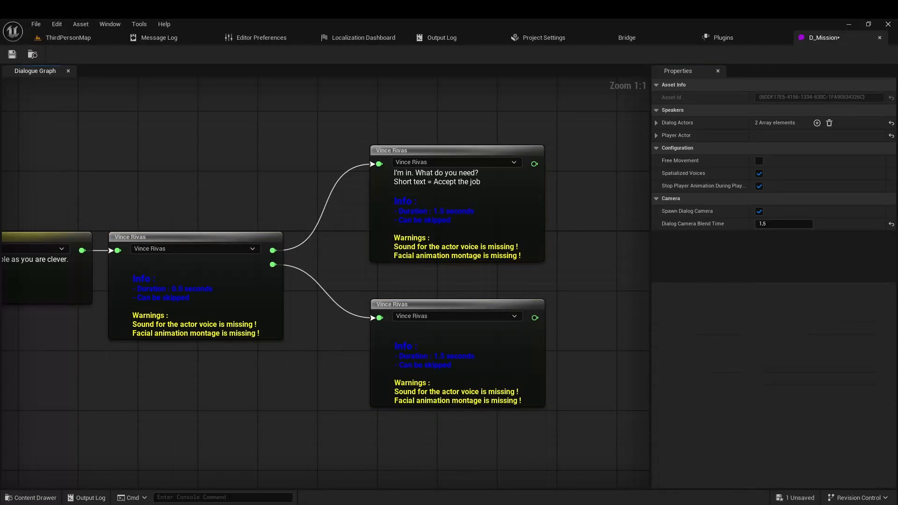
pyautogui.click(534, 358)
pyautogui.write('Decline the job')
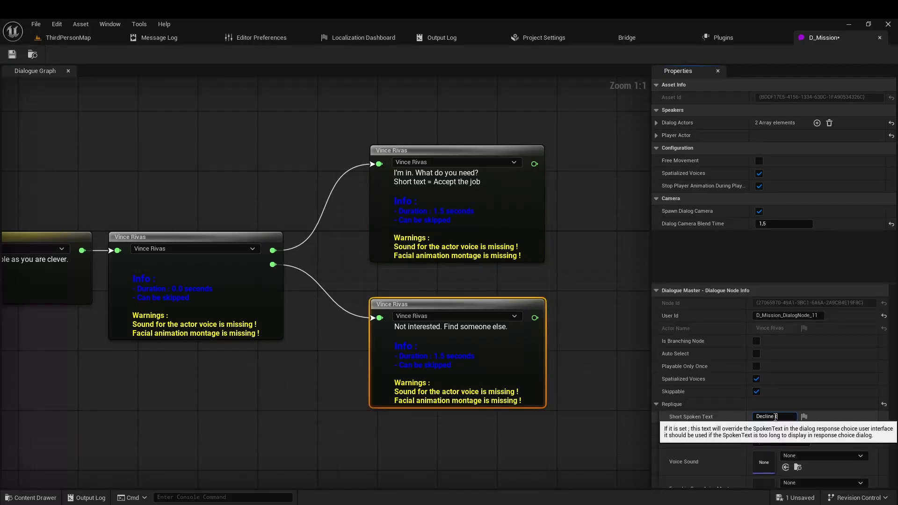
pyautogui.scroll(-2, 740, 431)
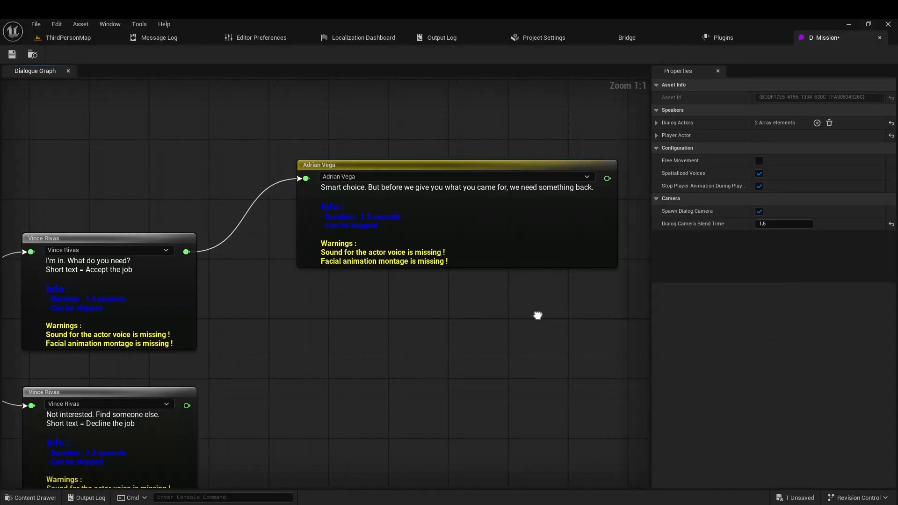
# Extend the accept branch after "Smart choice" with Jade Sloane and Adrian Vega nodes, and add a further dialog node to the decline branch
pyautogui.moveTo(207, 171); pyautogui.dragTo(260, 181)
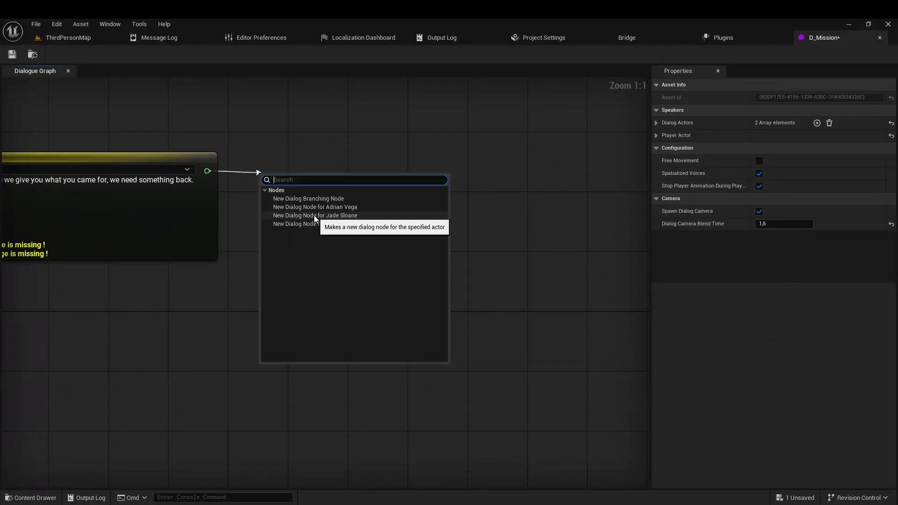
pyautogui.click(290, 215)
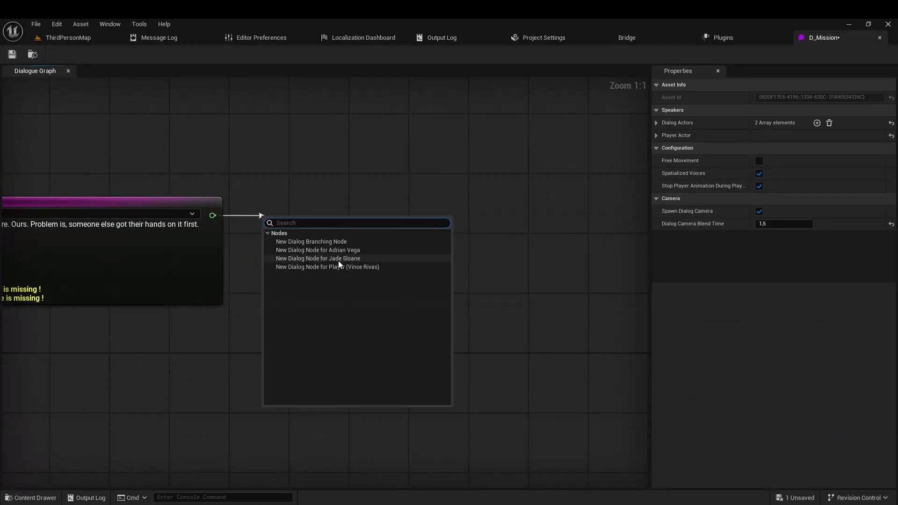
pyautogui.click(321, 251)
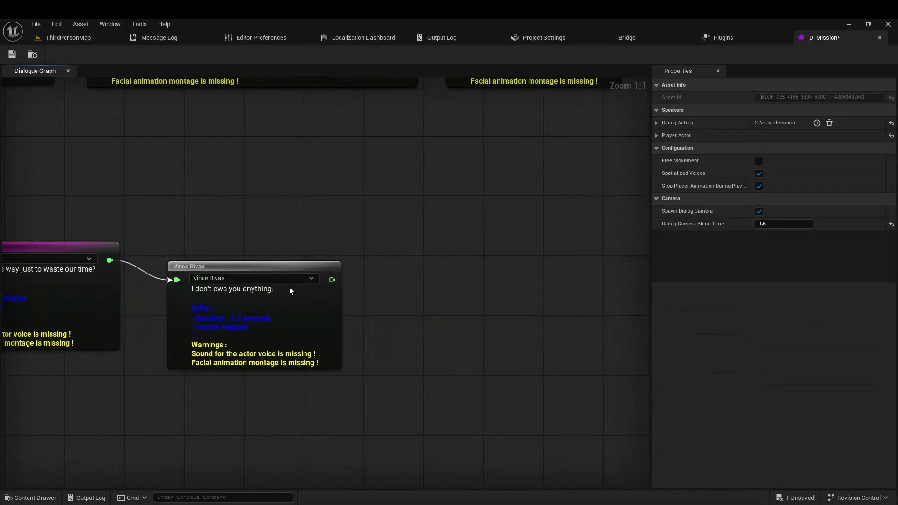
pyautogui.moveTo(326, 260); pyautogui.dragTo(445, 288)
pyautogui.click(445, 289)
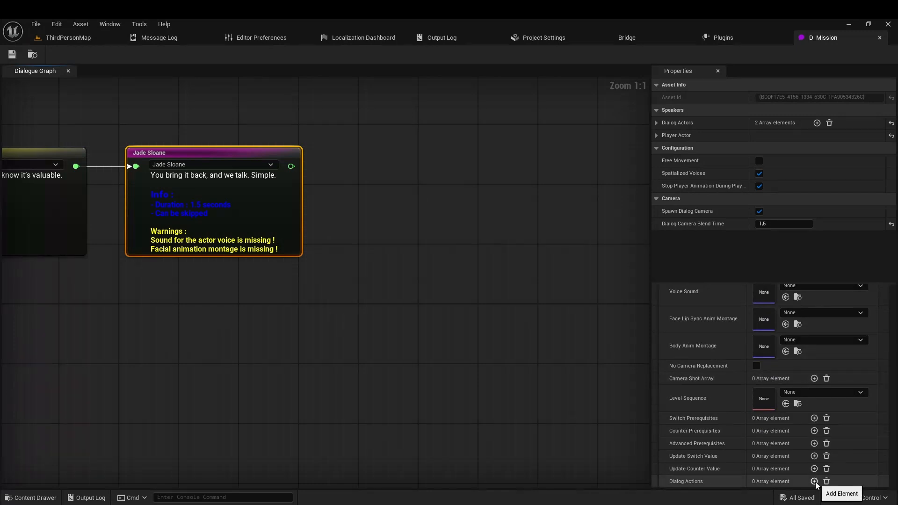
# Add a "Start a quest" dialog action to the "You bring it back, and we talk. Simple." node, review its initialization settings, and save the dialogue
pyautogui.click(815, 482)
pyautogui.click(766, 480)
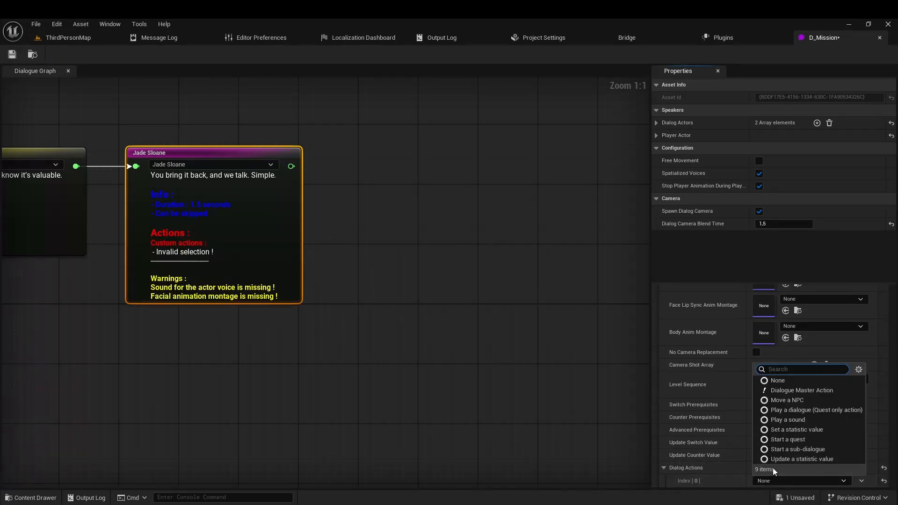
pyautogui.click(795, 439)
pyautogui.click(691, 468)
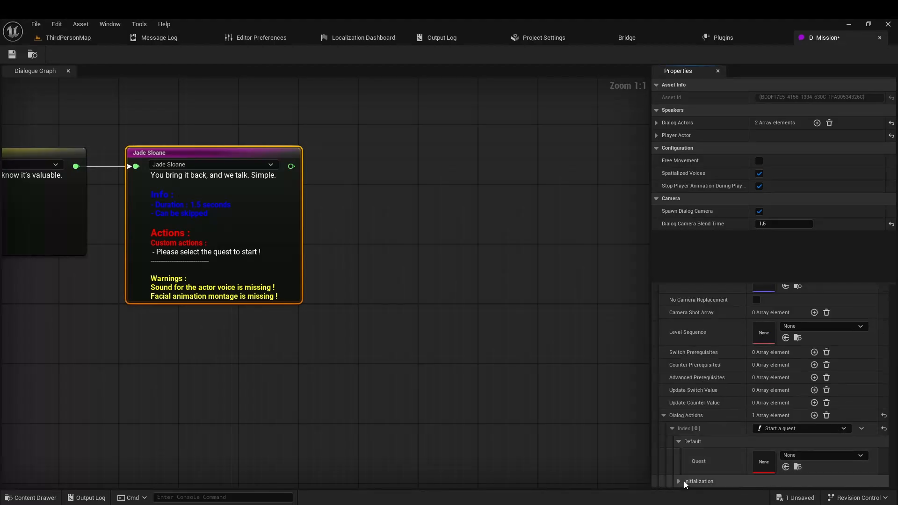
pyautogui.click(684, 481)
pyautogui.click(797, 442)
pyautogui.click(728, 447)
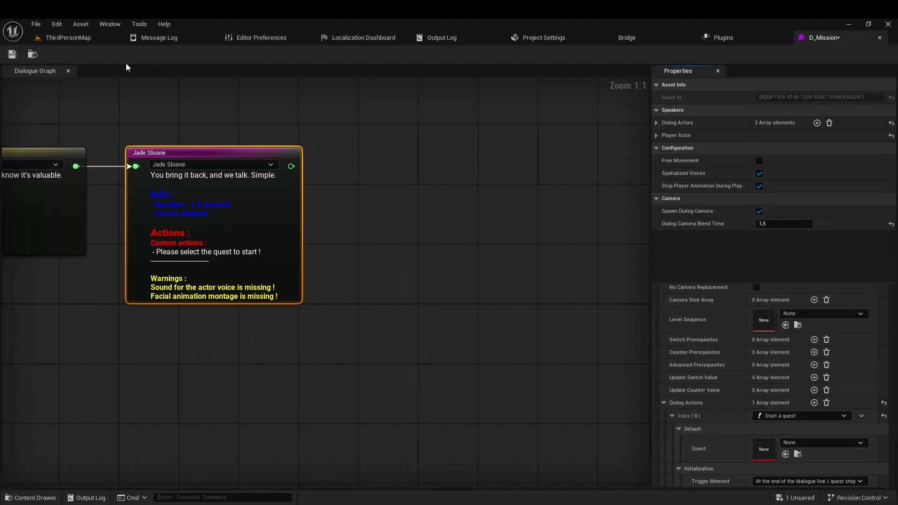
pyautogui.click(11, 54)
# Create a Dialogue Master quest asset named TheStolenPacket in the Tutorial folder, then open and save it
pyautogui.click(66, 38)
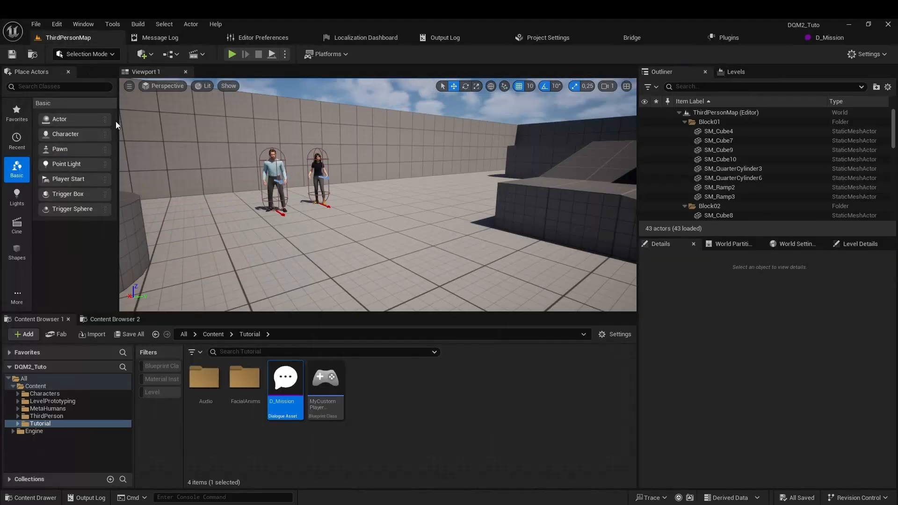
pyautogui.click(398, 418)
pyautogui.rightClick(405, 409)
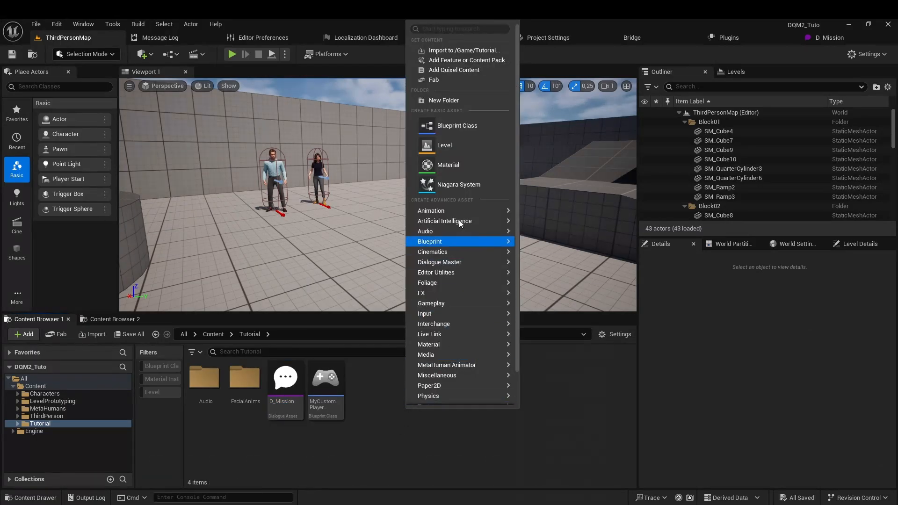
pyautogui.moveTo(465, 263)
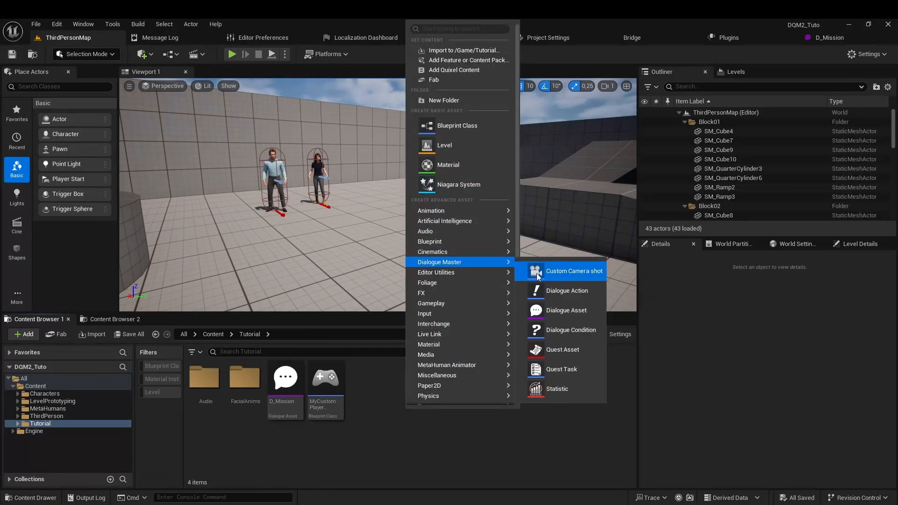
pyautogui.click(563, 350)
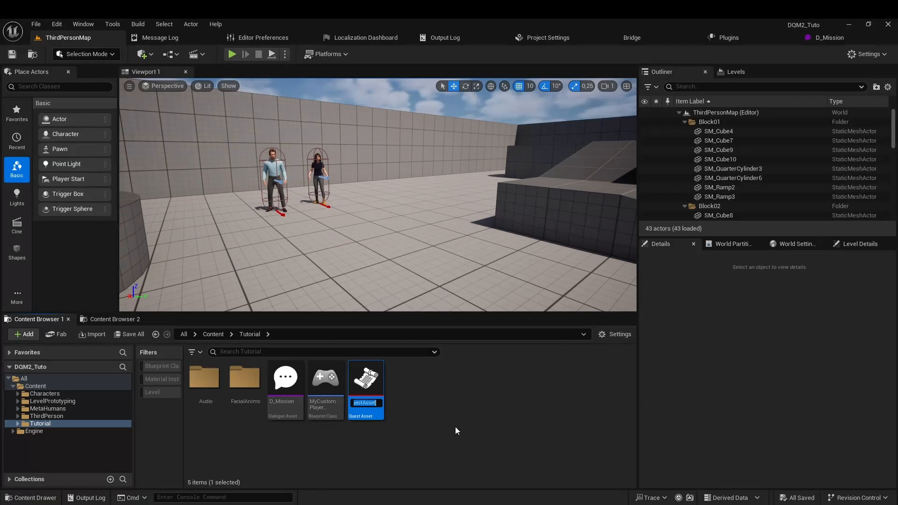
pyautogui.write('TheStolenPacket')
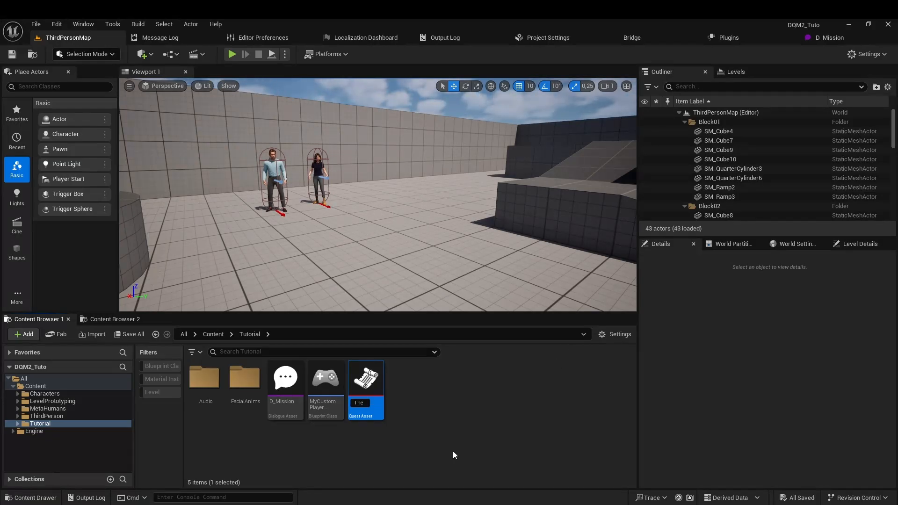
pyautogui.press('Return')
pyautogui.doubleClick(367, 387)
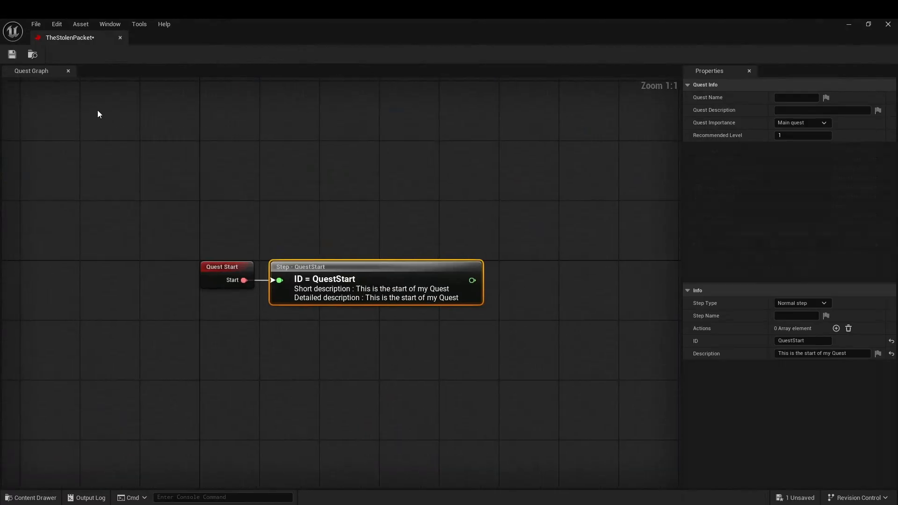
pyautogui.moveTo(98, 114); pyautogui.dragTo(1, 78, button='right')
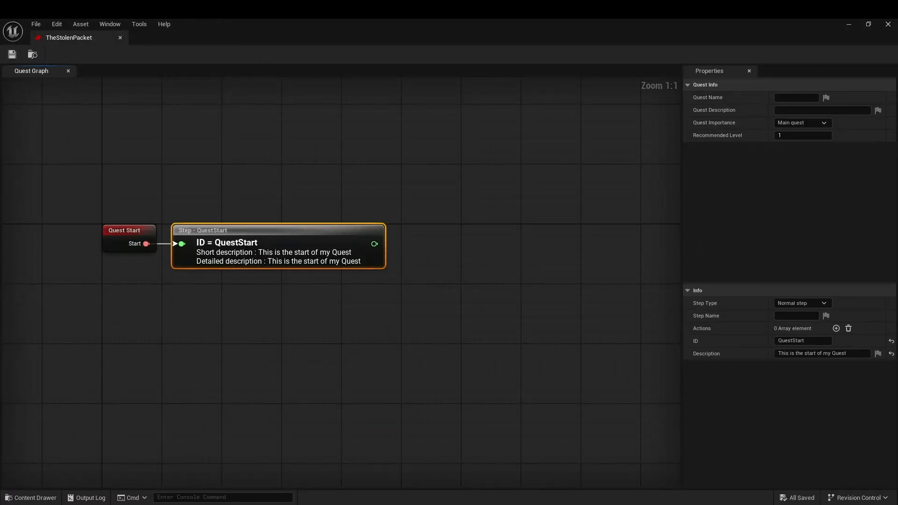
pyautogui.hotkey('ctrl', 's')
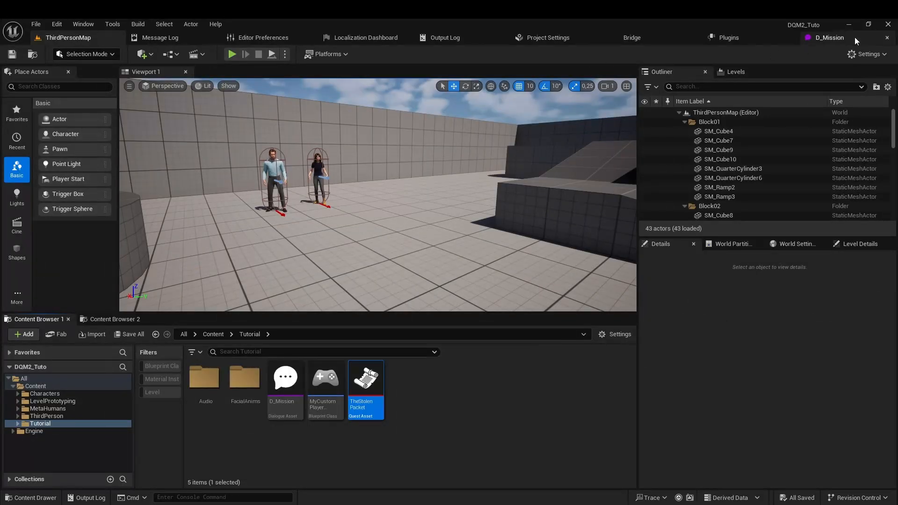
# Assign TheStolenPacket as the quest for the "Start a quest" action in D_Mission, and save the dialogue
pyautogui.click(855, 37)
pyautogui.moveTo(415, 283); pyautogui.dragTo(362, 316, button='right')
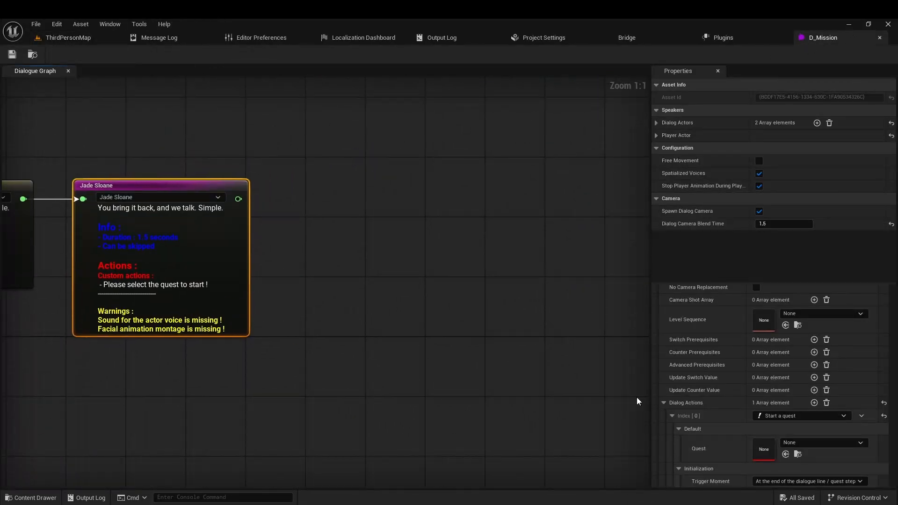
pyautogui.click(812, 442)
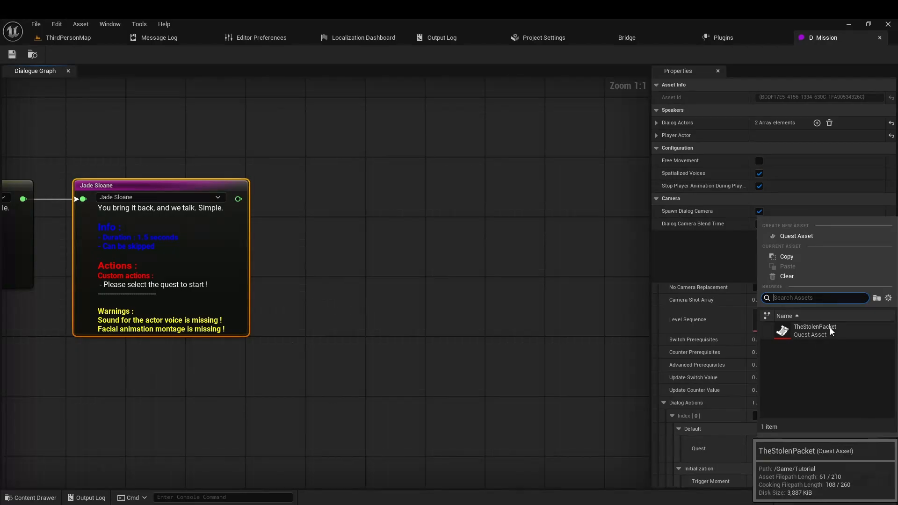
pyautogui.click(802, 327)
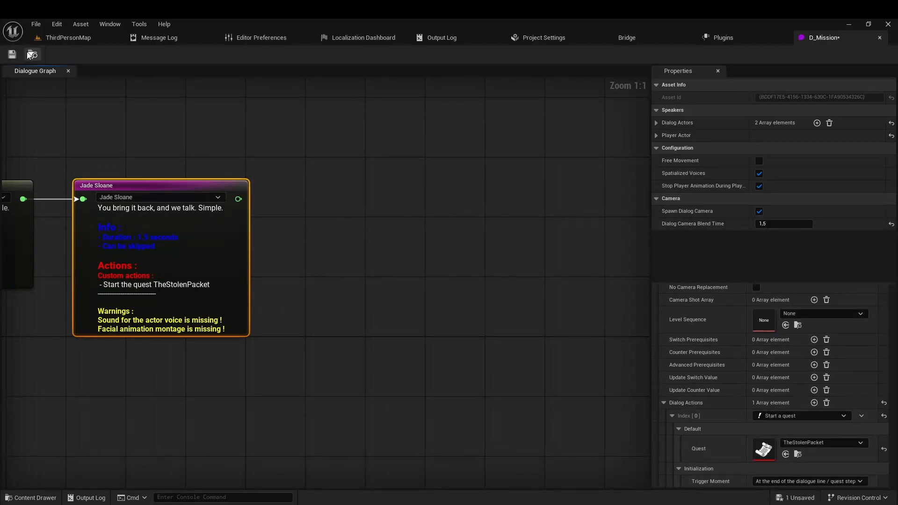
pyautogui.click(12, 55)
# Make the opening Vince Rivas line "I thought there were supposed to be more people." playable only once
pyautogui.moveTo(100, 125); pyautogui.dragTo(645, 151, button='right')
pyautogui.moveTo(122, 154); pyautogui.dragTo(10, 160, button='right')
pyautogui.click(265, 242)
pyautogui.scroll(5, 714, 423)
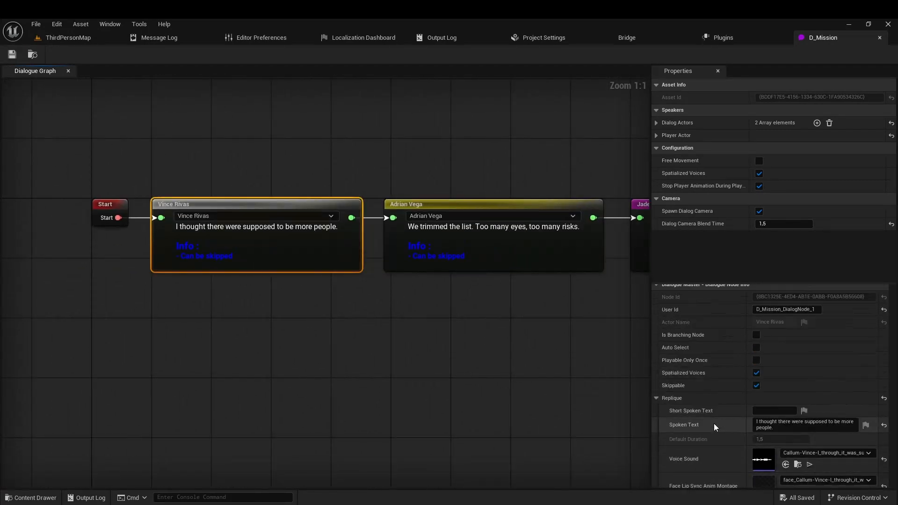
pyautogui.click(756, 366)
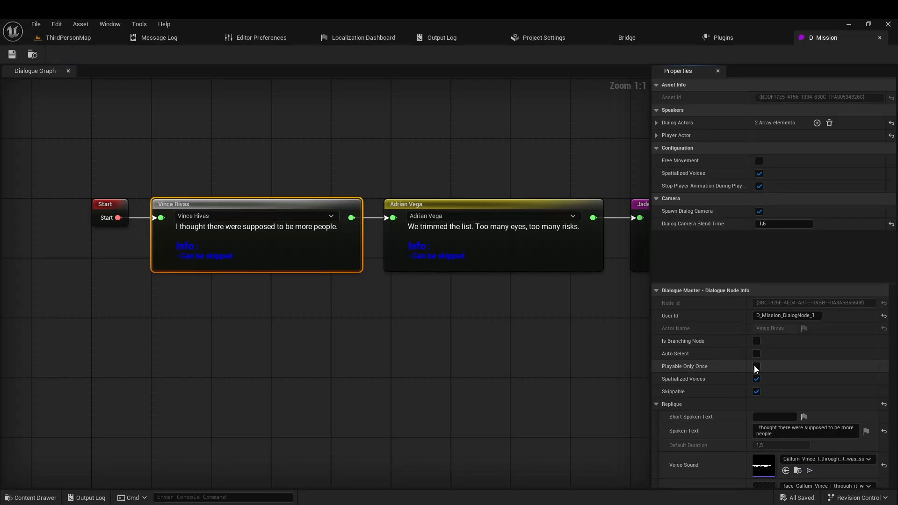
pyautogui.click(224, 316)
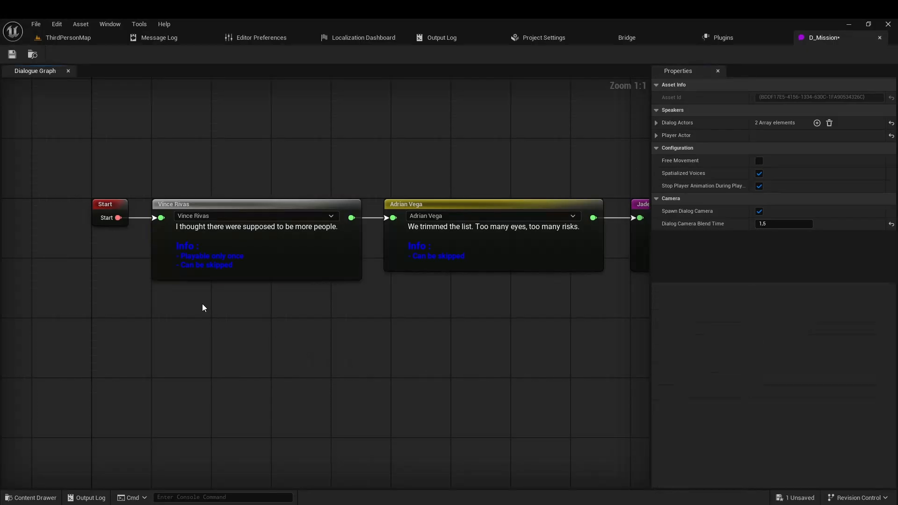
# Insert a branching node between Start and the opening Vince Rivas line, and add a second response to it
pyautogui.moveTo(103, 205)
pyautogui.mouseDown()
pyautogui.moveTo(9, 204)
pyautogui.moveTo(99, 217)
pyautogui.moveTo(117, 204)
pyautogui.mouseUp()
pyautogui.keyDown('alt'); pyautogui.click(108, 218); pyautogui.keyUp('alt')
pyautogui.click(155, 243)
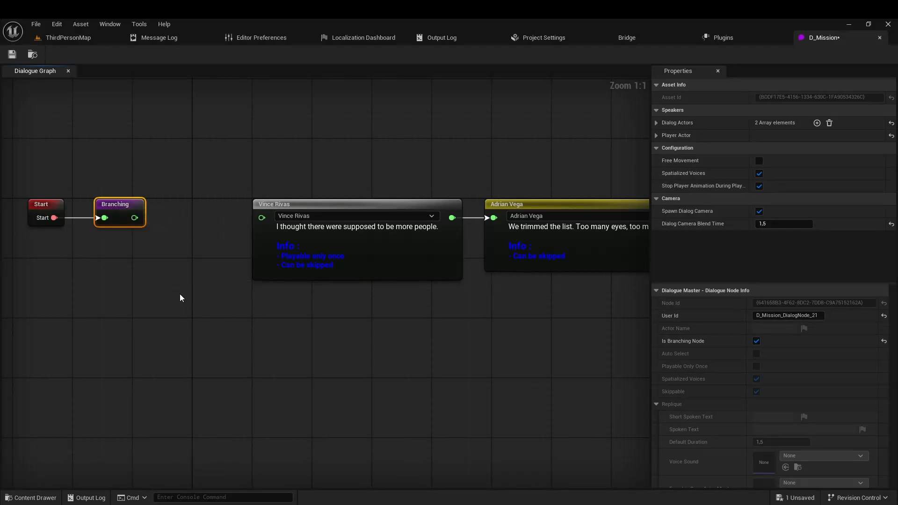
pyautogui.moveTo(135, 219); pyautogui.dragTo(261, 220)
pyautogui.rightClick(137, 226)
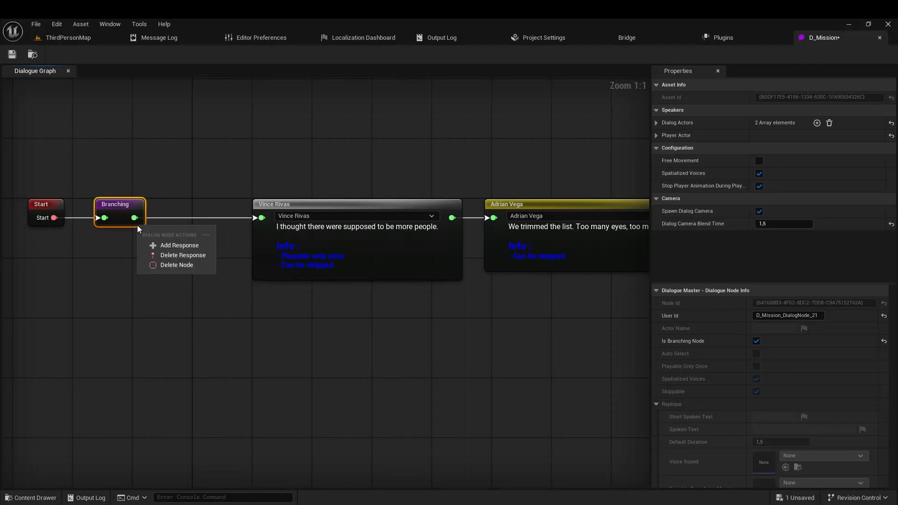
pyautogui.click(164, 244)
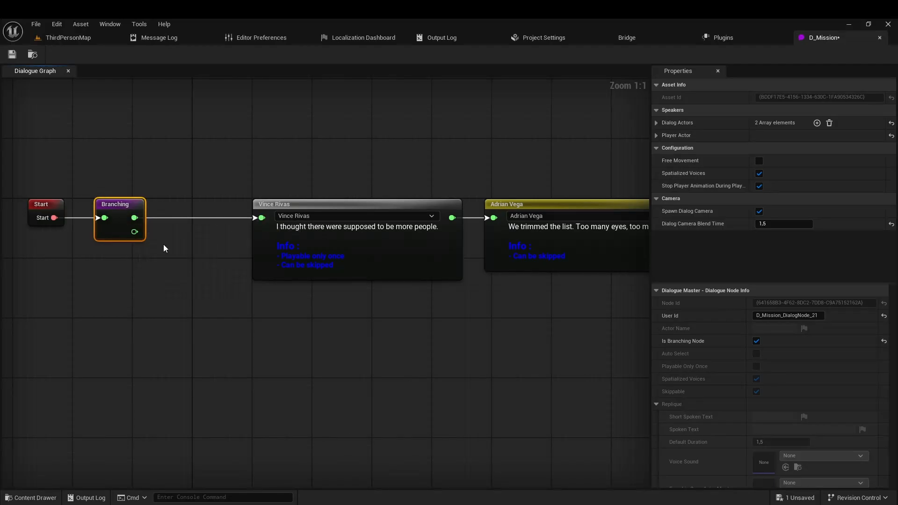
# Replace the first branching output's link with a new Adrian Vega node saying "Tell me you’re not standing here empty-handed."
pyautogui.keyDown('alt'); pyautogui.click(176, 217); pyautogui.keyUp('alt')
pyautogui.moveTo(135, 218); pyautogui.dragTo(251, 356)
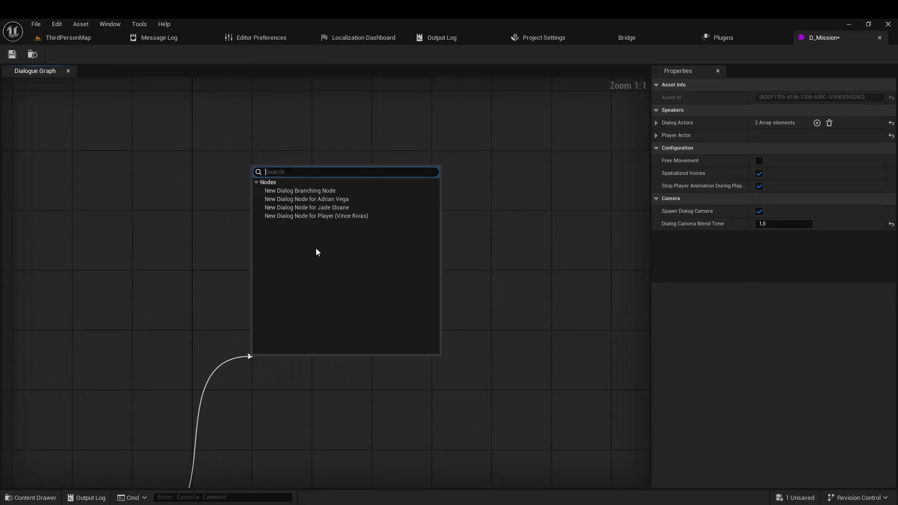
pyautogui.click(316, 201)
pyautogui.moveTo(314, 329); pyautogui.dragTo(271, 108, button='right')
pyautogui.click(790, 429)
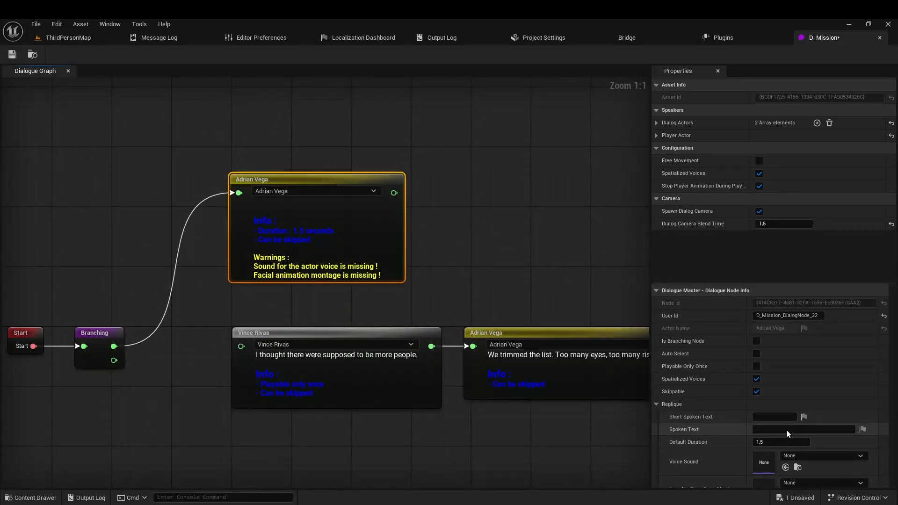
pyautogui.write('Tell me you’re not standing here empty-handed.')
pyautogui.click(464, 248)
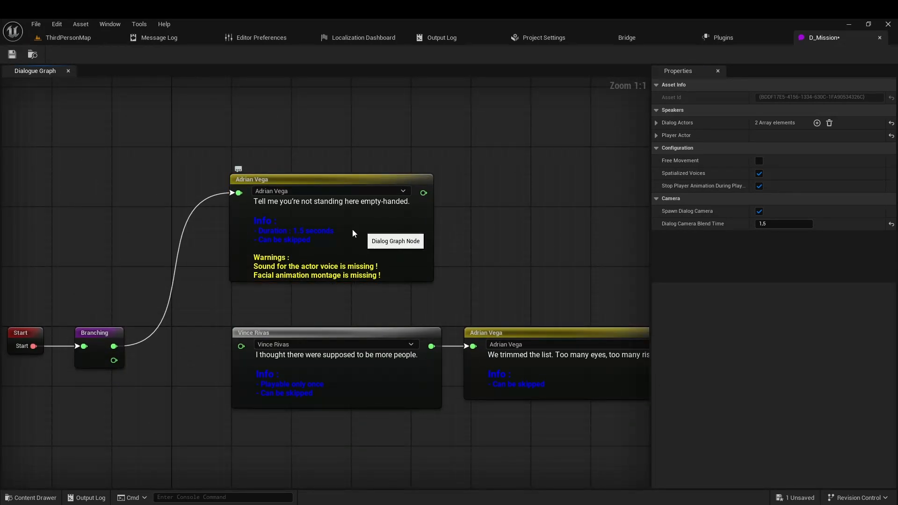
# Follow the "empty-handed" line with a Jade Sloane node saying "We don’t do favors, Rivas. No package, no deal."
pyautogui.moveTo(423, 193); pyautogui.dragTo(506, 177)
pyautogui.click(538, 232)
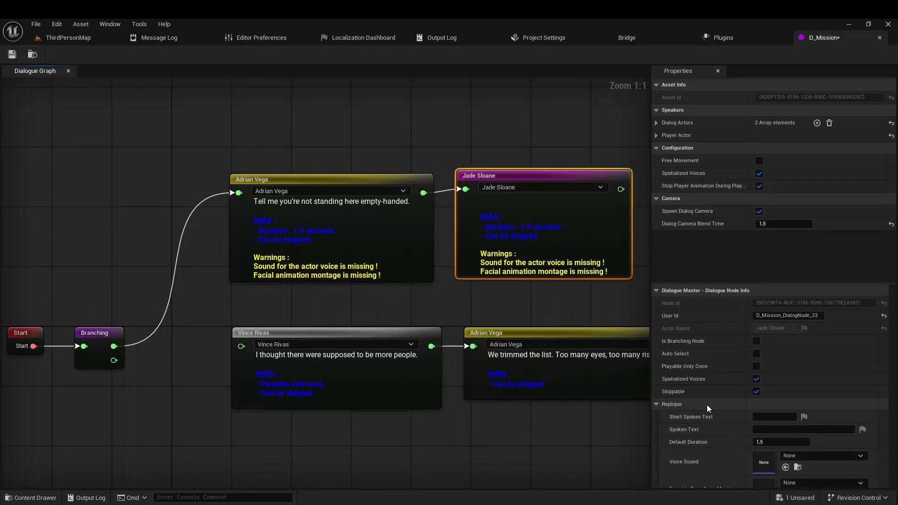
pyautogui.click(795, 429)
pyautogui.write('We don’t do favors, Rivas. No package, no deal.')
pyautogui.click(492, 293)
# Add an Is Quest in Progress prerequisite for TheStolenPacket to the "empty-handed" node, and move that node and its Jade Sloane reply higher
pyautogui.moveTo(564, 303); pyautogui.dragTo(555, 242, button='right')
pyautogui.click(377, 226)
pyautogui.scroll(-5, 706, 411)
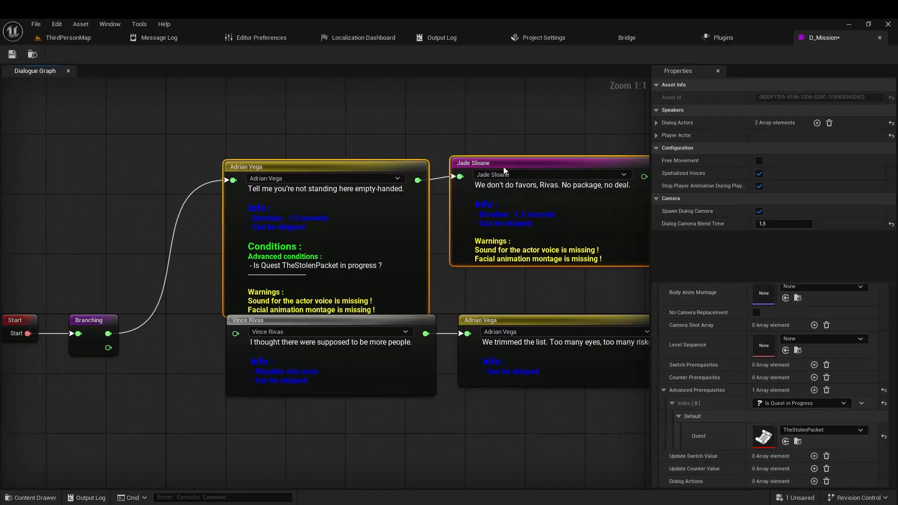
pyautogui.keyDown('shift'); pyautogui.moveTo(503, 166); pyautogui.dragTo(507, 119); pyautogui.keyUp('shift')
# Add a Vince Rivas node saying "Here. As promised." to the second branching output and make it playable only once
pyautogui.click(299, 372)
pyautogui.moveTo(299, 372); pyautogui.dragTo(428, 200, button='right')
pyautogui.moveTo(266, 349); pyautogui.dragTo(408, 151)
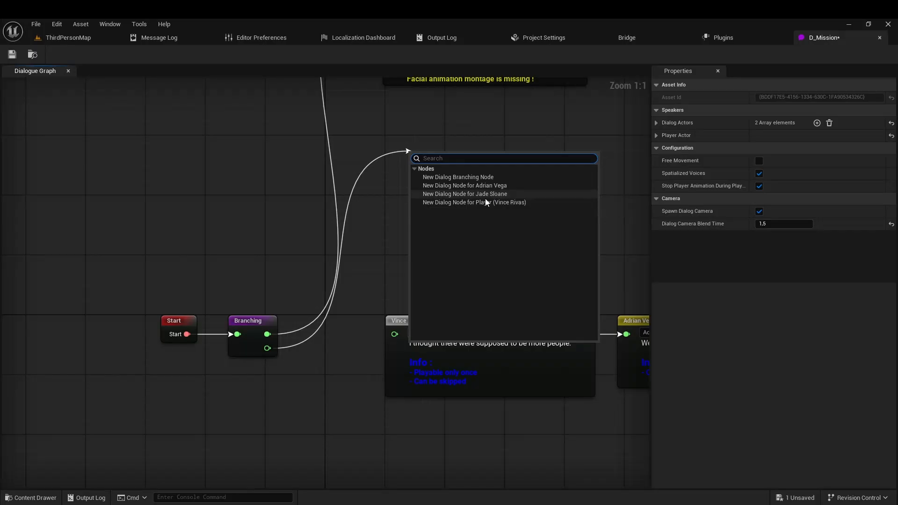
pyautogui.click(472, 202)
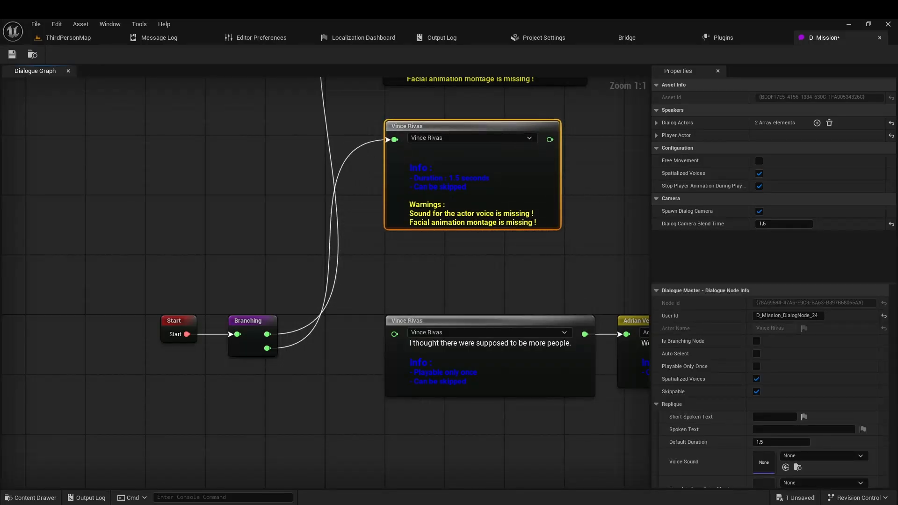
pyautogui.click(773, 428)
pyautogui.write('Here. As promised.')
pyautogui.click(538, 255)
pyautogui.click(502, 210)
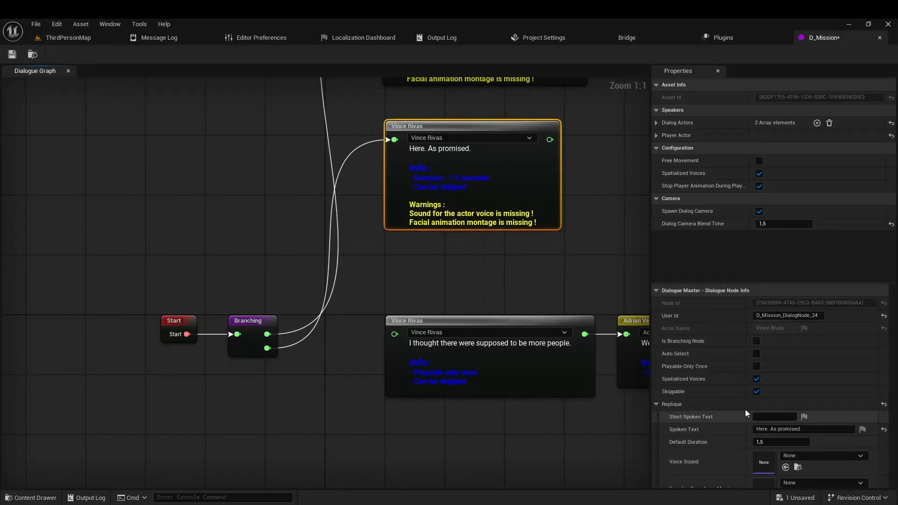
pyautogui.click(756, 366)
# Give the "Here. As promised." node an Is Quest at Step prerequisite for TheStolenPacket with step ID GotThePacket
pyautogui.scroll(-1, 739, 419)
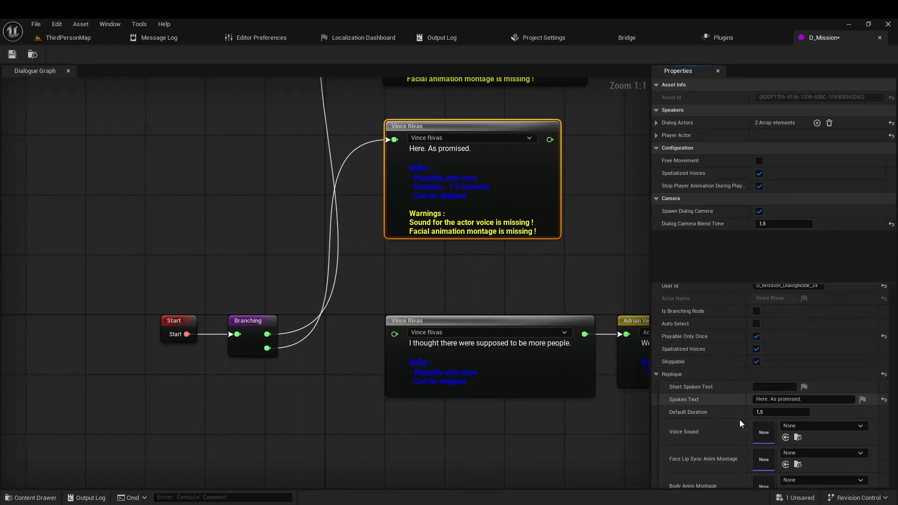
pyautogui.scroll(-5, 739, 419)
pyautogui.click(816, 445)
pyautogui.click(775, 456)
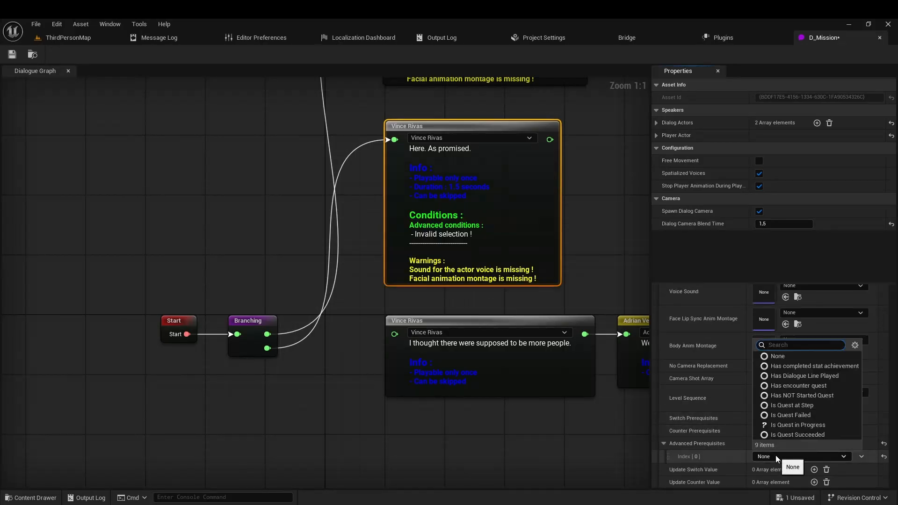
pyautogui.click(807, 406)
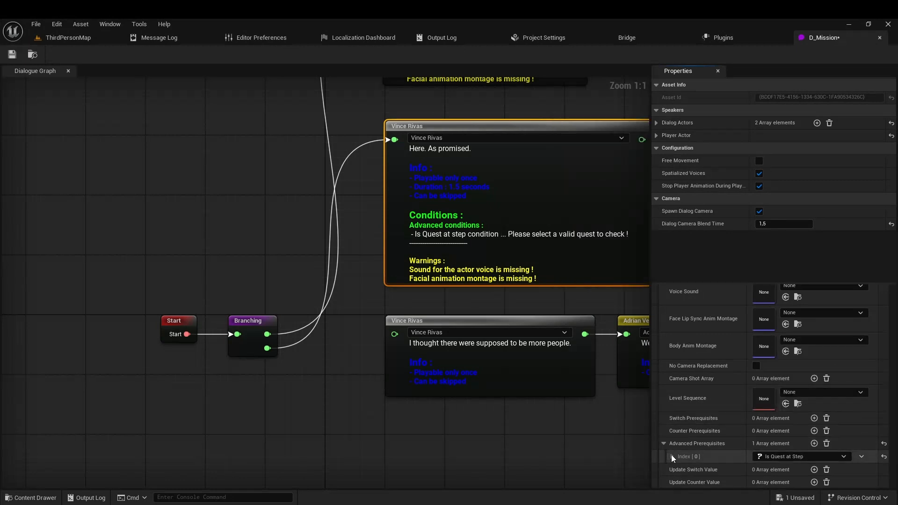
pyautogui.click(672, 456)
pyautogui.scroll(-2, 722, 426)
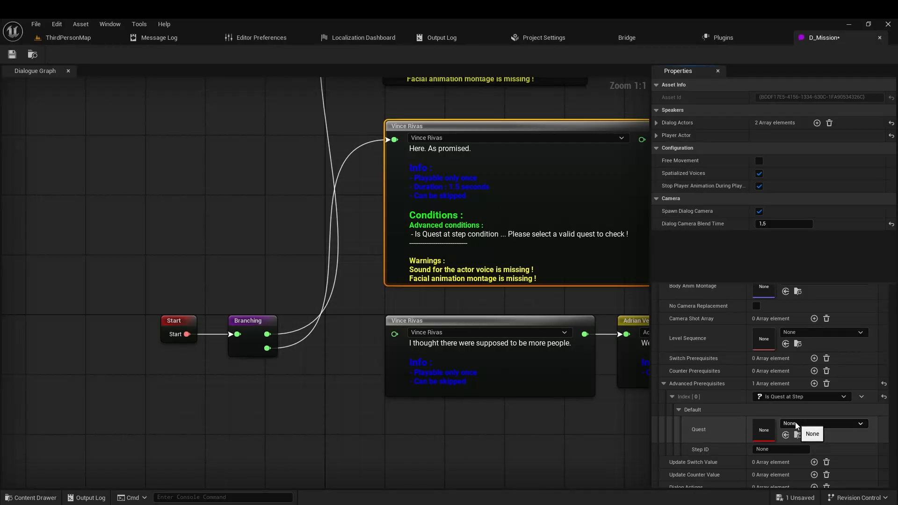
pyautogui.click(813, 314)
pyautogui.click(771, 449)
pyautogui.write('Go')
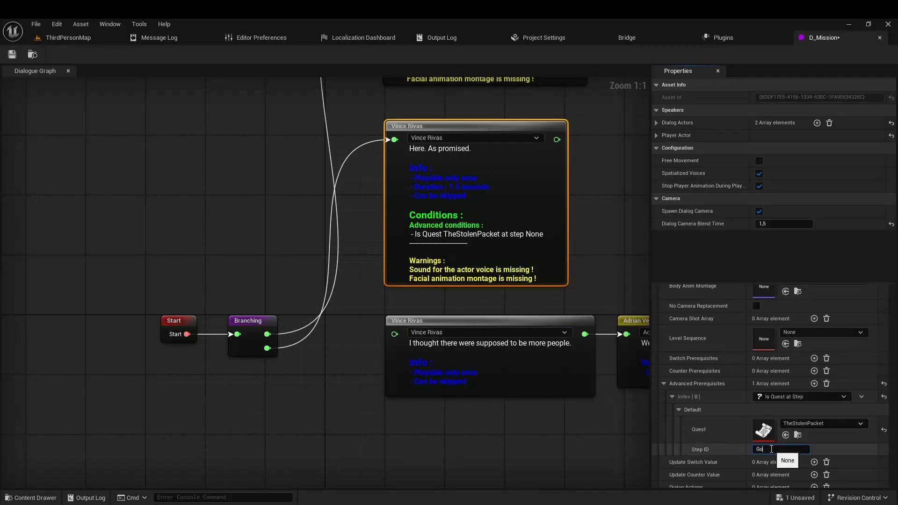
pyautogui.write('tThePacket')
pyautogui.press('Return')
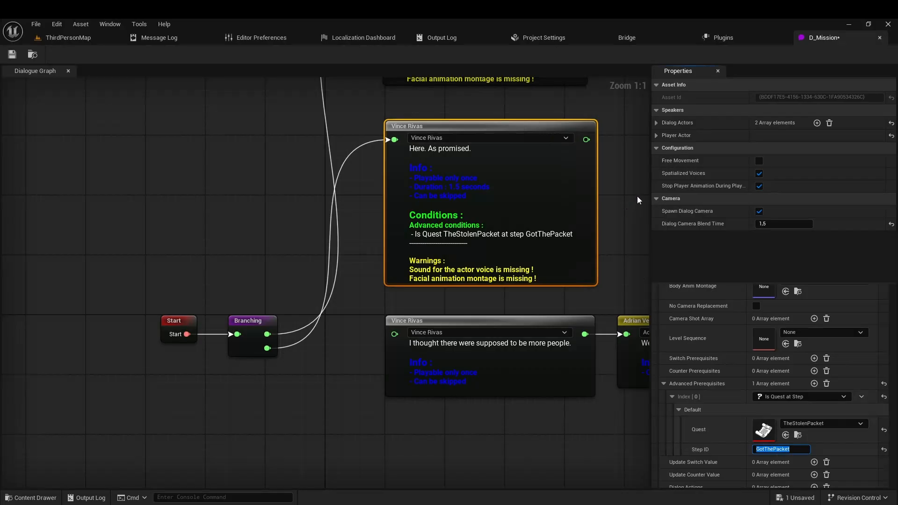
# Change the "empty-handed" node's prerequisite to Is Quest at Step for TheStolenPacket with step ID SearchThePacket
pyautogui.moveTo(598, 122); pyautogui.dragTo(587, 309, button='right')
pyautogui.click(547, 257)
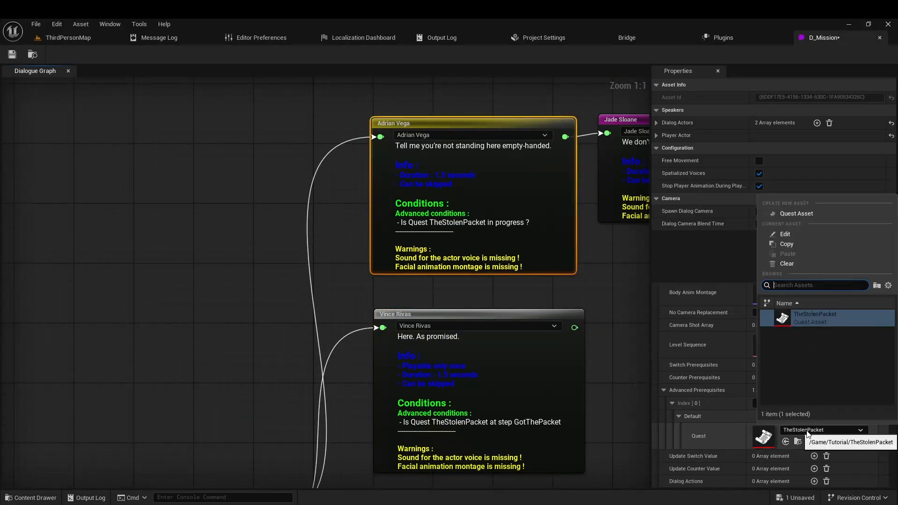
pyautogui.click(786, 403)
pyautogui.click(791, 352)
pyautogui.click(776, 456)
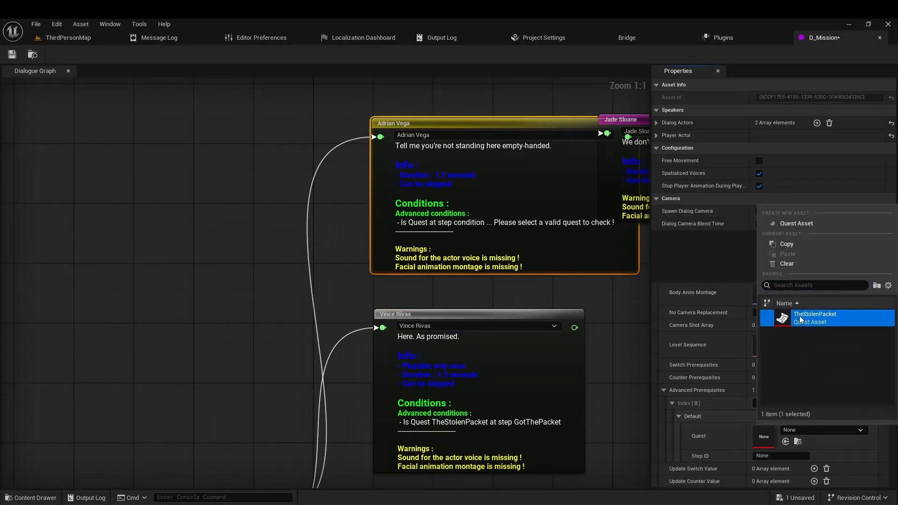
pyautogui.write('SearchThePacket')
pyautogui.press('Return')
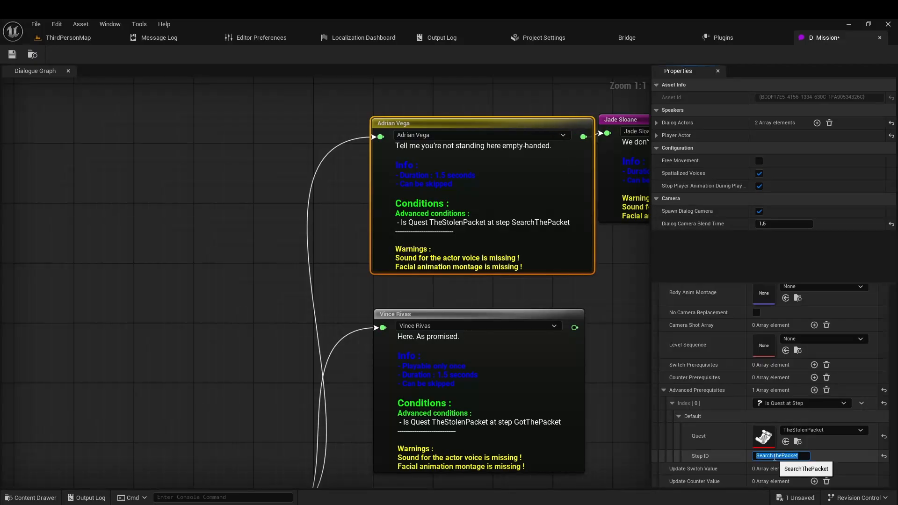
# Add a Jade Sloane node saying "Not bad." after the "Here. As promised." line
pyautogui.moveTo(638, 295); pyautogui.dragTo(321, 200, button='right')
pyautogui.click(410, 333)
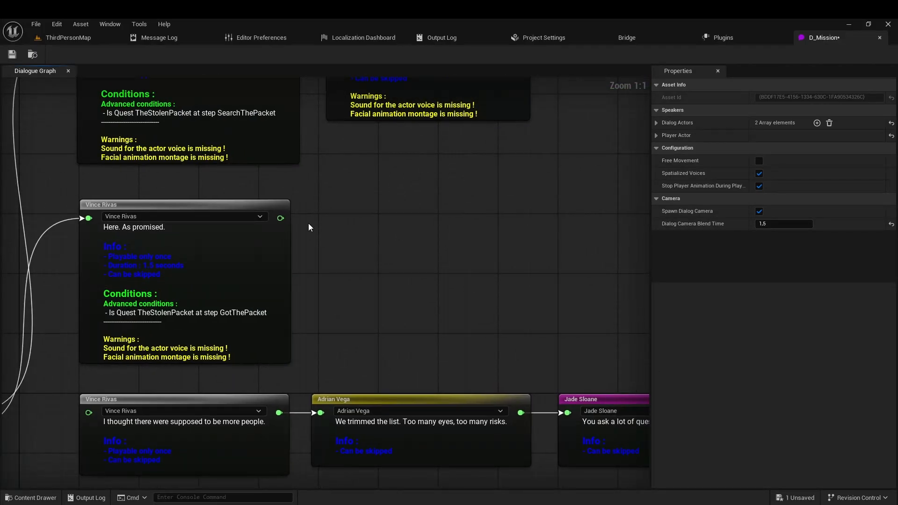
pyautogui.moveTo(280, 219); pyautogui.dragTo(339, 216)
pyautogui.click(369, 250)
pyautogui.moveTo(411, 212); pyautogui.dragTo(403, 204)
pyautogui.click(795, 429)
pyautogui.write('Not bad.')
pyautogui.press('Return')
# Add a dialog node after "Not bad." saying "Seems like you can handle yourself after all." and align it
pyautogui.moveTo(575, 262); pyautogui.dragTo(477, 262, button='right')
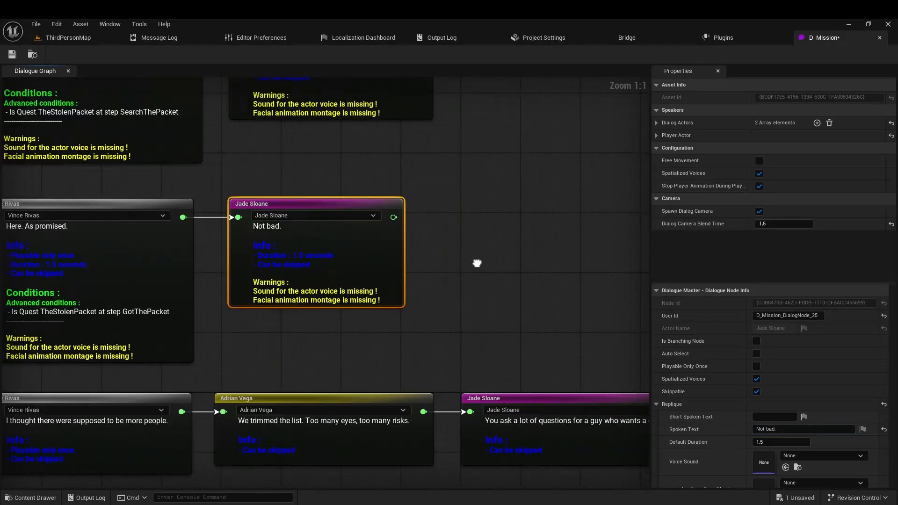
pyautogui.moveTo(347, 216); pyautogui.dragTo(400, 226)
pyautogui.click(429, 268)
pyautogui.click(772, 430)
pyautogui.write('Seems like you can handle yourself after all.')
pyautogui.moveTo(499, 226); pyautogui.dragTo(491, 209)
# Add two more responses to the branching node and link the third output to the opening Vince Rivas line
pyautogui.moveTo(159, 370); pyautogui.dragTo(612, 166, button='right')
pyautogui.rightClick(271, 228)
pyautogui.click(303, 249)
pyautogui.rightClick(279, 243)
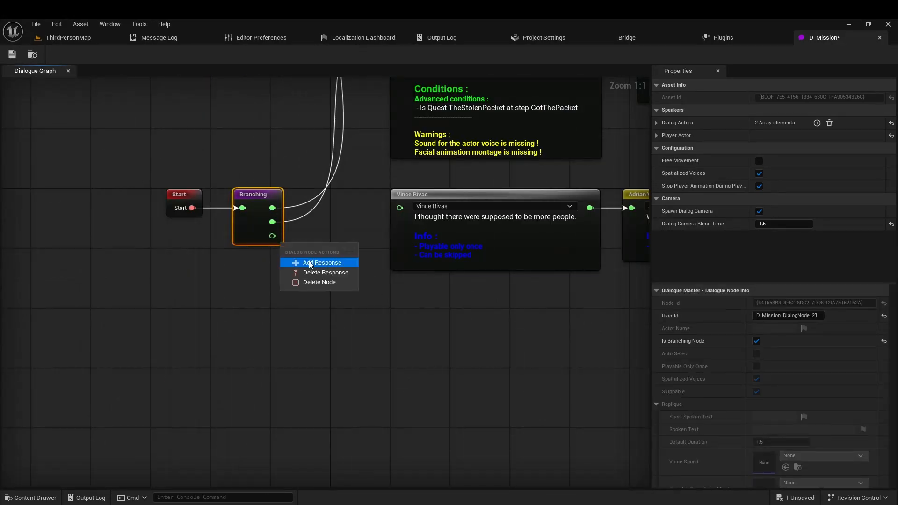
pyautogui.click(309, 263)
pyautogui.moveTo(273, 236); pyautogui.dragTo(398, 208)
# Add an Adrian Vega node saying "So, it's you again..." to the fourth branching output
pyautogui.moveTo(272, 250); pyautogui.dragTo(387, 341)
pyautogui.click(437, 182)
pyautogui.click(784, 428)
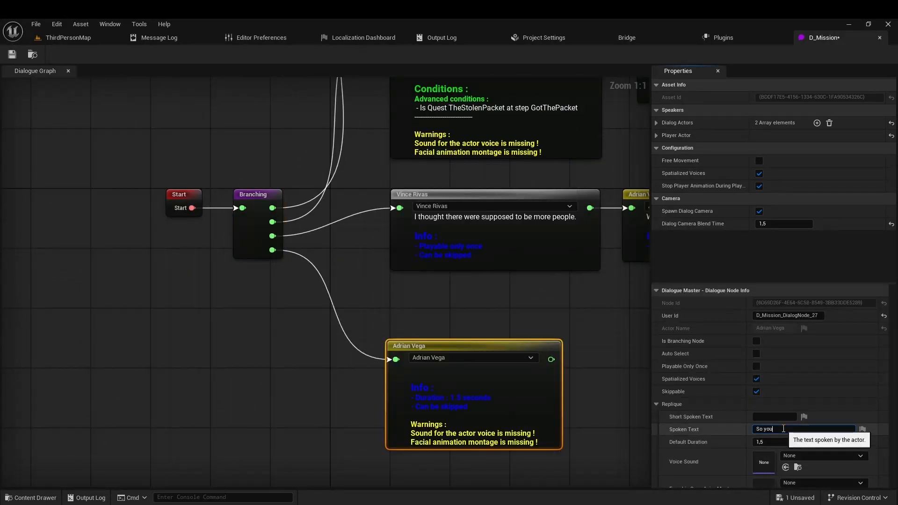
pyautogui.write("So, it's you again...")
# Add a Jade Sloane node after "So, it's you again..." saying "What can we do for you ?"
pyautogui.moveTo(589, 374); pyautogui.dragTo(368, 268, button='right')
pyautogui.moveTo(329, 254); pyautogui.dragTo(384, 256)
pyautogui.click(415, 290)
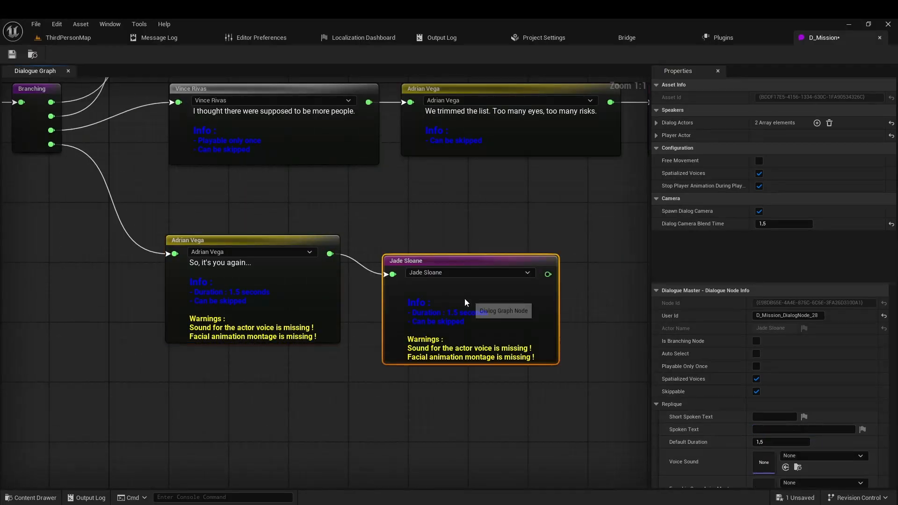
pyautogui.moveTo(464, 298); pyautogui.dragTo(459, 277)
pyautogui.click(787, 431)
pyautogui.write('What can we do for you ?')
pyautogui.press('Return')
# Set the user ID of the "Not interested. Find someone else." node to D_Mission_DeclineMission and copy it
pyautogui.moveTo(580, 337); pyautogui.dragTo(261, 360, button='right')
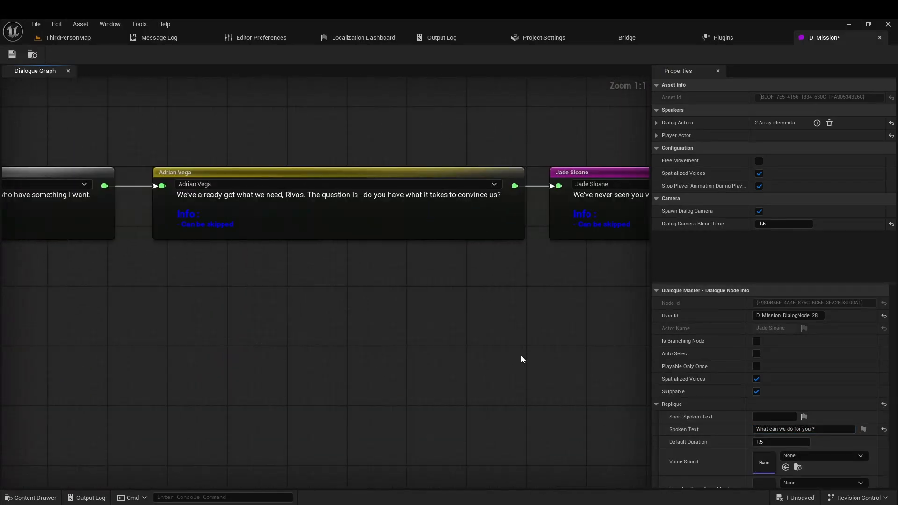
pyautogui.moveTo(520, 355); pyautogui.dragTo(287, 411, button='right')
pyautogui.click(318, 304)
pyautogui.scroll(-4, 710, 436)
pyautogui.scroll(2, 712, 434)
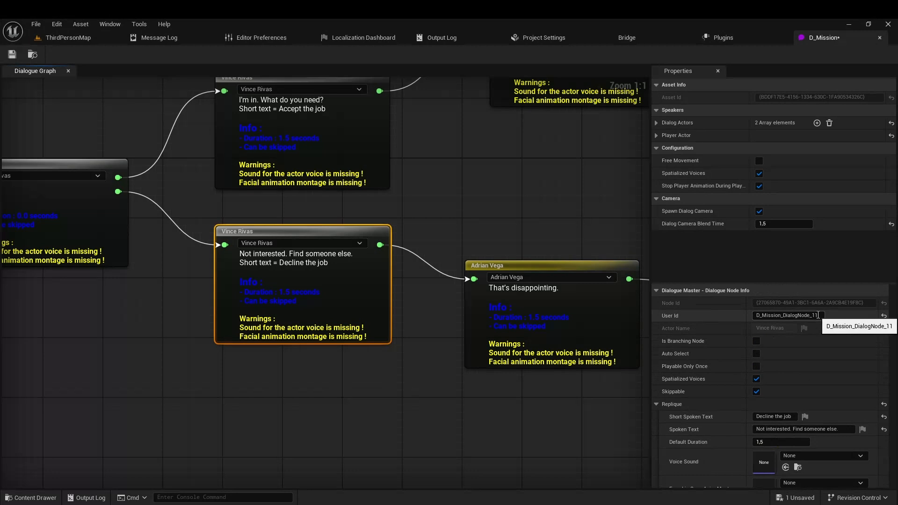
pyautogui.moveTo(818, 315); pyautogui.dragTo(790, 315)
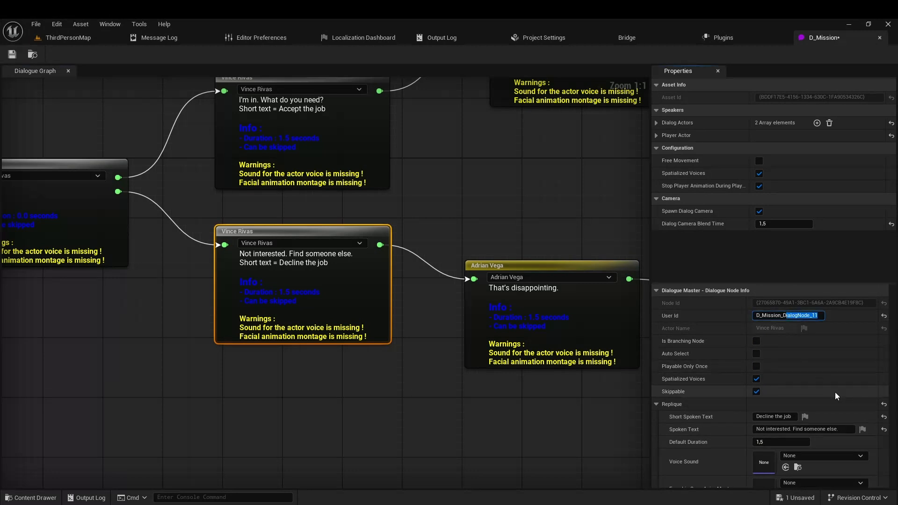
pyautogui.write('eclineMission')
pyautogui.press('Return')
pyautogui.hotkey('ctrl', 'c')
# Insert a branching node after "So, it's you again...", detaching the "What can we do for you ?" node and moving it aside
pyautogui.moveTo(302, 397); pyautogui.dragTo(589, 323, button='right')
pyautogui.moveTo(262, 383); pyautogui.dragTo(594, 348, button='right')
pyautogui.moveTo(262, 374); pyautogui.dragTo(640, 360, button='right')
pyautogui.moveTo(117, 388); pyautogui.dragTo(200, 373, button='right')
pyautogui.moveTo(374, 223); pyautogui.dragTo(531, 301)
pyautogui.keyDown('alt'); pyautogui.click(361, 255); pyautogui.keyUp('alt')
pyautogui.moveTo(253, 241); pyautogui.dragTo(344, 293)
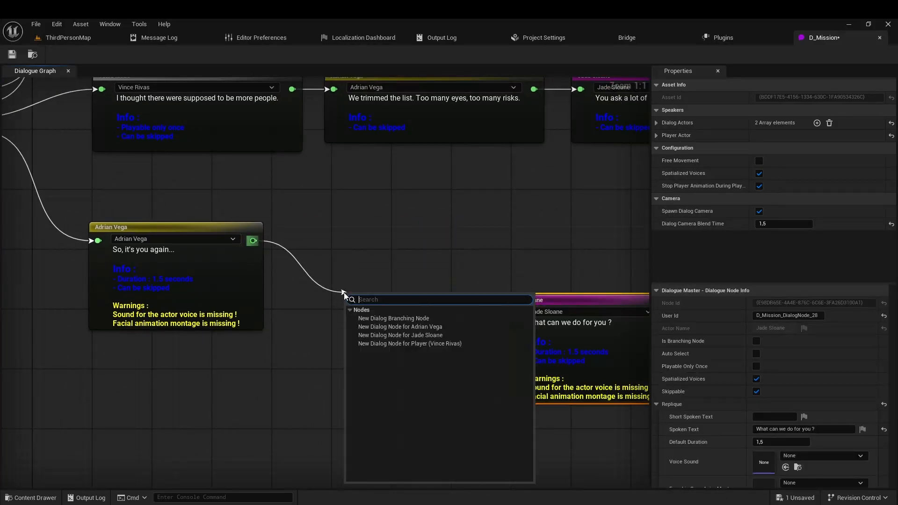
pyautogui.click(395, 318)
pyautogui.moveTo(451, 357); pyautogui.dragTo(300, 346, button='right')
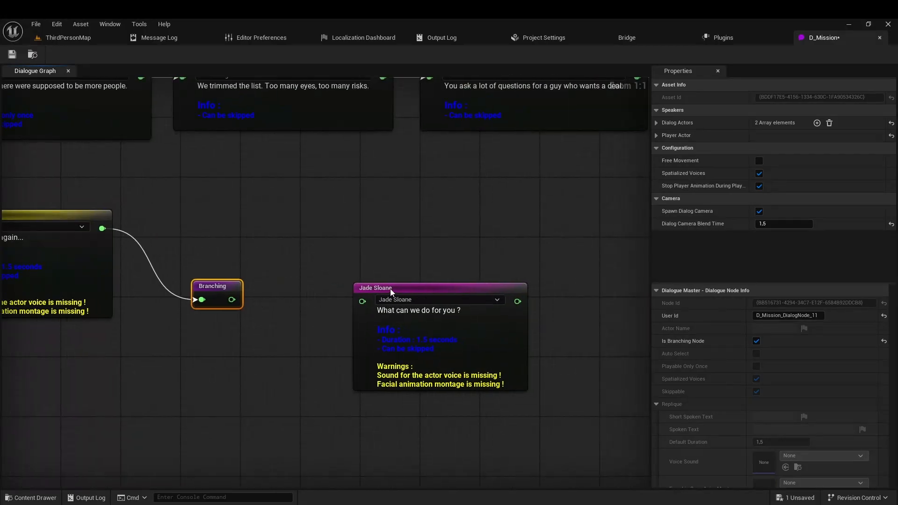
pyautogui.moveTo(390, 288); pyautogui.dragTo(360, 332)
# Add a Jade Sloane node to the new branching node's output saying "Did you change your mind?"
pyautogui.moveTo(232, 299); pyautogui.dragTo(318, 206)
pyautogui.click(349, 242)
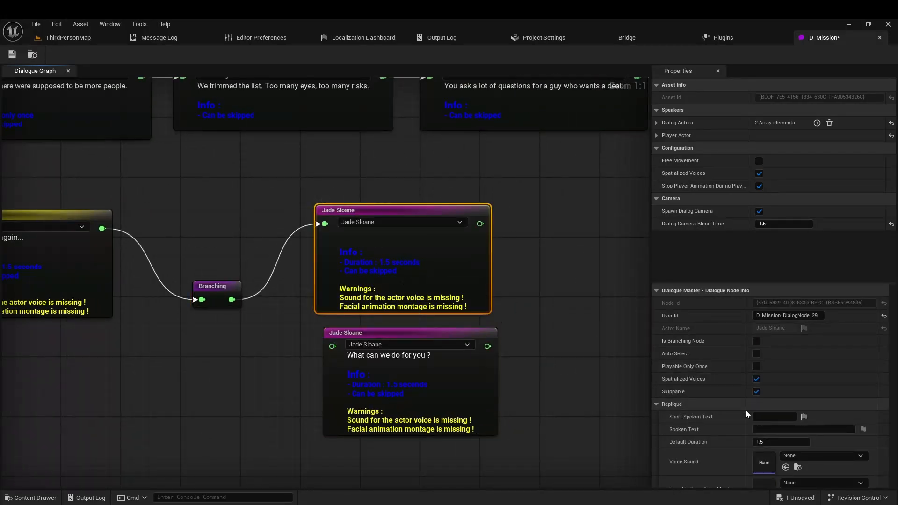
pyautogui.click(779, 429)
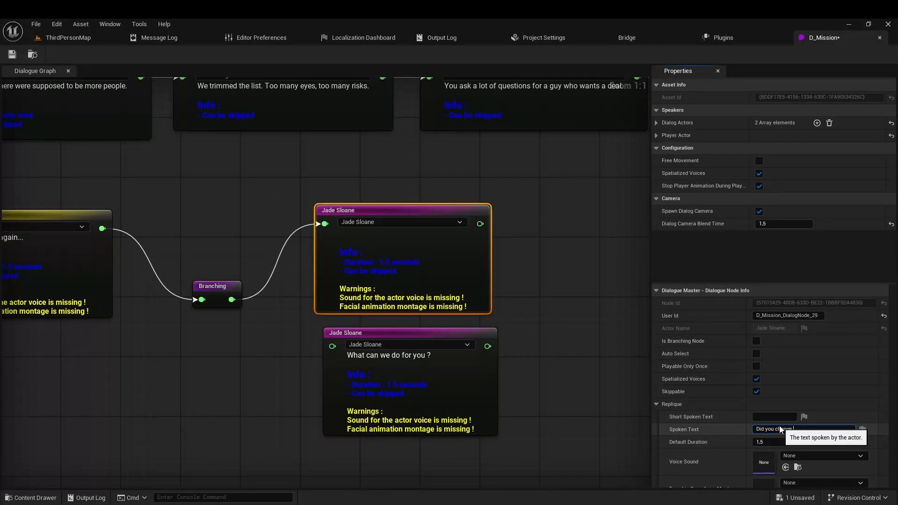
pyautogui.press('Return')
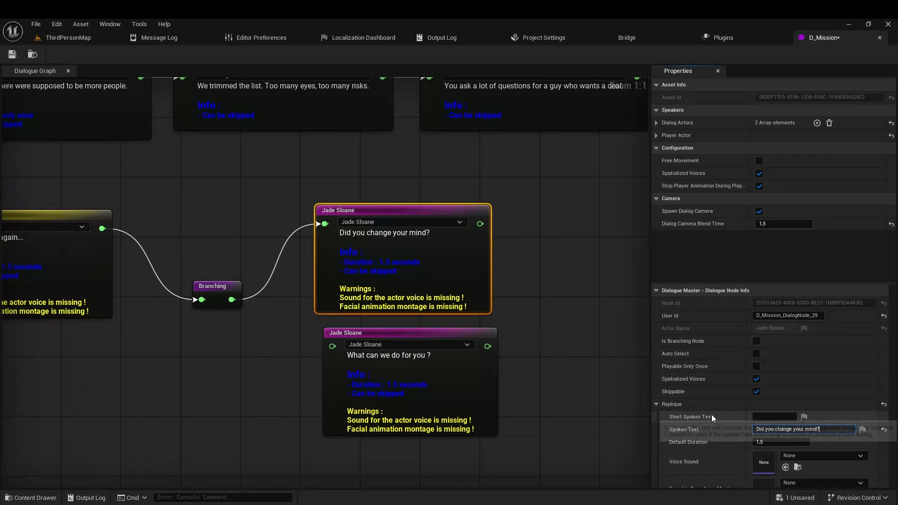
# Add a Has Dialogue Line Played advanced prerequisite to "Did you change your mind?" using the line ID D_Mission_DeclineMission
pyautogui.scroll(-4, 711, 414)
pyautogui.click(813, 443)
pyautogui.click(776, 457)
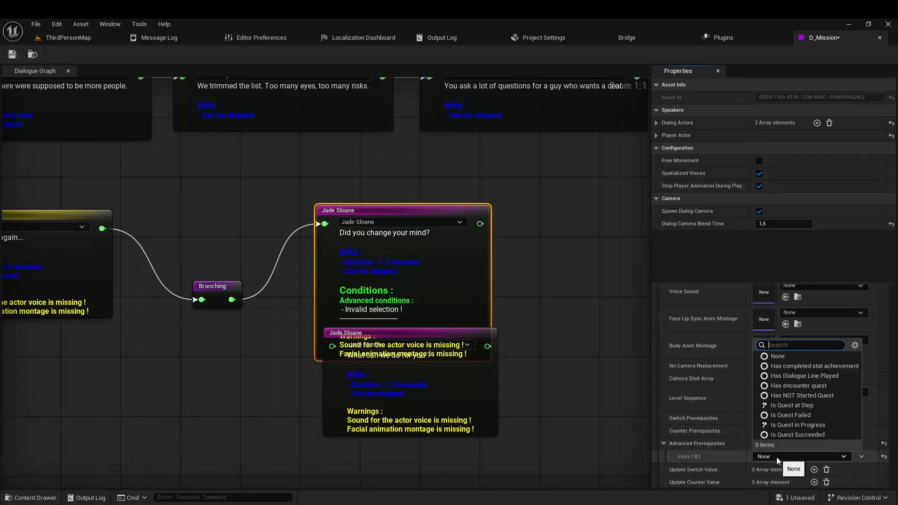
pyautogui.click(795, 426)
pyautogui.click(672, 457)
pyautogui.scroll(-2, 682, 454)
pyautogui.click(775, 430)
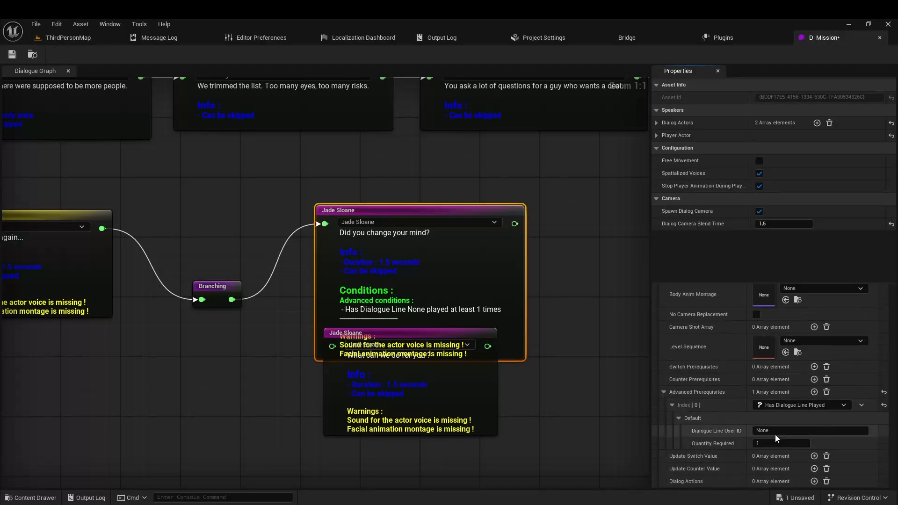
pyautogui.hotkey('ctrl', 'v')
pyautogui.press('Return')
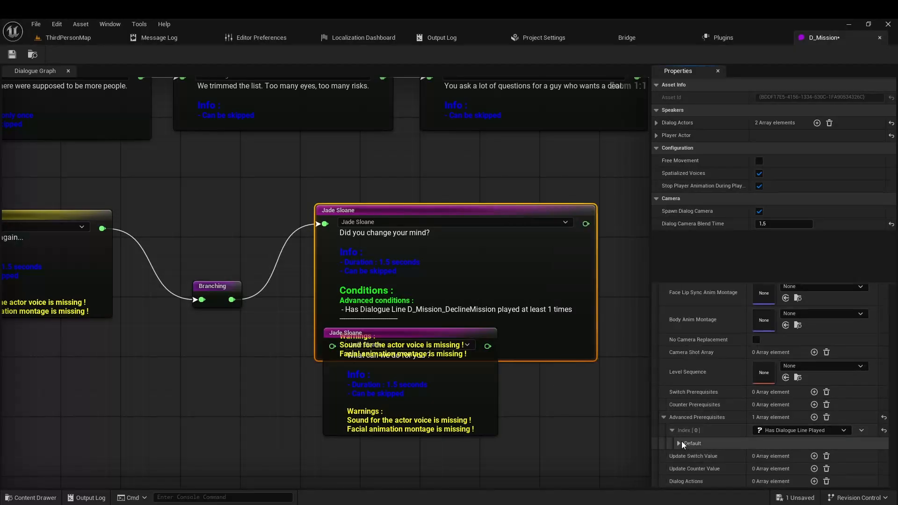
# Add a second response to the new branching node and link it to "What can we do for you ?", spacing the two Jade Sloane nodes apart
pyautogui.click(469, 335)
pyautogui.moveTo(432, 332); pyautogui.dragTo(427, 292)
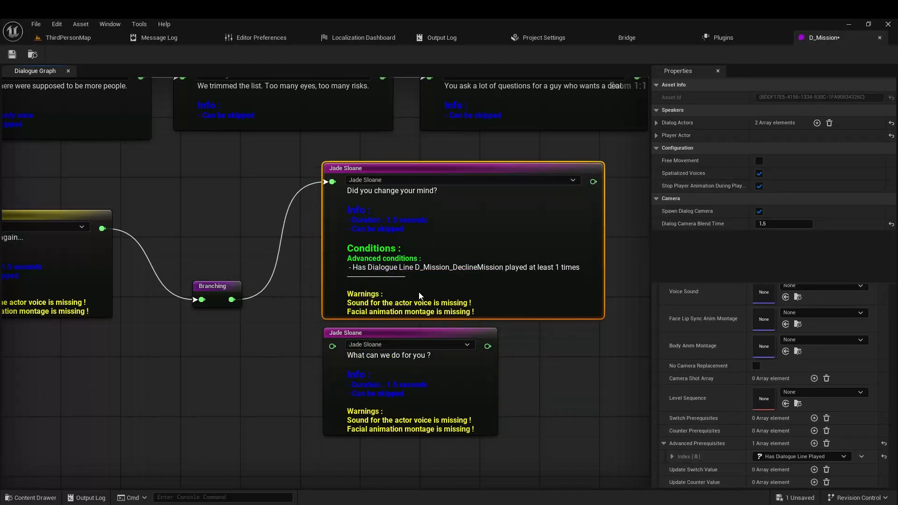
pyautogui.rightClick(235, 305)
pyautogui.click(257, 324)
pyautogui.moveTo(231, 313); pyautogui.dragTo(378, 335)
pyautogui.moveTo(379, 335); pyautogui.dragTo(377, 341)
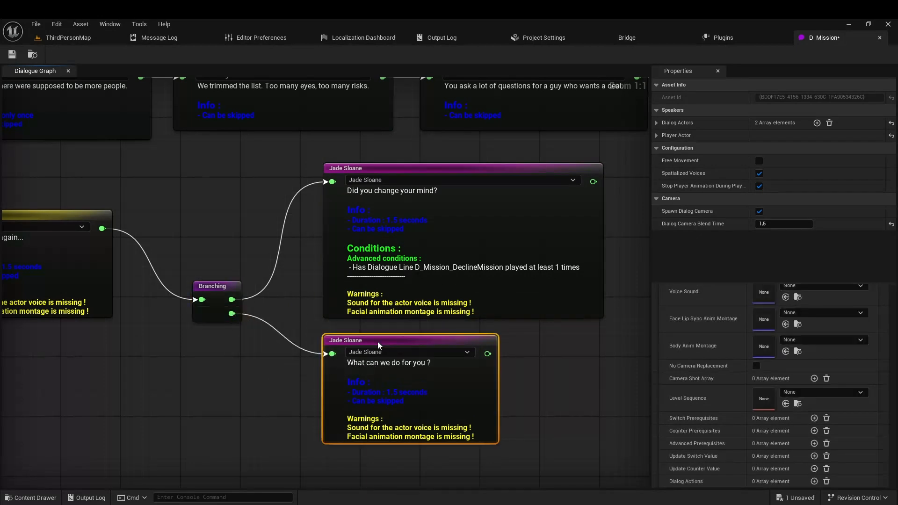
# Route "Did you change your mind?" through a new branching node to the Vince Rivas accept-or-decline choice node and save the dialogue
pyautogui.moveTo(566, 341); pyautogui.dragTo(166, 397, button='right')
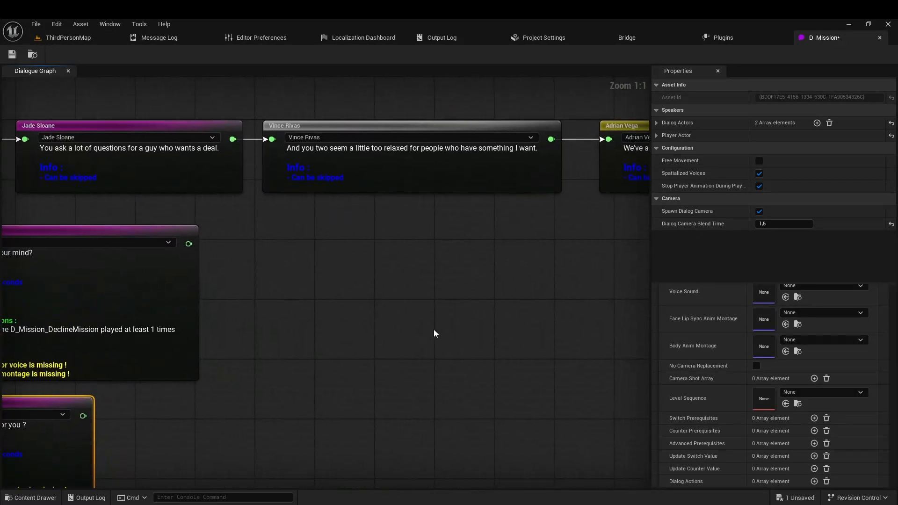
pyautogui.scroll(-6, 433, 329)
pyautogui.moveTo(515, 350); pyautogui.dragTo(304, 325, button='right')
pyautogui.moveTo(125, 258); pyautogui.dragTo(400, 185)
pyautogui.scroll(4, 126, 255)
pyautogui.click(309, 321)
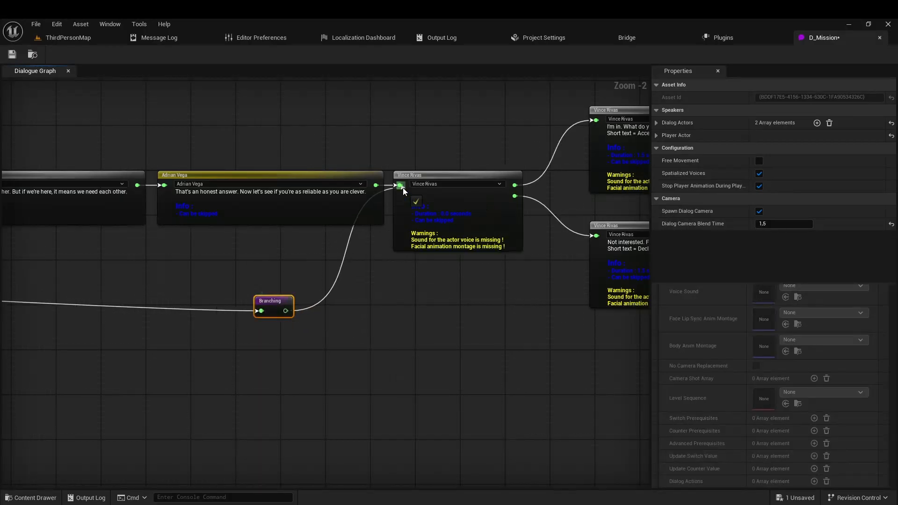
pyautogui.moveTo(346, 345); pyautogui.dragTo(455, 339, button='right')
pyautogui.hotkey('ctrl', 's')
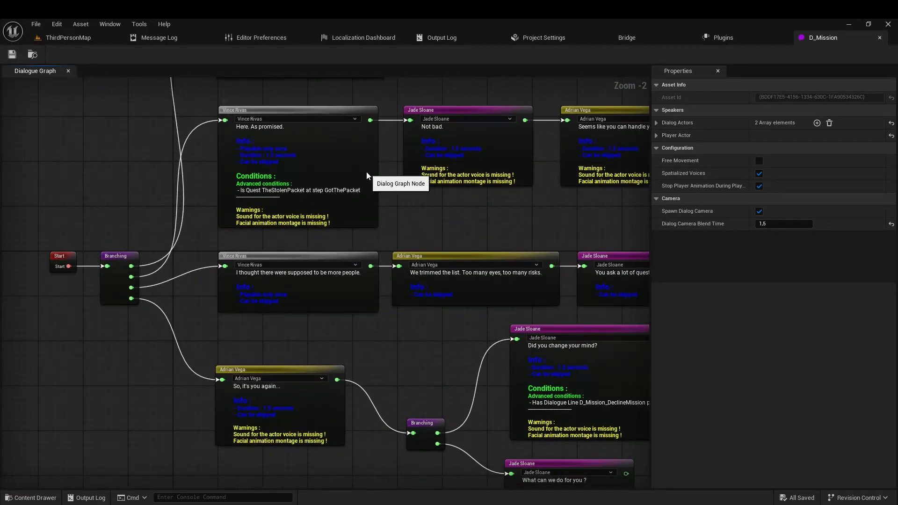
# Open the TheStolenPacket quest asset and set the QuestStart step's ID to SearchThePacket
pyautogui.click(60, 37)
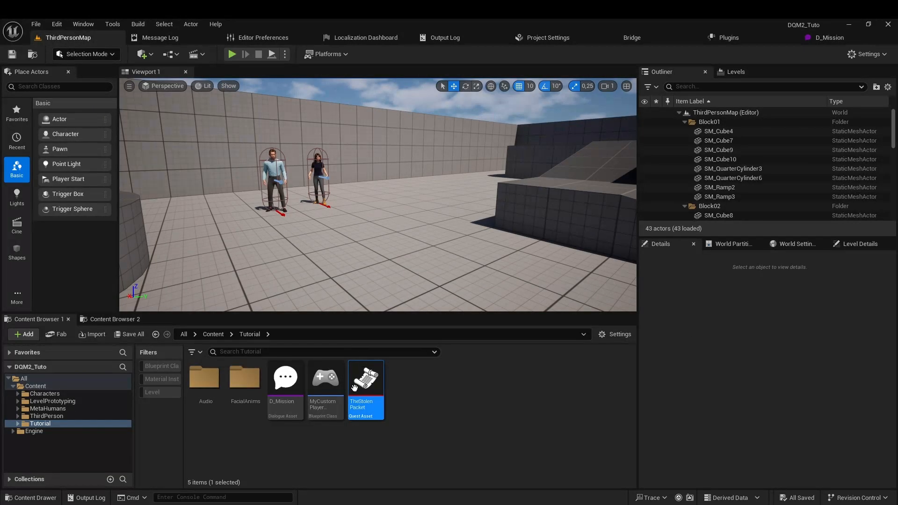
pyautogui.doubleClick(370, 407)
pyautogui.moveTo(441, 378); pyautogui.dragTo(229, 336, button='right')
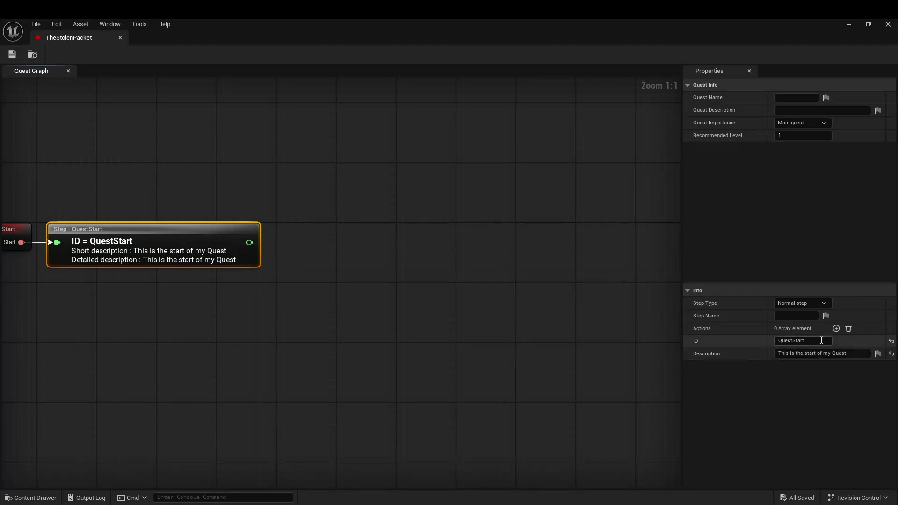
pyautogui.click(761, 340)
pyautogui.write('SearchThePacket')
pyautogui.press('Return')
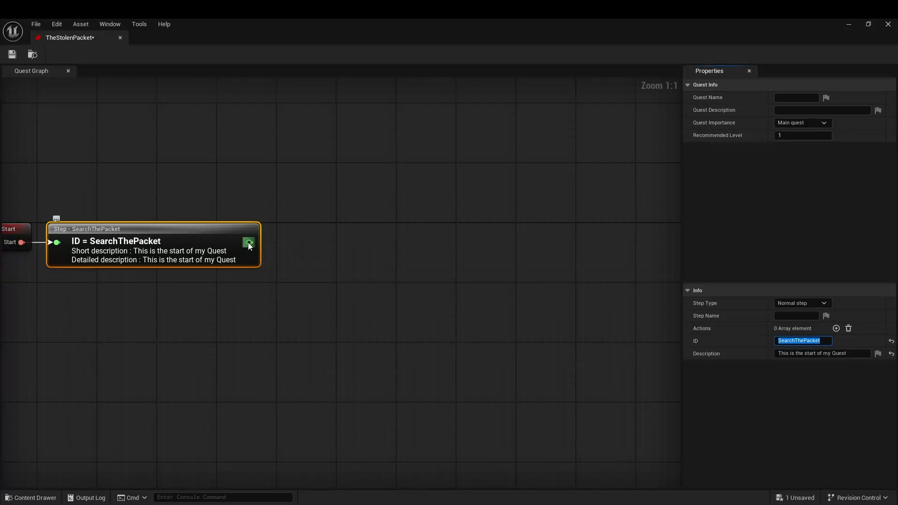
# Add a "Go to a location" task after the SearchThePacket step, align it, and enable Spawn Waypoint for it
pyautogui.moveTo(249, 242); pyautogui.dragTo(342, 244)
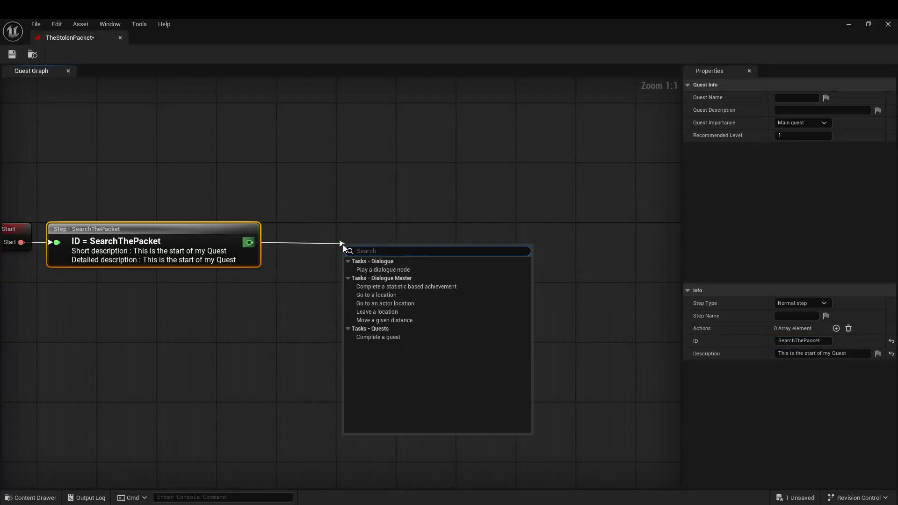
pyautogui.click(404, 296)
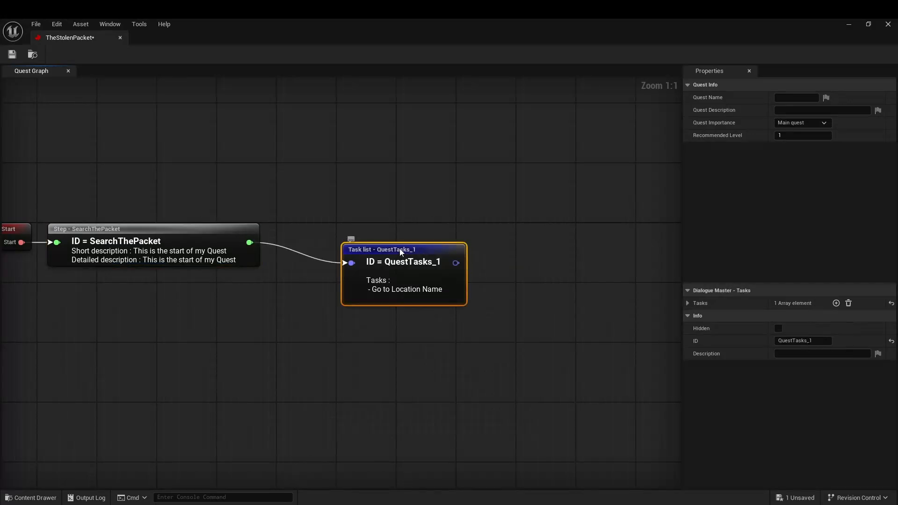
pyautogui.moveTo(399, 249); pyautogui.dragTo(387, 228)
pyautogui.click(687, 303)
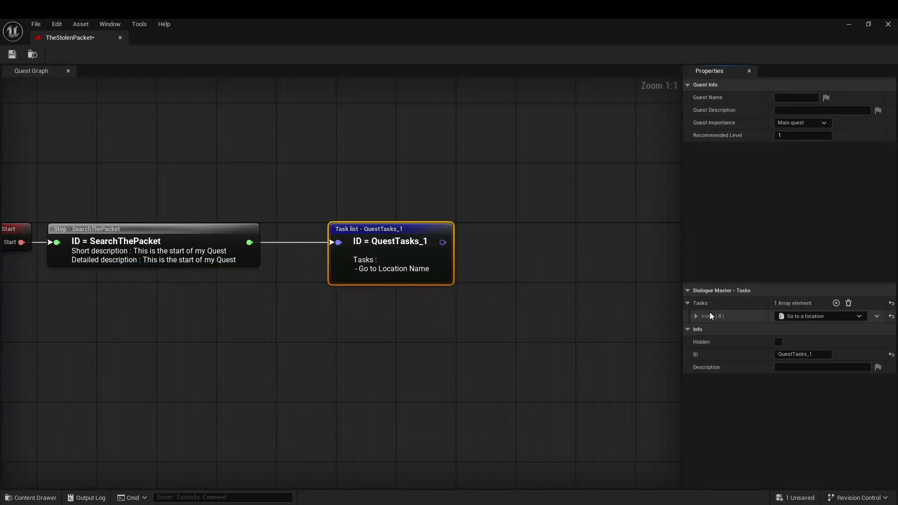
pyautogui.click(697, 316)
pyautogui.click(702, 341)
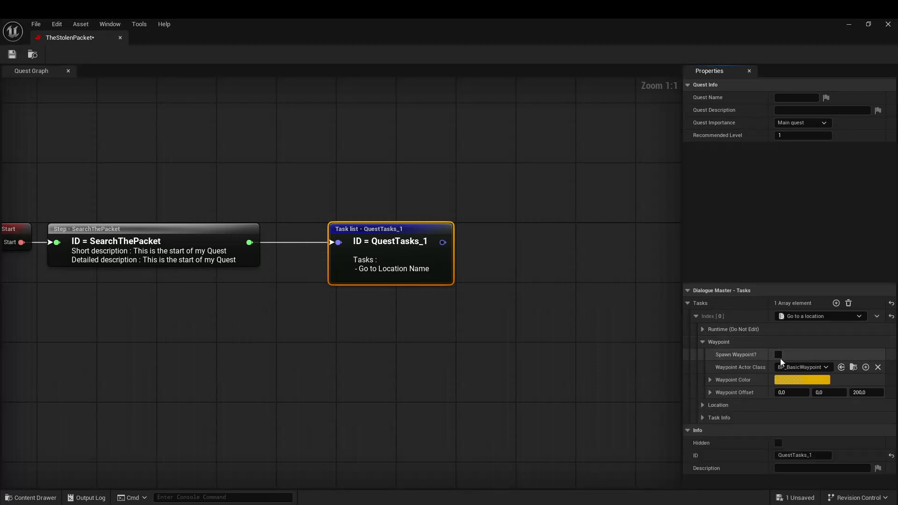
pyautogui.click(779, 355)
# Set the location task's Description Override to "Find the packet"
pyautogui.click(703, 405)
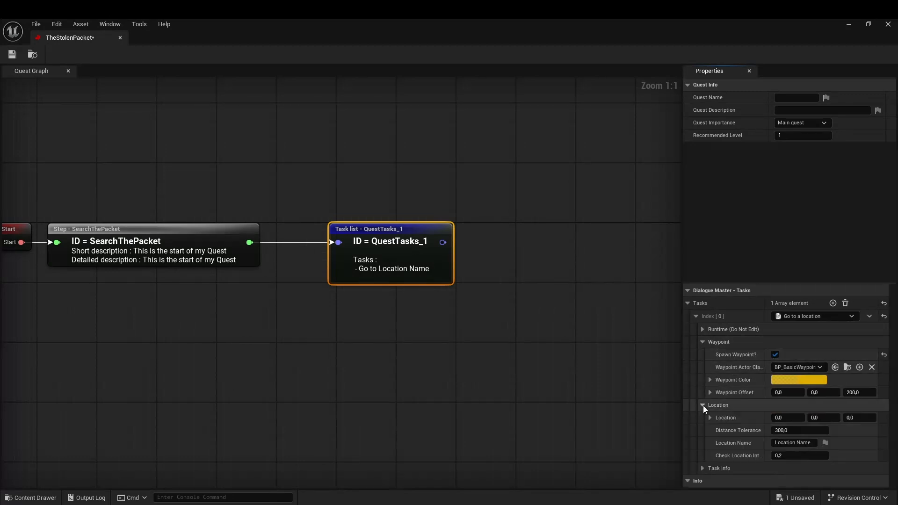
pyautogui.scroll(-1, 812, 429)
pyautogui.click(812, 429)
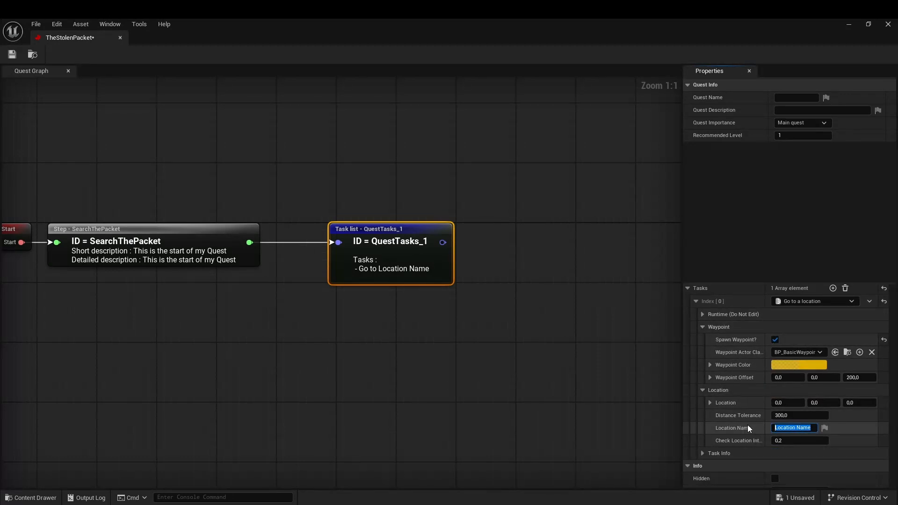
pyautogui.scroll(-1, 727, 421)
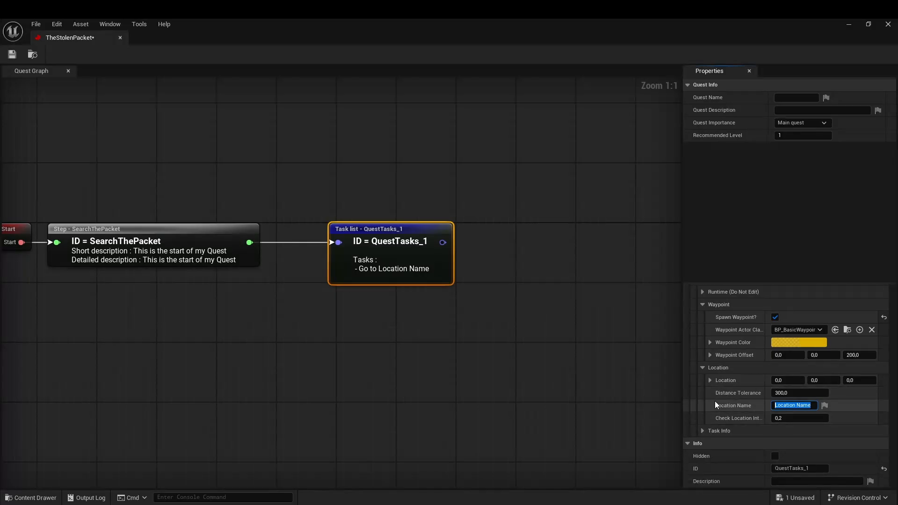
pyautogui.click(702, 431)
pyautogui.scroll(-3, 703, 424)
pyautogui.click(780, 434)
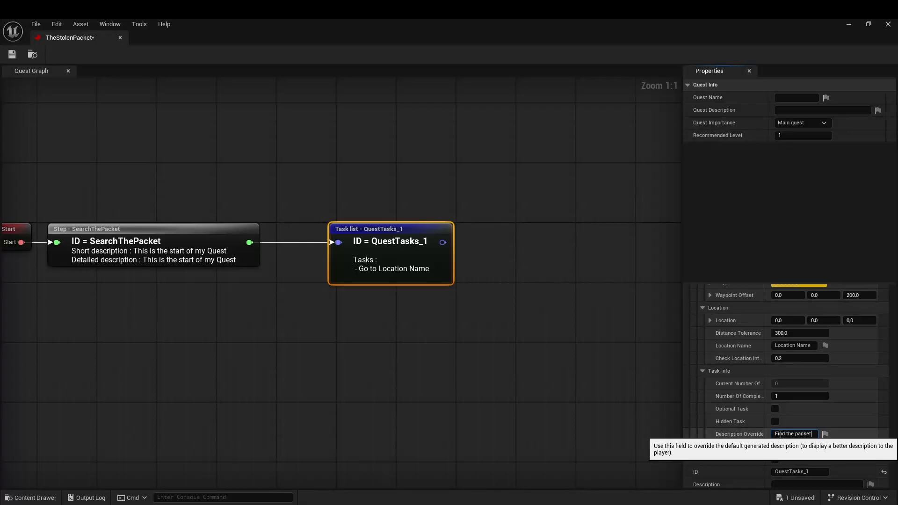
pyautogui.write('Find the packet')
pyautogui.press('Return')
pyautogui.scroll(1, 728, 425)
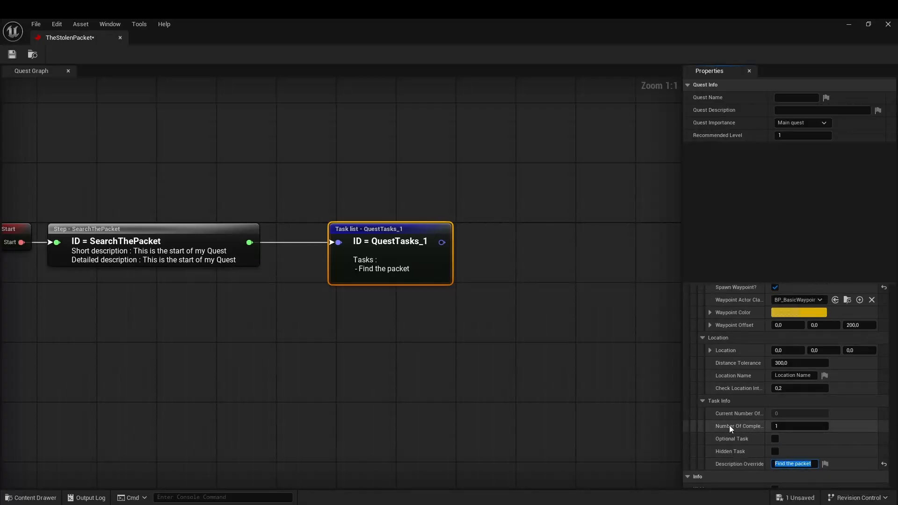
pyautogui.scroll(3, 730, 426)
# Add a new quest step node after the "Find the packet" task list
pyautogui.moveTo(466, 243); pyautogui.dragTo(294, 251, button='right')
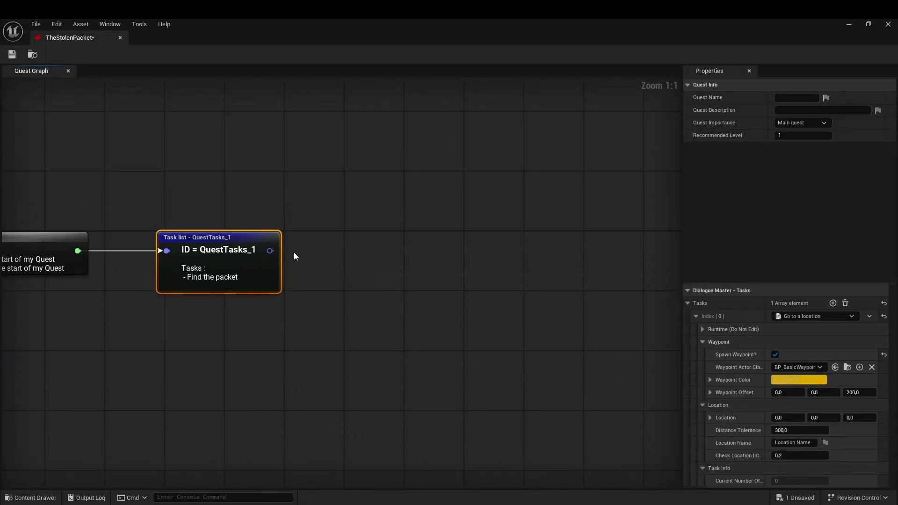
pyautogui.moveTo(328, 251); pyautogui.dragTo(340, 251)
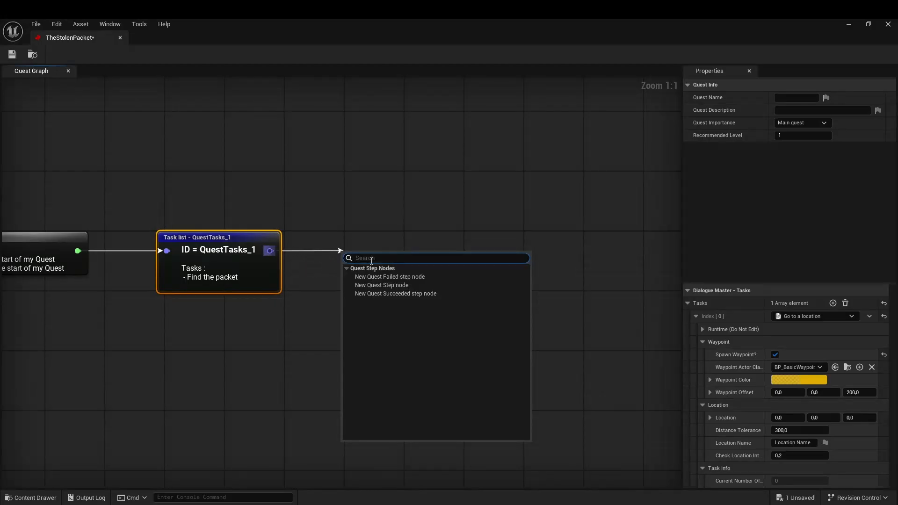
pyautogui.click(398, 286)
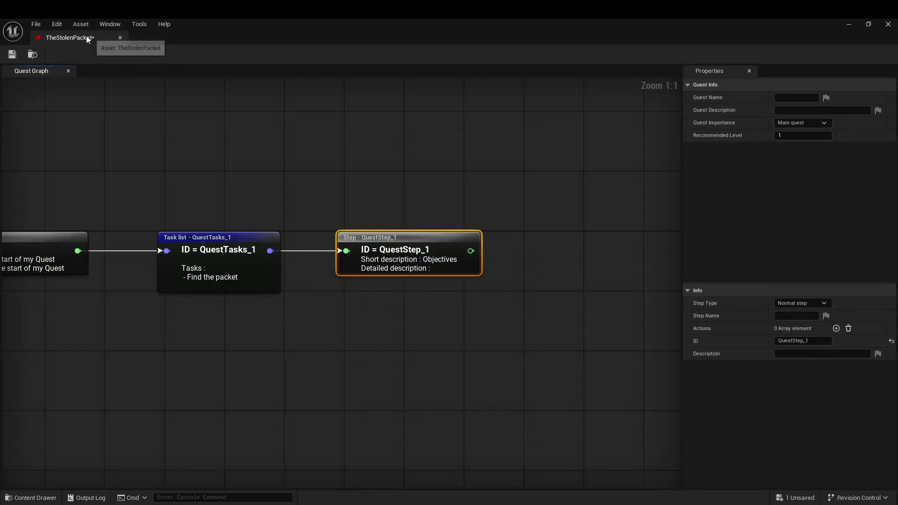
# Dock the TheStolenPacket editor beside D_Mission and look up the step ID in the "Here. As promised." node's advanced prerequisite
pyautogui.moveTo(89, 37); pyautogui.dragTo(709, 39)
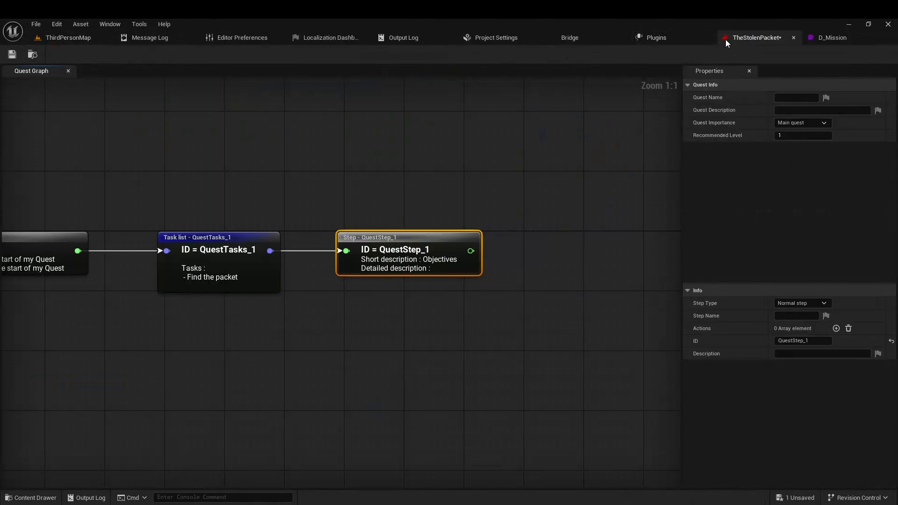
pyautogui.click(826, 37)
pyautogui.moveTo(478, 209); pyautogui.dragTo(489, 390, button='right')
pyautogui.click(355, 383)
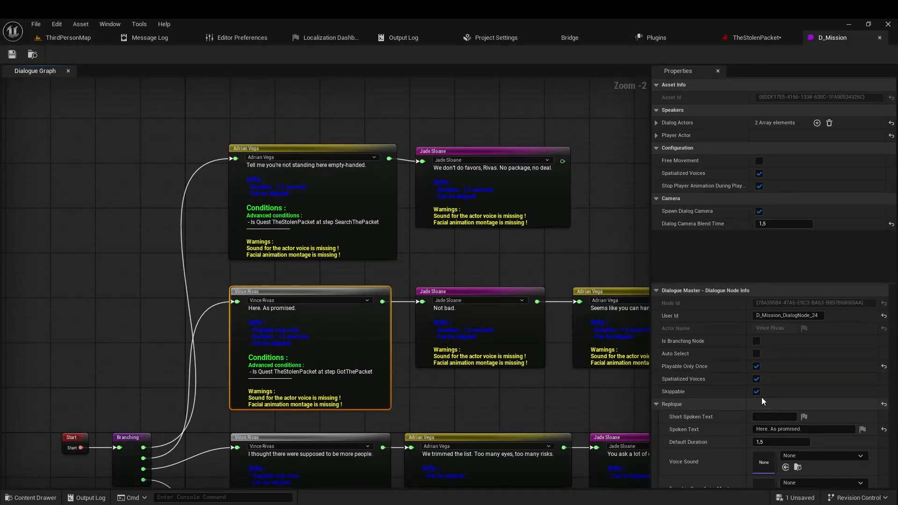
pyautogui.scroll(-5, 748, 388)
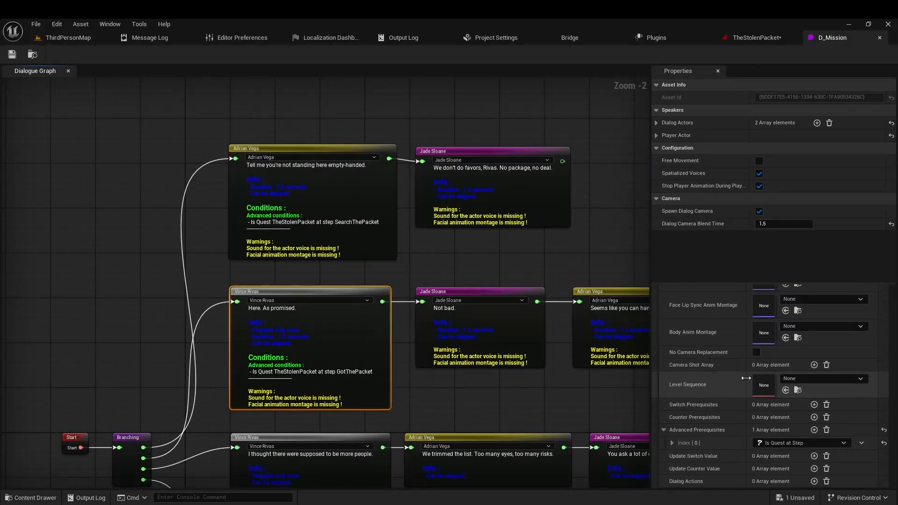
pyautogui.click(672, 443)
pyautogui.click(677, 455)
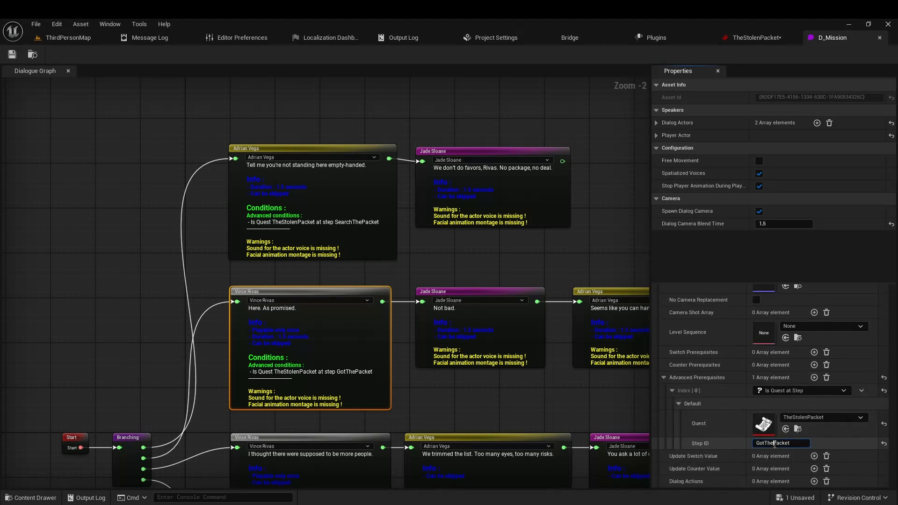
# Set the ID of the quest step following the "Find the packet" tasks to GotThePacket
pyautogui.click(765, 38)
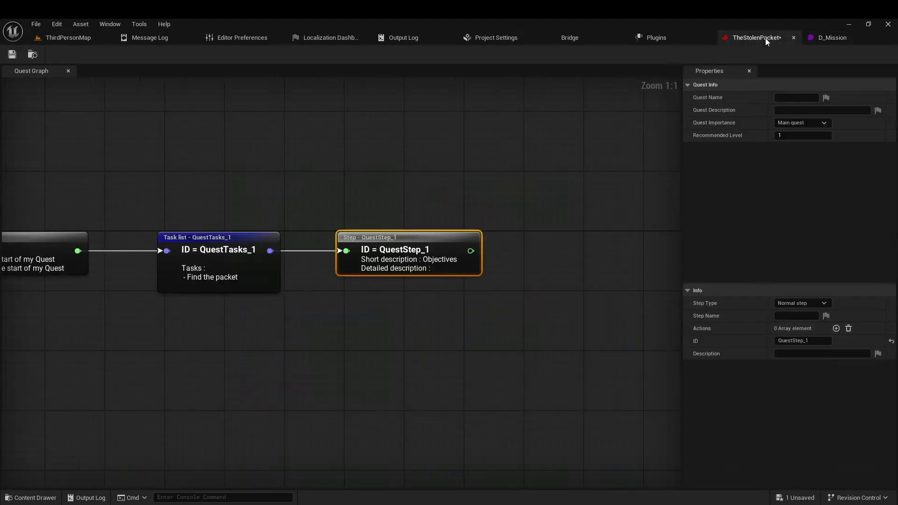
pyautogui.click(799, 315)
pyautogui.click(792, 341)
pyautogui.write('GotThePacket')
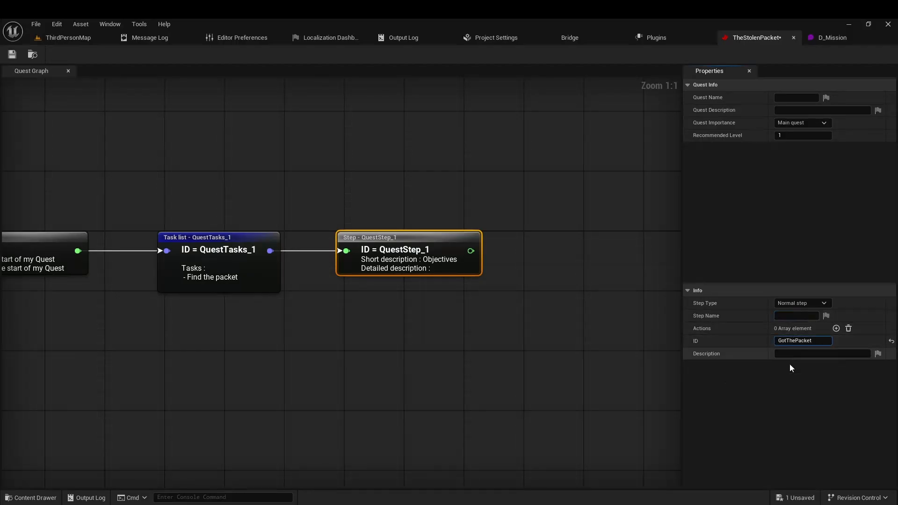
pyautogui.click(790, 389)
pyautogui.moveTo(543, 295); pyautogui.dragTo(316, 276, button='right')
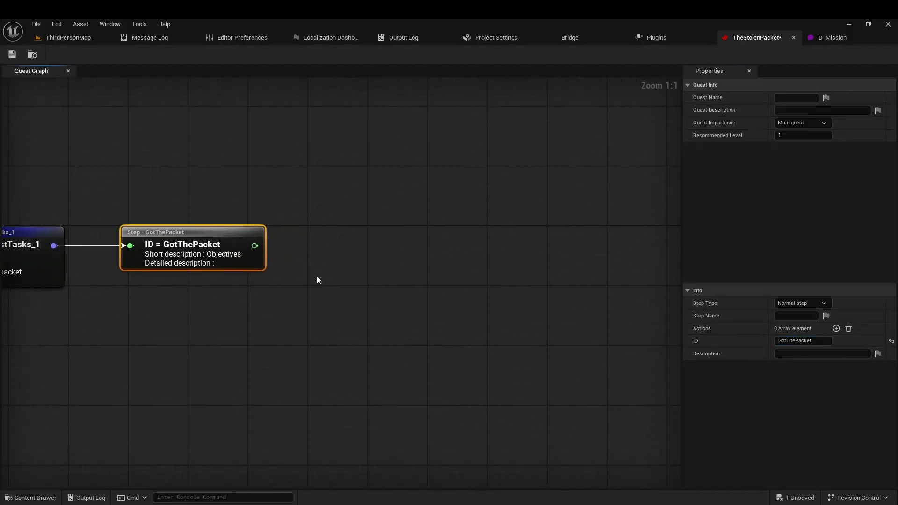
# Add a task list with a "Play a dialogue node" task after the GotThePacket step
pyautogui.moveTo(254, 245); pyautogui.dragTo(296, 246)
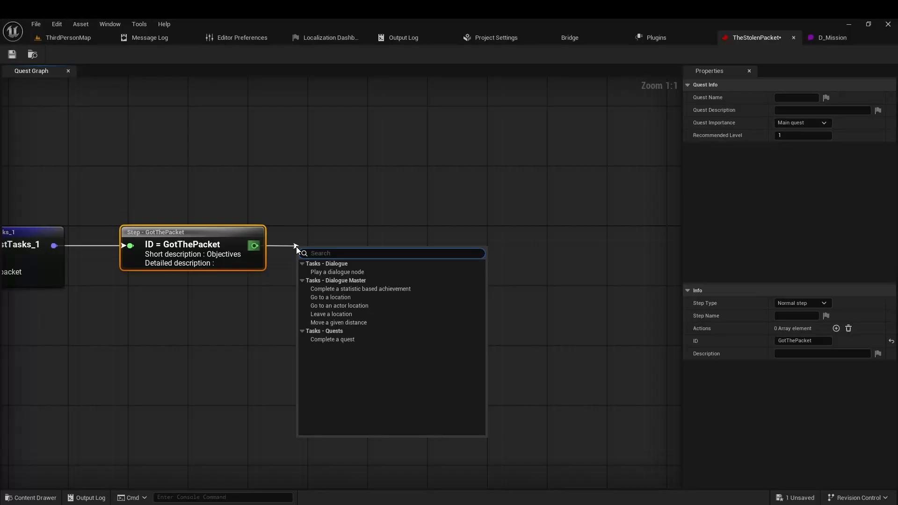
pyautogui.click(333, 269)
pyautogui.moveTo(333, 270); pyautogui.dragTo(337, 251)
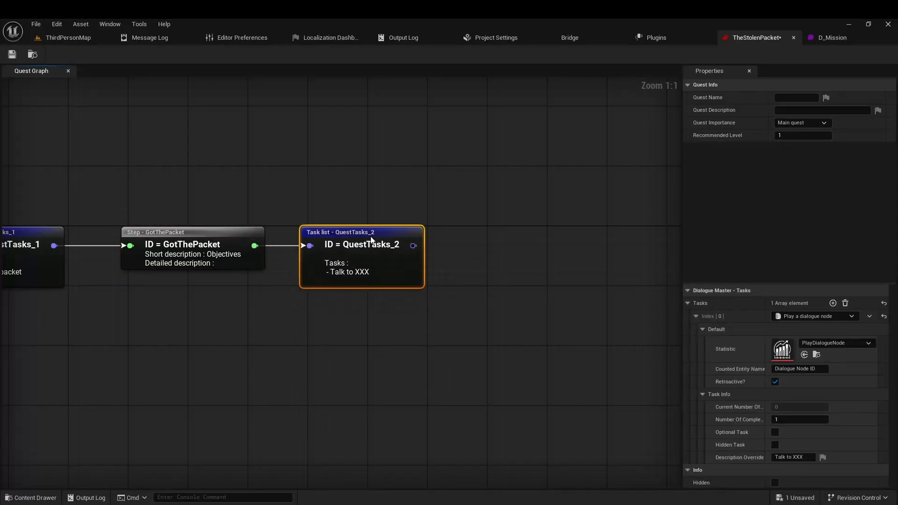
# In D_Mission, set the User Id of the "Seems like you can handle yourself after all." node to D_Mission_EndPacketQuest and copy it
pyautogui.click(832, 37)
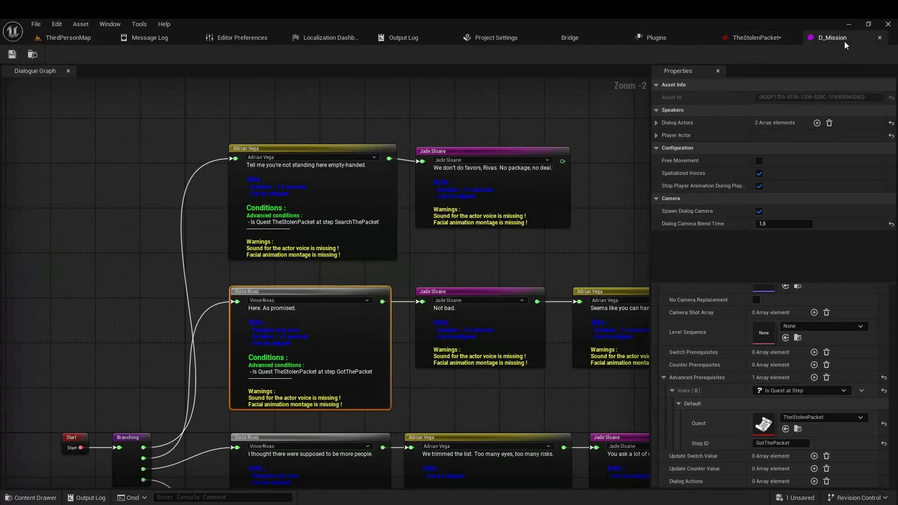
pyautogui.moveTo(462, 254); pyautogui.dragTo(367, 175, button='right')
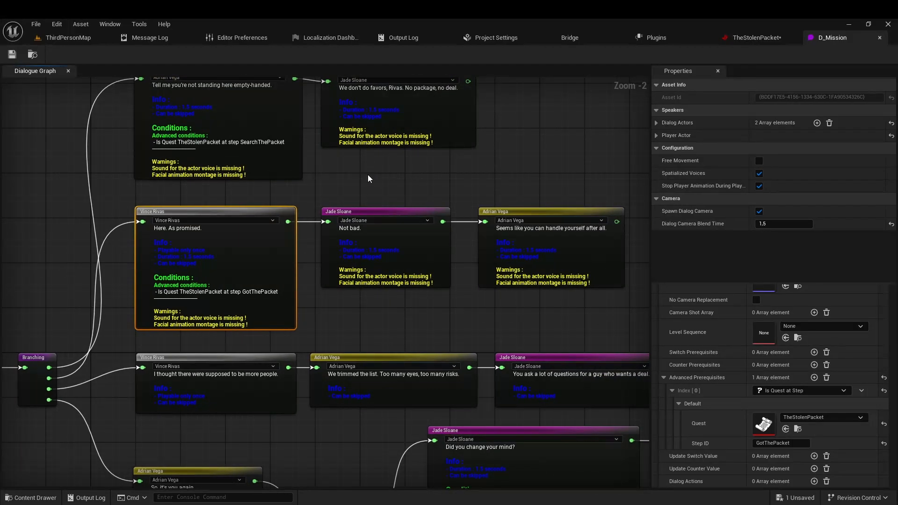
pyautogui.click(567, 249)
pyautogui.scroll(5, 766, 361)
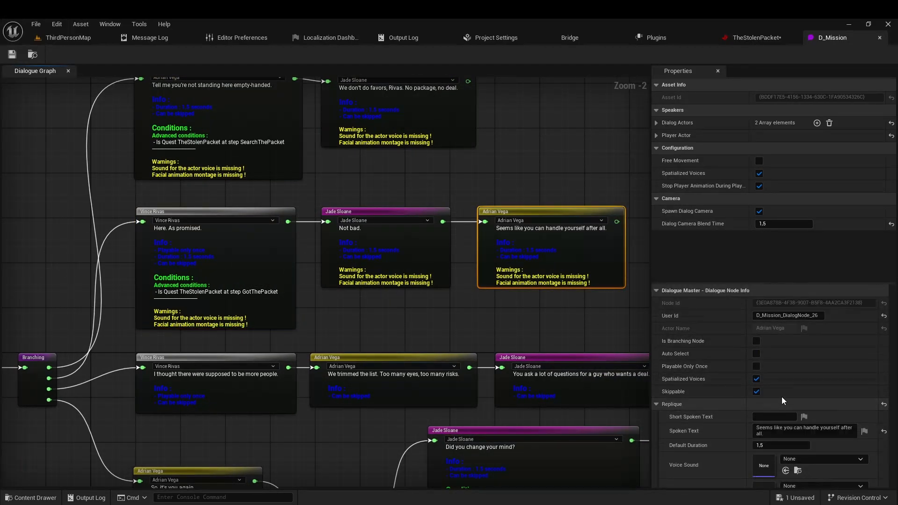
pyautogui.click(818, 316)
pyautogui.write('EndPacketQuest')
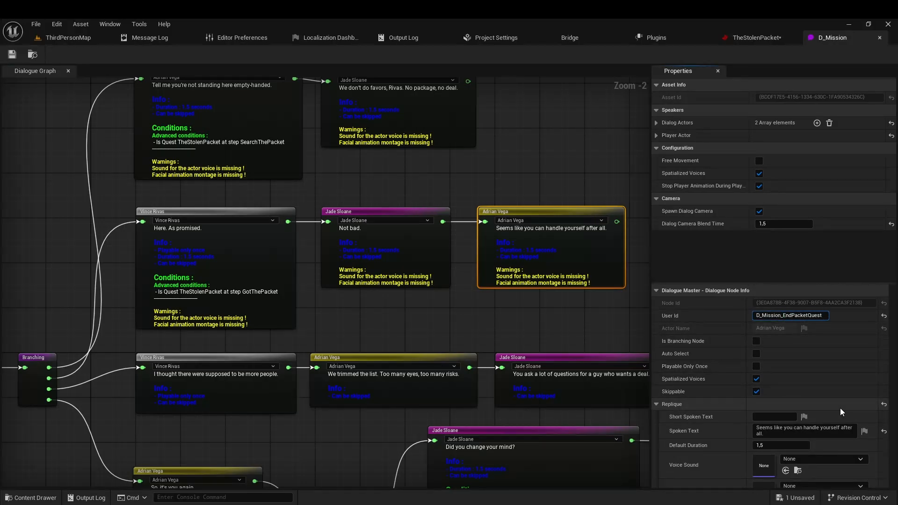
pyautogui.press('Return')
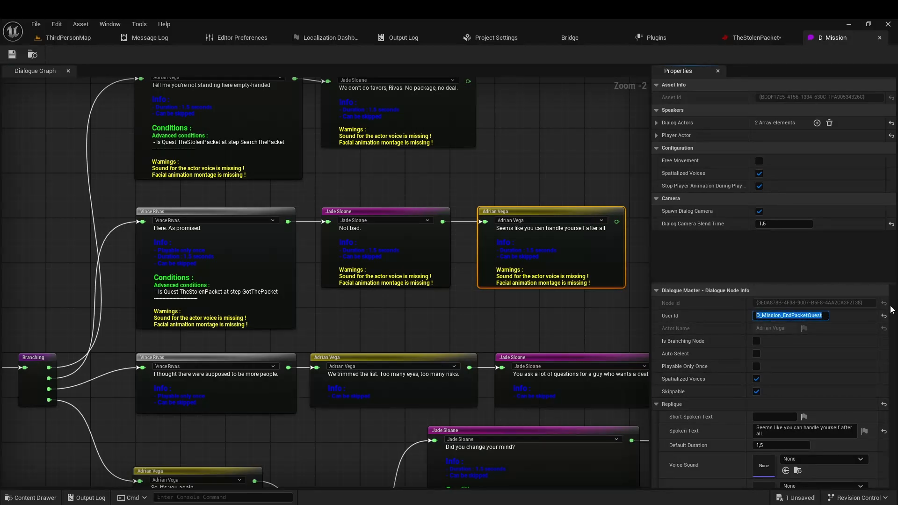
pyautogui.click(600, 306)
# In TheStolenPacket, set the dialogue task's Counted Entity Name to D_Mission_EndPacketQuest and save the quest
pyautogui.click(756, 38)
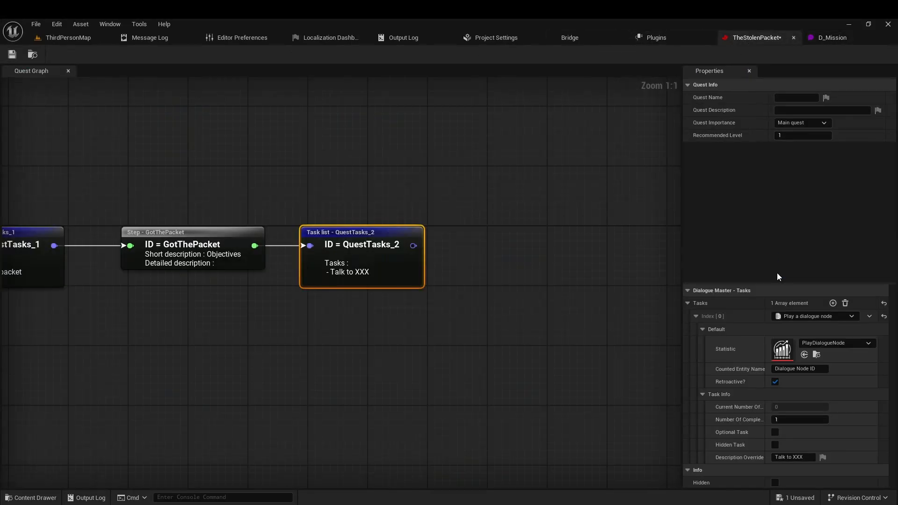
pyautogui.click(809, 368)
pyautogui.write('D_Mission_EndPacketQuest')
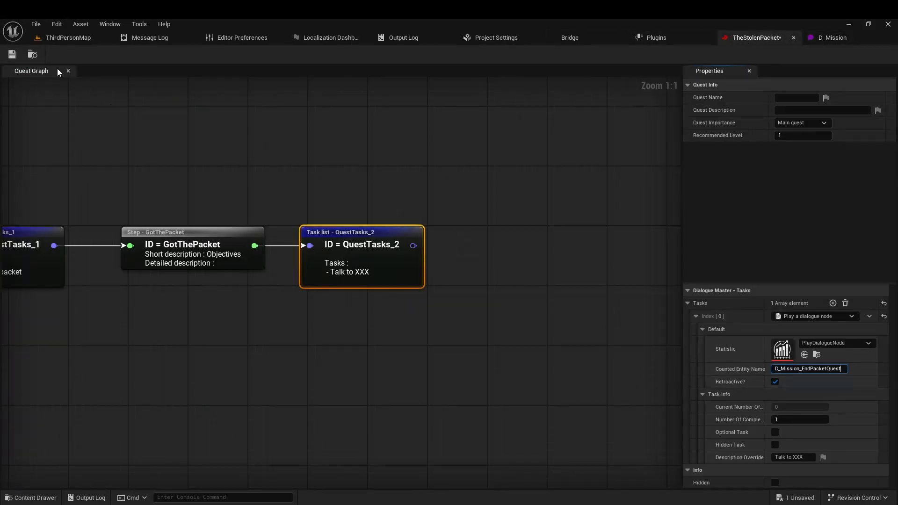
pyautogui.click(12, 54)
# Add a Quest Succeeded step node after the dialogue task list, line it up with the chain, and save
pyautogui.moveTo(413, 246); pyautogui.dragTo(483, 247)
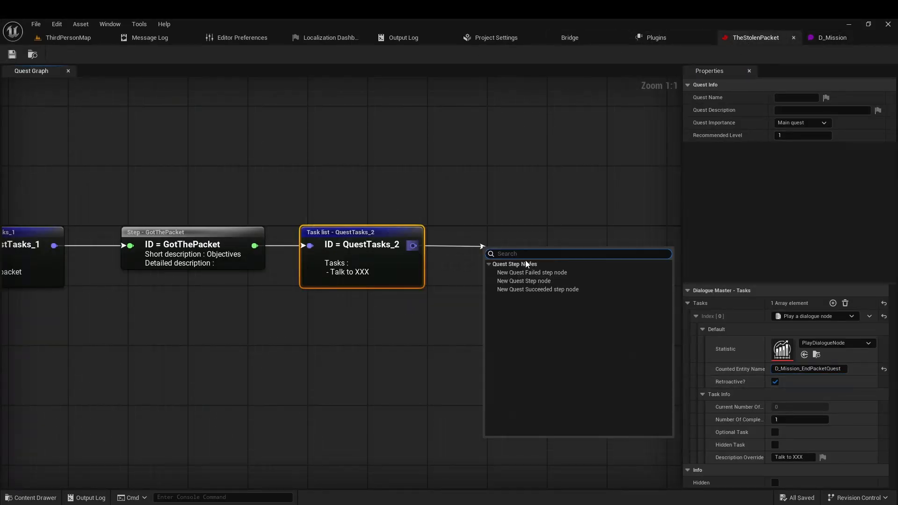
pyautogui.click(548, 290)
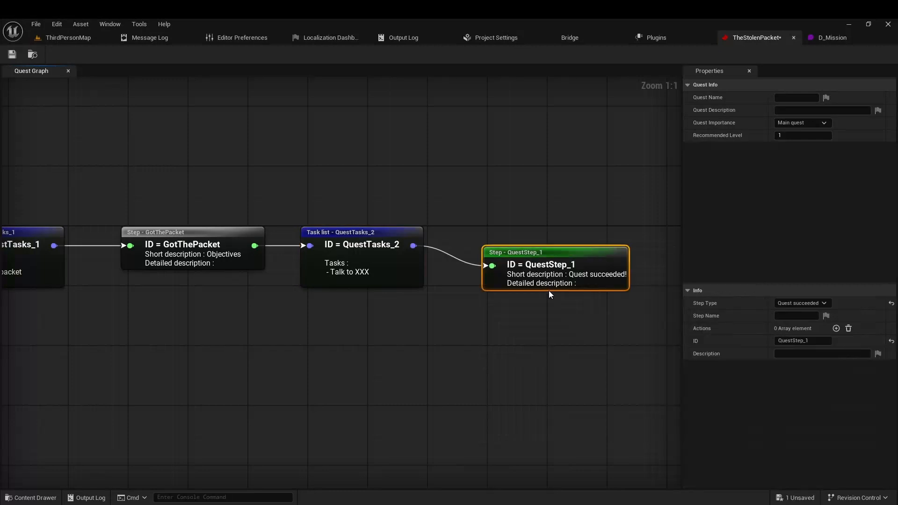
pyautogui.moveTo(541, 242); pyautogui.dragTo(534, 235)
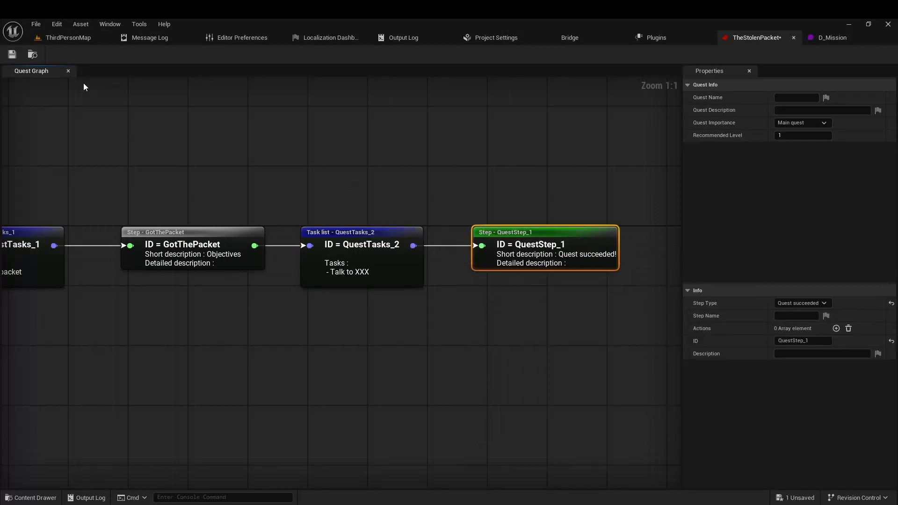
pyautogui.click(12, 55)
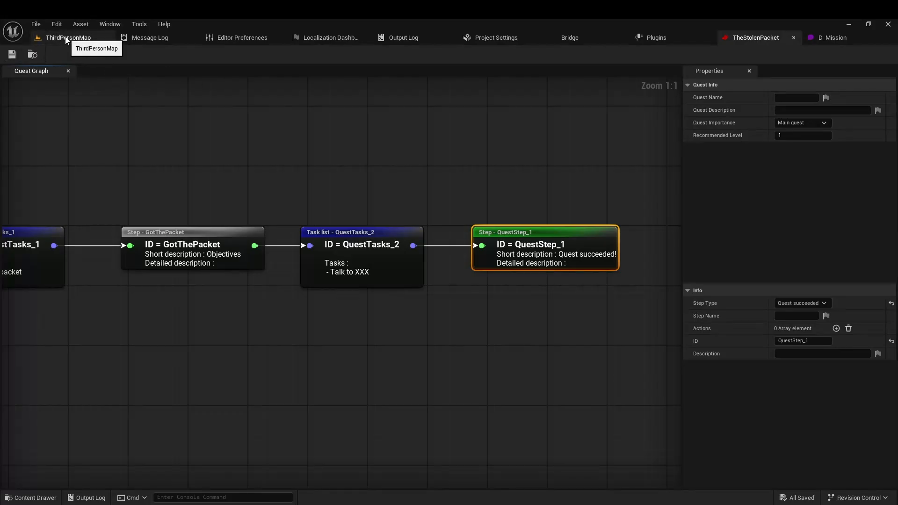
# Set the dialogue task's Description Override to "Give the packet to Adrian & Jade"
pyautogui.moveTo(201, 187); pyautogui.dragTo(208, 151, button='right')
pyautogui.click(369, 237)
pyautogui.scroll(-2, 741, 420)
pyautogui.click(800, 429)
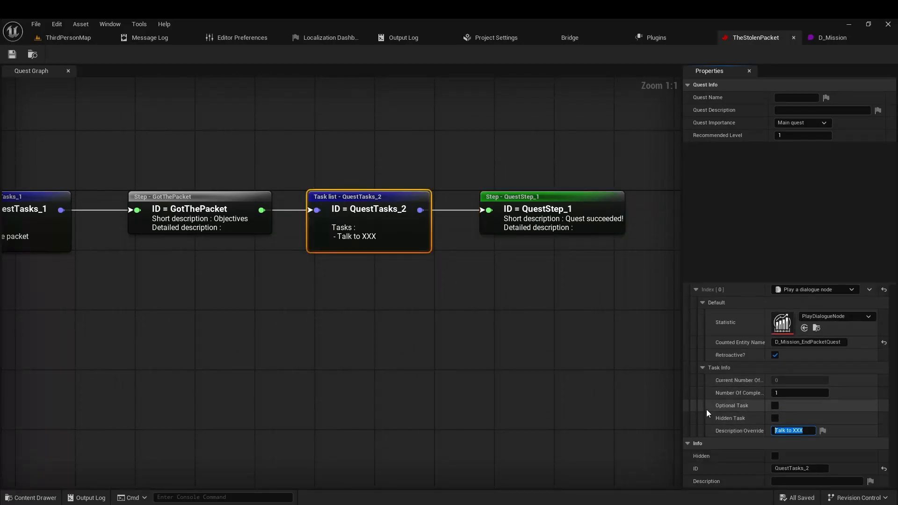
pyautogui.write('Give the packet to Vince')
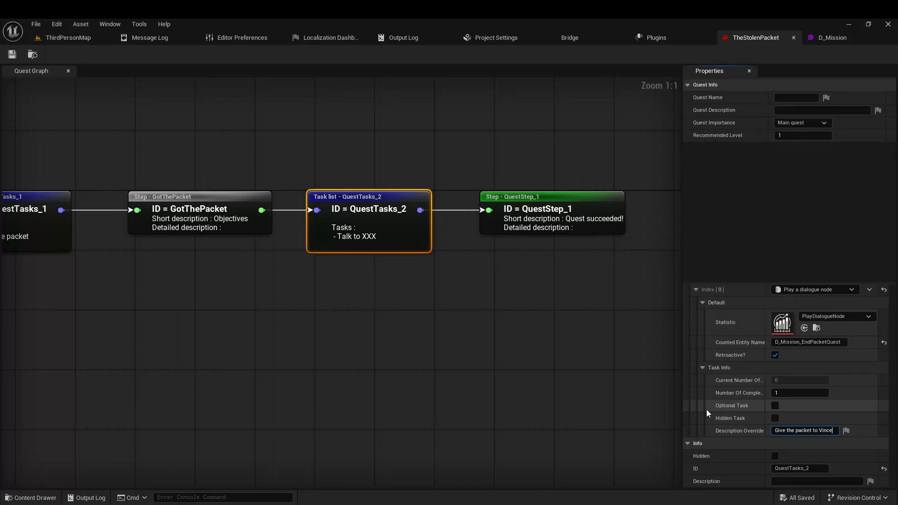
pyautogui.press('BackSpace')
pyautogui.press('BackSpace')
pyautogui.press('BackSpace')
pyautogui.press('BackSpace')
pyautogui.press('BackSpace')
pyautogui.write('Adrian & Jade')
pyautogui.press('Return')
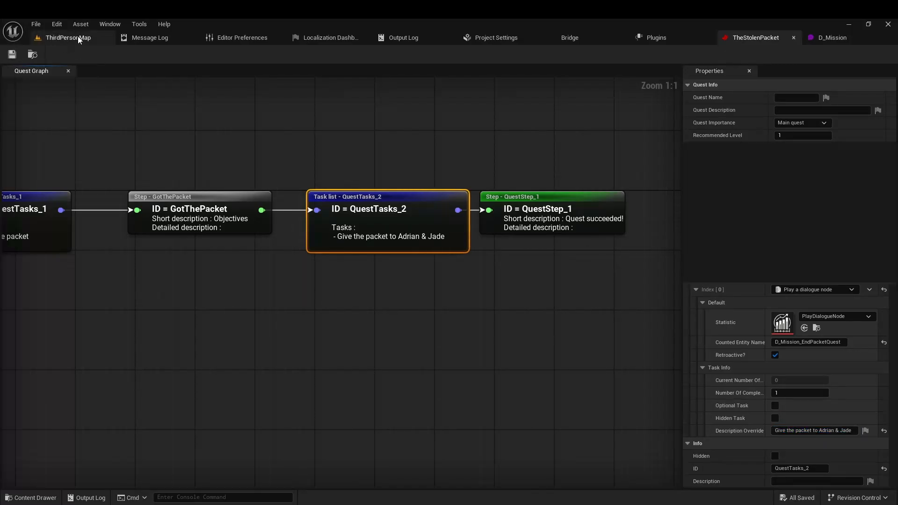
# Add the actor tag ThePacket to the blue chamfer cube in ThirdPersonMap
pyautogui.click(78, 36)
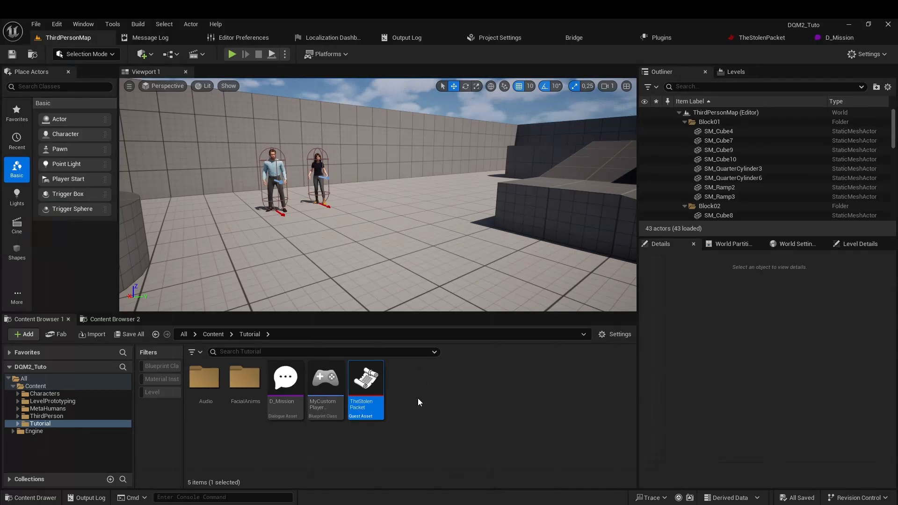
pyautogui.moveTo(452, 227); pyautogui.dragTo(461, 245, button='right')
pyautogui.press('w')
pyautogui.press('w')
pyautogui.press('s')
pyautogui.press('w')
pyautogui.click(385, 192)
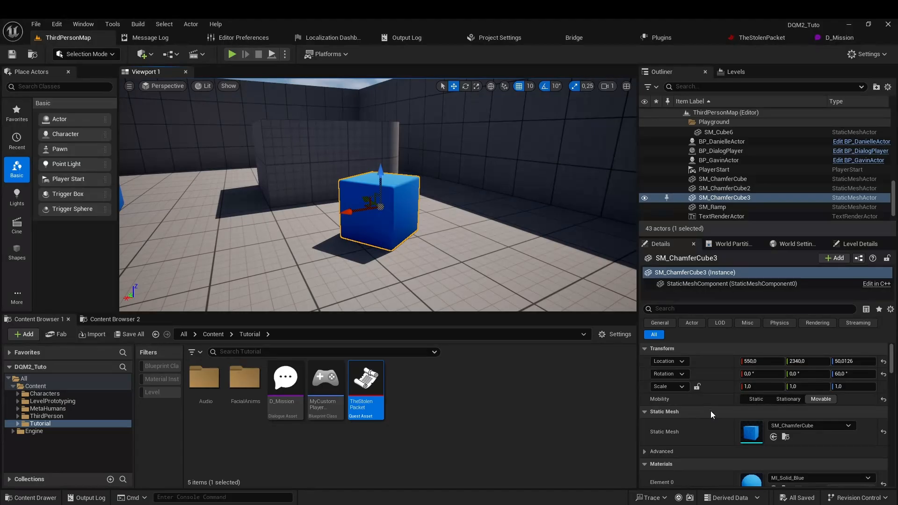
pyautogui.scroll(-8, 711, 410)
pyautogui.click(741, 308)
pyautogui.write('tag')
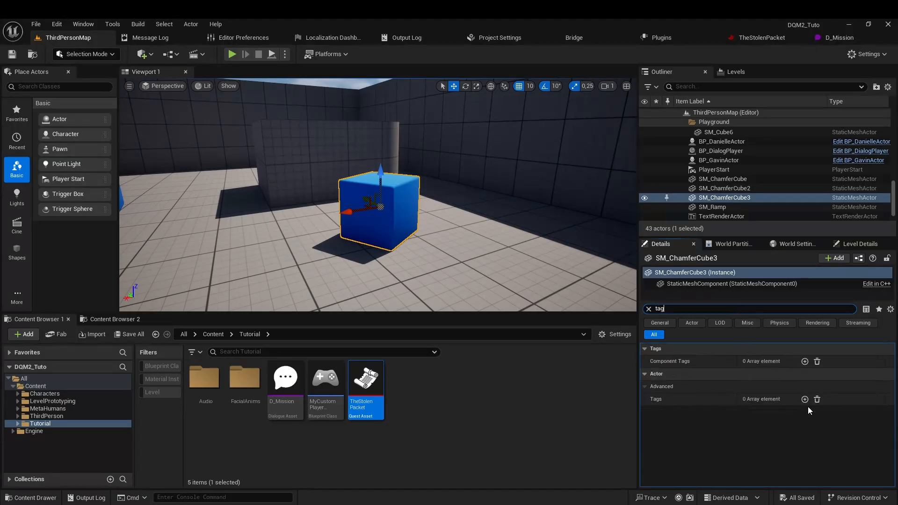
pyautogui.click(804, 399)
pyautogui.click(764, 412)
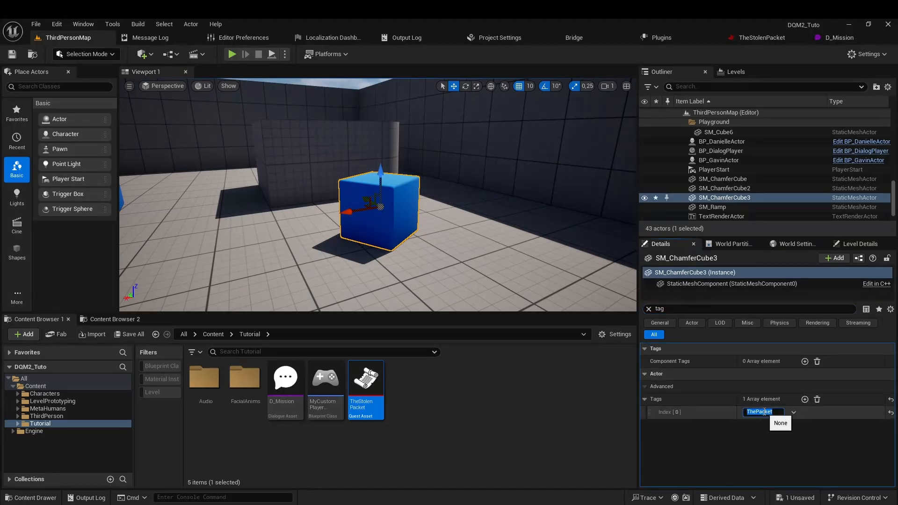
# In TheStolenPacket, change the "Find the packet" task's type to "Go to an actor location"
pyautogui.click(744, 42)
pyautogui.click(235, 226)
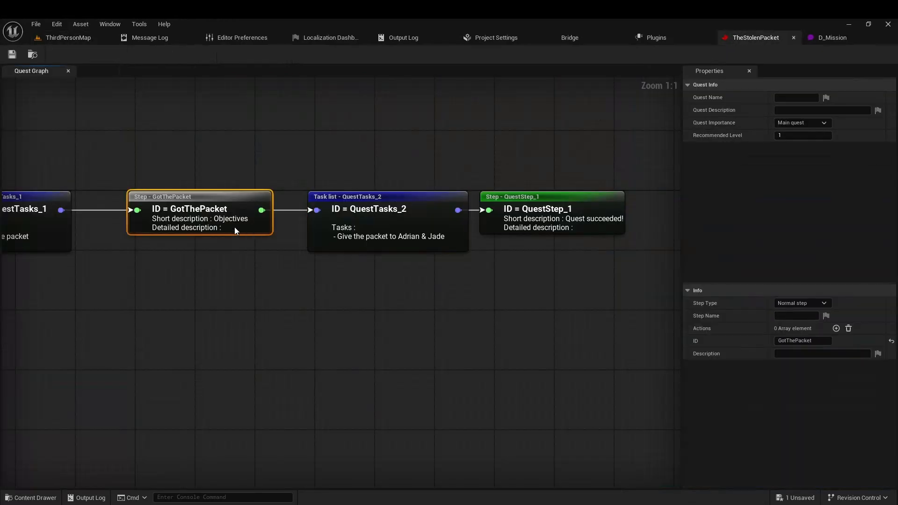
pyautogui.moveTo(51, 248); pyautogui.dragTo(303, 255, button='right')
pyautogui.click(305, 255)
pyautogui.click(804, 316)
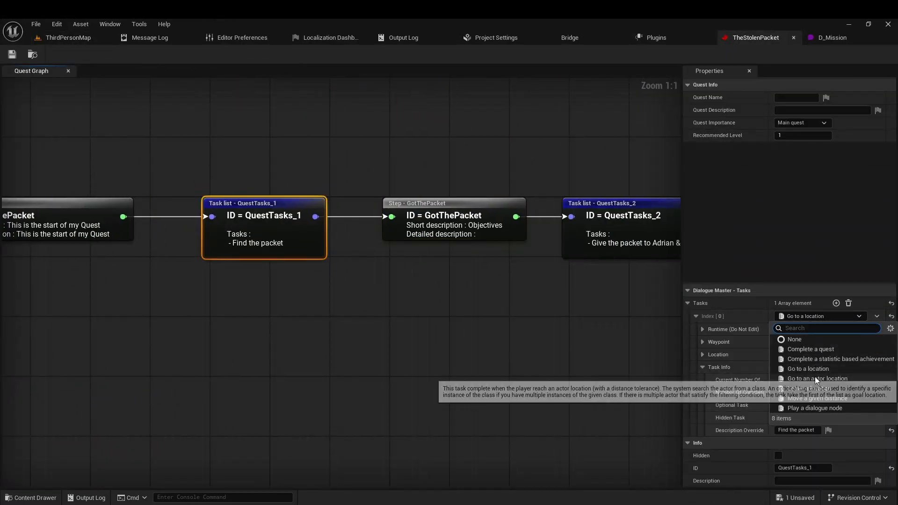
pyautogui.click(814, 377)
# Set the actor location task's Actor Tag to ThePacket and its Actor Class to StaticMeshActor
pyautogui.click(702, 342)
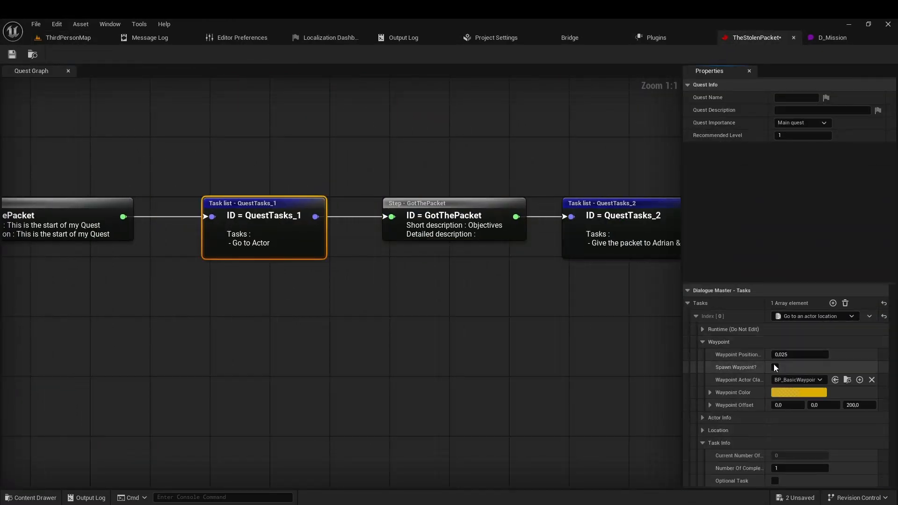
pyautogui.click(702, 343)
pyautogui.click(702, 354)
pyautogui.click(796, 380)
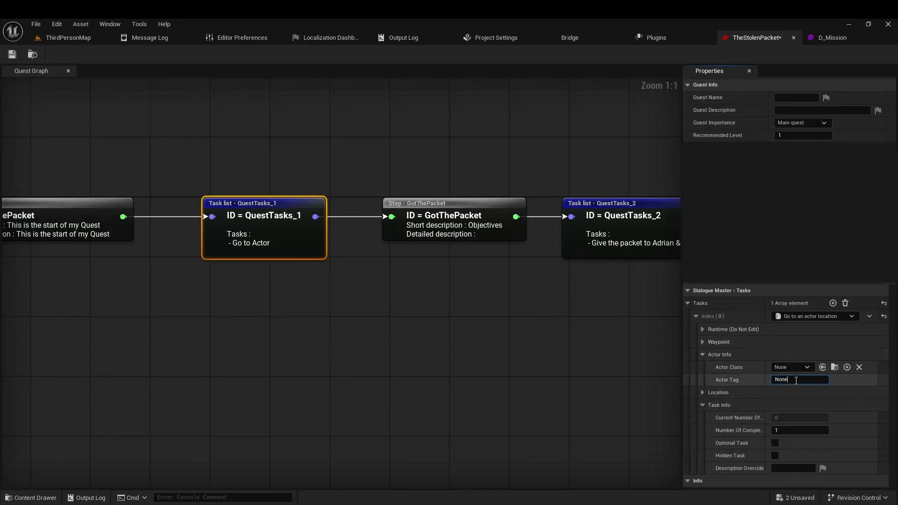
pyautogui.click(796, 366)
pyautogui.click(834, 40)
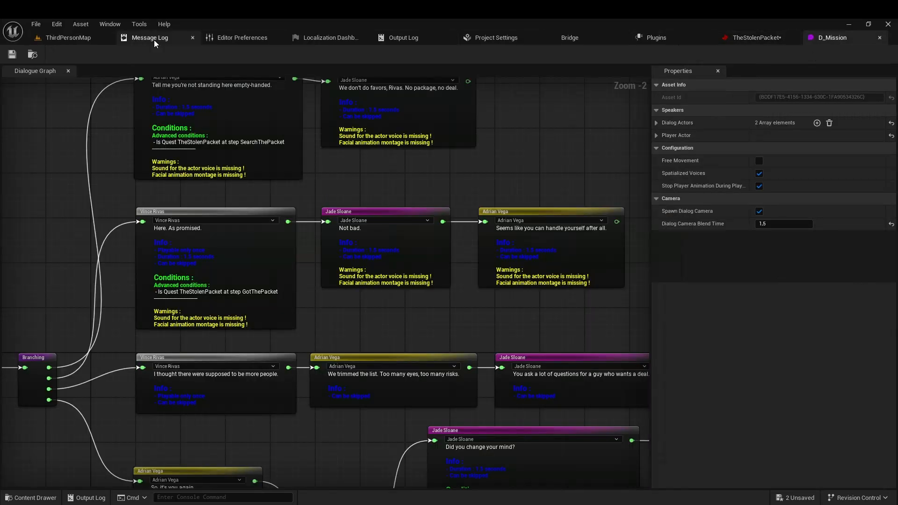
pyautogui.click(69, 37)
pyautogui.click(760, 38)
pyautogui.click(793, 367)
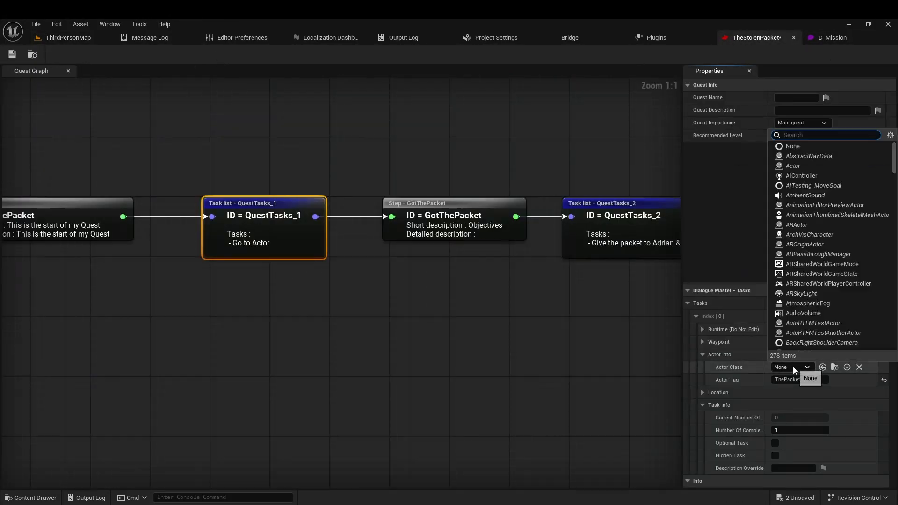
pyautogui.write('static')
pyautogui.click(809, 457)
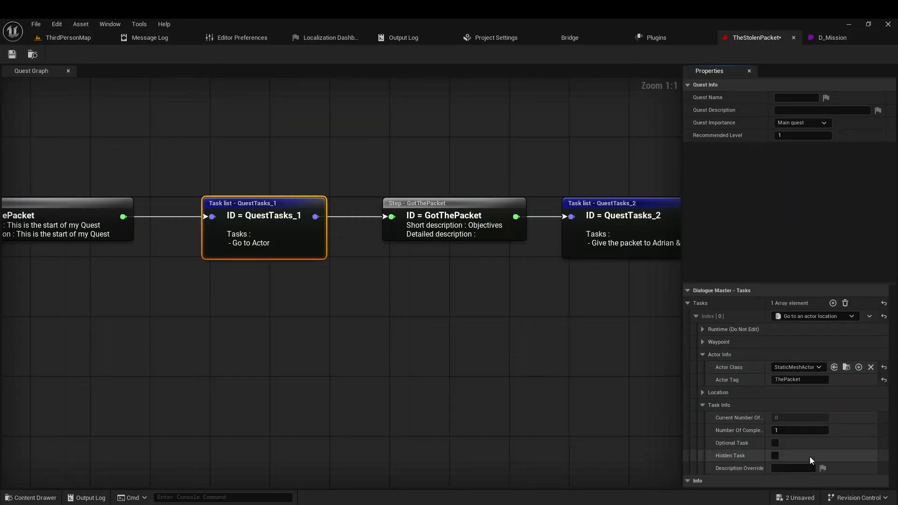
# Set the actor location task's Description Override to "Find the packet" and save the quest
pyautogui.scroll(-1, 716, 430)
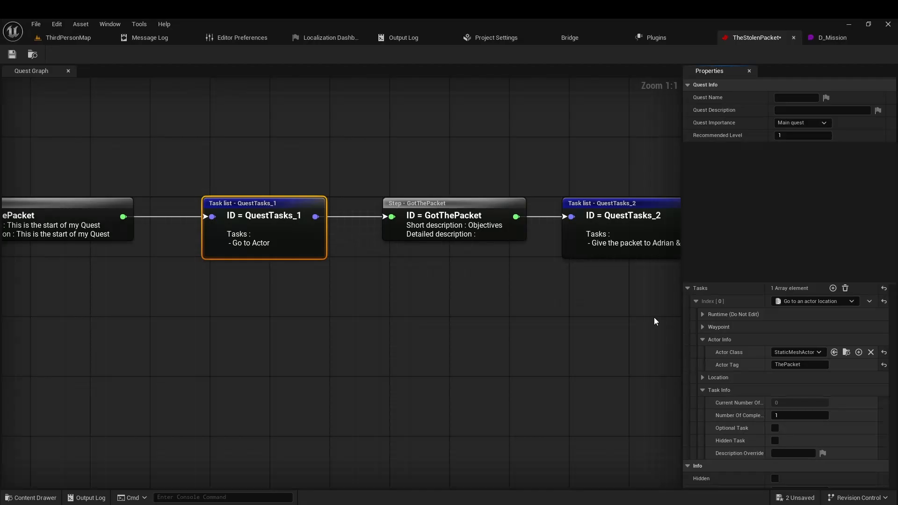
pyautogui.click(696, 326)
pyautogui.scroll(-4, 790, 412)
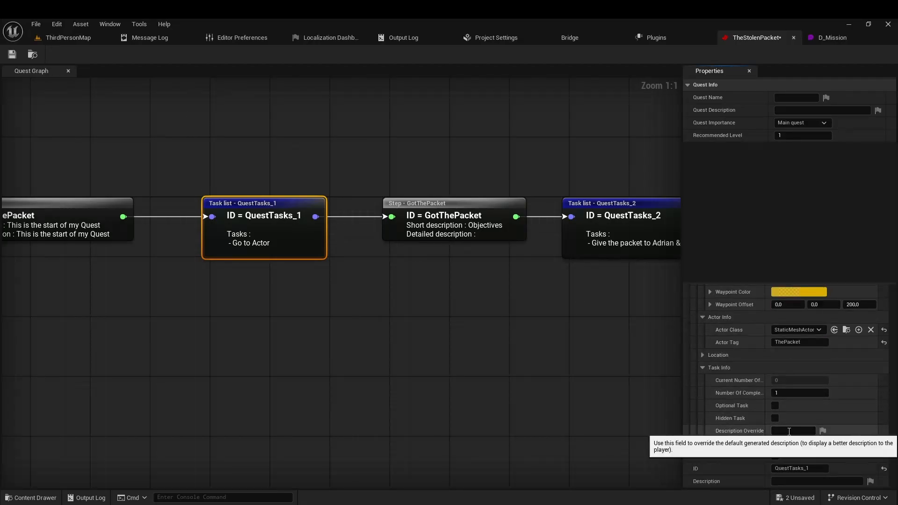
pyautogui.click(789, 430)
pyautogui.write('Find the packet')
pyautogui.press('Return')
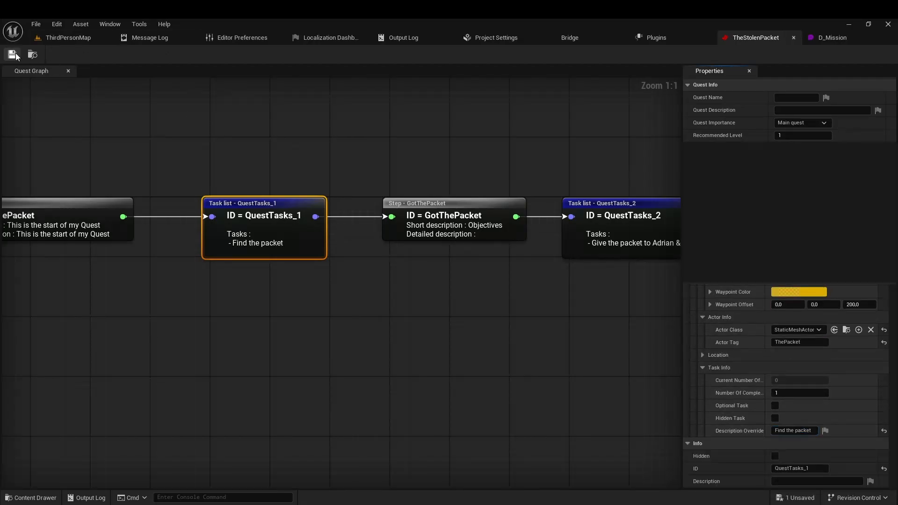
# Playtest ThirdPersonMap and decline the job in the mission dialogue
pyautogui.click(68, 38)
pyautogui.click(233, 54)
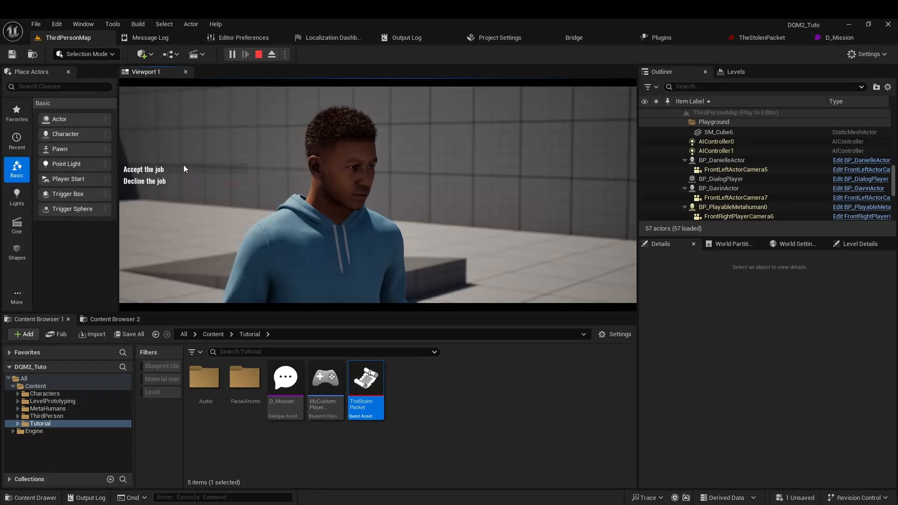
pyautogui.click(158, 182)
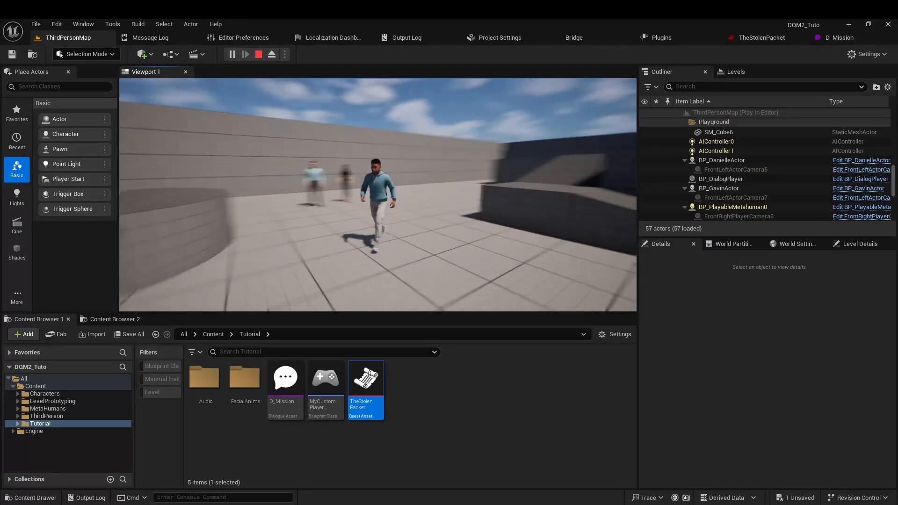
# Walk back to the two characters, accept the job, and skip through the remaining dialogue lines
pyautogui.press('w')
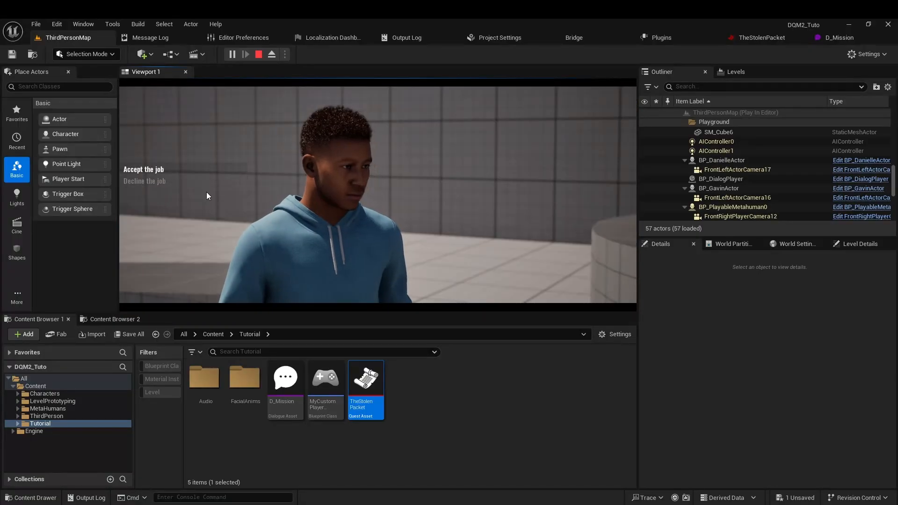
pyautogui.press('Return')
pyautogui.press('Return')
pyautogui.press('Return')
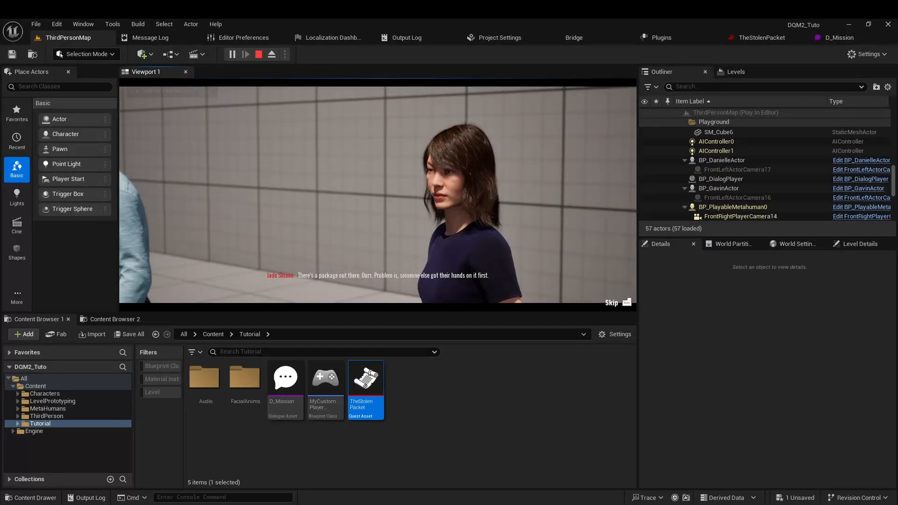
pyautogui.press('Return')
pyautogui.press('Return')
pyautogui.press('Return')
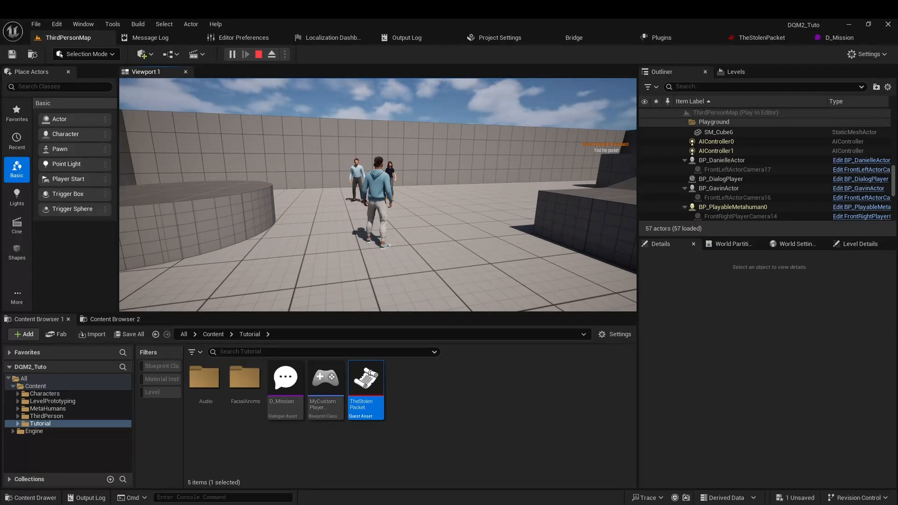
# Check the active quest in the quest journal and walk to the waypoint to collect the packet
pyautogui.press('m')
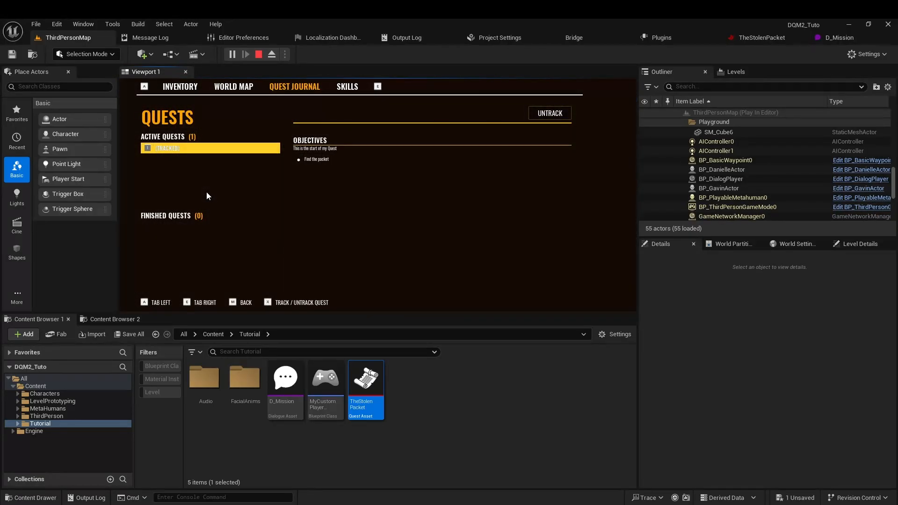
pyautogui.press('m')
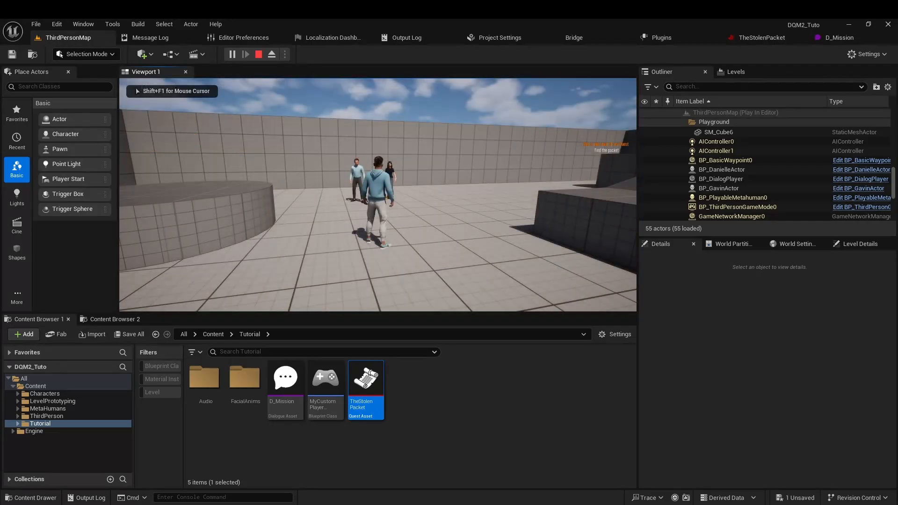
pyautogui.press('w')
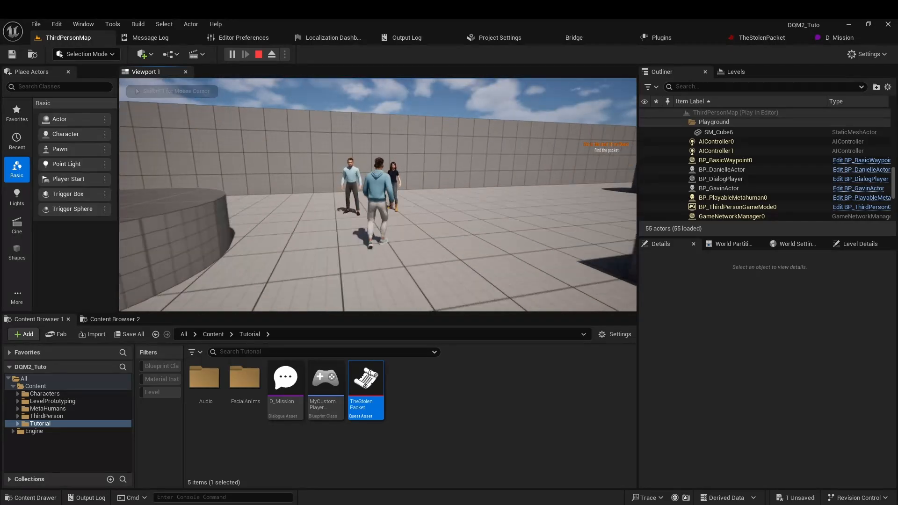
pyautogui.press('w')
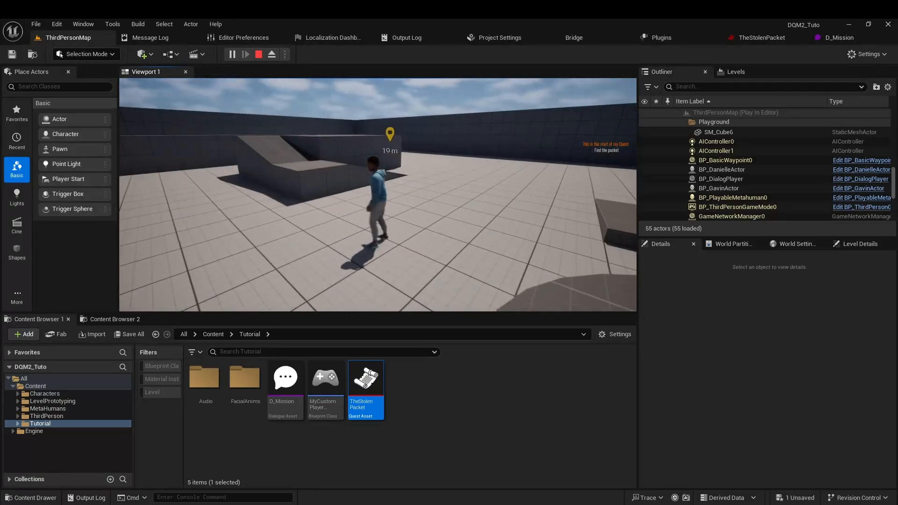
pyautogui.press('w')
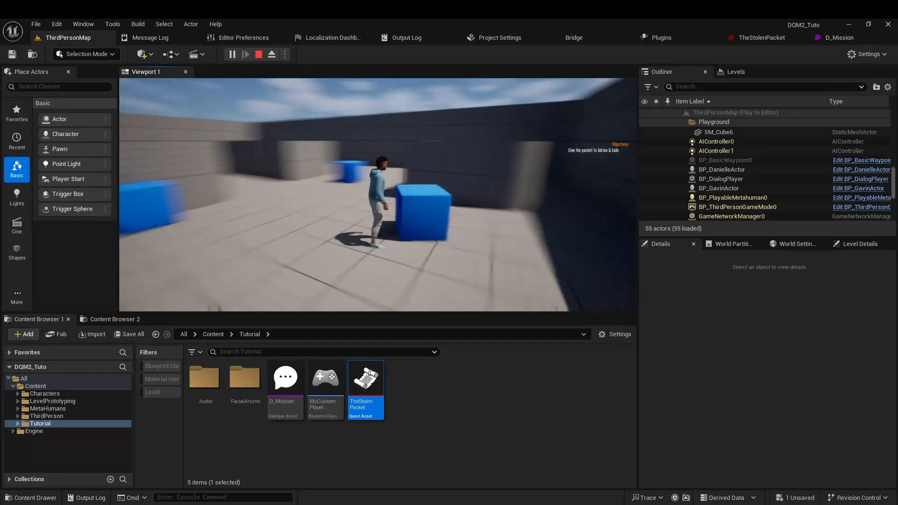
pyautogui.press('w')
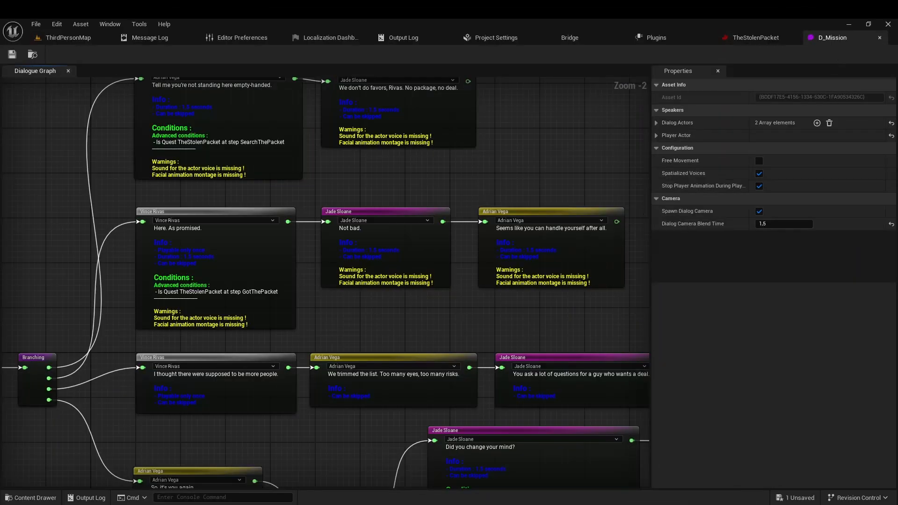
# Add a Has NOT Started Quest advanced prerequisite for TheStolenPacket to the "Did you change your mind?" line in D_Mission
pyautogui.moveTo(421, 482); pyautogui.dragTo(111, 469, button='right')
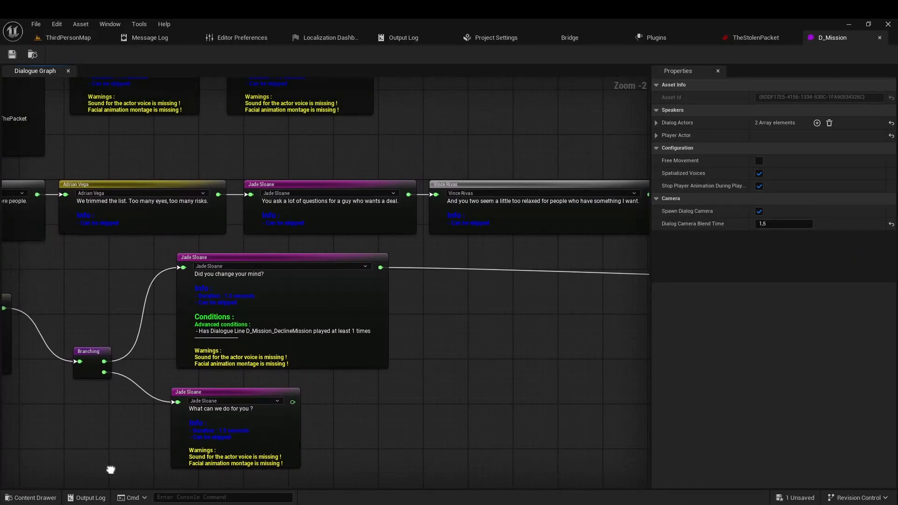
pyautogui.click(287, 346)
pyautogui.scroll(-5, 723, 437)
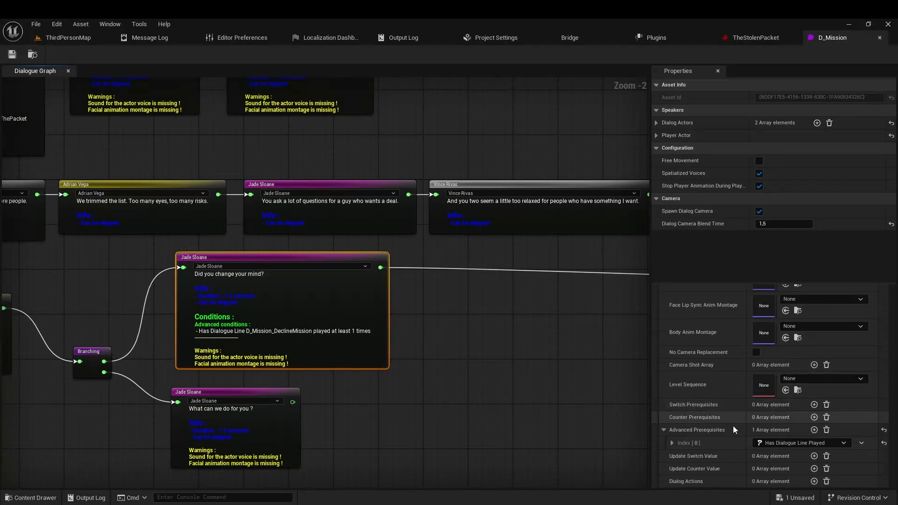
pyautogui.click(814, 430)
pyautogui.click(770, 456)
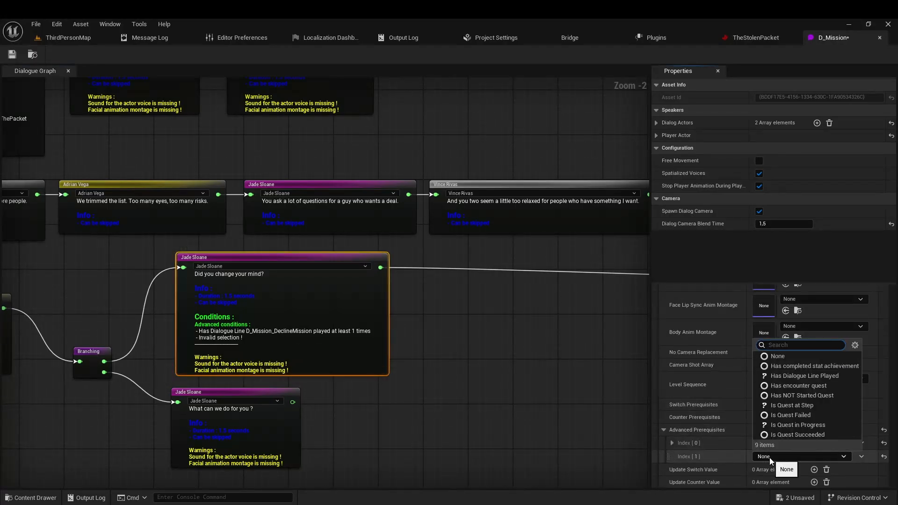
pyautogui.click(816, 397)
pyautogui.click(672, 457)
pyautogui.scroll(-2, 678, 467)
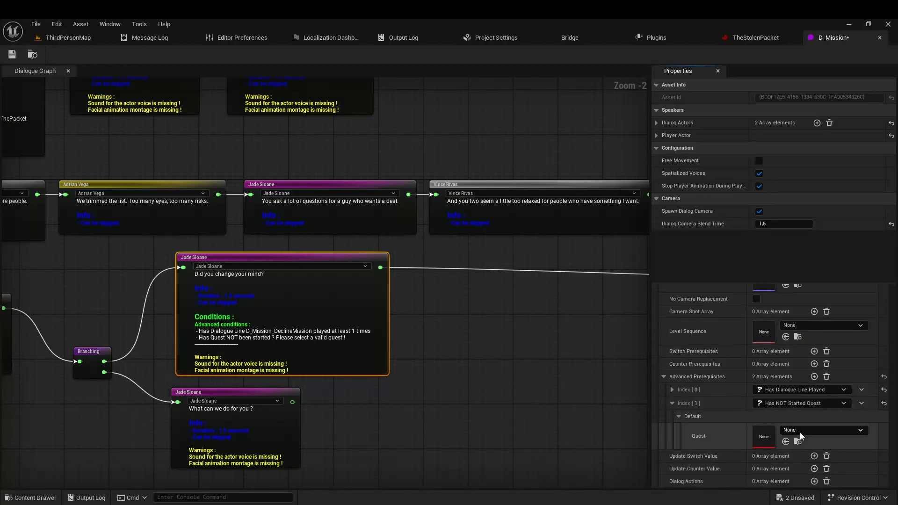
pyautogui.click(799, 433)
pyautogui.click(810, 324)
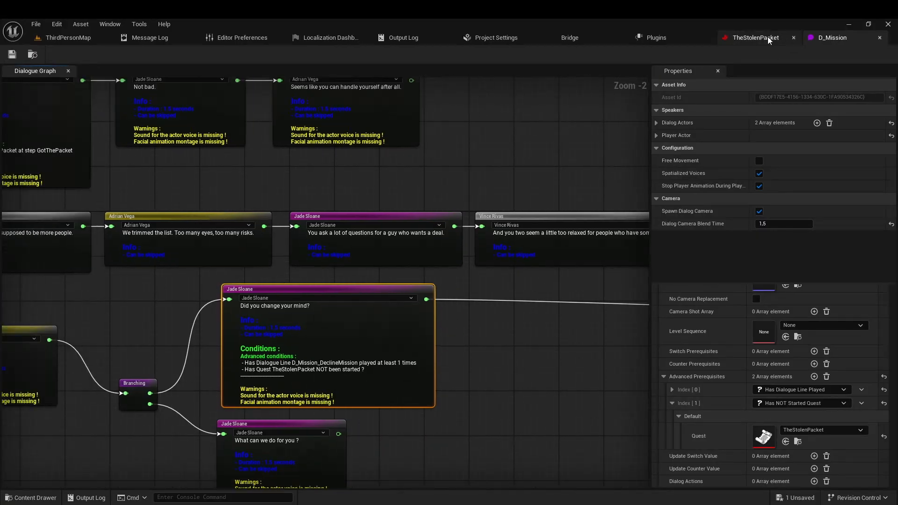
# Name the quest "The stolen packet" and describe it as "Adrian & Jade want you to get their packet back before giving you what you want."
pyautogui.click(767, 37)
pyautogui.click(784, 98)
pyautogui.write('The stolen packet')
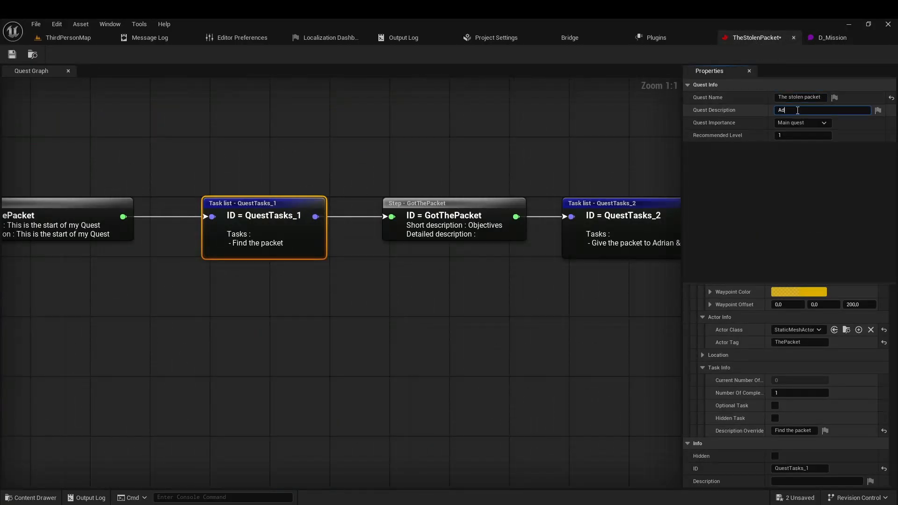
pyautogui.write(' their packet back befor')
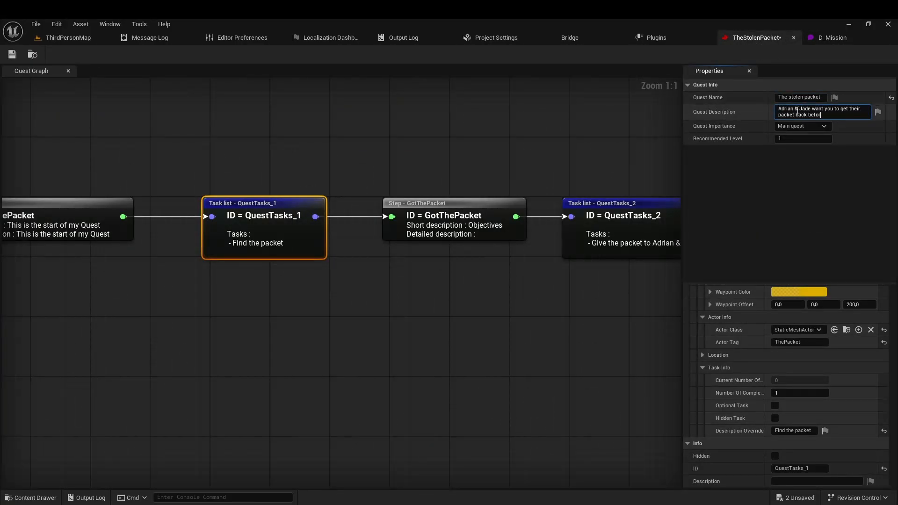
pyautogui.write('e giving you what you want.')
pyautogui.press('Return')
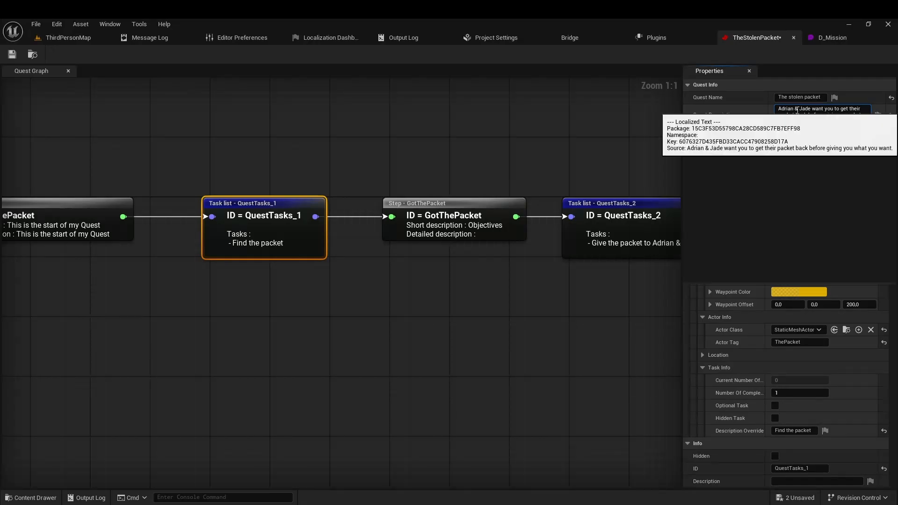
# Name the SearchThePacket step "Search the packet" with description "Find the packet for Adrian & Jade. Without the packet, they don't give you what you want."
pyautogui.click(96, 227)
pyautogui.click(783, 315)
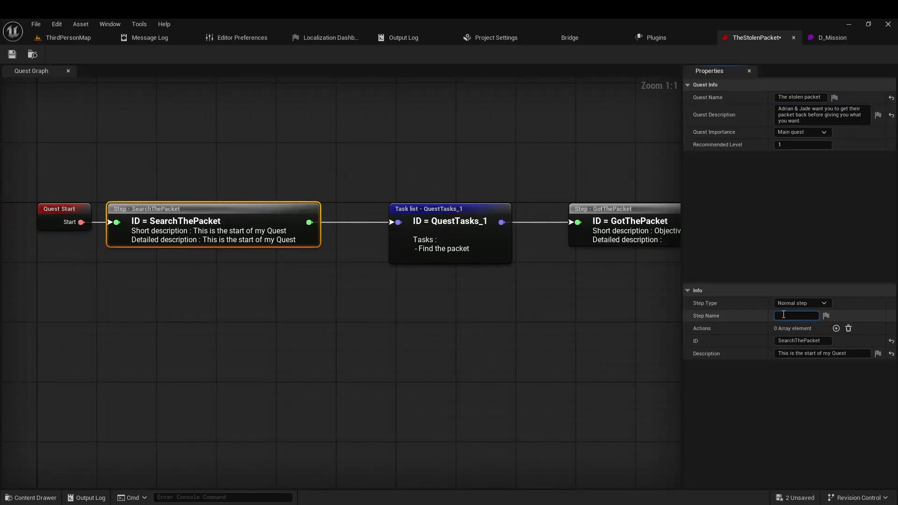
pyautogui.write('Search the packet')
pyautogui.press('Tab')
pyautogui.write('Find the packet for Adrian & Jade. With')
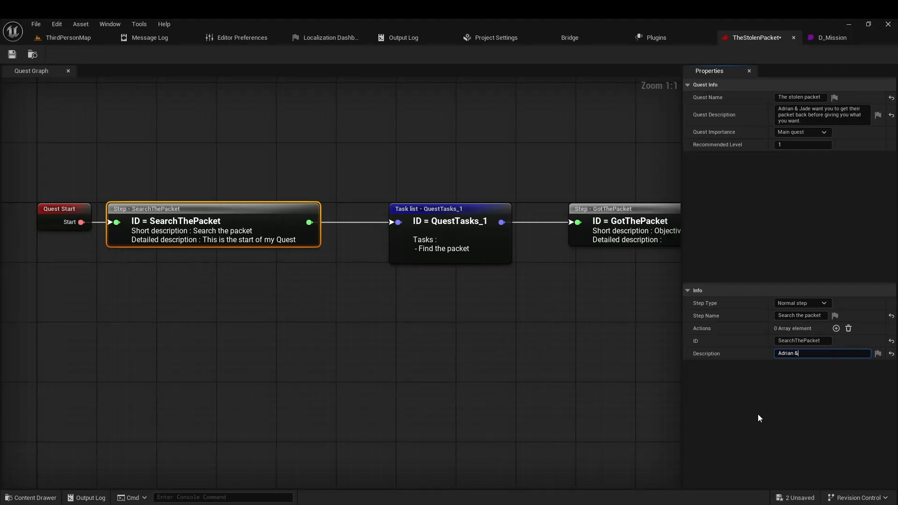
pyautogui.write("out the packet, they don't give you what you want.")
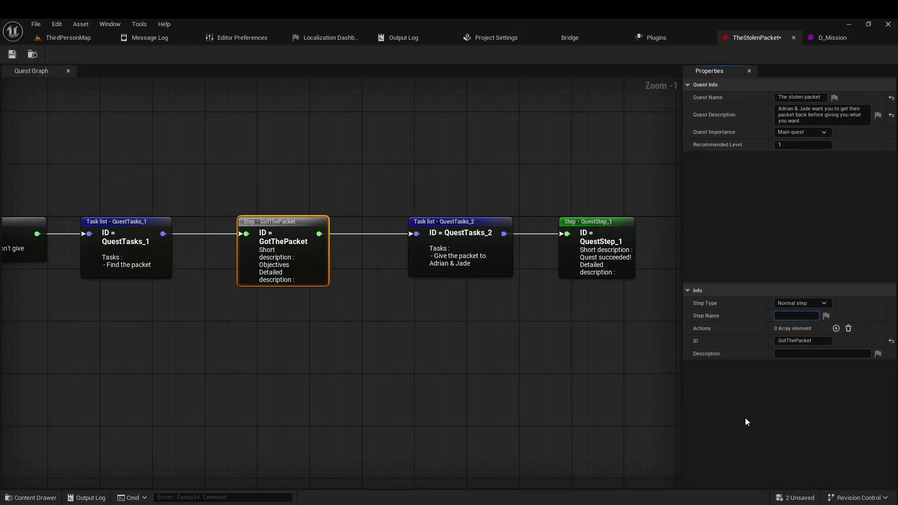
# Name the GotThePacket step "Packet found" with description "Give the packet back to Adrian & Jade and you will have what you want!"
pyautogui.write('Packet found')
pyautogui.press('Tab')
pyautogui.write('Give the packet back to Adrian & ')
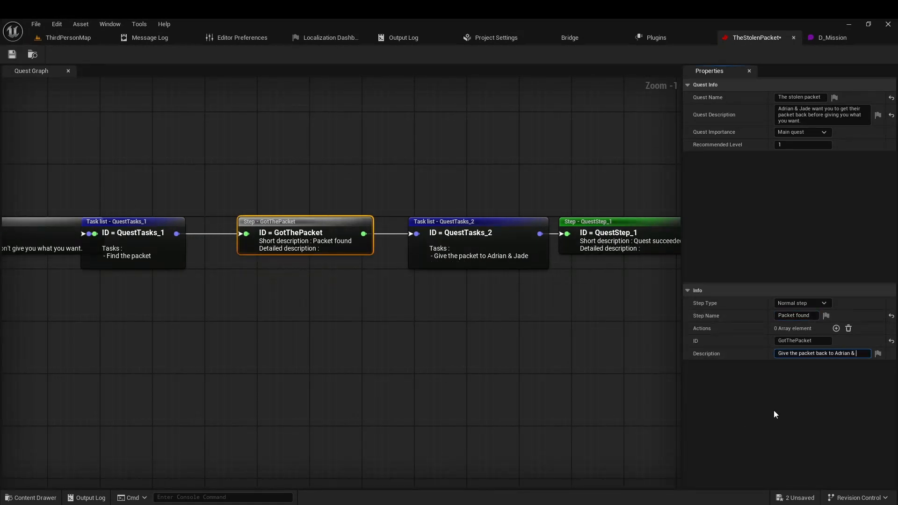
pyautogui.write('Jade and you will have what you want!')
pyautogui.press('Return')
pyautogui.moveTo(608, 304); pyautogui.dragTo(377, 263, button='right')
pyautogui.moveTo(409, 184); pyautogui.dragTo(596, 179)
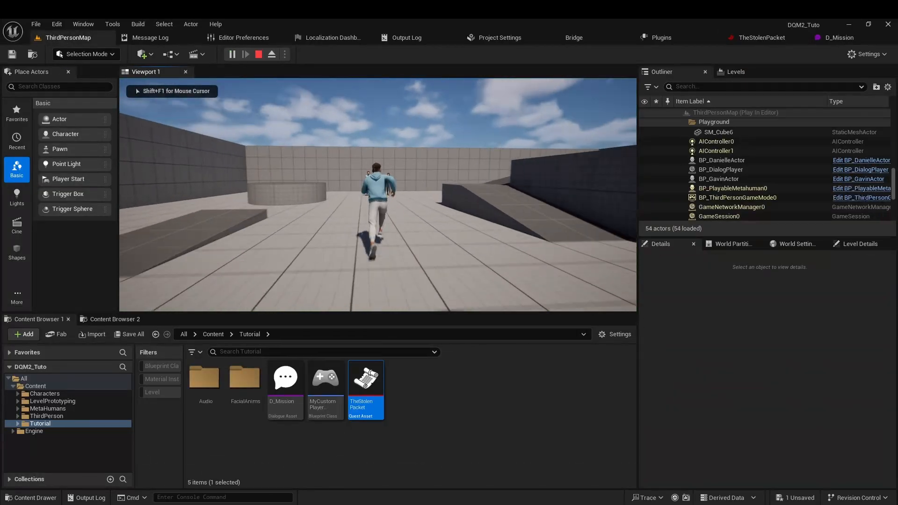
# Playtest the mission dialogue in ThirdPersonMap, declining the job first and accepting it on a second visit
pyautogui.press('w')
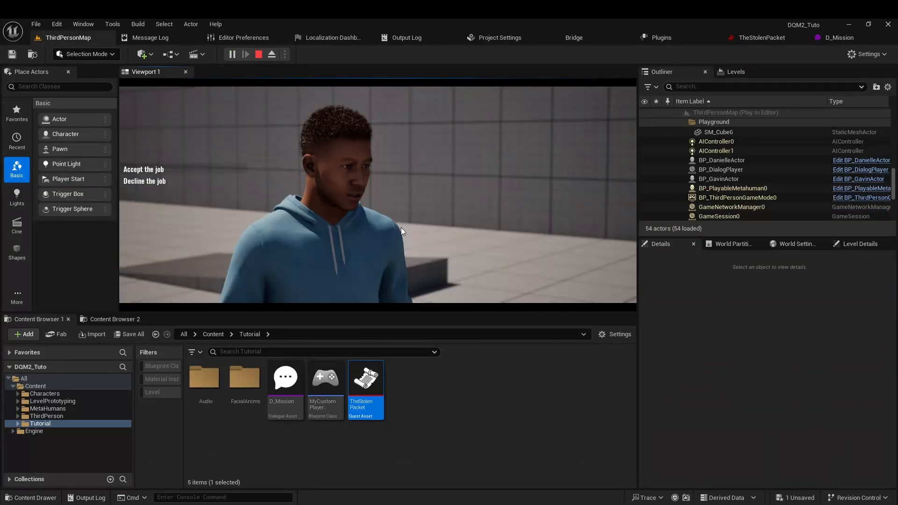
pyautogui.click(145, 181)
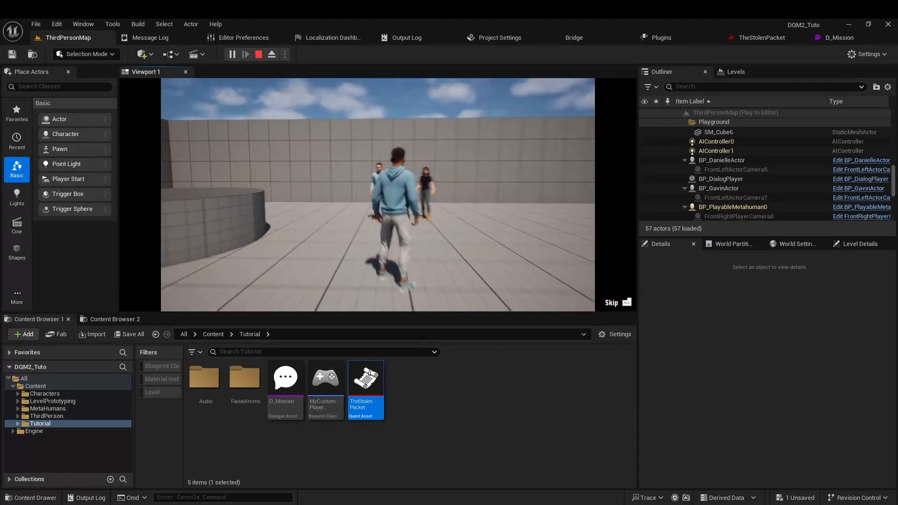
pyautogui.press('w')
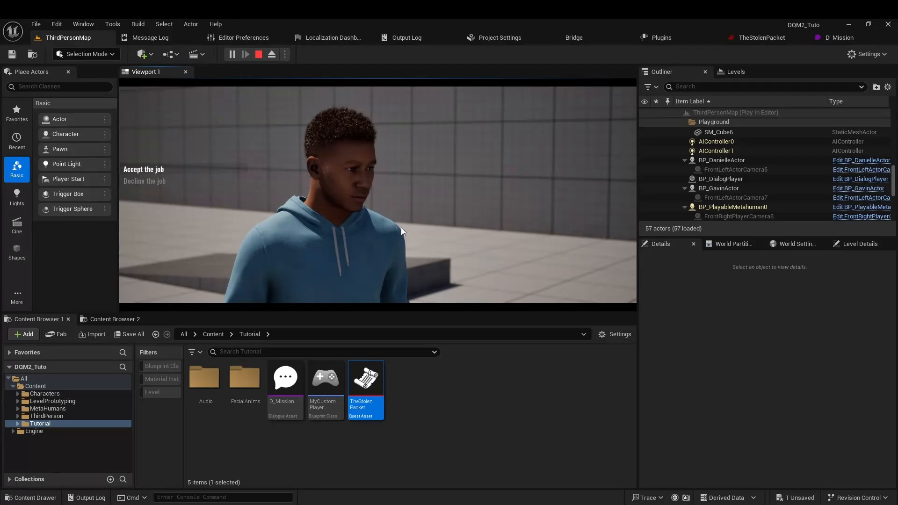
pyautogui.click(400, 227)
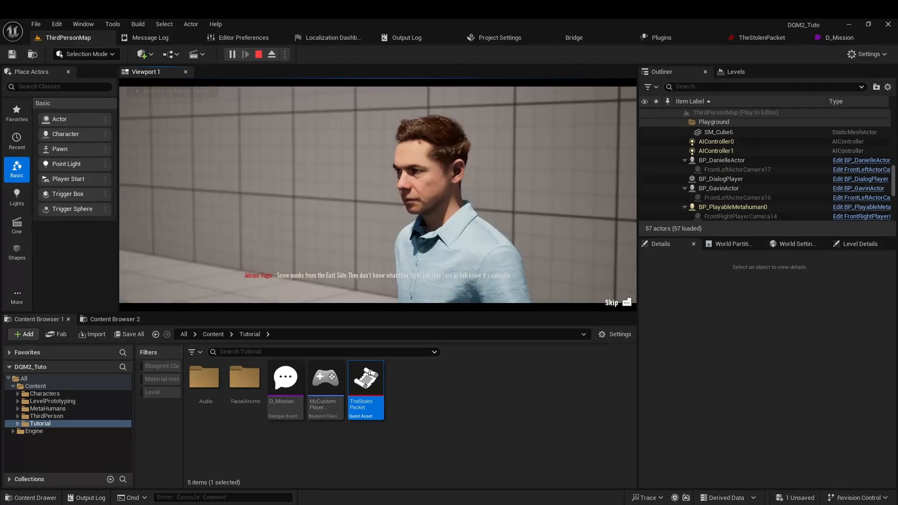
# Talk to the two characters again without the packet and check the quest journal entry
pyautogui.press('s')
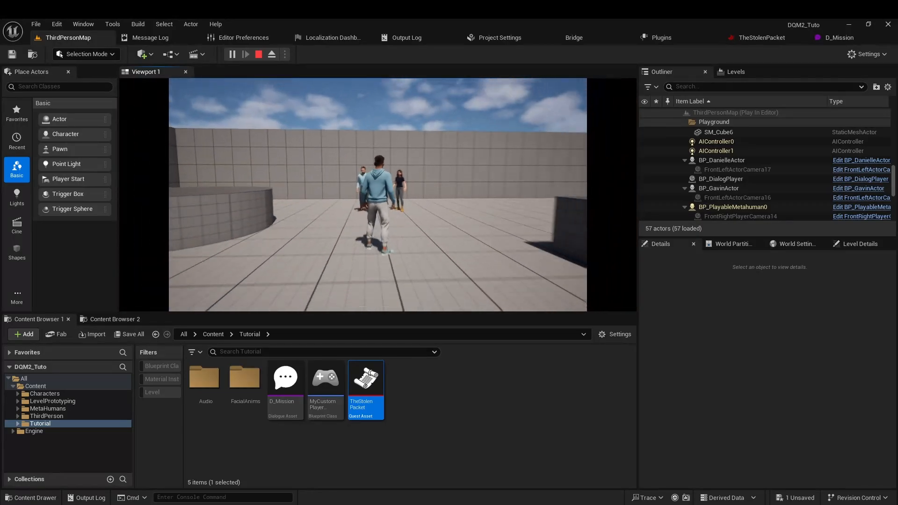
pyautogui.press('w')
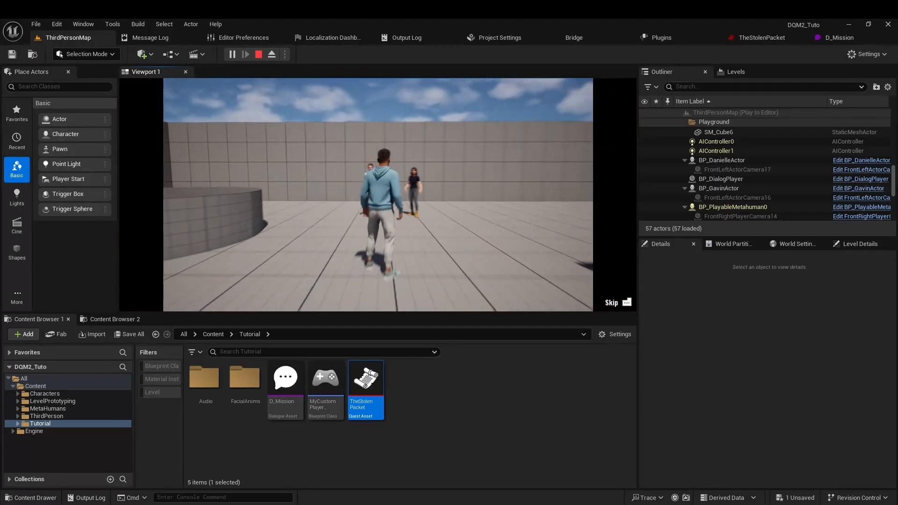
pyautogui.press('m')
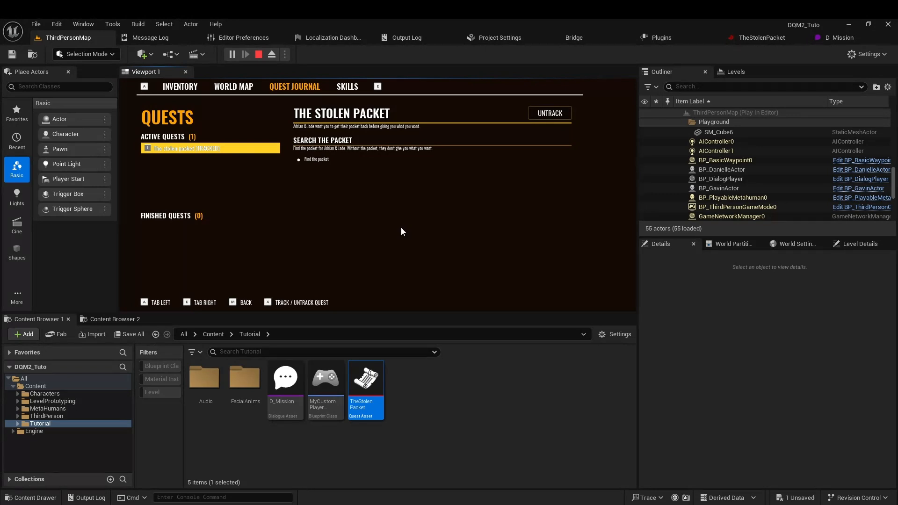
pyautogui.press('m')
# Collect the packet, check the updated quest journal, and bring the packet back to the two characters
pyautogui.press('w')
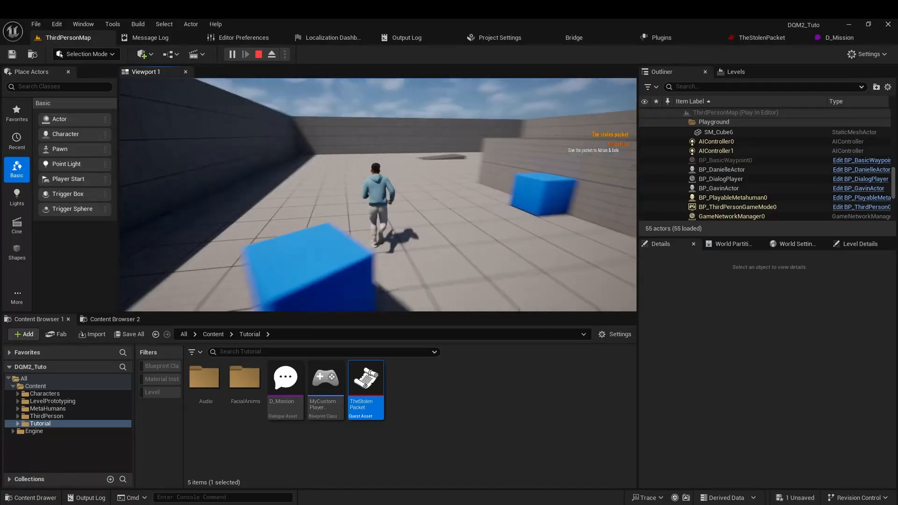
pyautogui.press('m')
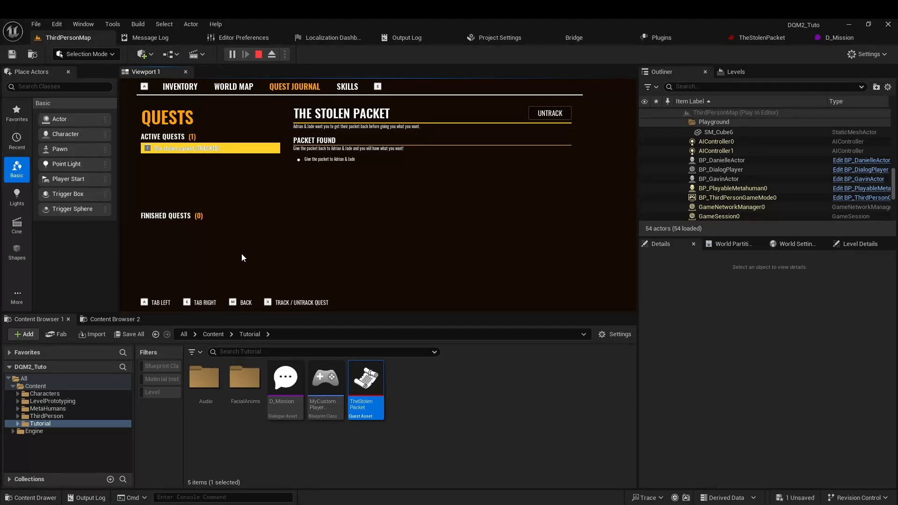
pyautogui.press('m')
pyautogui.press('w')
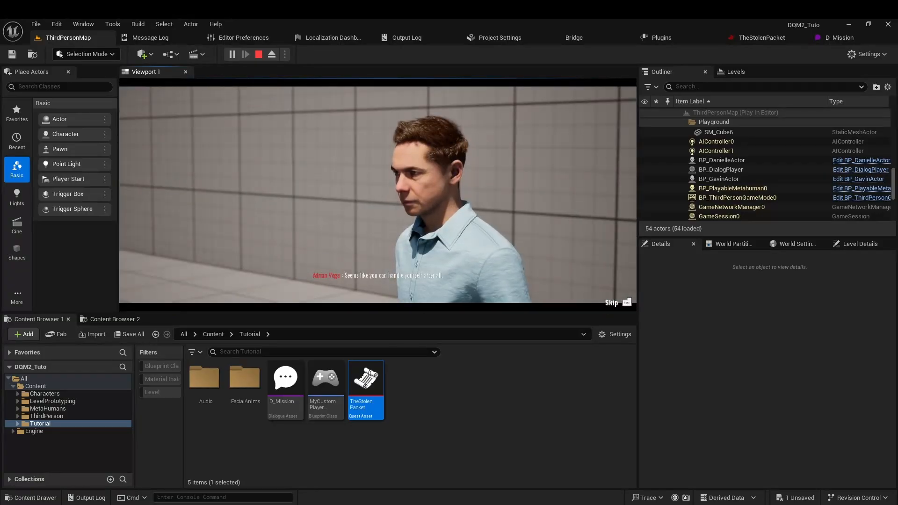
# Finish the handover dialogue and check the finished quest in the quest journal
pyautogui.press('s')
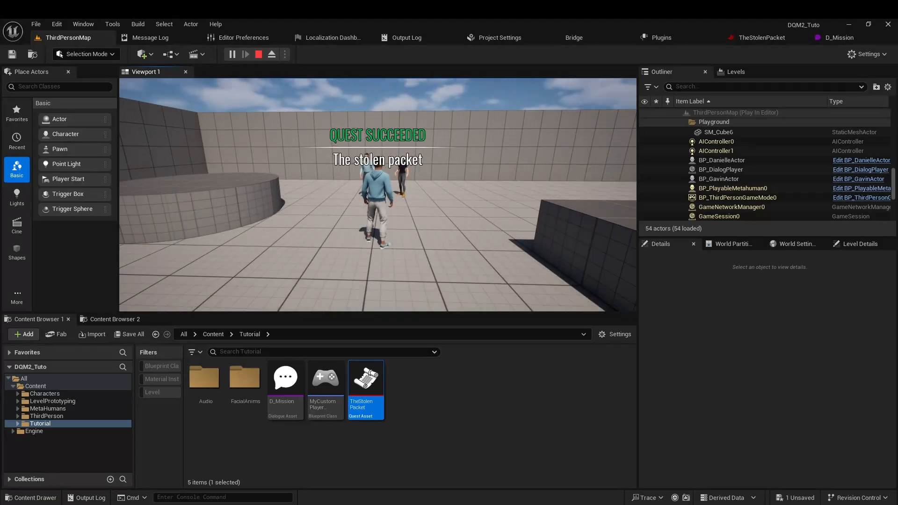
pyautogui.press('m')
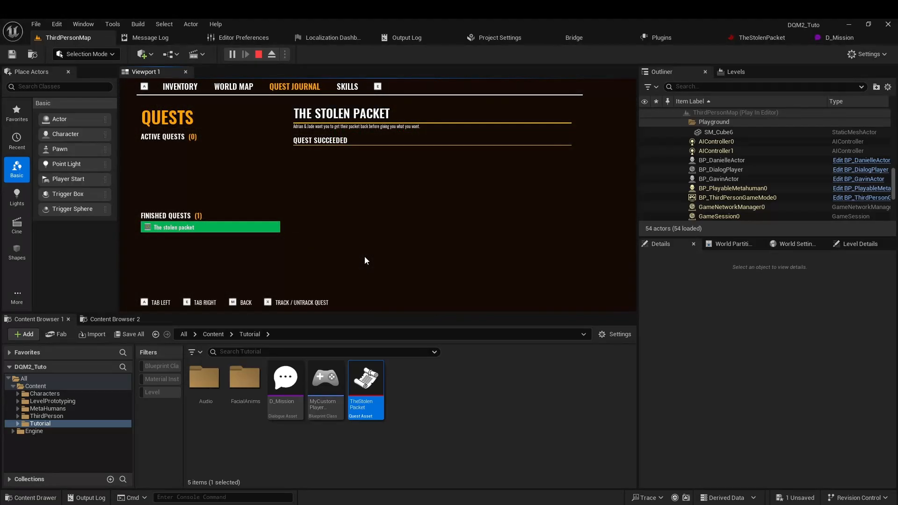
pyautogui.press('m')
# Talk to the two characters twice more after the finished quest, skipping through their dialogue lines
pyautogui.press('w')
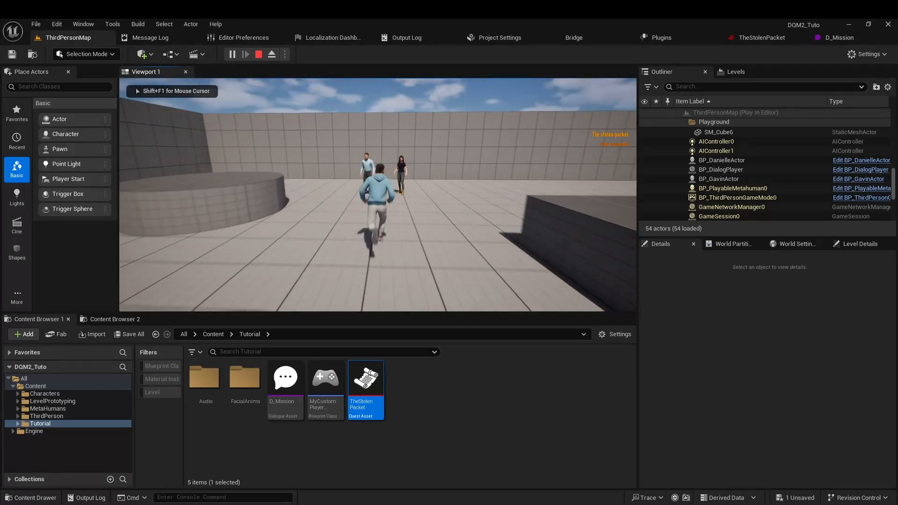
pyautogui.press('e')
pyautogui.press('Return')
pyautogui.press('Return')
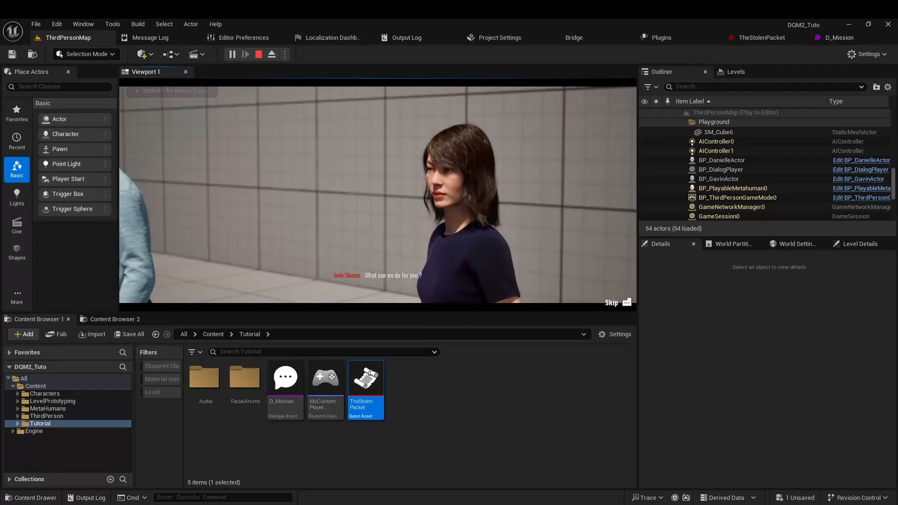
pyautogui.press('Return')
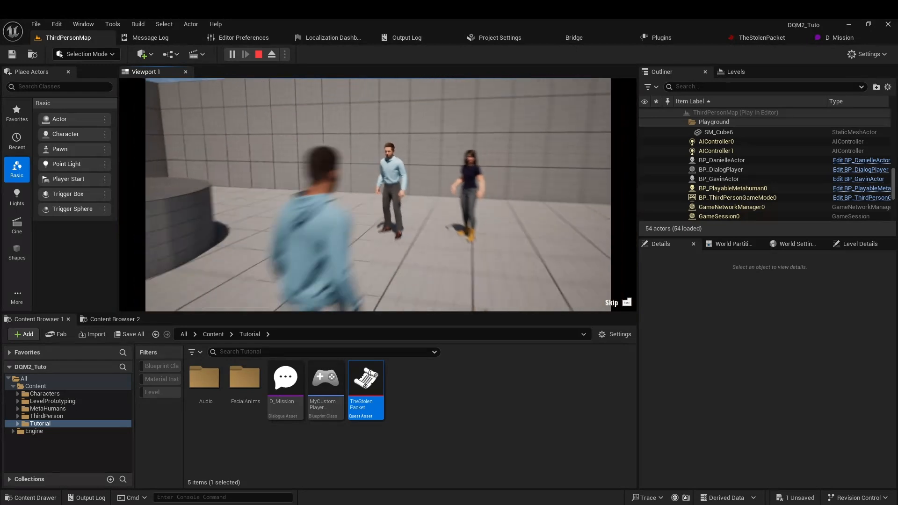
pyautogui.press('w')
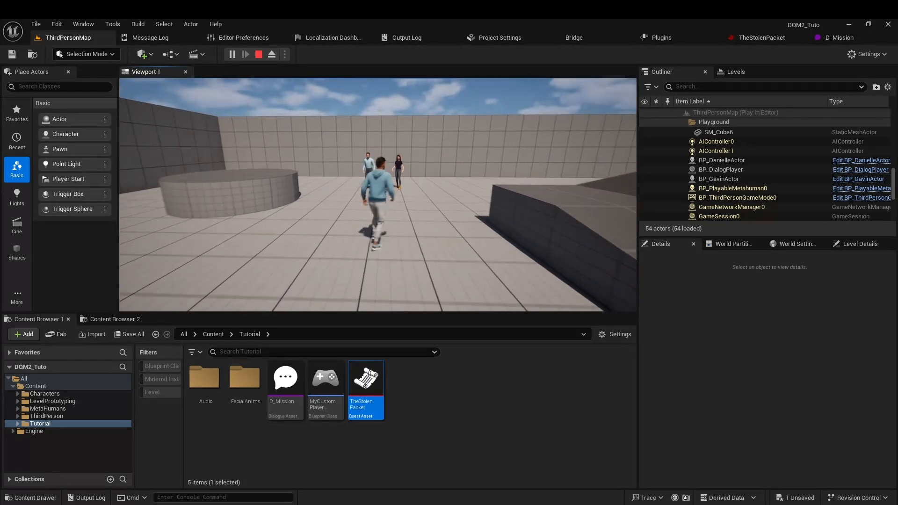
pyautogui.press('e')
pyautogui.press('Return')
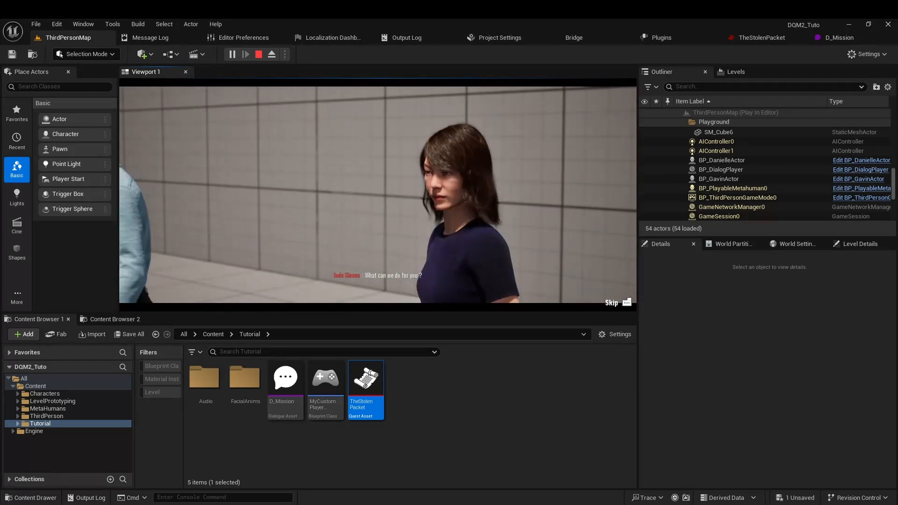
pyautogui.press('Return')
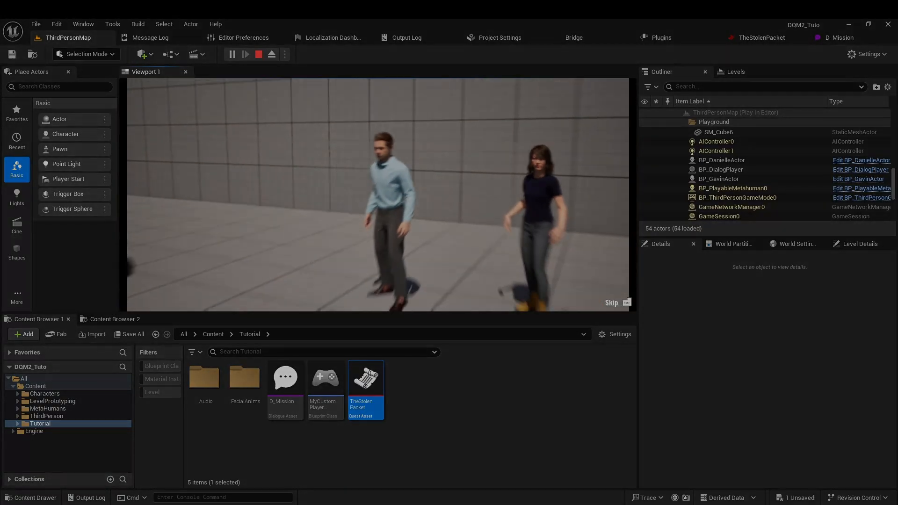